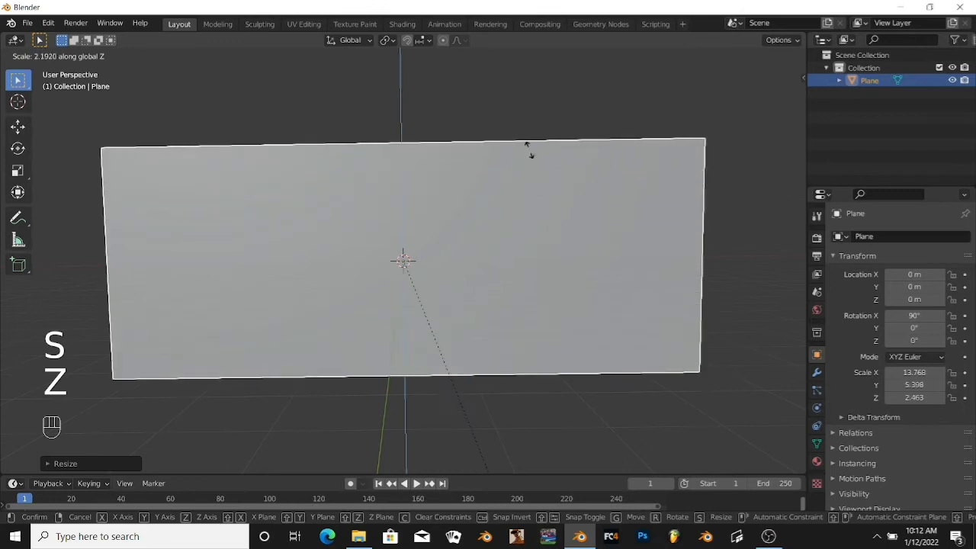
Step: Stretch the upright plane along Z to a scale of about 7.76 and raise it to about 1.45 m on Z
click(562, 293)
key(g)
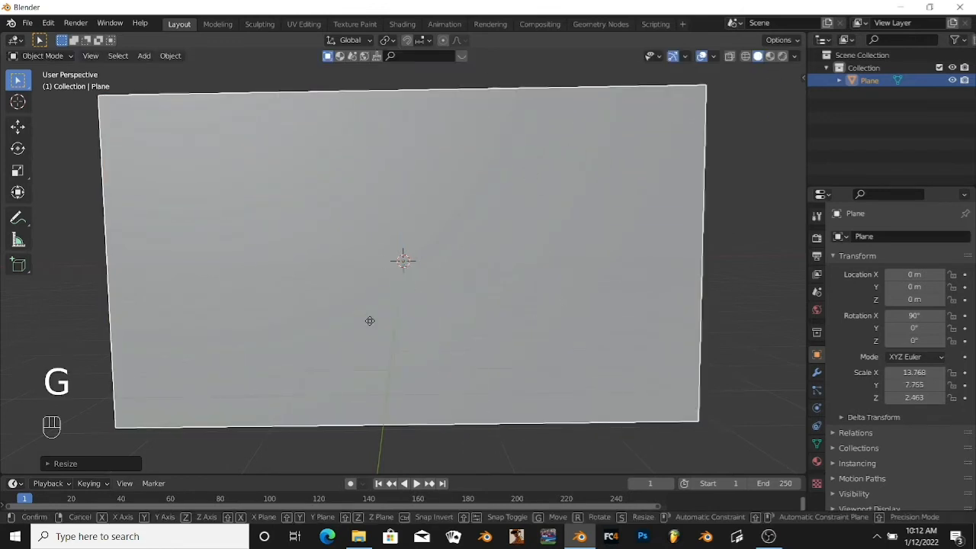
key(z)
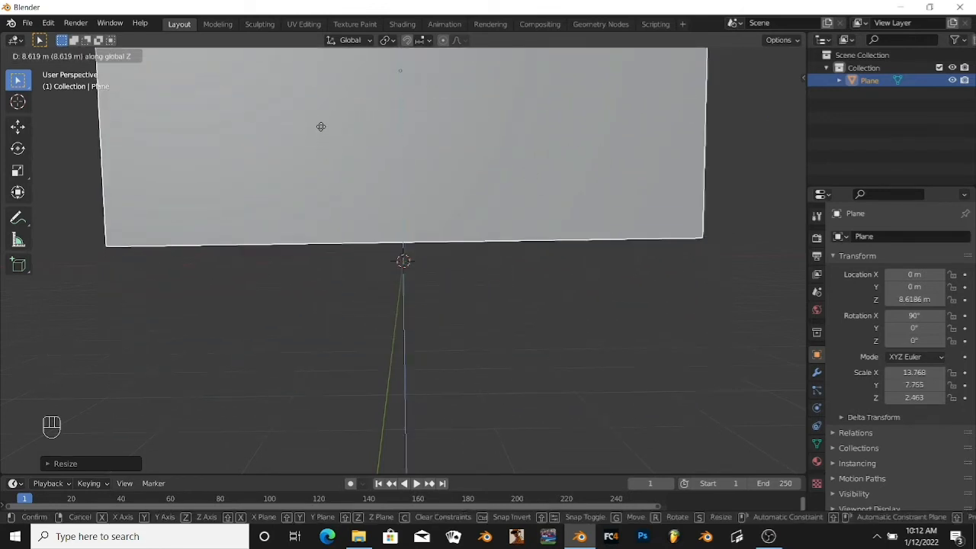
click(346, 289)
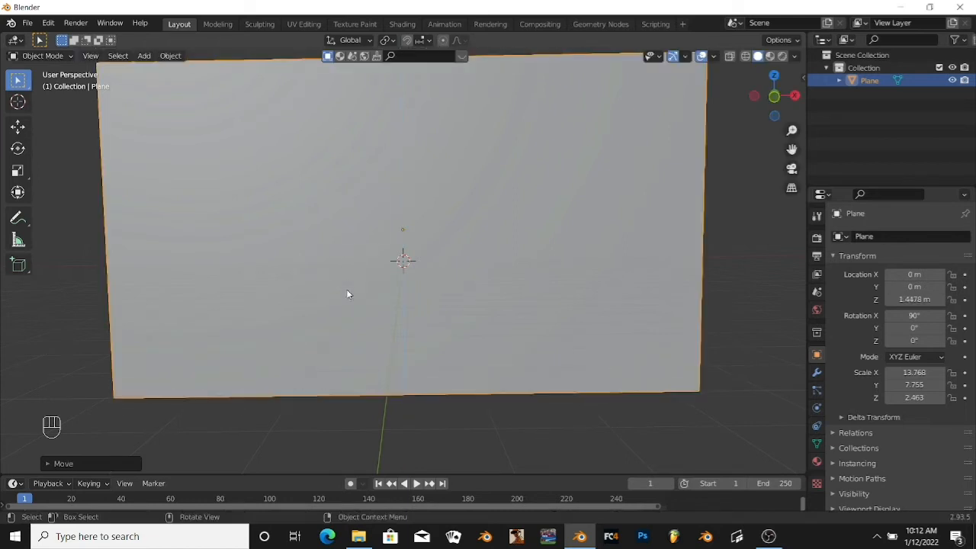
Step: Add a second mesh plane at the origin and rotate it 90° about X so it stands upright
scroll(626, 351, down, 5)
middle_drag(617, 381, 424, 394)
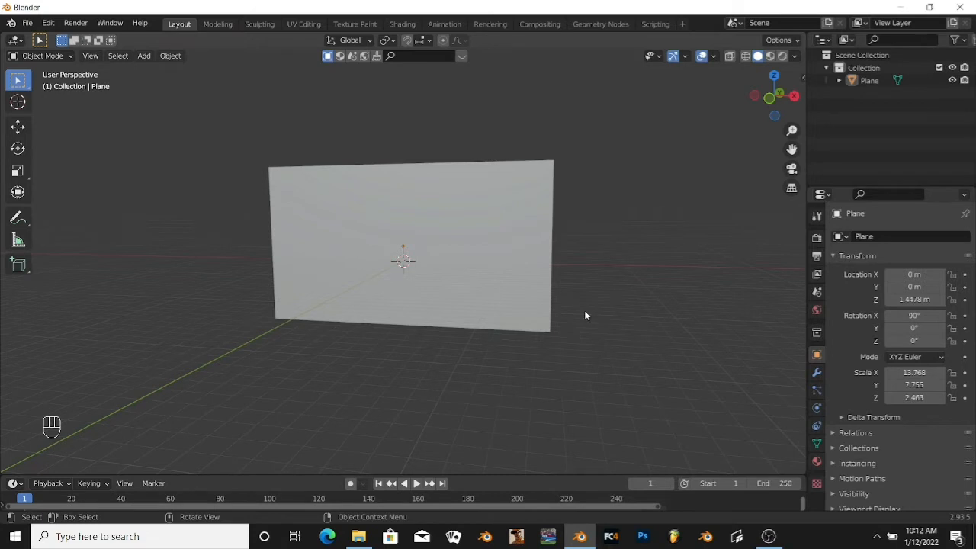
middle_drag(584, 310, 375, 321)
key(shift+a)
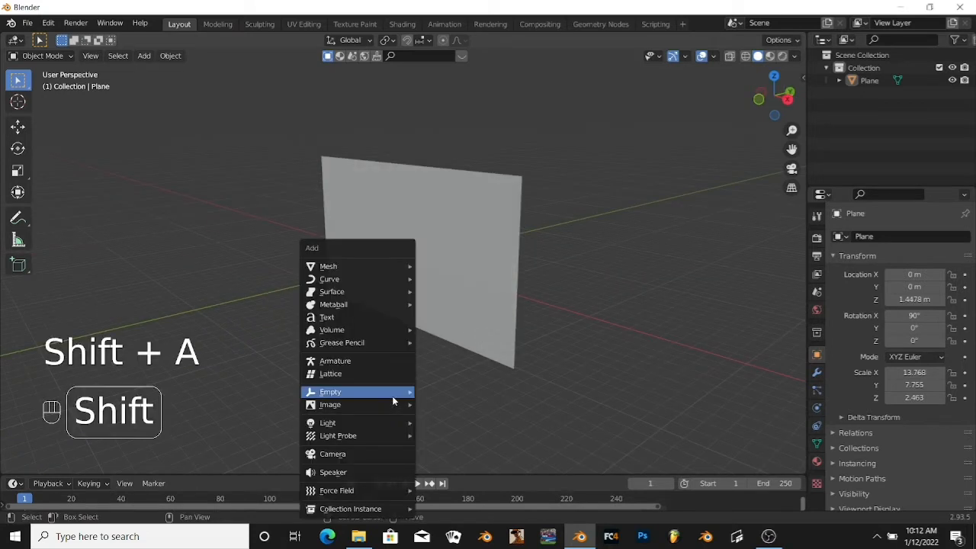
mouse_move(373, 263)
click(442, 267)
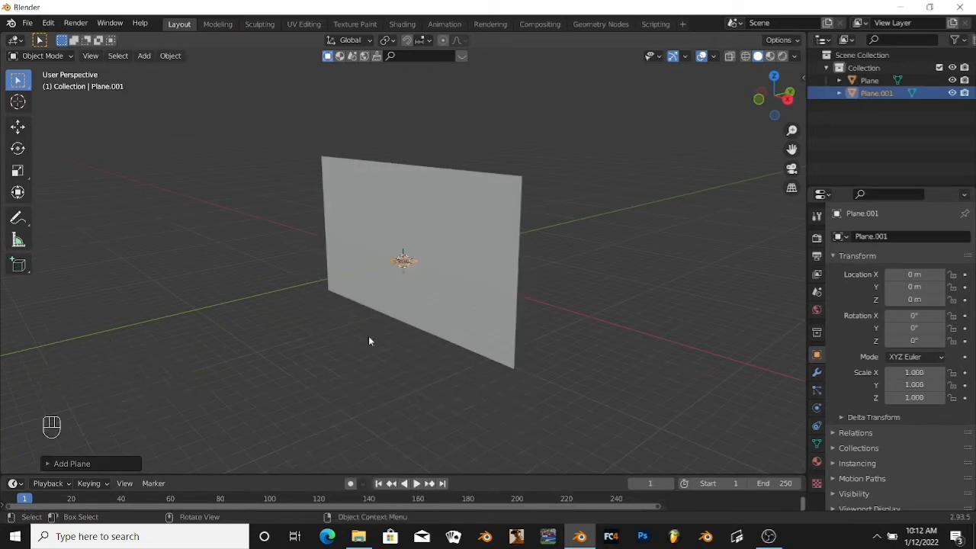
text(rx)
text(90)
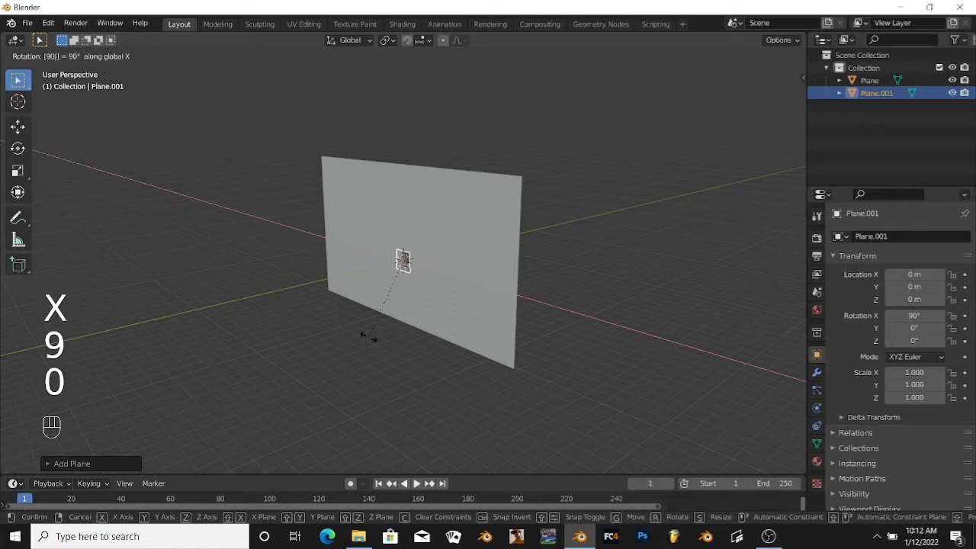
key(Return)
Step: Raise the small plane to about 3.72 m on Z and stretch it along X to a scale of about 11.77
middle_drag(530, 341, 445, 277)
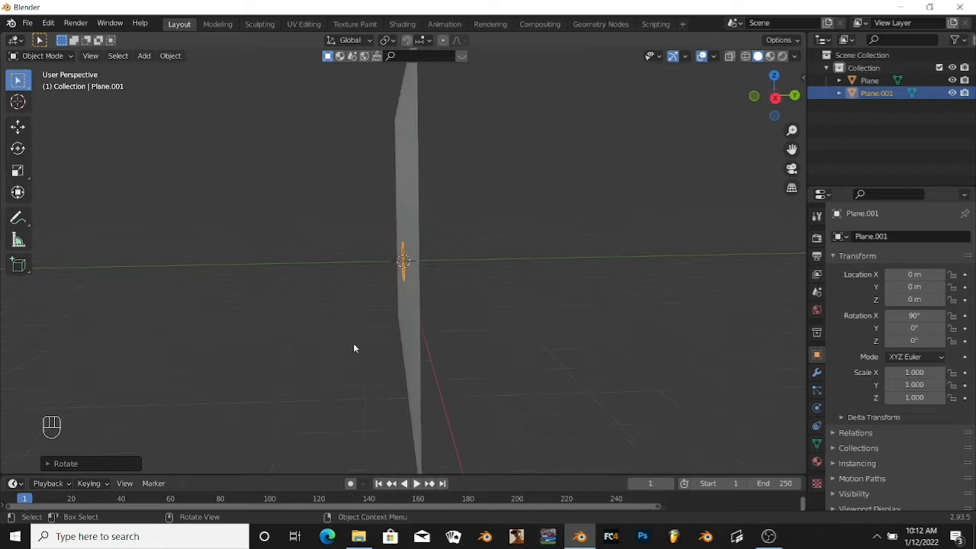
key(g)
key(z)
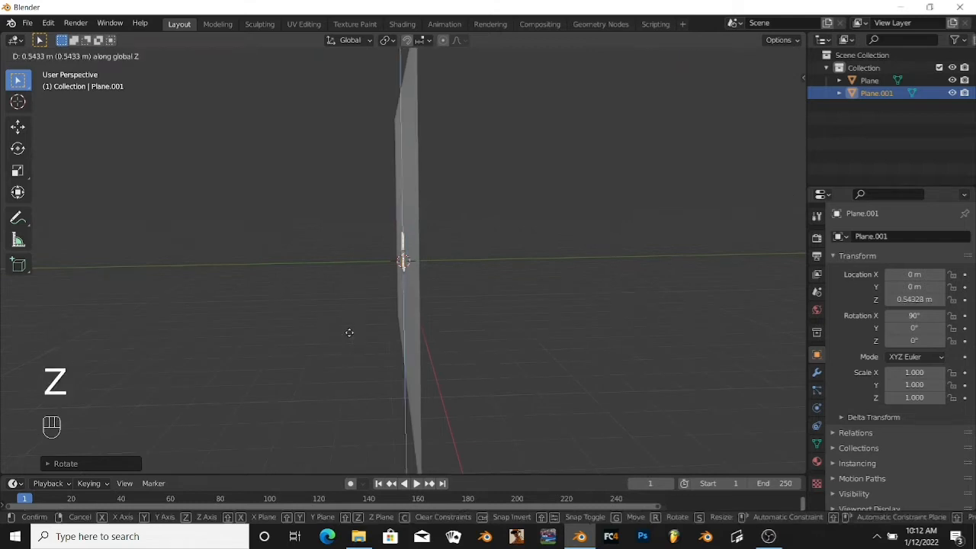
click(360, 280)
middle_drag(266, 267, 484, 271)
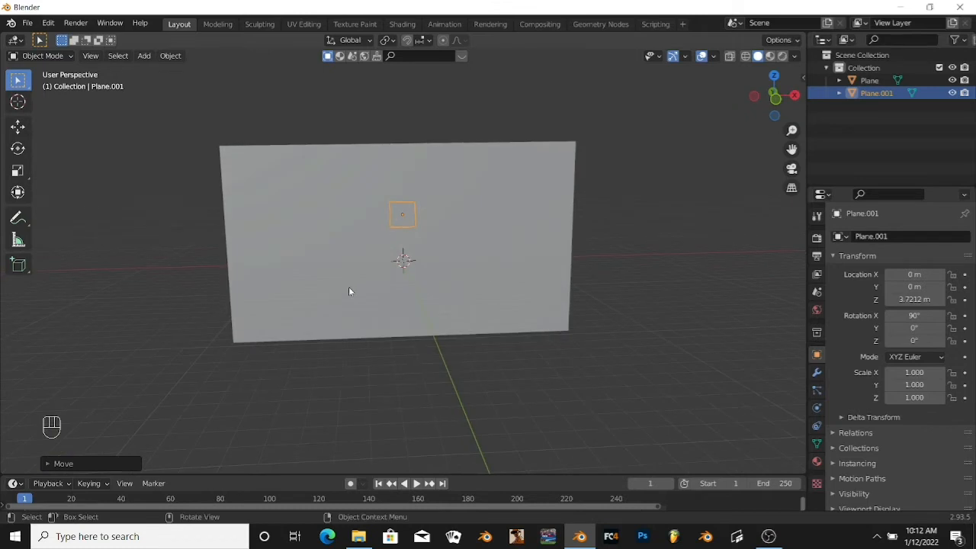
key(s)
key(x)
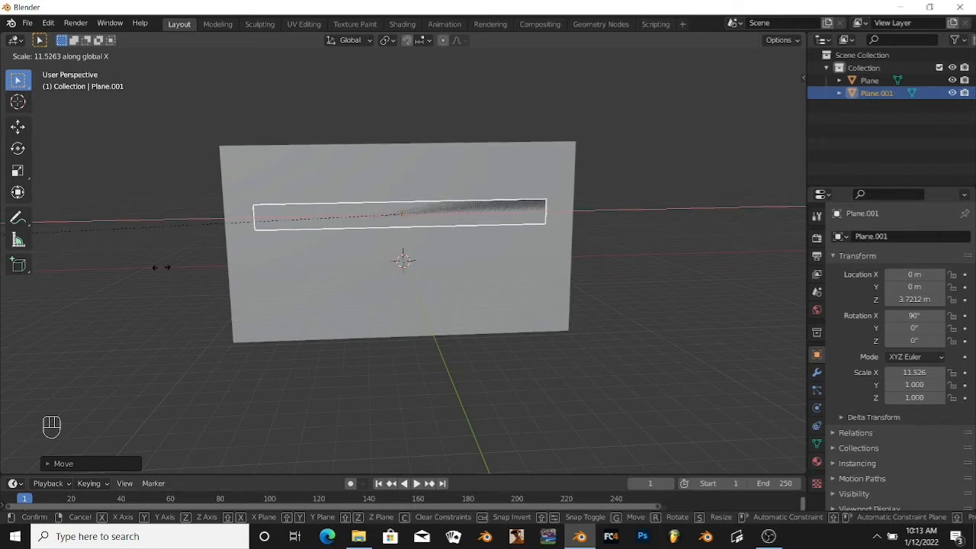
click(135, 262)
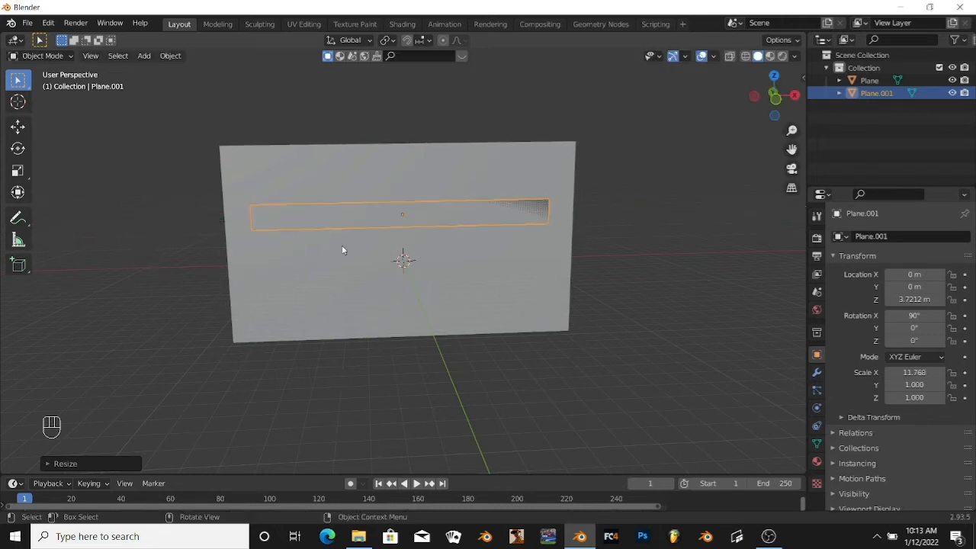
Step: Widen the large backing plane along X to a scale of about 21.7
scroll(336, 247, up, 3)
click(190, 258)
scroll(200, 256, down, 2)
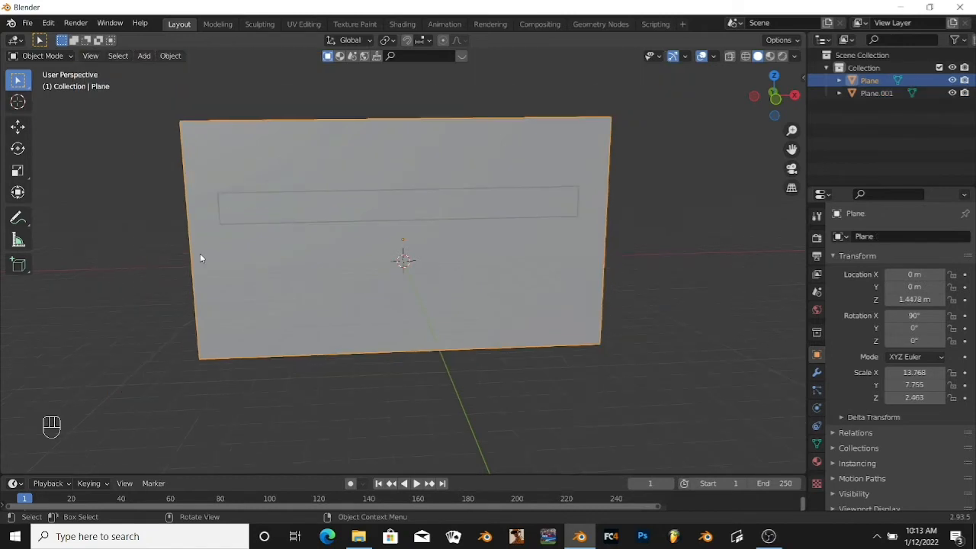
key(s)
key(x)
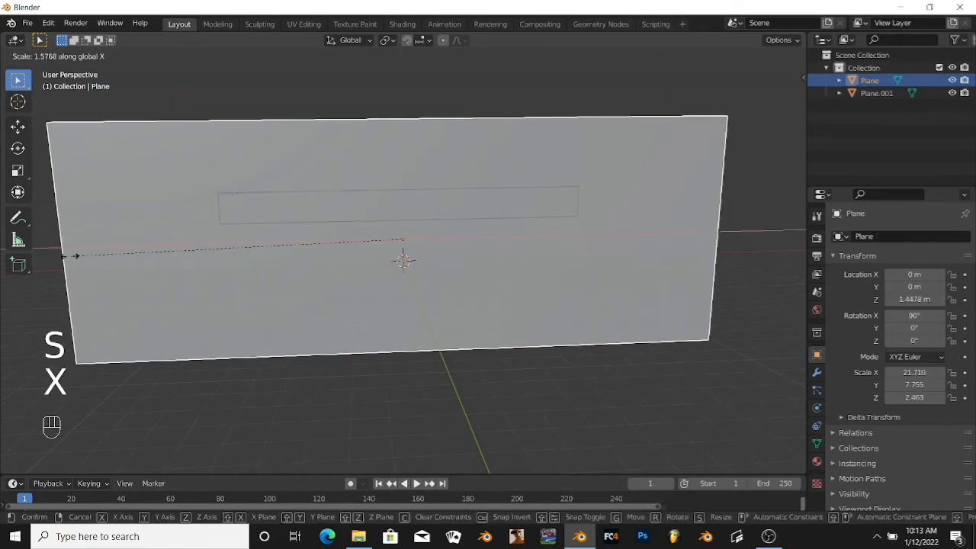
click(72, 257)
Step: Extrude the long narrow plane's face about 0.45 m along its normal in Edit Mode to make a solid bar, and return to Object Mode
click(250, 210)
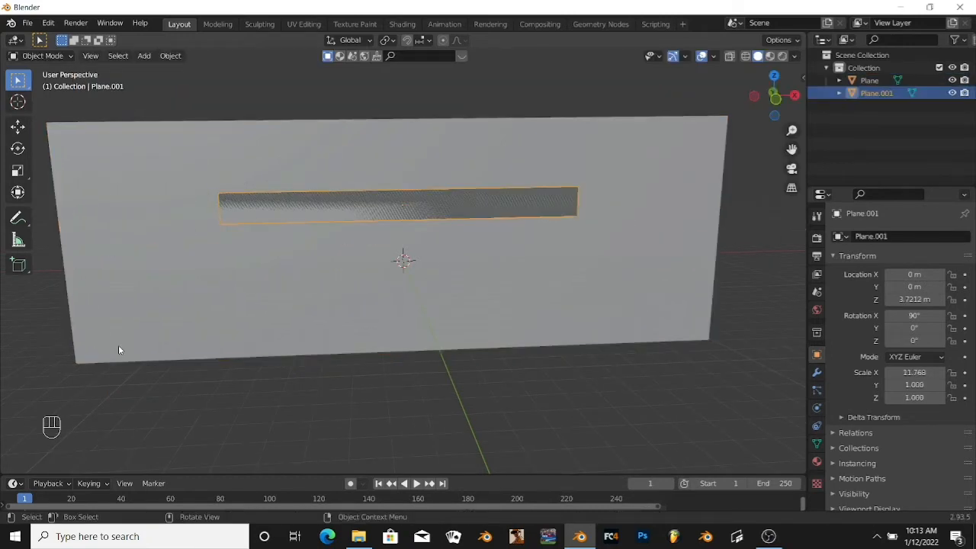
key(Tab)
middle_drag(265, 349, 421, 330)
key(e)
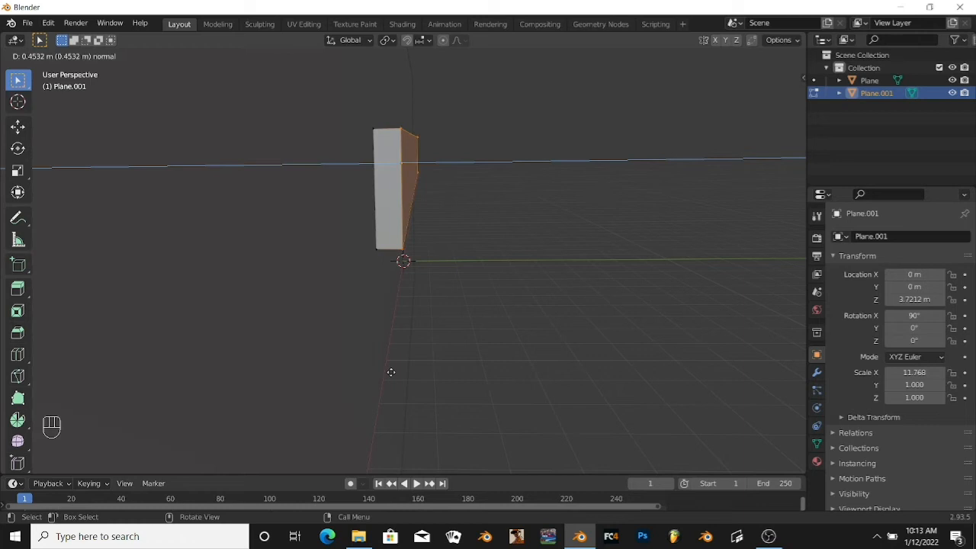
click(392, 373)
middle_drag(588, 270, 344, 246)
key(Tab)
Step: Slim the horizontal bar along Z to a scale of about 0.68
key(s)
key(z)
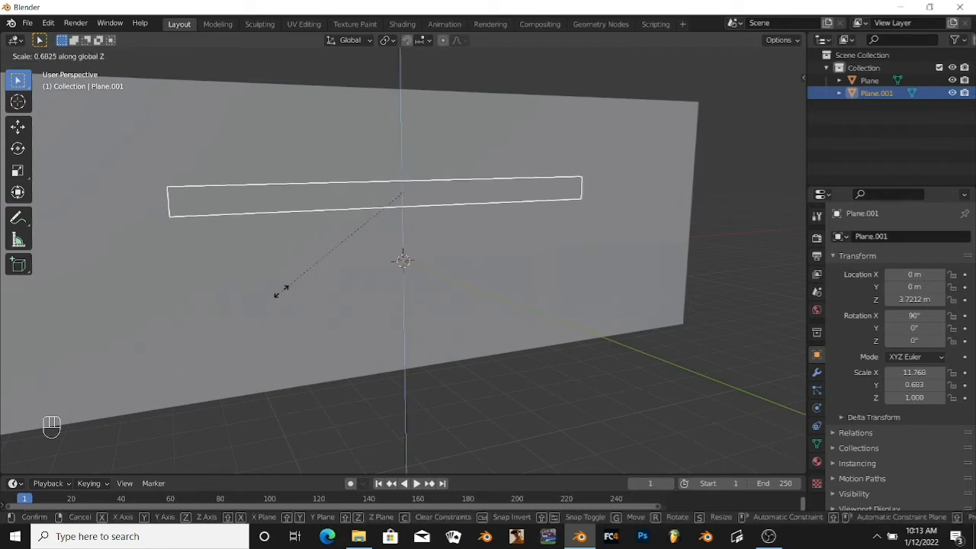
click(280, 291)
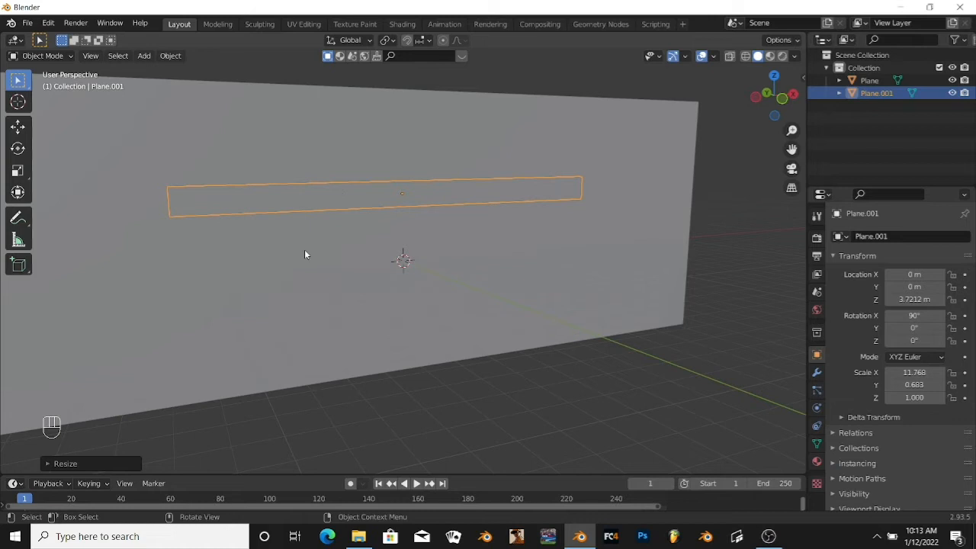
Step: Duplicate the horizontal bar and move the copy along X to about -24.04 m
key(shift+d)
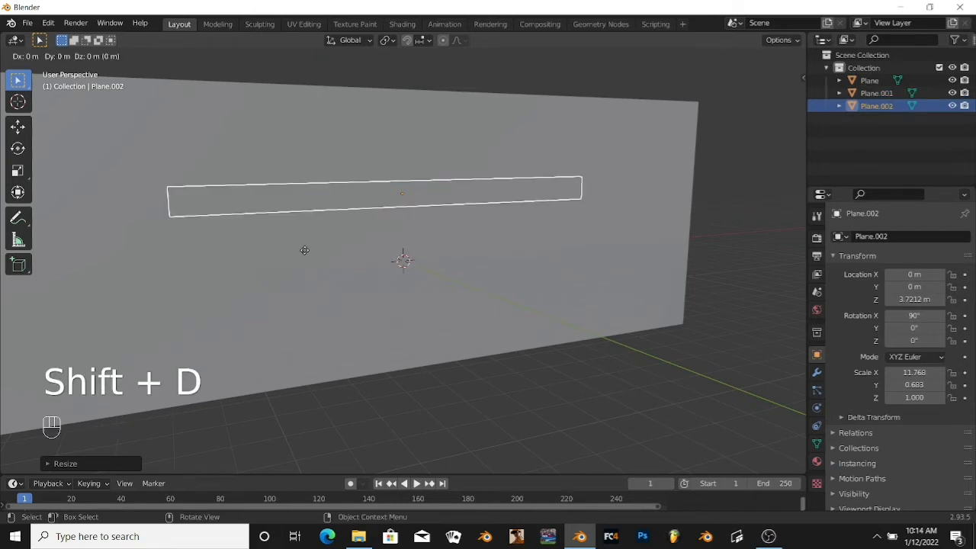
key(x)
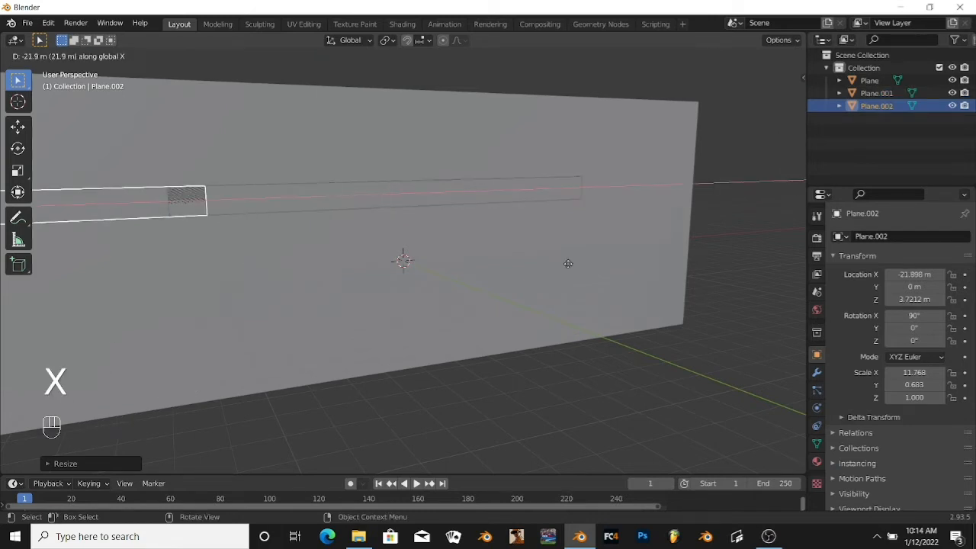
click(270, 277)
scroll(180, 226, down, 2)
key(r)
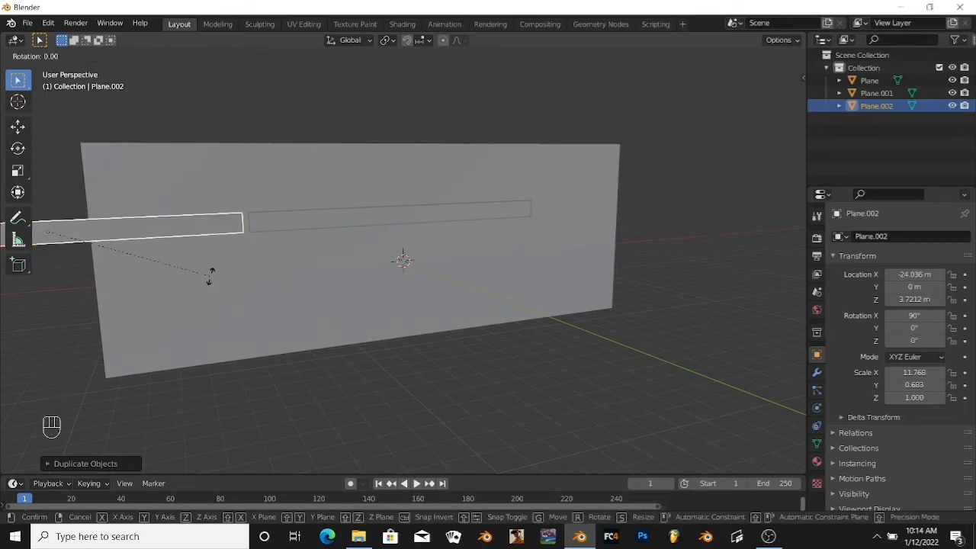
key(x)
text(1)
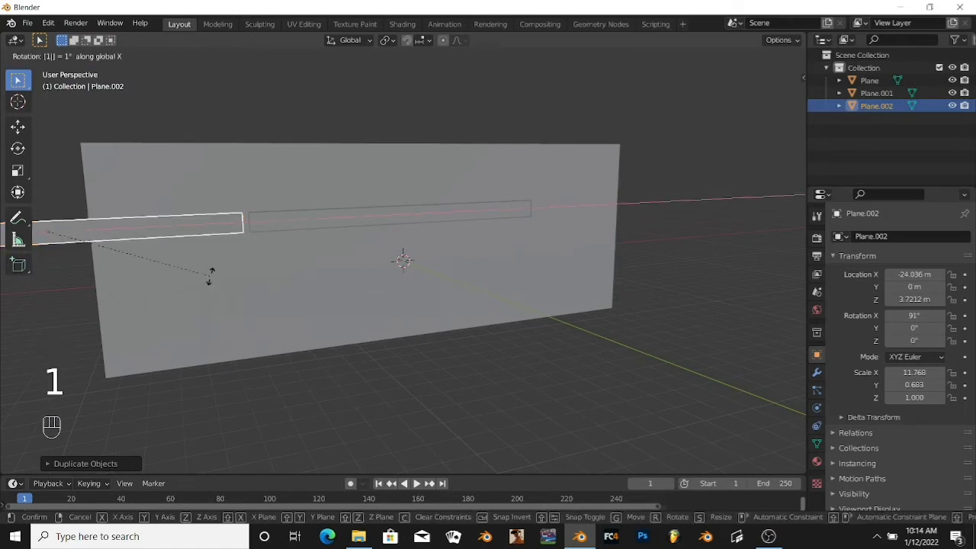
text(80)
click(210, 278)
Step: Rotate the duplicate bar 90° about Y and move it along X to about -12.79 m, beside the horizontal bar's end
text(ry90)
key(Return)
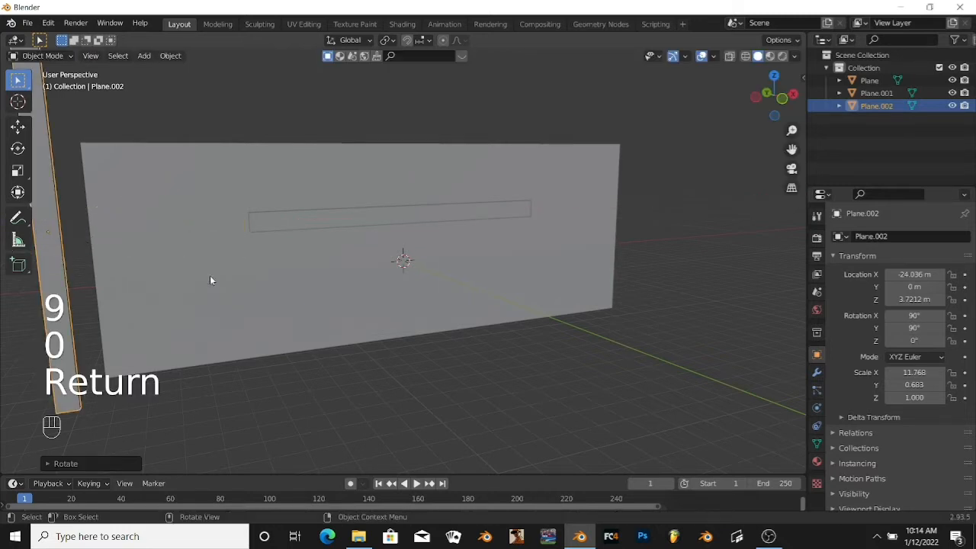
scroll(208, 278, down, 3)
key(g)
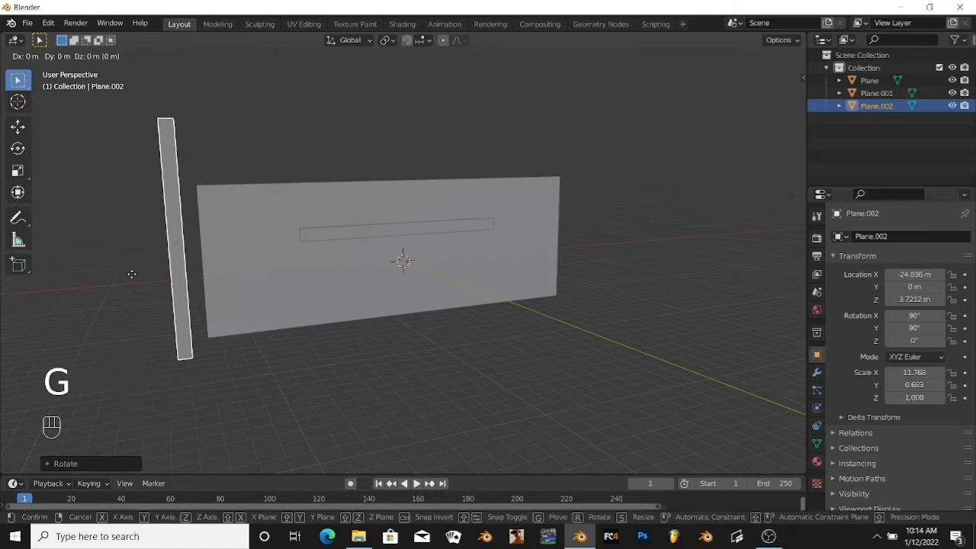
key(x)
click(250, 319)
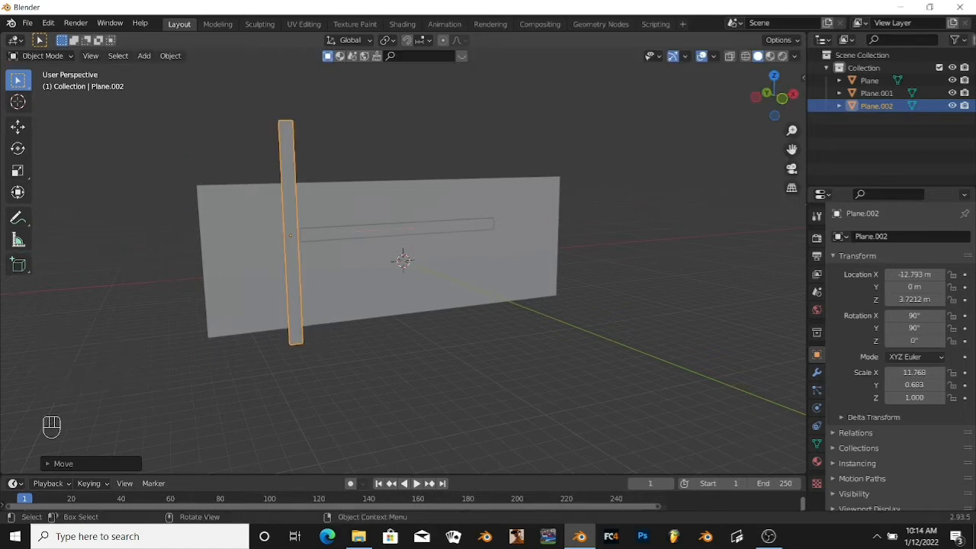
Step: Shorten the vertical bar along Z to a scale of about 3.64 and lower it to about -0.46 m on Z
key(s)
key(z)
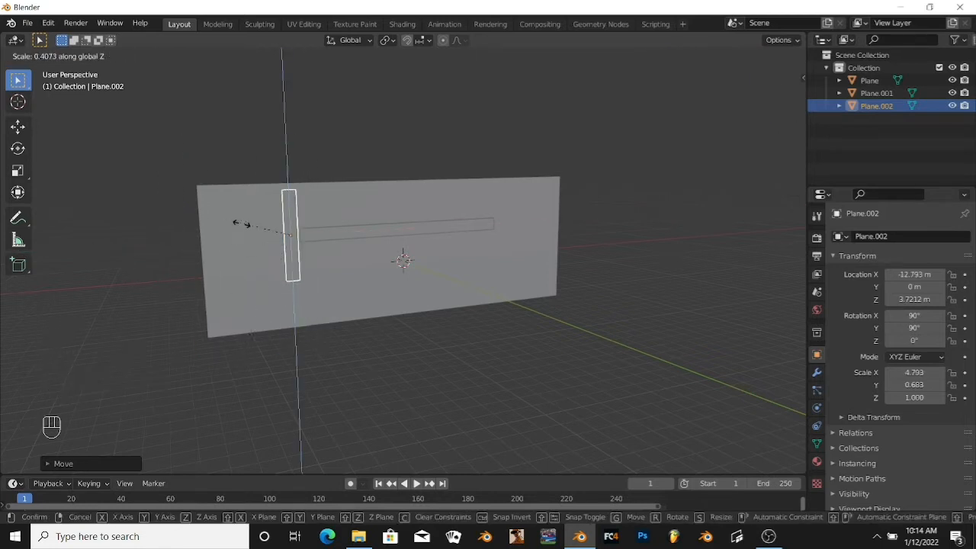
click(349, 345)
scroll(335, 341, up, 3)
key(g)
key(z)
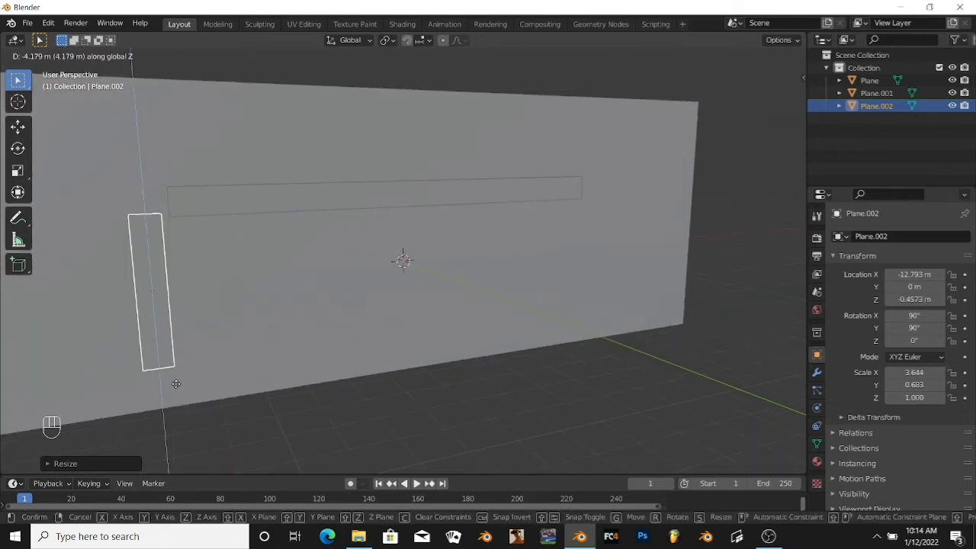
click(176, 384)
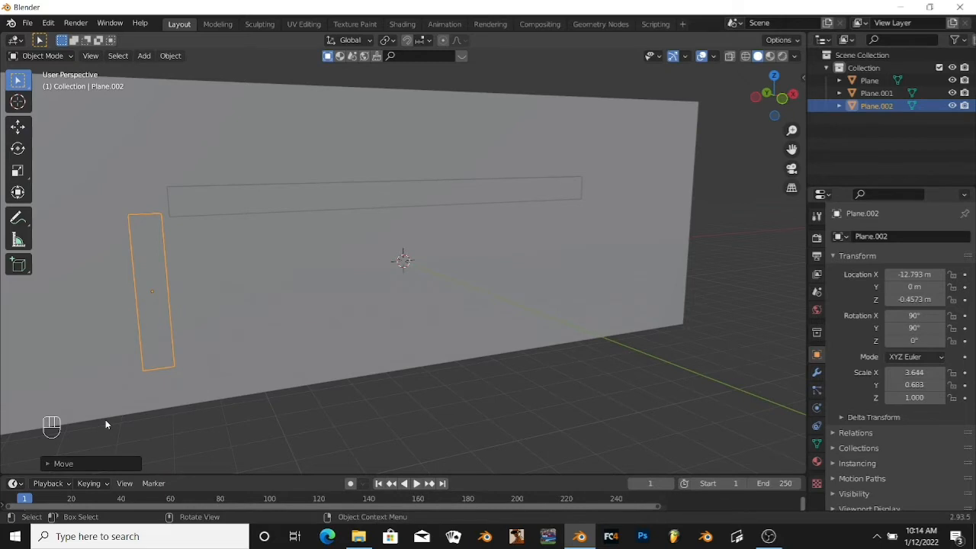
Step: Lengthen the vertical bar along Z to a scale of about 4.75
key(s)
key(z)
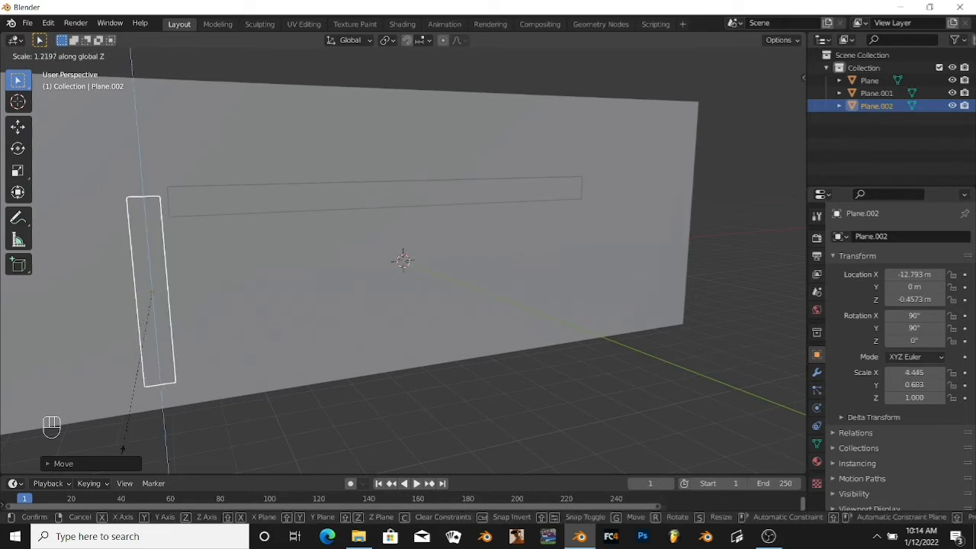
click(122, 471)
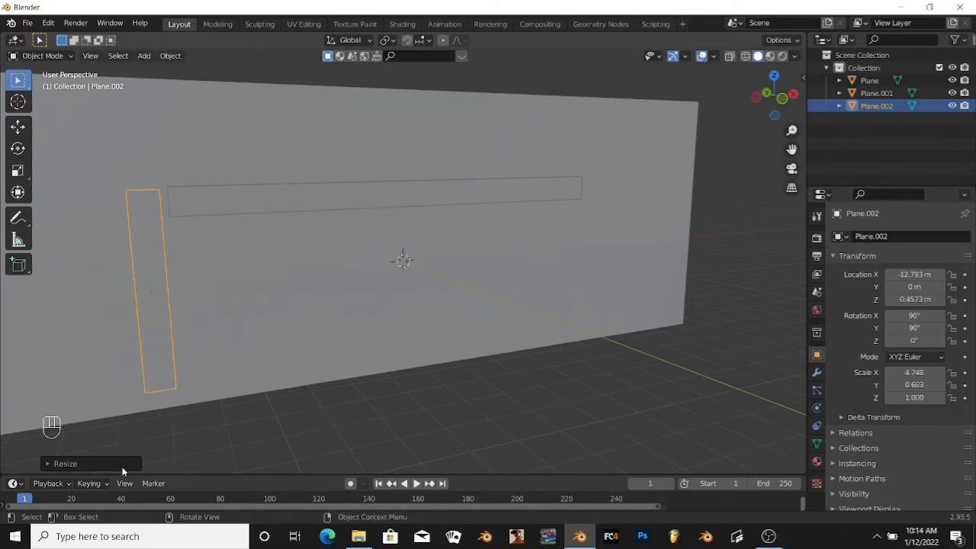
Step: Move the vertical bar to about -12.45 m on X and -0.34 m on Z to meet the horizontal bar's end flush, and deselect it
scroll(127, 441, up, 1)
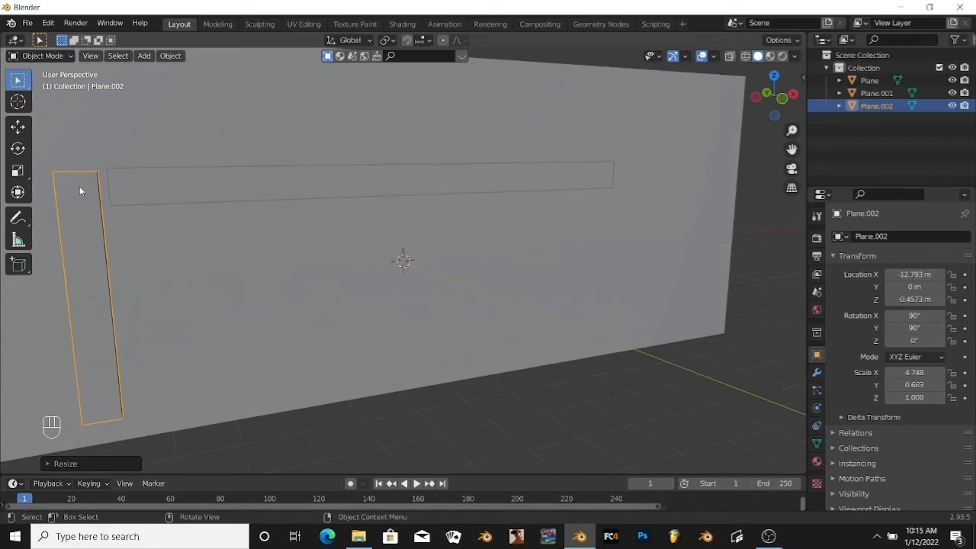
middle_drag(79, 191, 84, 240)
key(g)
key(x)
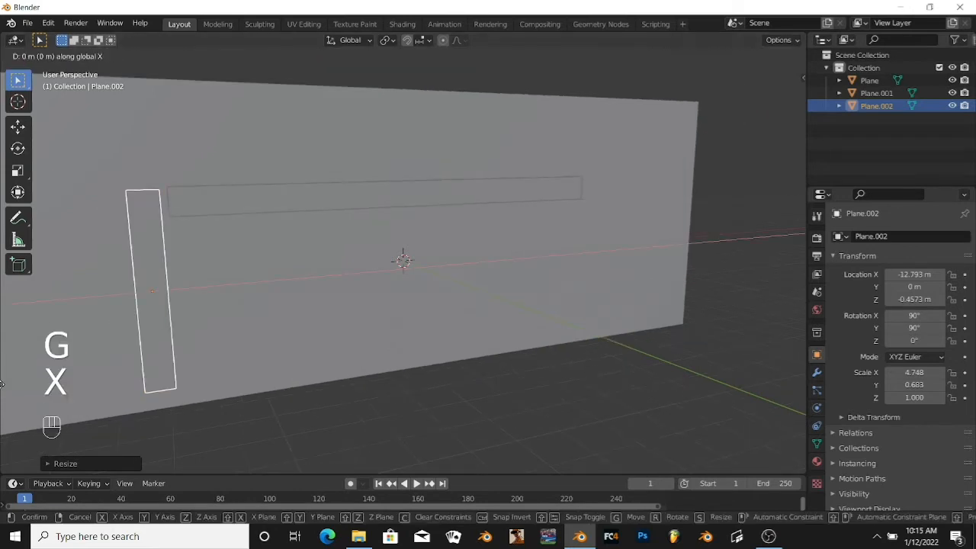
click(1, 391)
scroll(2, 396, up, 1)
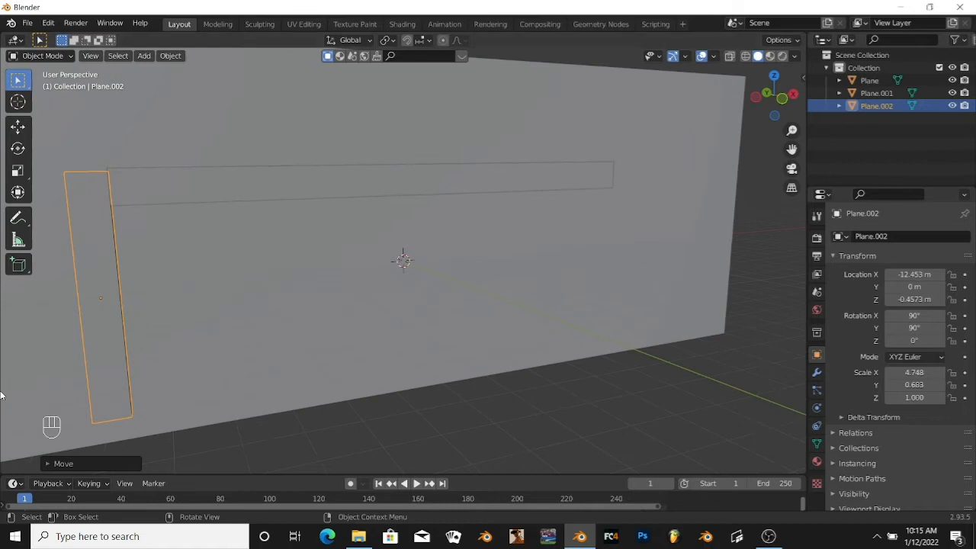
key(g)
key(z)
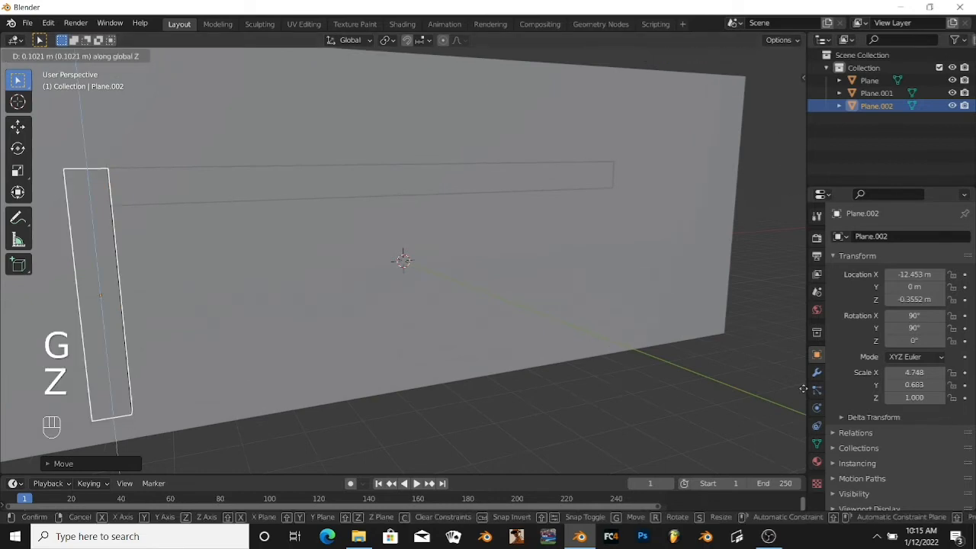
click(804, 388)
click(771, 229)
scroll(423, 421, down, 1)
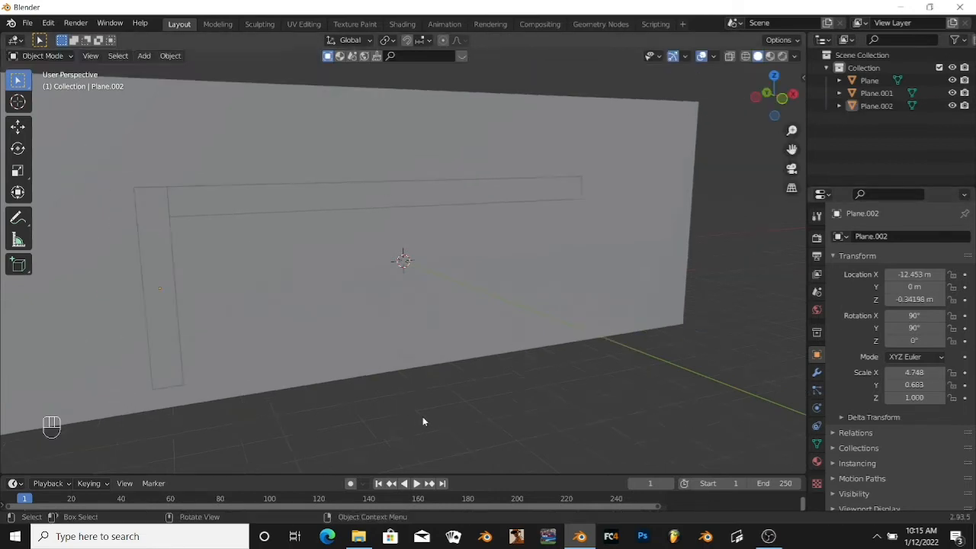
Step: Duplicate the vertical bar along X to about 12.17 m, at the horizontal bar's opposite end, and deselect it
scroll(412, 408, down, 2)
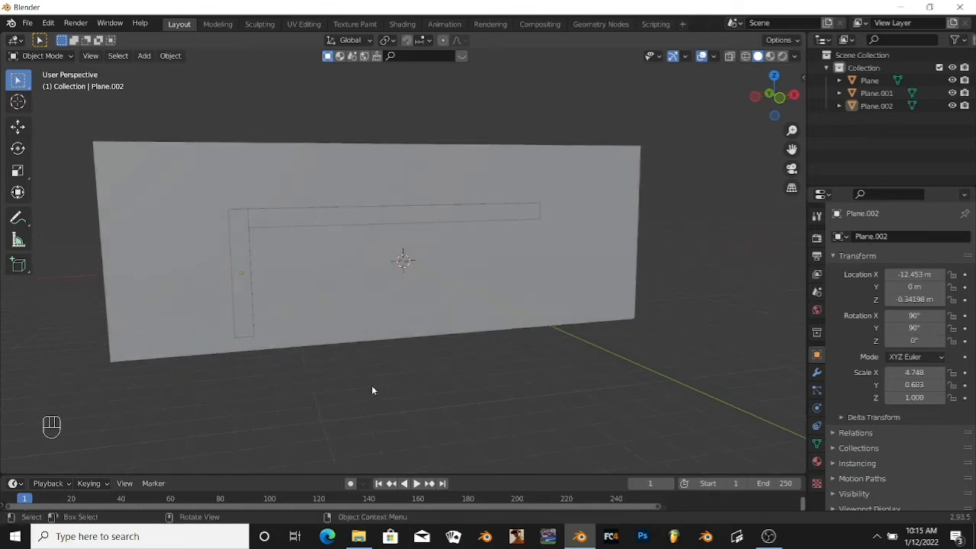
click(242, 268)
key(shift+d)
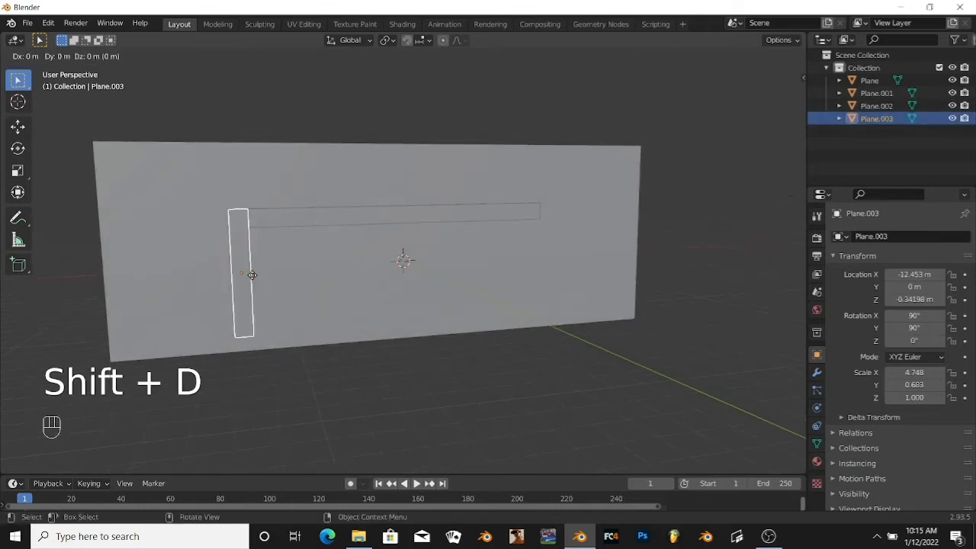
key(x)
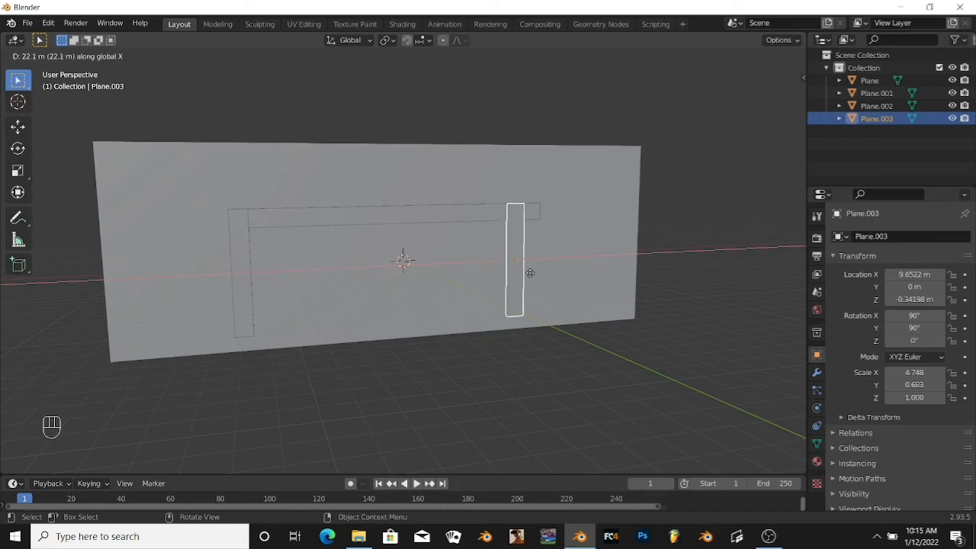
click(549, 270)
middle_drag(648, 296, 666, 297)
click(582, 424)
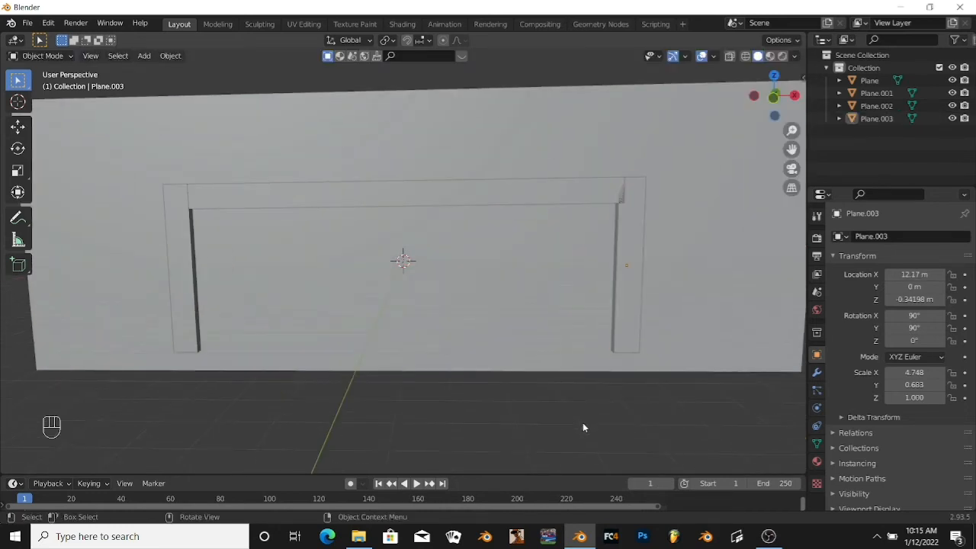
Step: Join the two vertical bars and the horizontal bar into one frame object and deselect it
shift+click(180, 286)
shift+click(397, 195)
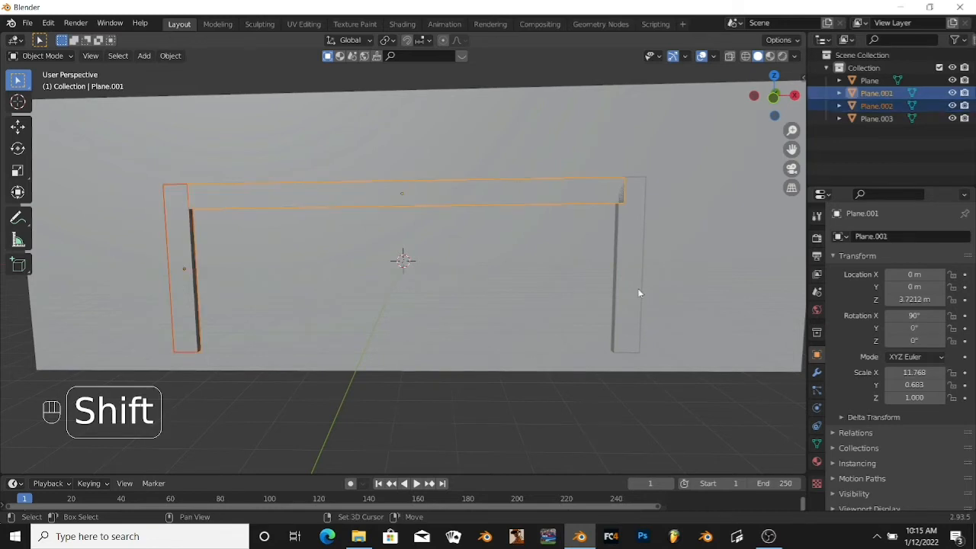
shift+click(627, 284)
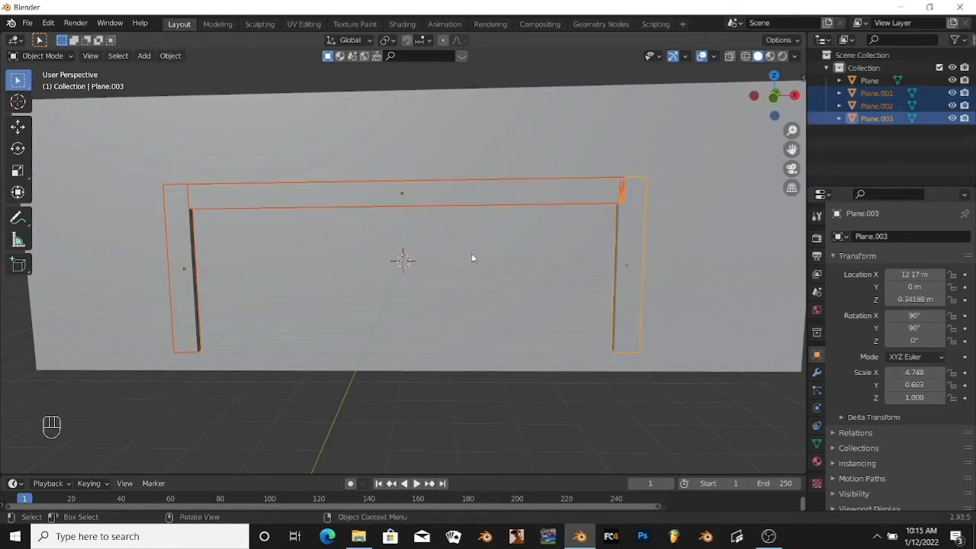
key(ctrl+j)
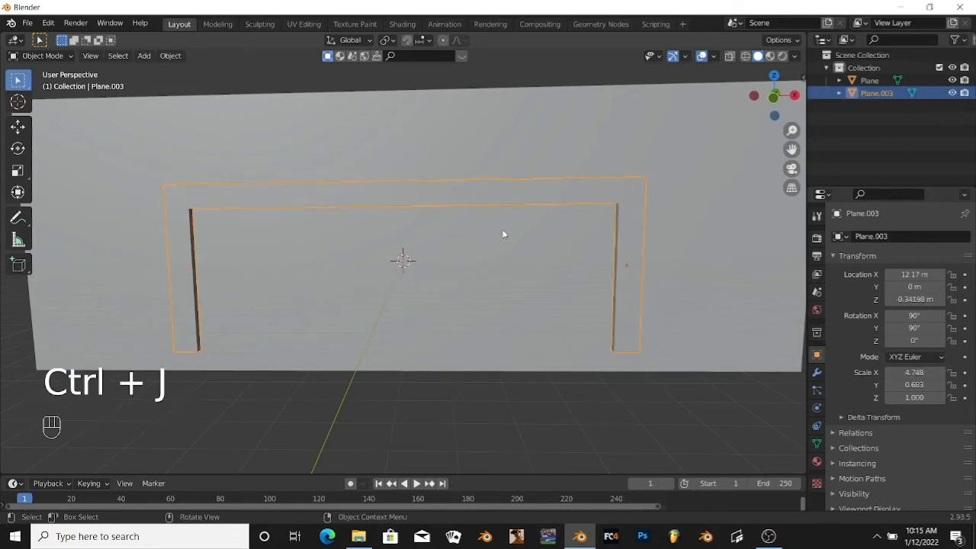
click(530, 393)
Step: Place the 3D cursor in the empty space beyond the wall's +X end and add a plane there
scroll(282, 211, down, 5)
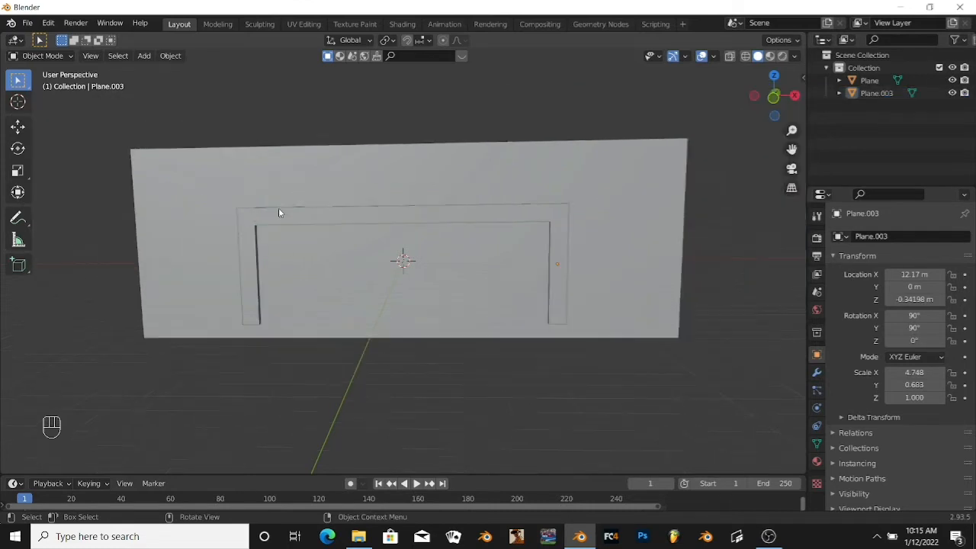
middle_drag(661, 272, 344, 273)
shift+right_click(713, 331)
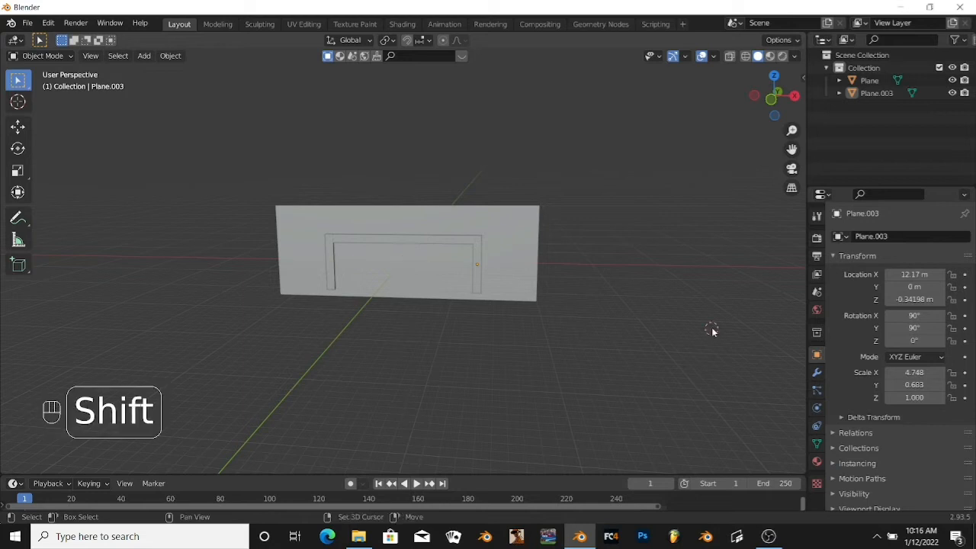
scroll(664, 385, down, 1)
key(shift+r)
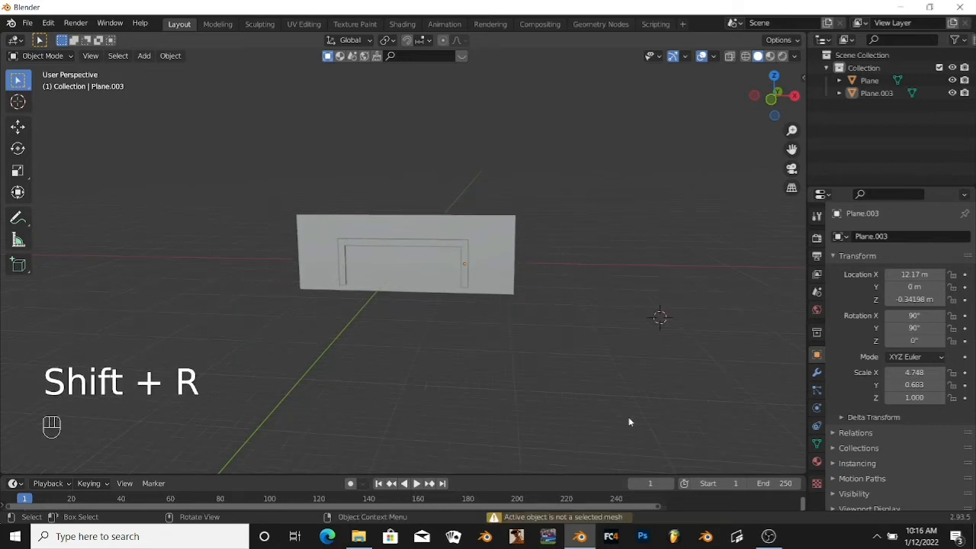
key(shift+a)
mouse_move(606, 266)
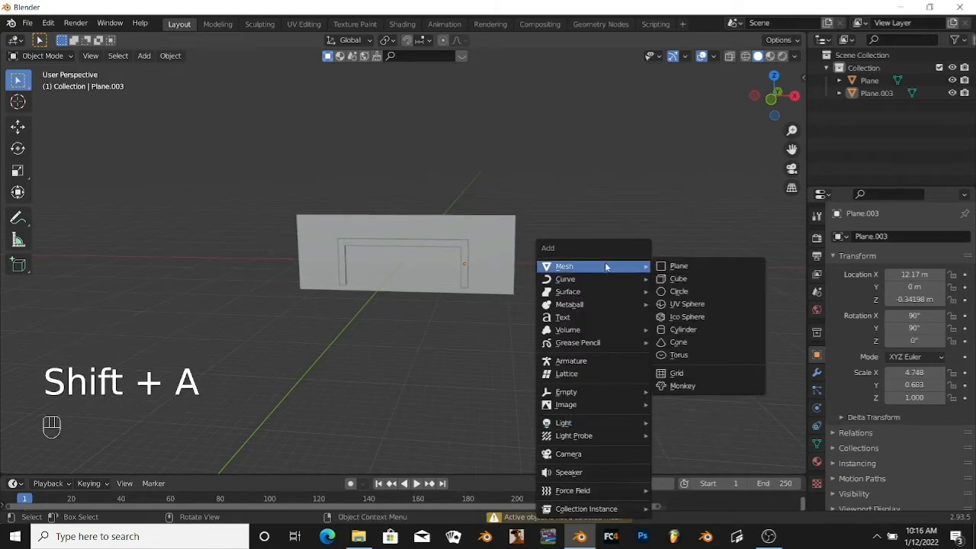
click(668, 269)
Step: Rotate the new plane 90° about X and move it in front of the horizontal bar's middle, at about 0.65, -1.65, 3.70 m
key(r)
key(x)
key(9)
key(0)
key(Return)
scroll(738, 340, up, 3)
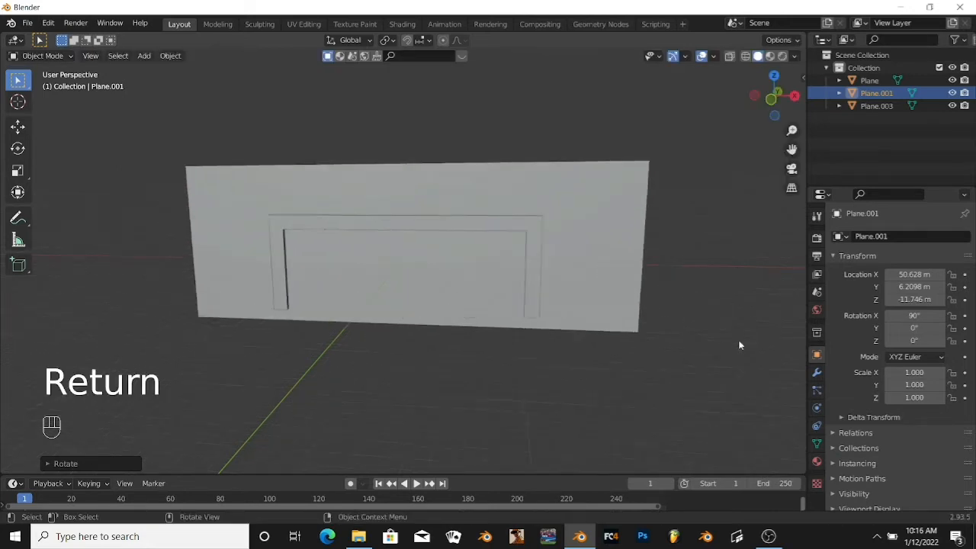
scroll(740, 335, down, 2)
key(g)
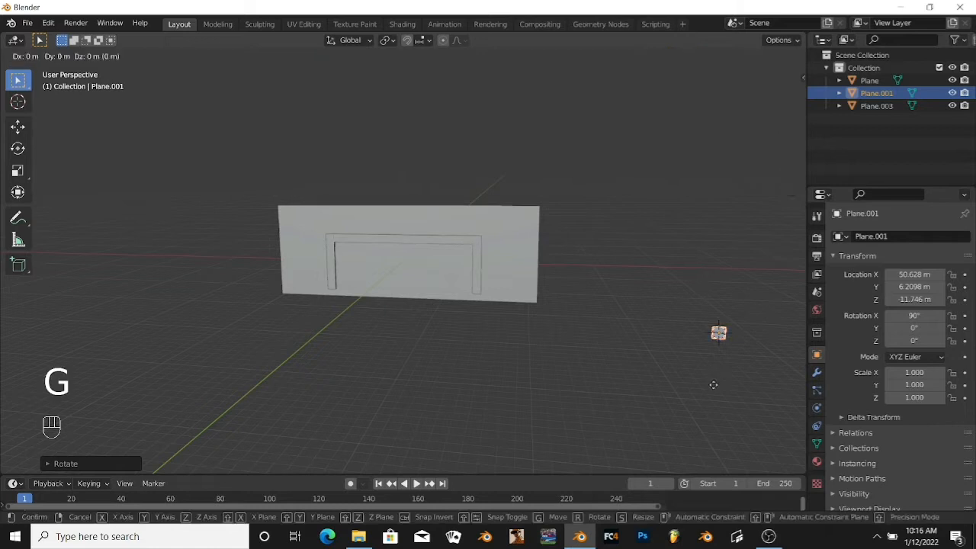
click(402, 289)
middle_drag(411, 286, 666, 266)
middle_drag(330, 374, 569, 392)
Step: Enlarge the plane uniformly to a scale of about 3.66, and widen it along X to a scale of about 7.18
key(s)
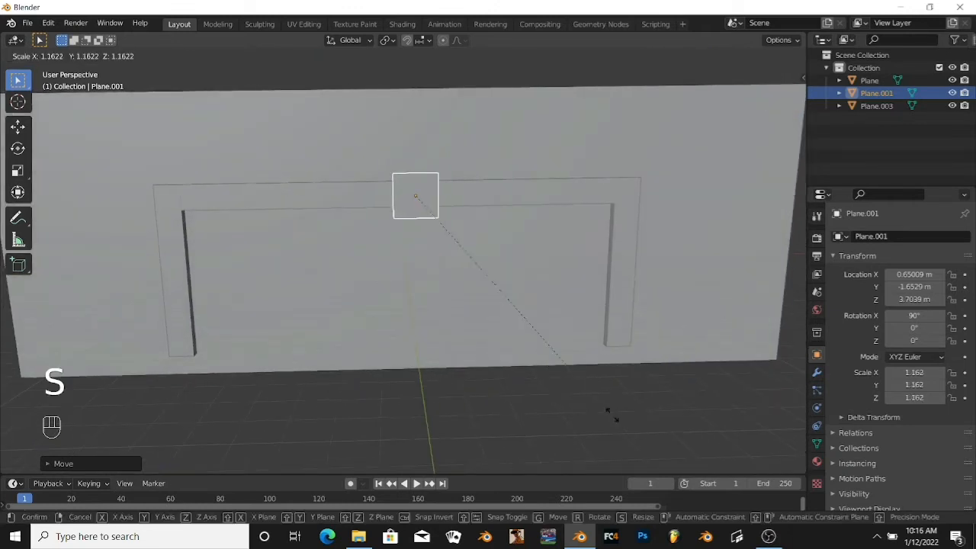
click(432, 180)
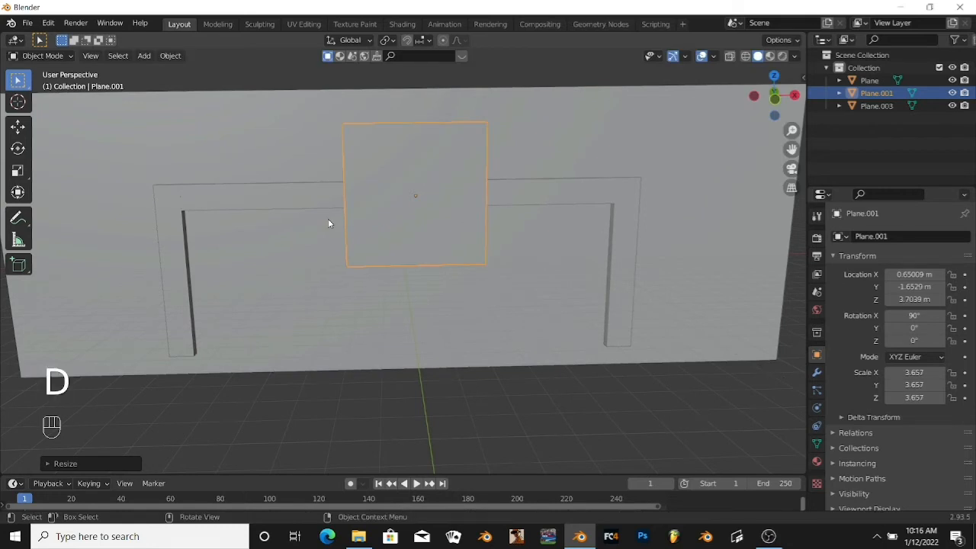
key(s)
key(x)
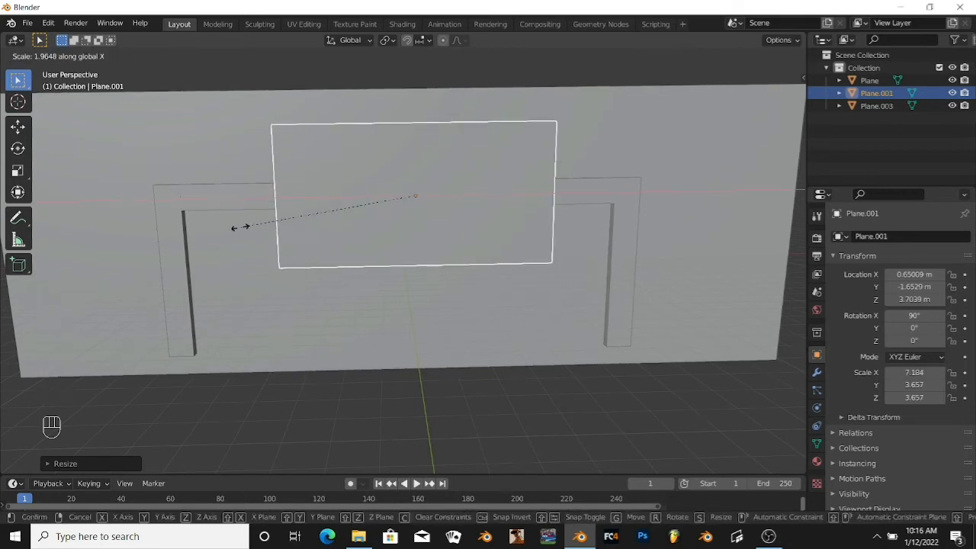
click(242, 245)
Step: Move the rectangular plane to about -0.24 m on X and stretch it along global Z to a local Y scale of about -4.01
key(g)
key(x)
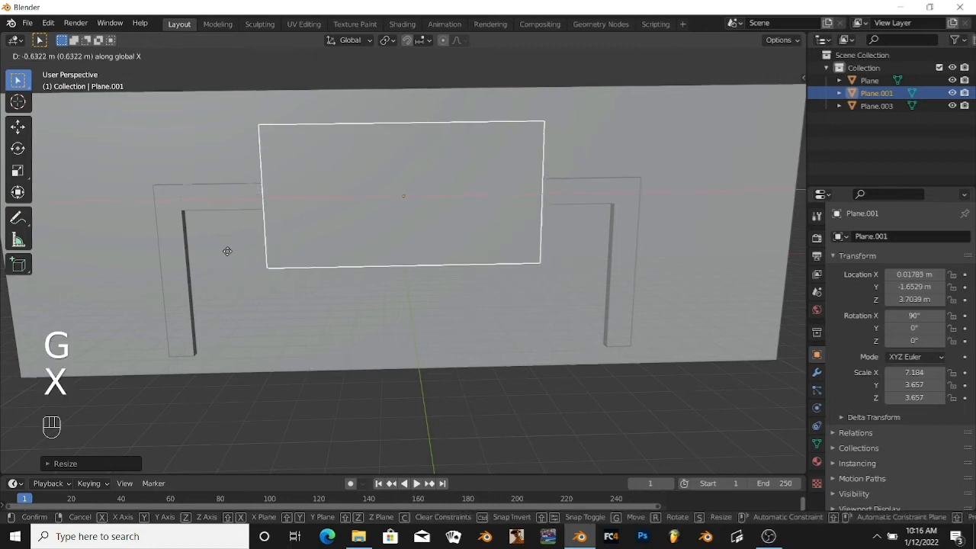
click(225, 248)
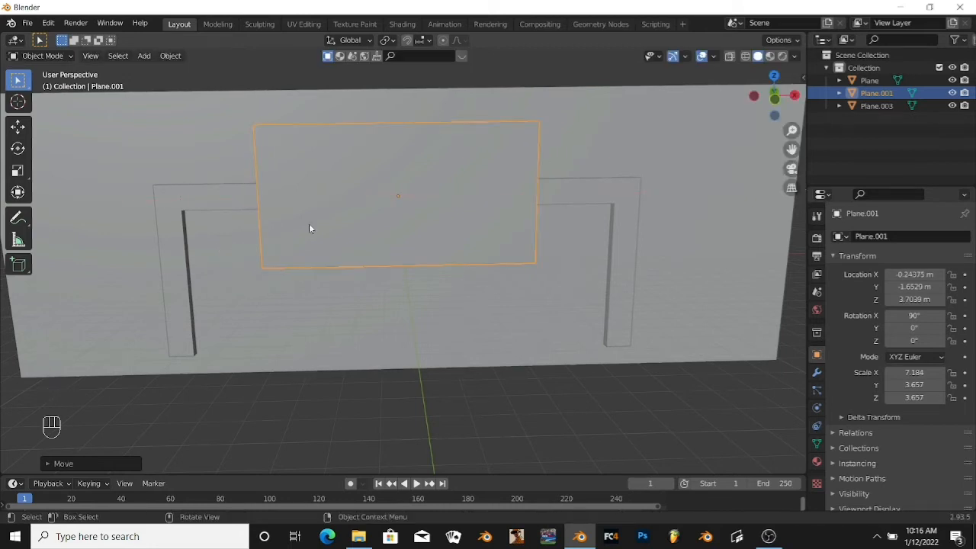
key(s)
key(z)
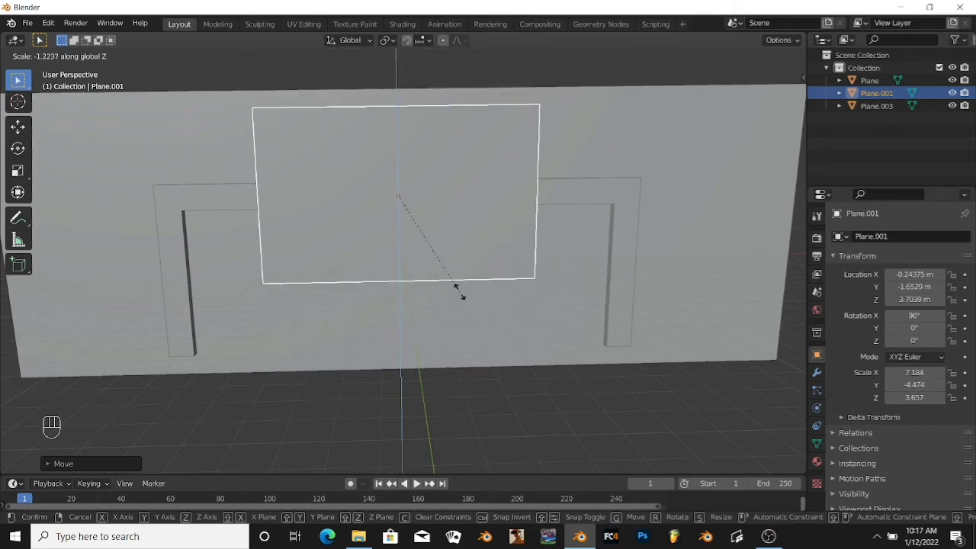
click(453, 285)
Step: Extrude the rectangular plane about 0.31 m in Edit Mode to give it thickness, and clear the selection
middle_drag(313, 379, 443, 168)
key(Tab)
key(e)
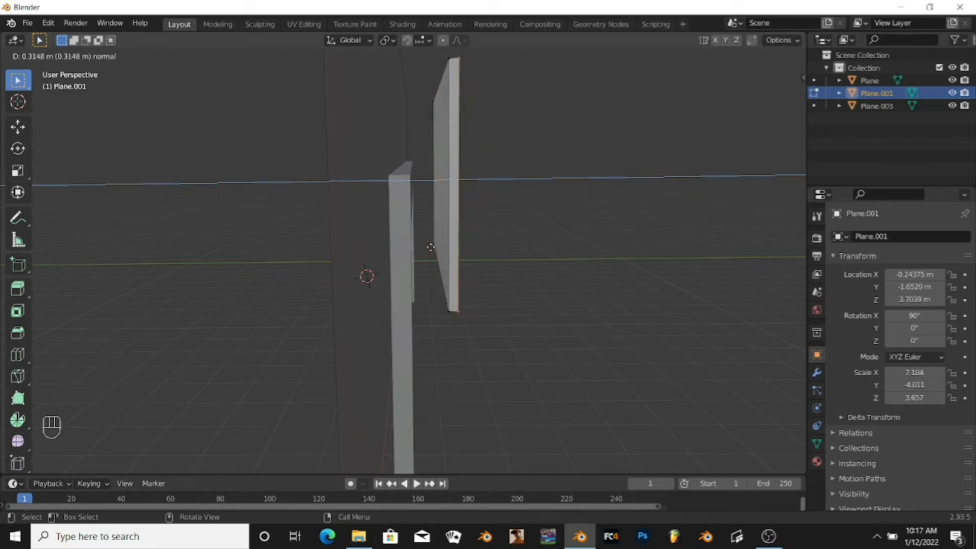
click(431, 247)
scroll(508, 215, down, 2)
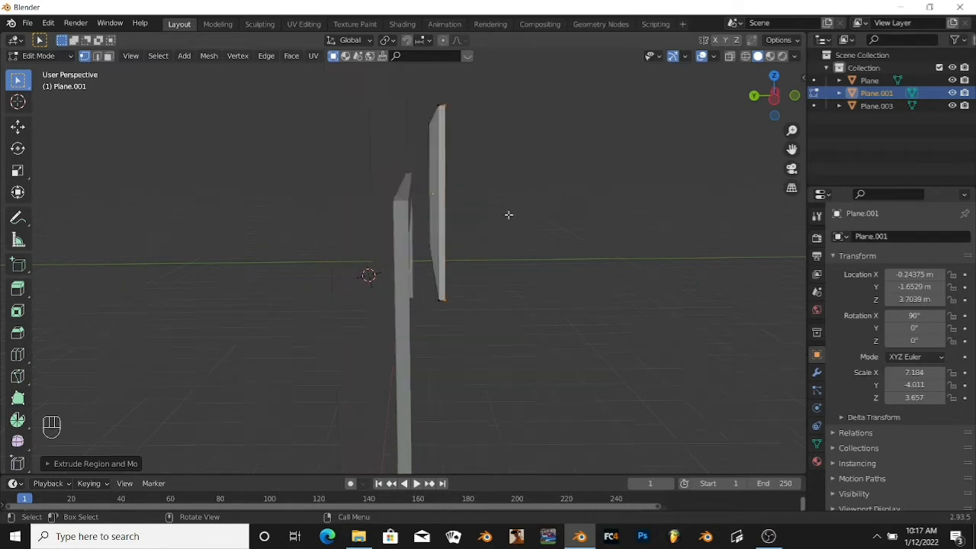
middle_drag(595, 259, 492, 253)
middle_drag(748, 289, 719, 262)
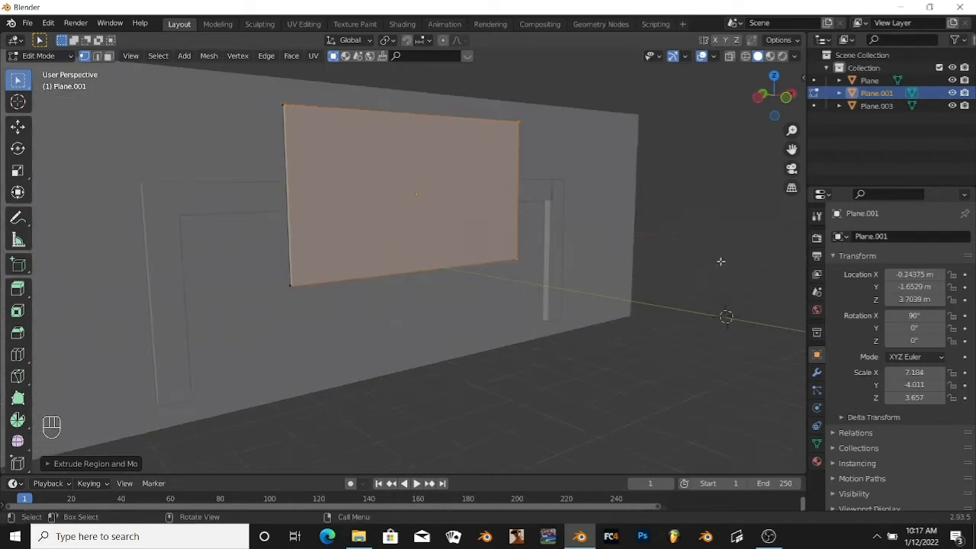
key(alt+a)
middle_drag(633, 277, 745, 292)
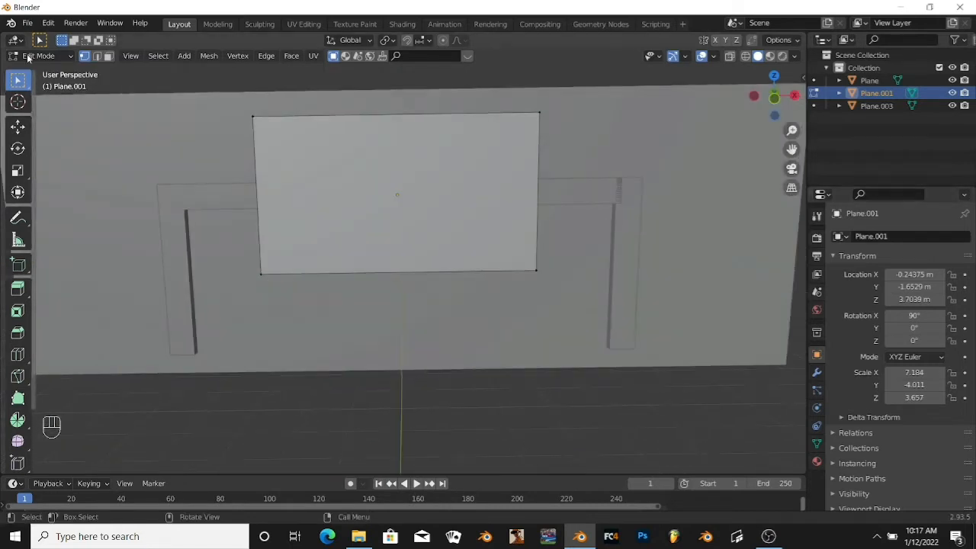
Step: Select the rectangular panel's front face and inset it by about 0.03 m to form a thin border
click(431, 208)
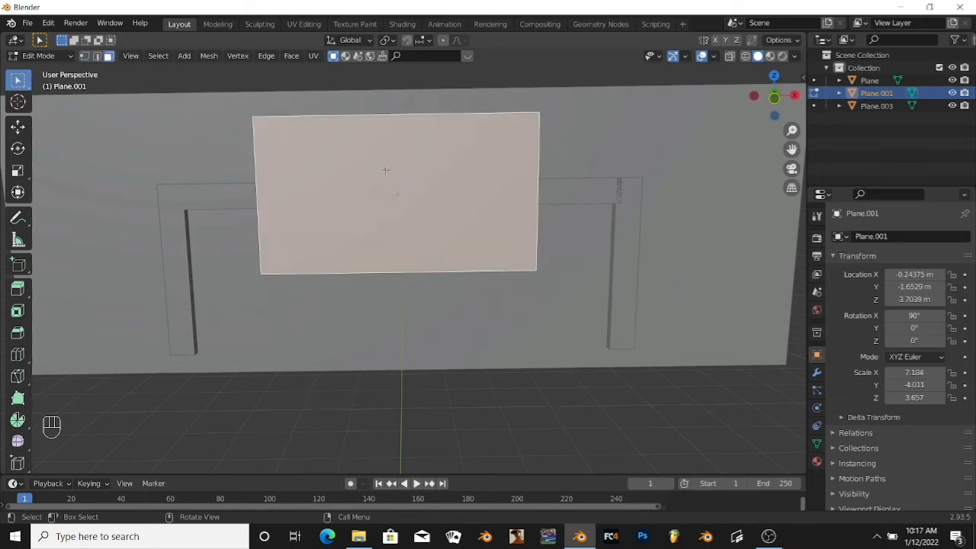
key(i)
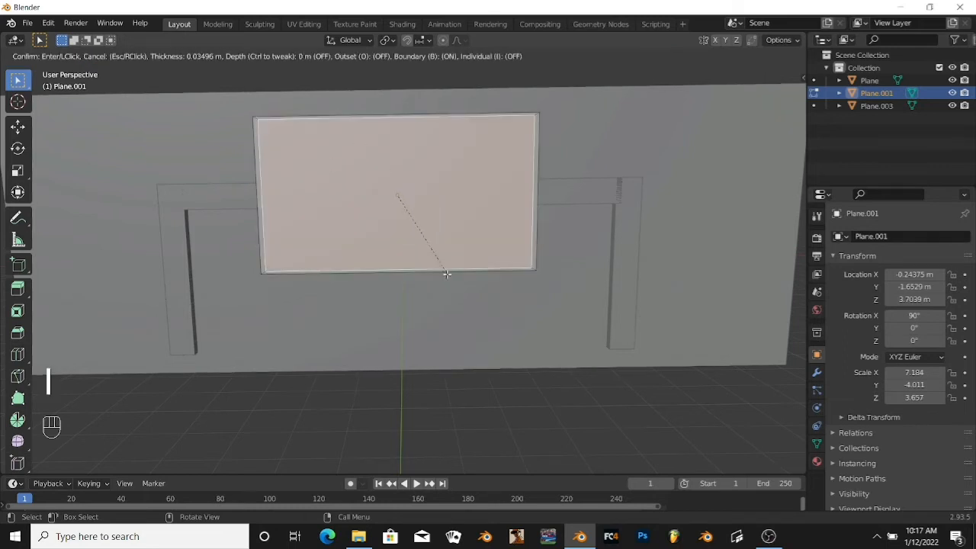
right_click(331, 316)
middle_drag(332, 365, 480, 306)
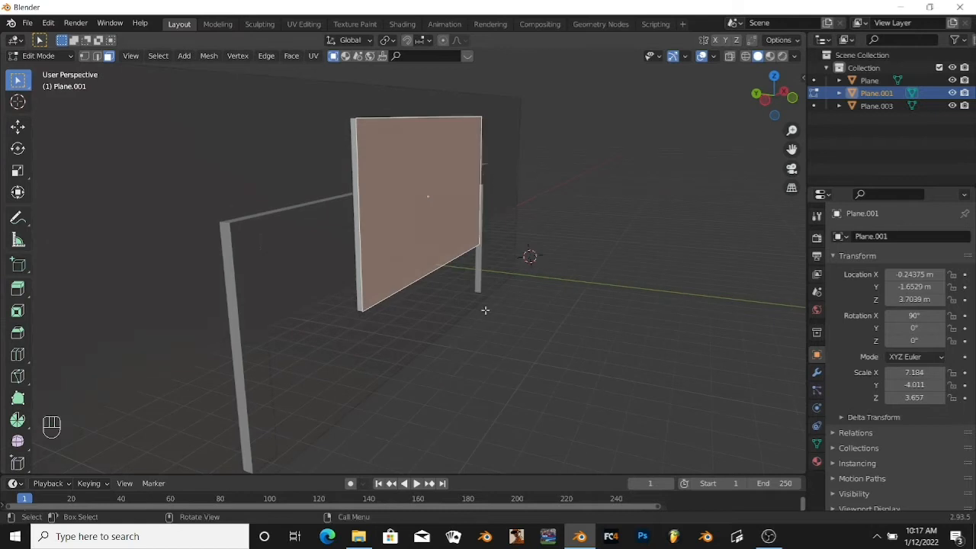
scroll(475, 320, up, 4)
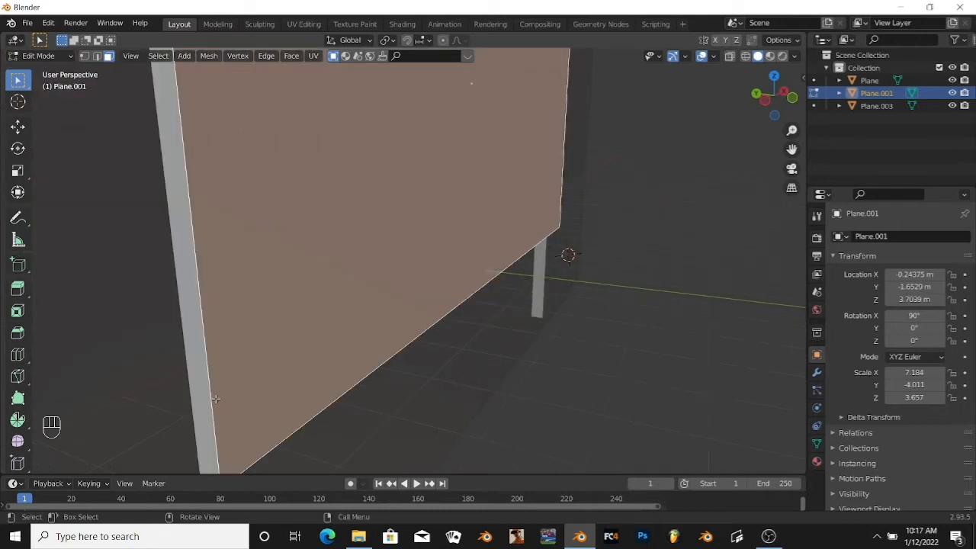
key(i)
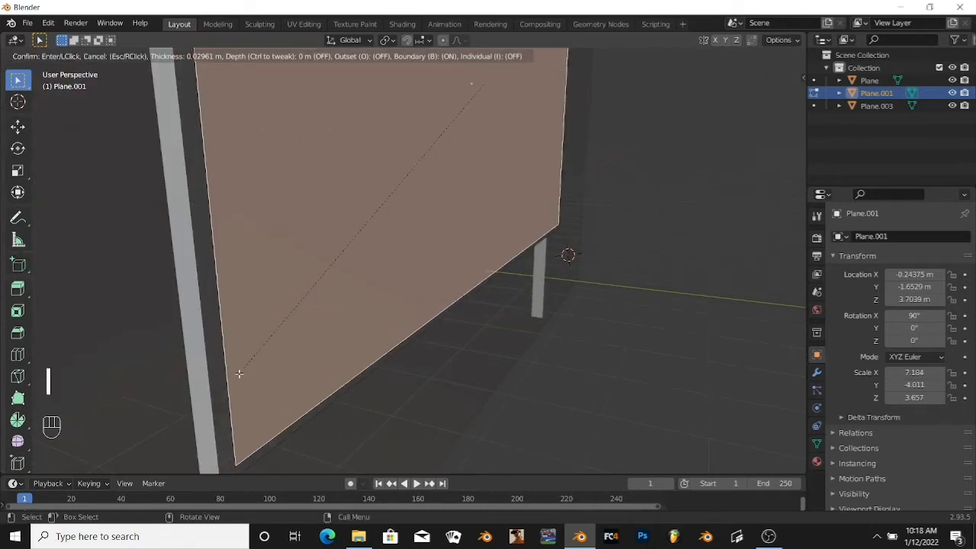
click(236, 387)
Step: Extrude the inset face slightly inward to make a recessed area behind the border, and deselect it
key(e)
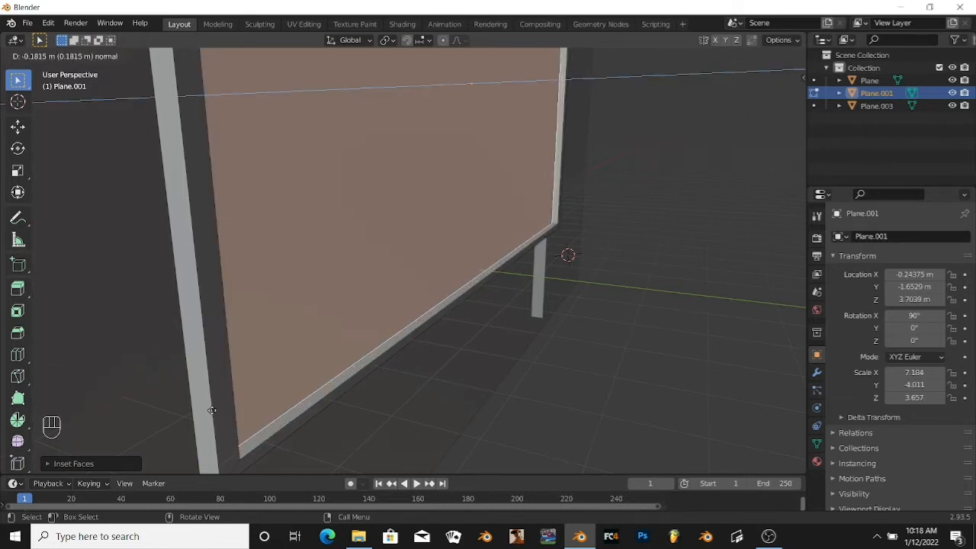
click(230, 399)
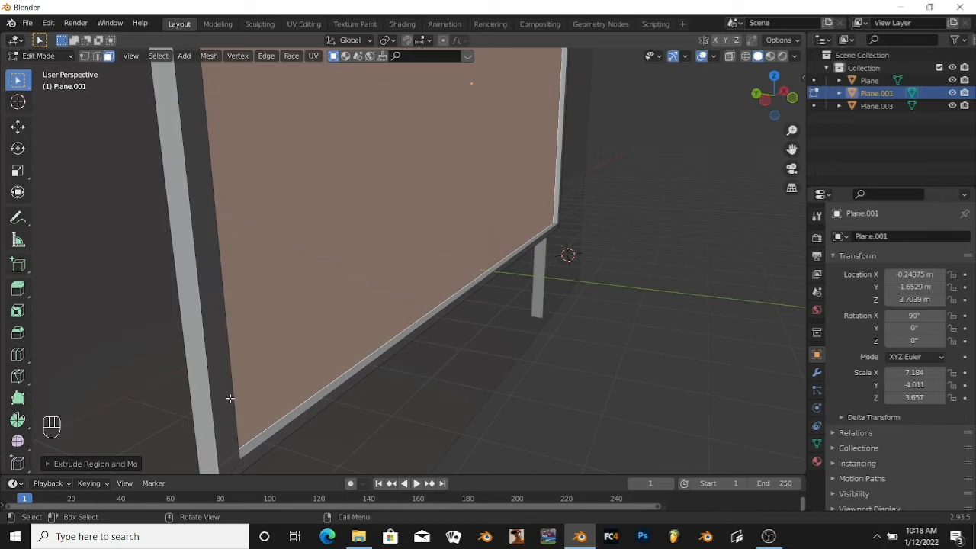
scroll(418, 269, down, 3)
click(610, 207)
scroll(614, 200, down, 2)
middle_drag(543, 199, 457, 166)
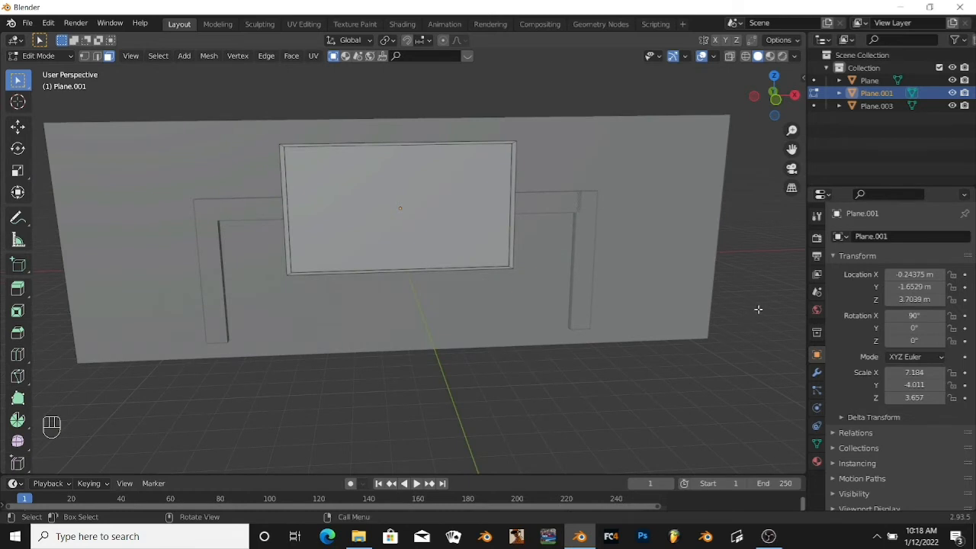
scroll(758, 309, down, 4)
key(shift+a)
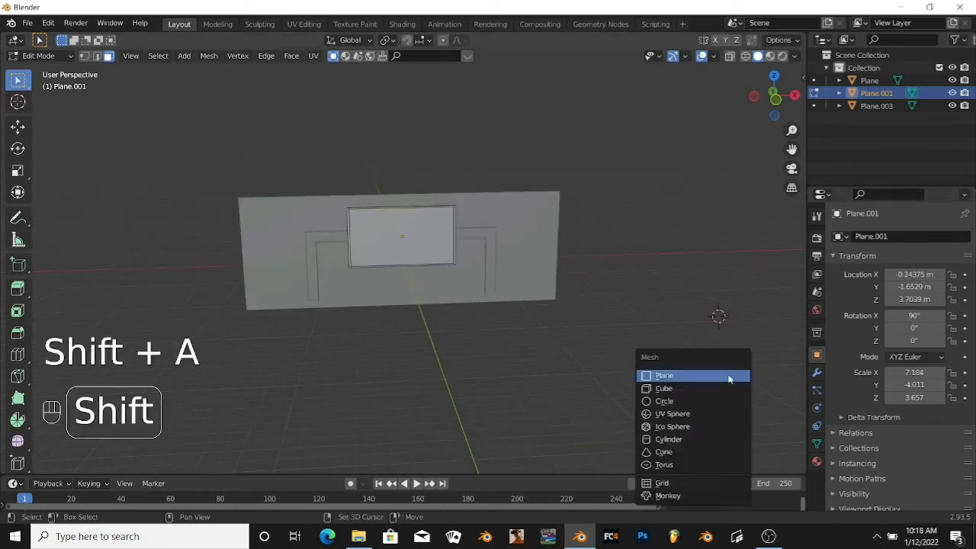
right_click(707, 290)
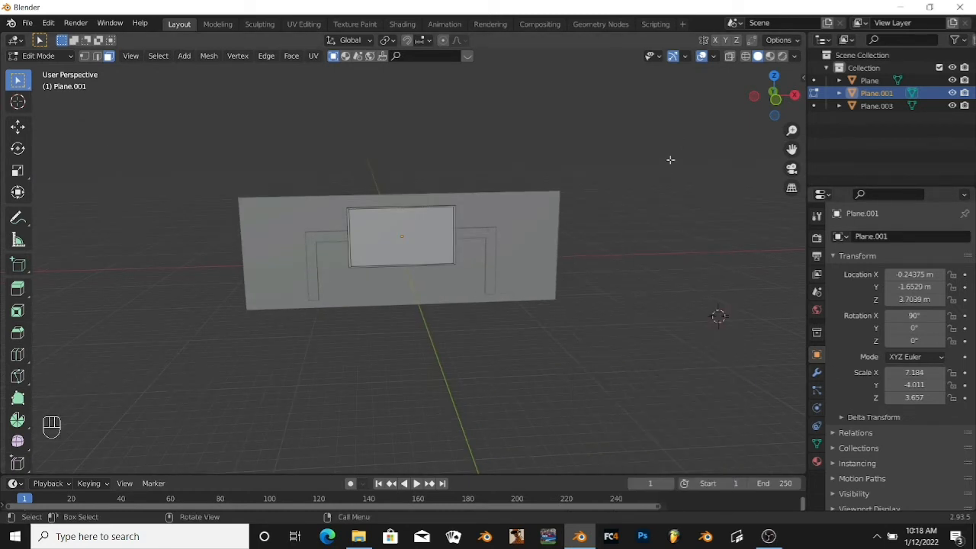
Step: Leave Edit Mode on the bordered panel and deselect it
key(Tab)
click(458, 328)
scroll(487, 296, up, 9)
scroll(252, 294, down, 8)
scroll(620, 334, down, 2)
Step: Add a mesh cylinder at the 3D cursor, away from the wall and panel
key(shift+a)
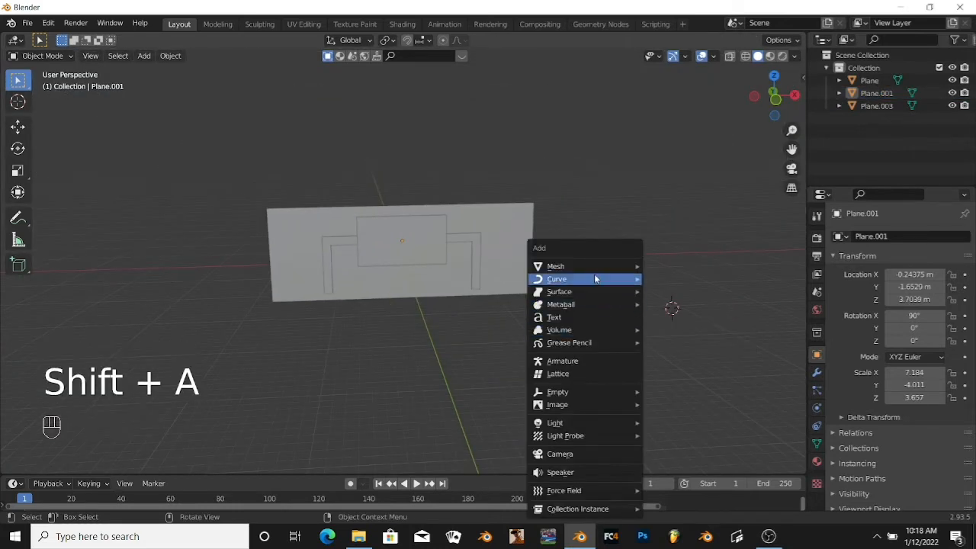
mouse_move(595, 269)
mouse_move(599, 265)
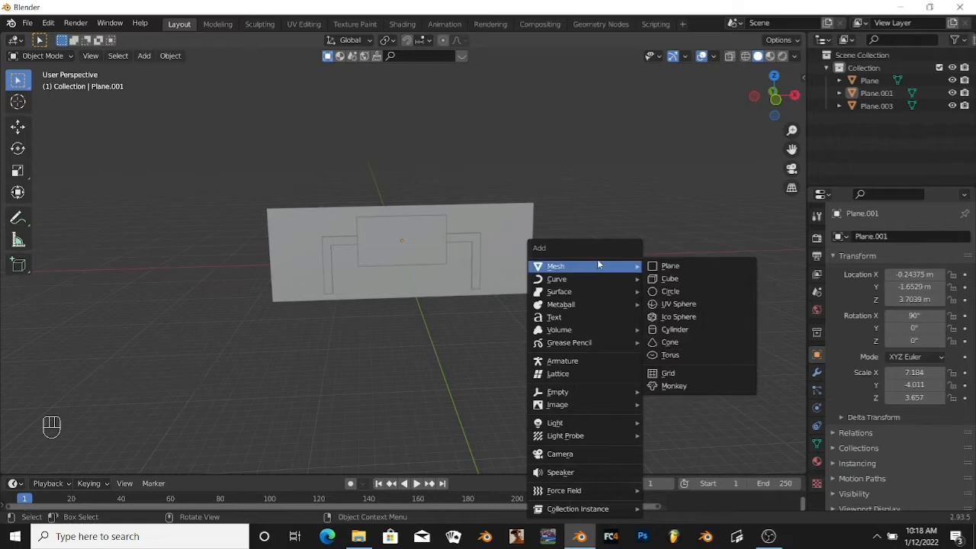
click(675, 329)
scroll(728, 347, up, 3)
shift+middle_drag(730, 343, 252, 294)
scroll(748, 357, up, 5)
shift+middle_drag(747, 357, 553, 237)
scroll(656, 306, up, 1)
shift+middle_drag(603, 292, 562, 279)
scroll(655, 290, up, 1)
shift+middle_drag(656, 292, 566, 290)
scroll(618, 292, up, 1)
scroll(603, 290, up, 1)
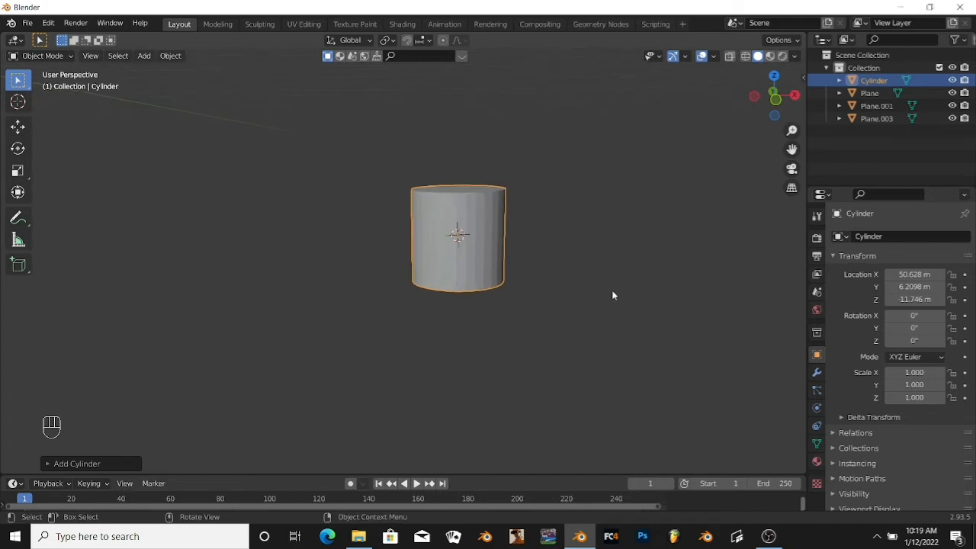
Step: Taper the cylinder in Edit Mode by scaling its top face to about 0.6, and return to Object Mode
key(Tab)
drag(377, 174, 534, 201)
click(613, 245)
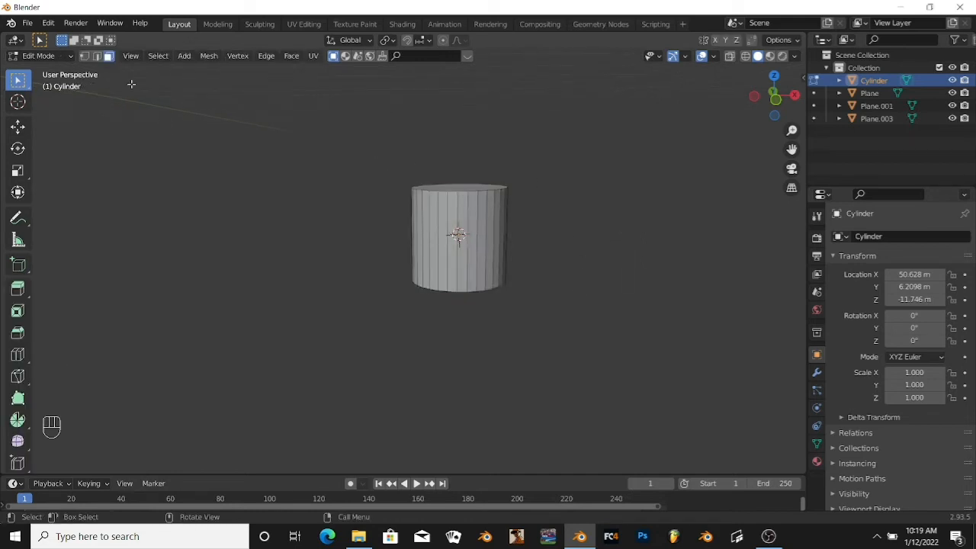
drag(386, 162, 501, 197)
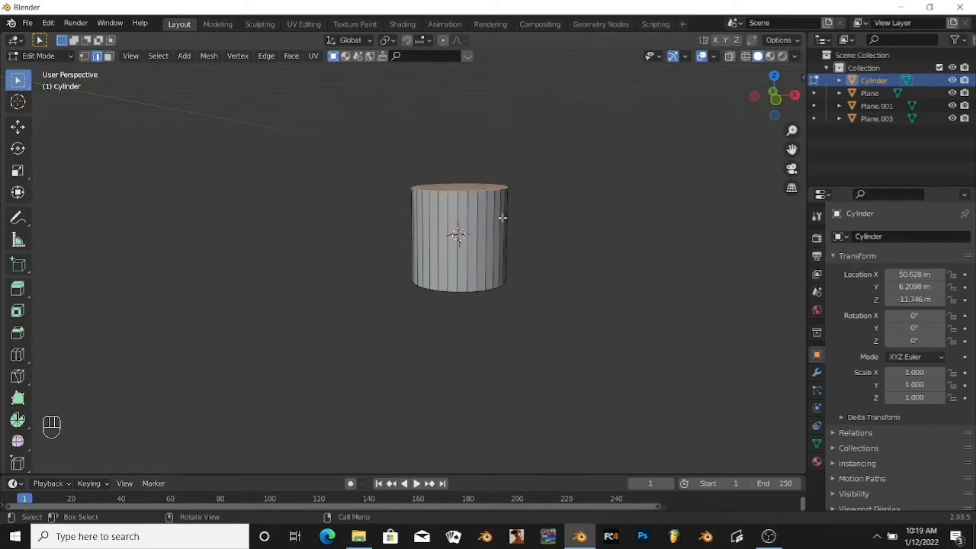
key(s)
key(s)
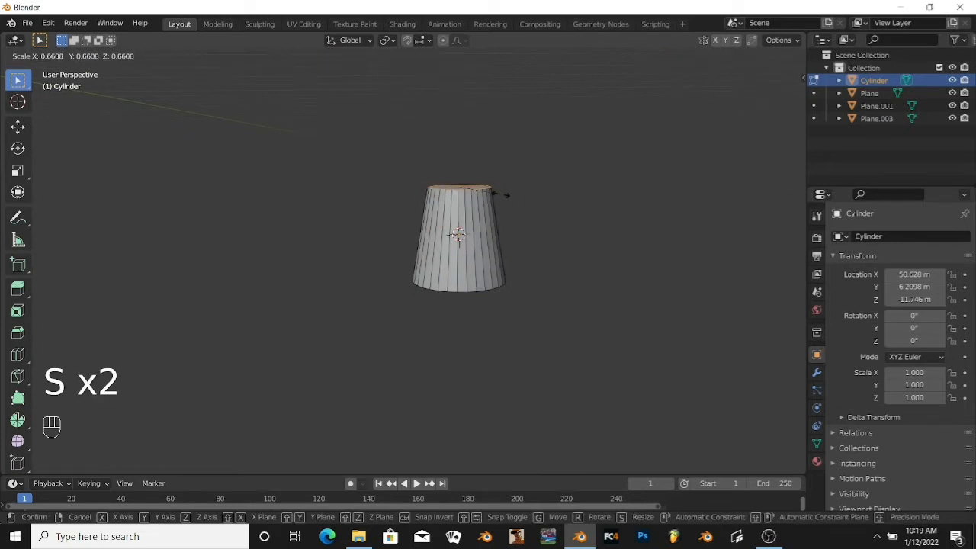
click(497, 193)
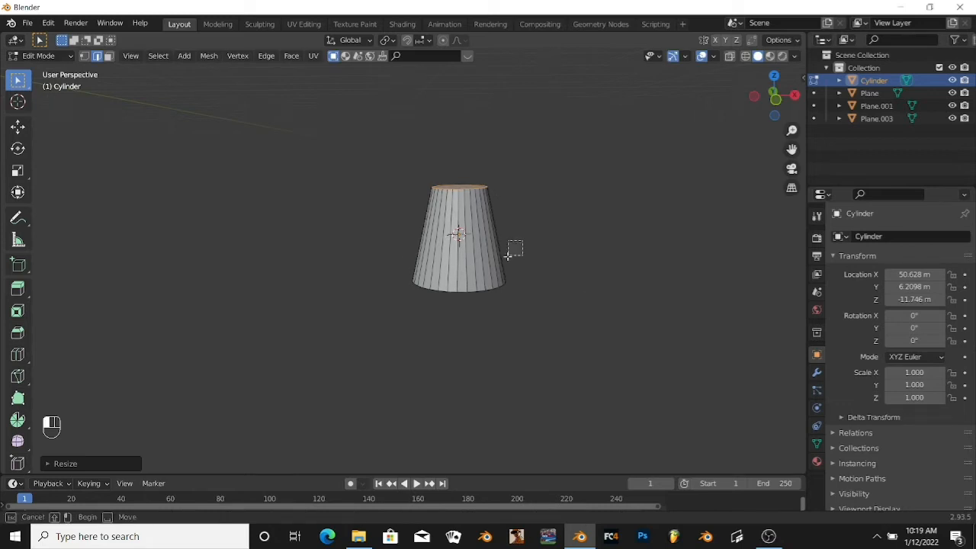
click(511, 291)
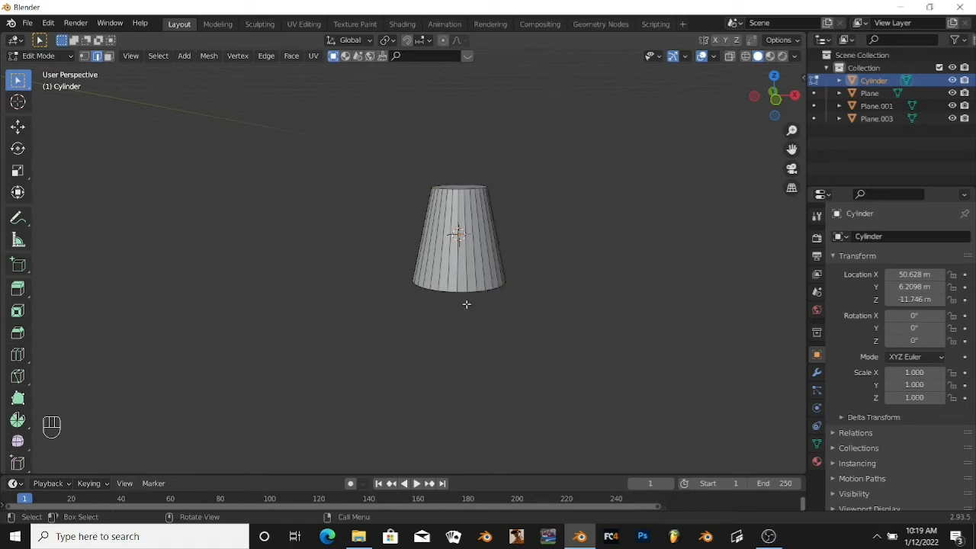
key(grave)
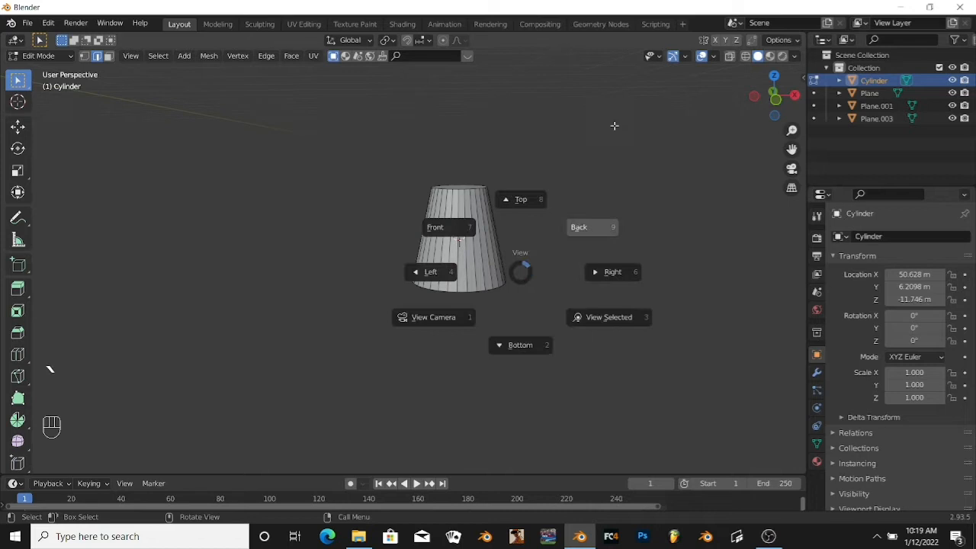
key(Tab)
Step: Place the 3D cursor at the tapered cylinder's lower edge and add a mesh plane there
key(shift)
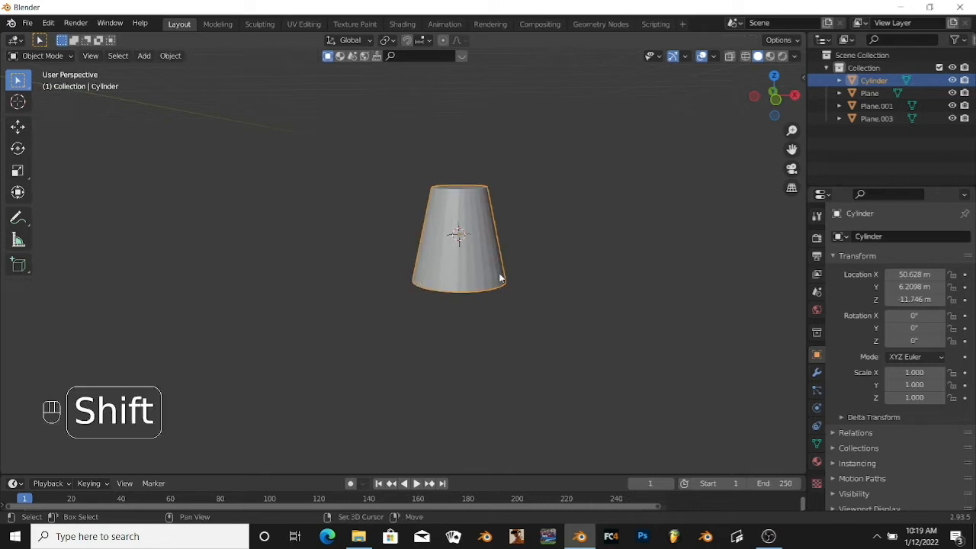
key(shift+a)
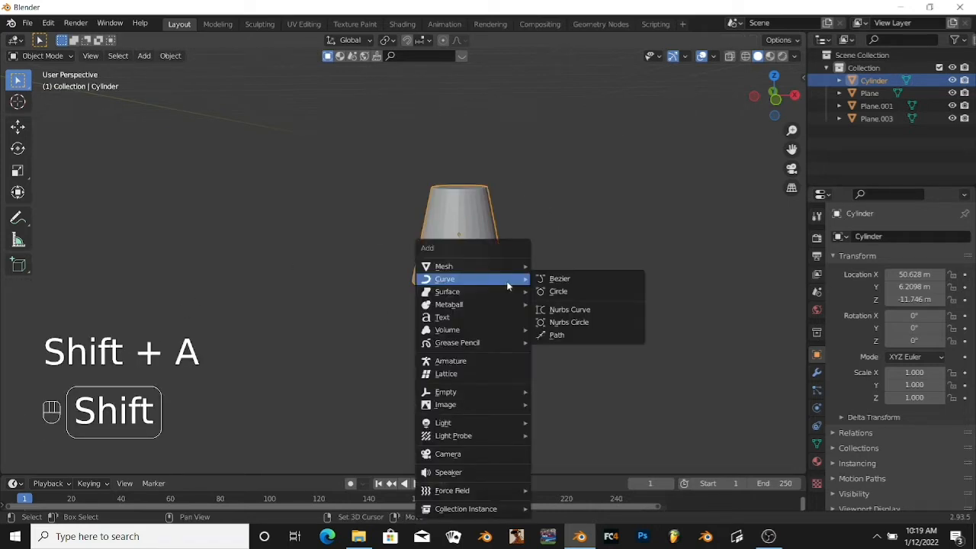
mouse_move(501, 270)
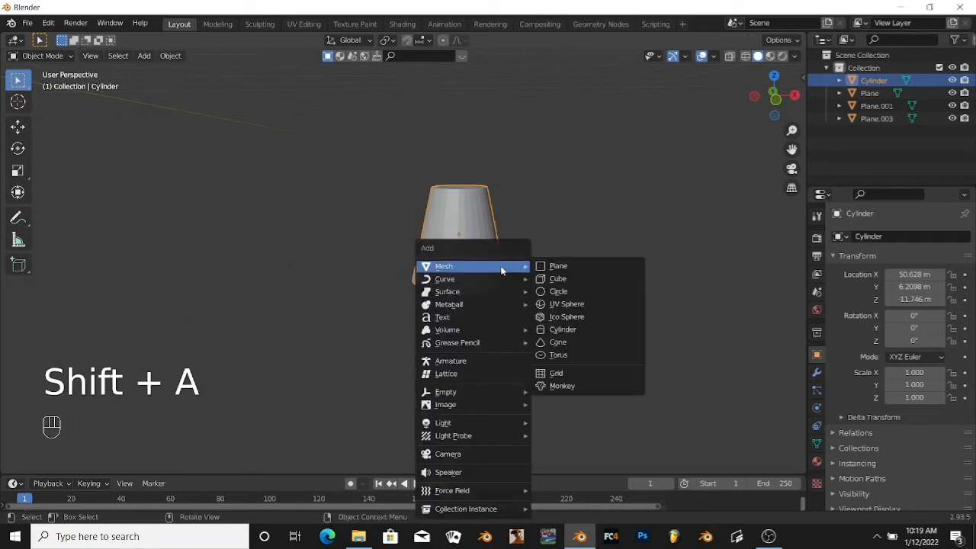
click(580, 271)
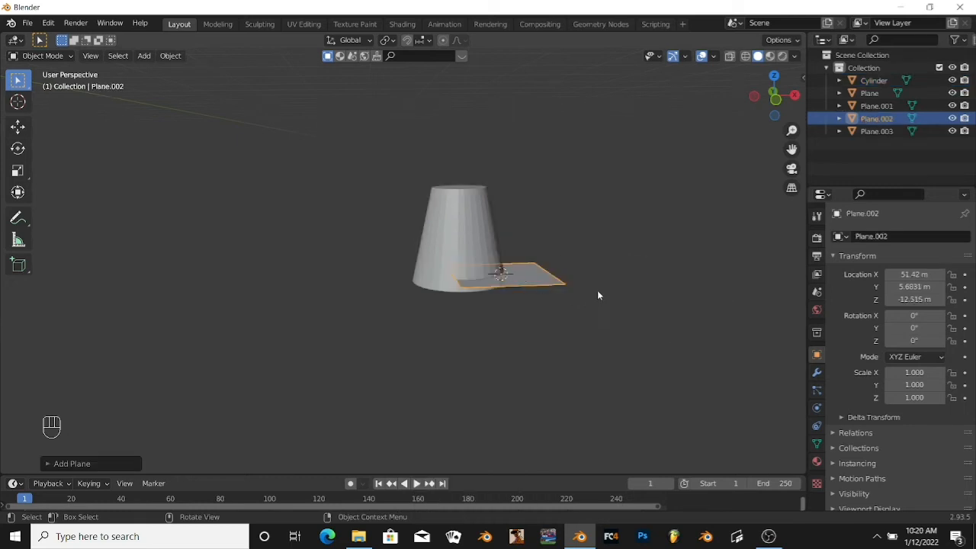
middle_drag(477, 303, 441, 307)
scroll(482, 305, down, 8)
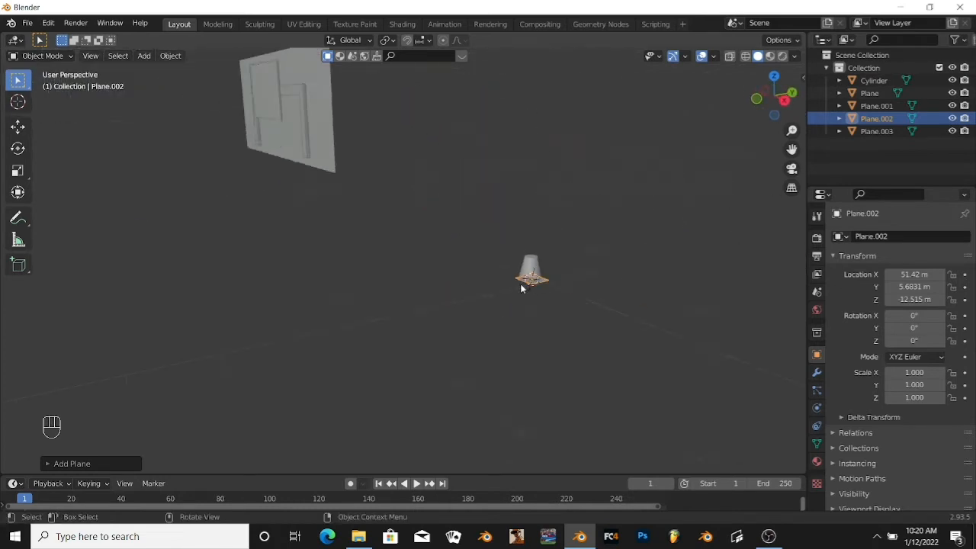
middle_drag(521, 289, 488, 290)
scroll(611, 328, up, 6)
shift+middle_drag(573, 314, 453, 333)
scroll(542, 311, up, 5)
Step: Scale the new plane along Y to about 0.43 and move it to the cylinder's base
key(s)
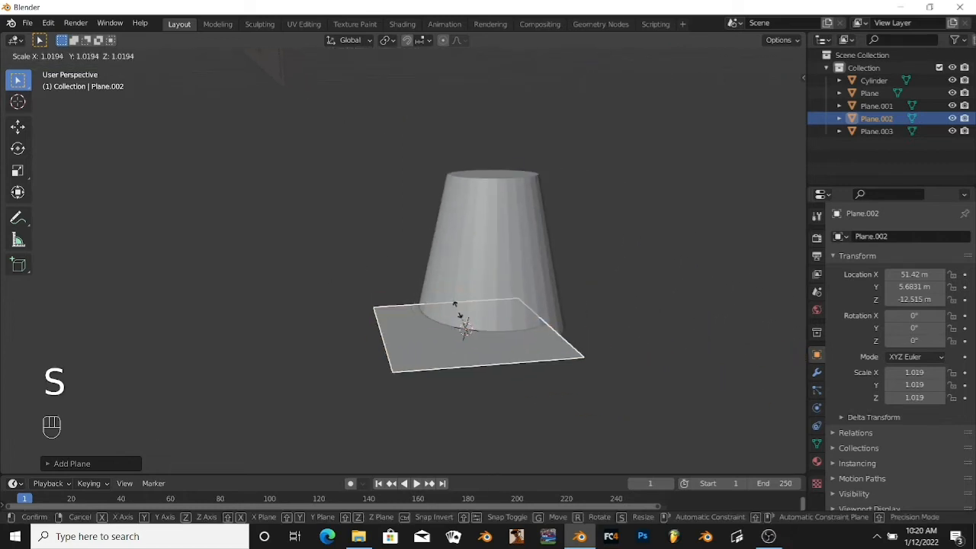
key(y)
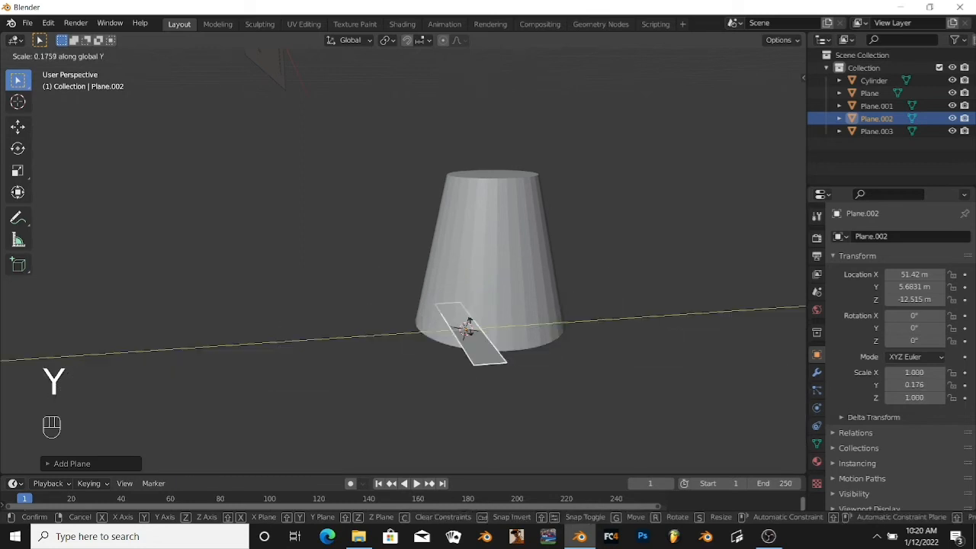
click(456, 338)
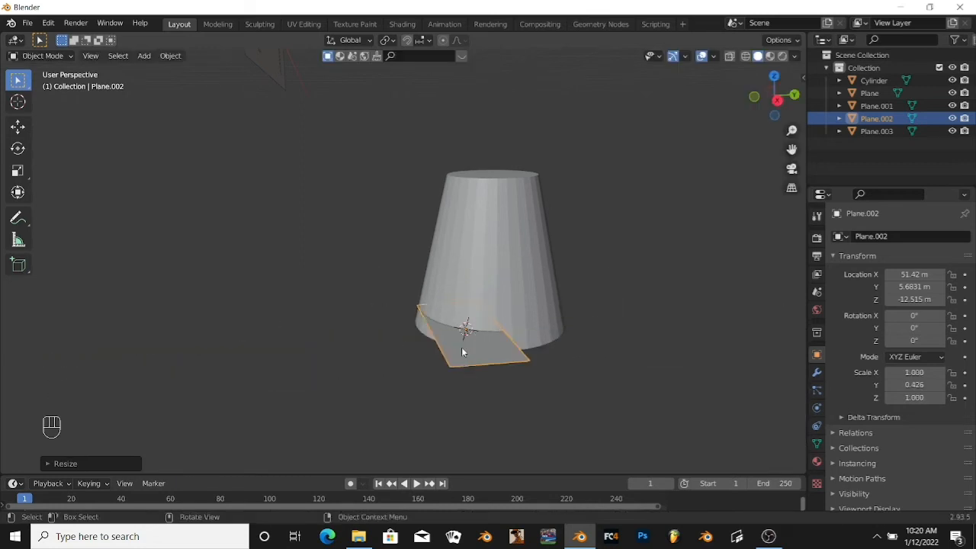
key(g)
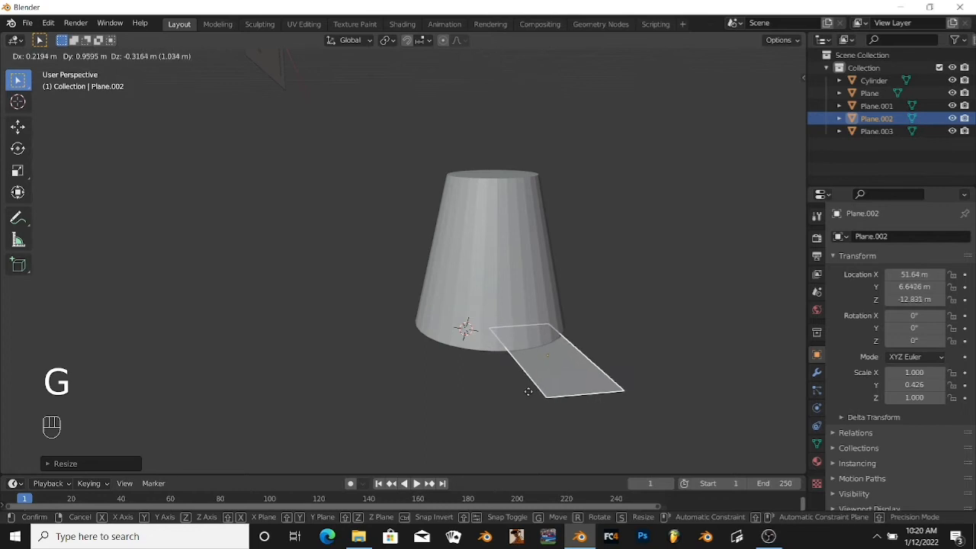
click(521, 392)
Step: Stretch the plane along X to a scale of about 5.3 to form a long strip
scroll(557, 366, down, 4)
middle_drag(556, 366, 354, 321)
key(s)
key(x)
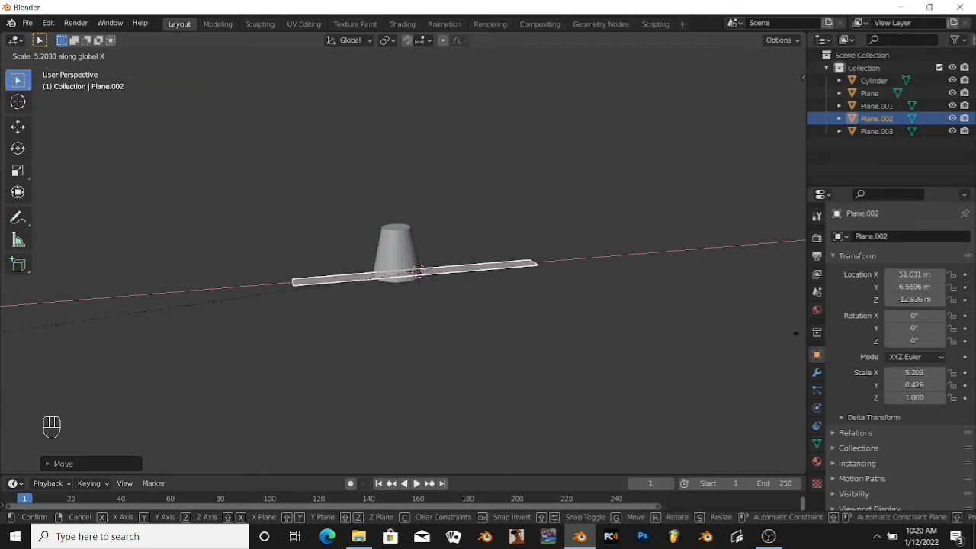
click(794, 335)
scroll(710, 283, up, 4)
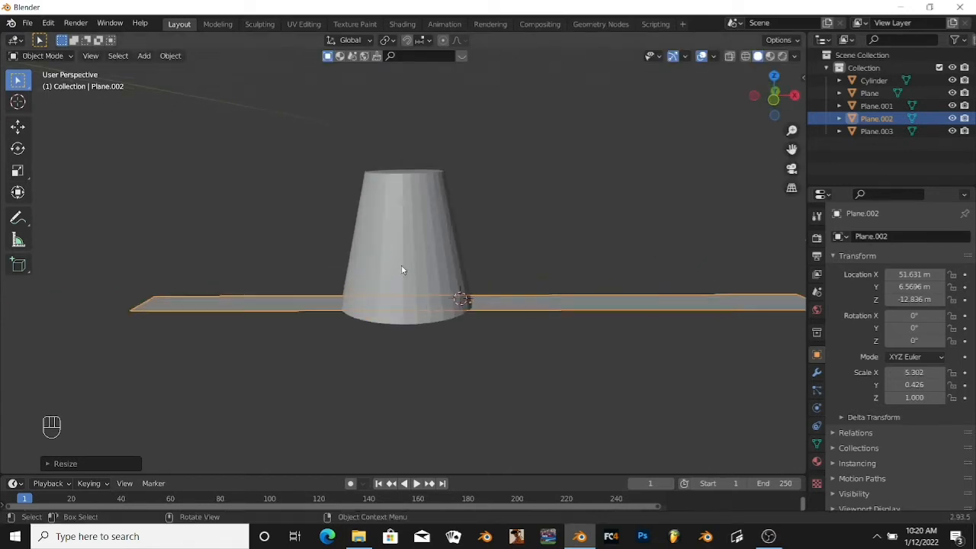
Step: Move the tapered cylinder across the strip's width so that it sits over the strip
click(456, 308)
key(g)
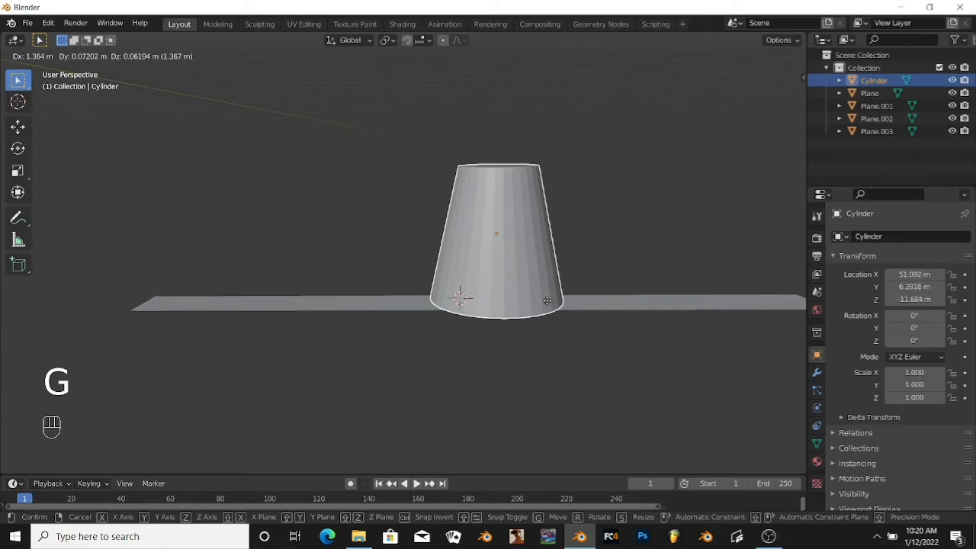
right_click(540, 306)
middle_drag(393, 349, 561, 333)
scroll(562, 334, up, 1)
key(g)
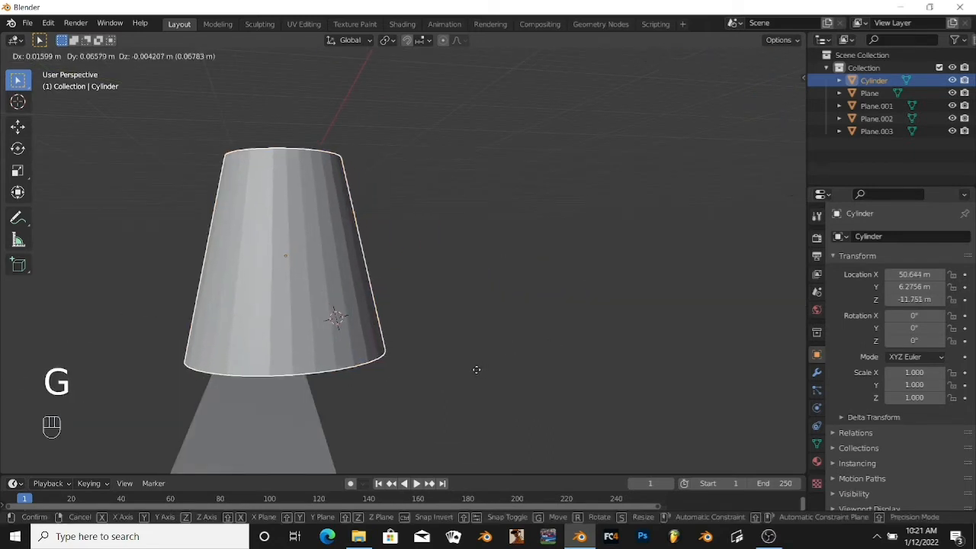
click(438, 394)
Step: Move the tapered cylinder about 1.31 m along X towards the middle of the strip
middle_drag(499, 308, 362, 348)
key(g)
key(x)
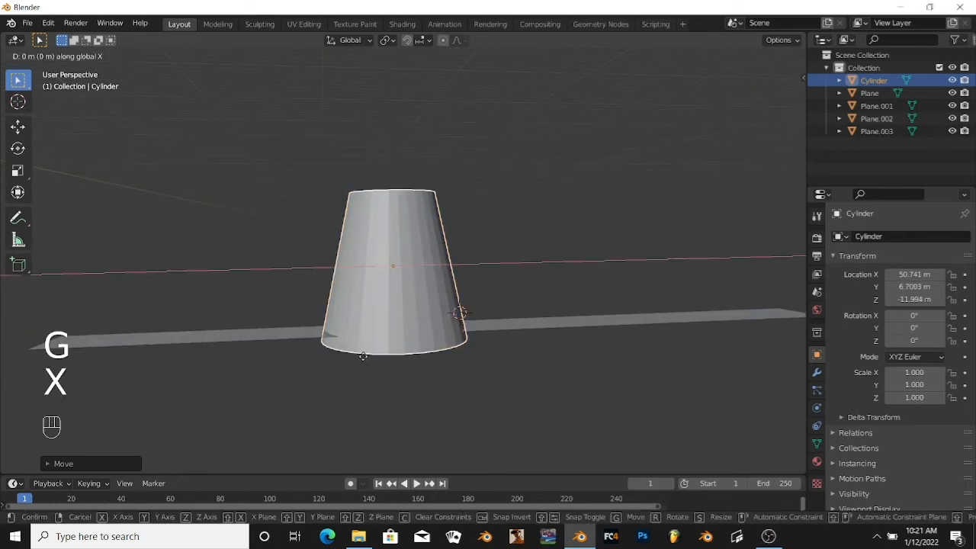
click(458, 353)
scroll(556, 389, down, 2)
middle_drag(556, 388, 553, 379)
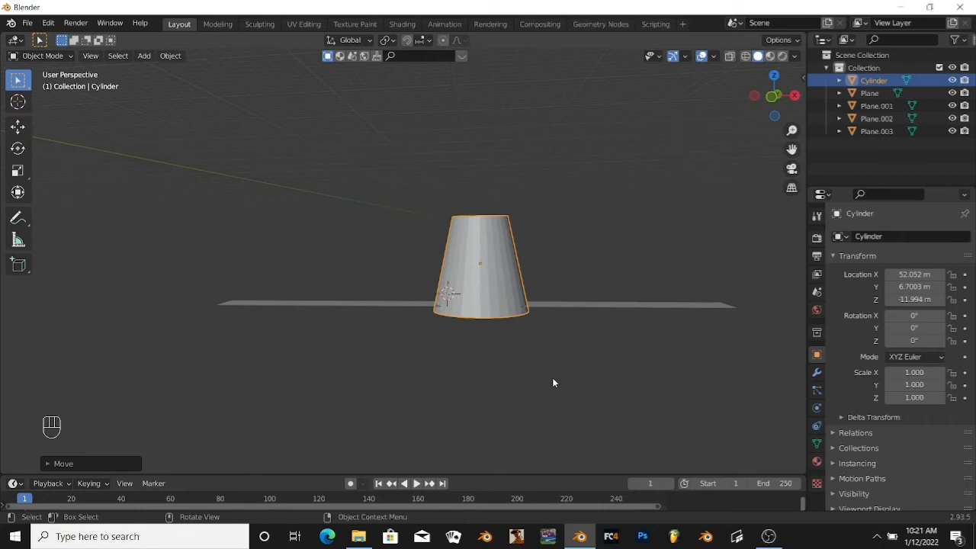
Step: Extrude the long strip upward by about 0.31 m in Edit Mode to make a slab, and return to Object Mode
click(617, 307)
key(Tab)
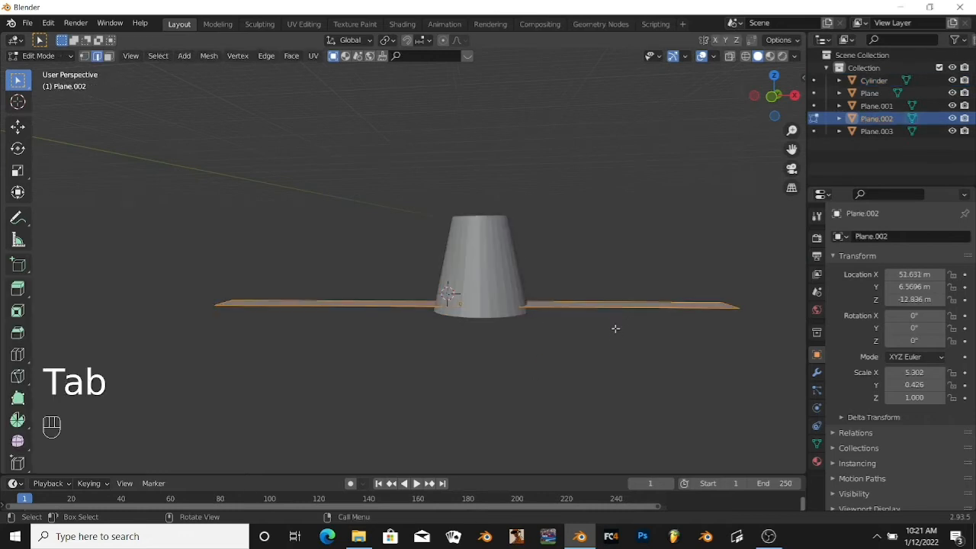
key(e)
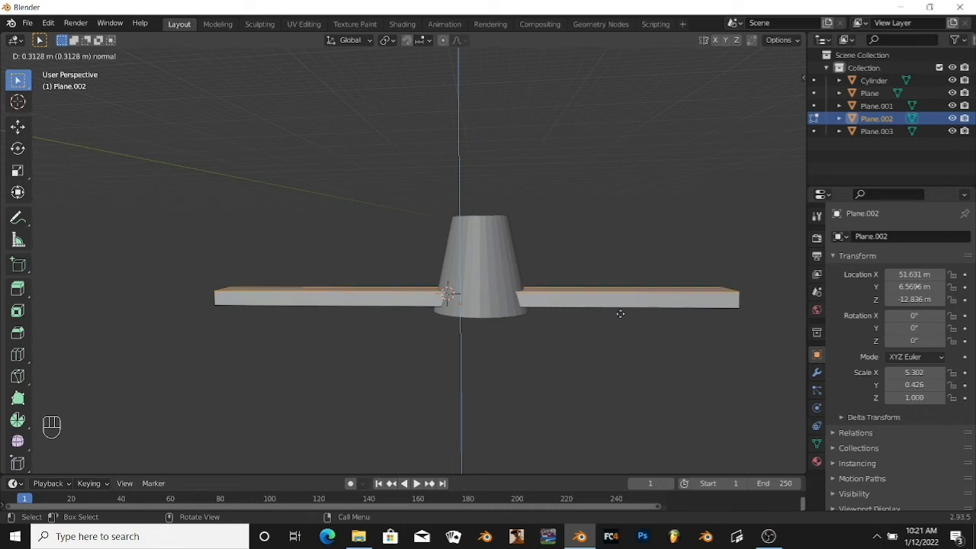
click(616, 311)
key(Tab)
Step: Lower the slab about 0.29 m along Z beneath the tapered cylinder
key(g)
key(z)
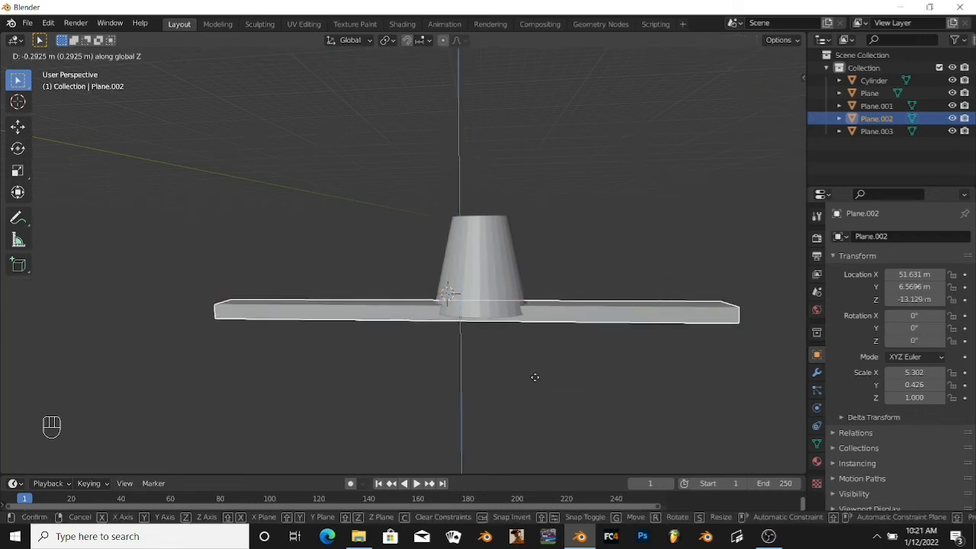
click(439, 327)
scroll(383, 294, down, 6)
middle_drag(384, 295, 436, 289)
scroll(561, 344, up, 9)
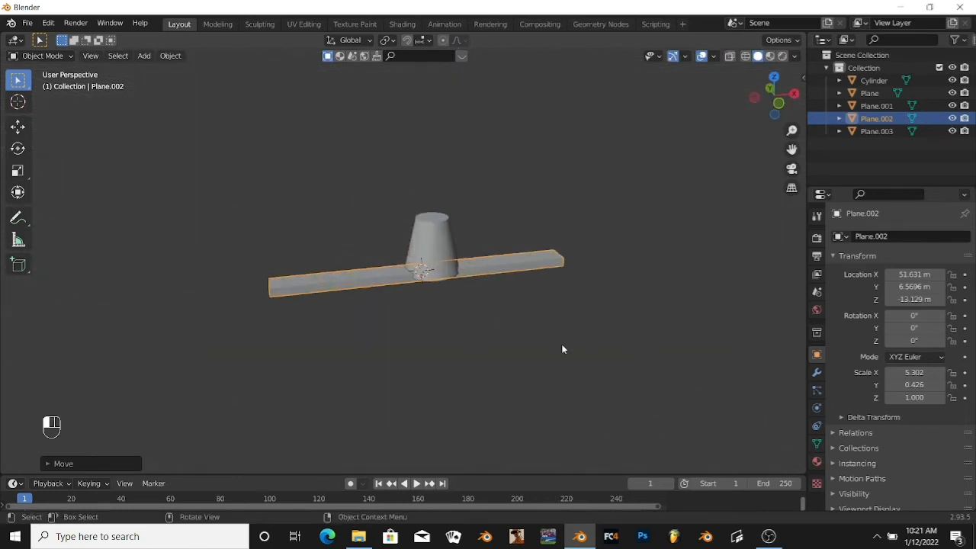
Step: Apply smooth shading to the tapered cylinder and deselect it
click(561, 344)
click(435, 255)
scroll(582, 329, up, 3)
right_click(461, 214)
click(461, 214)
click(547, 336)
middle_drag(547, 335, 523, 287)
scroll(557, 373, up, 3)
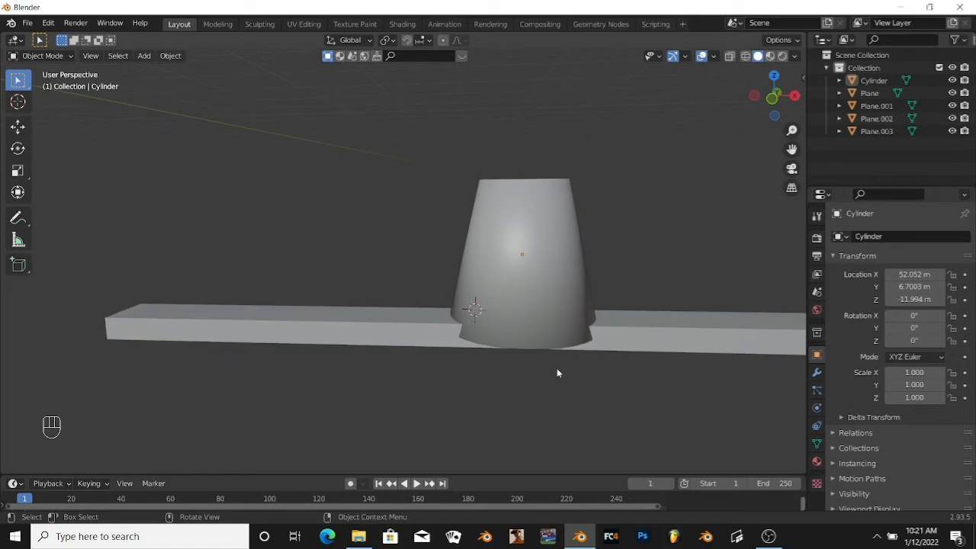
Step: Widen the slab along Y to a scale of about -0.85 and deselect it
click(428, 337)
key(s)
key(y)
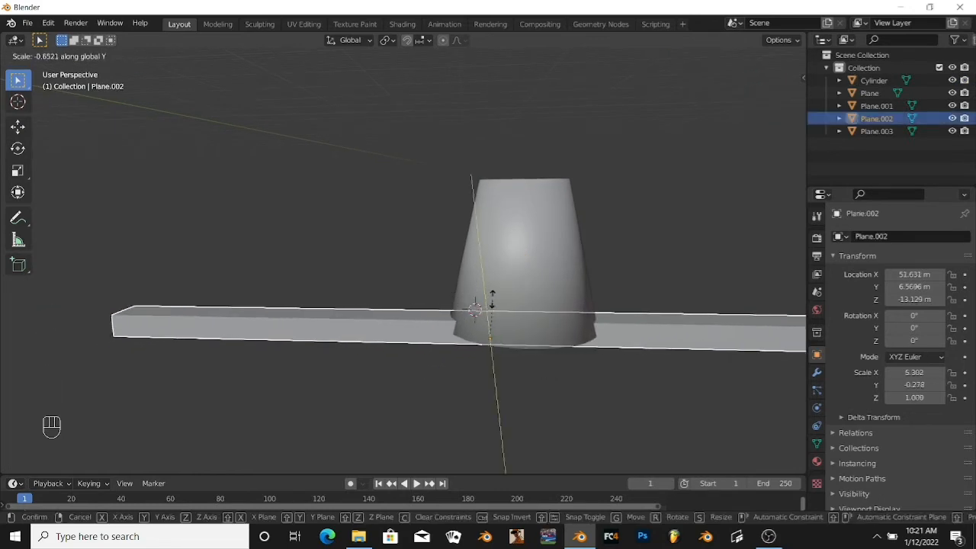
click(515, 221)
click(190, 212)
middle_drag(191, 212, 220, 224)
scroll(475, 419, down, 3)
mouse_move(476, 419)
middle_down()
mouse_move(456, 414)
mouse_move(429, 442)
mouse_move(552, 291)
middle_up()
Step: Apply smooth shading to the slab, and clear the selection of the slab and cylinder
click(552, 291)
right_click(552, 291)
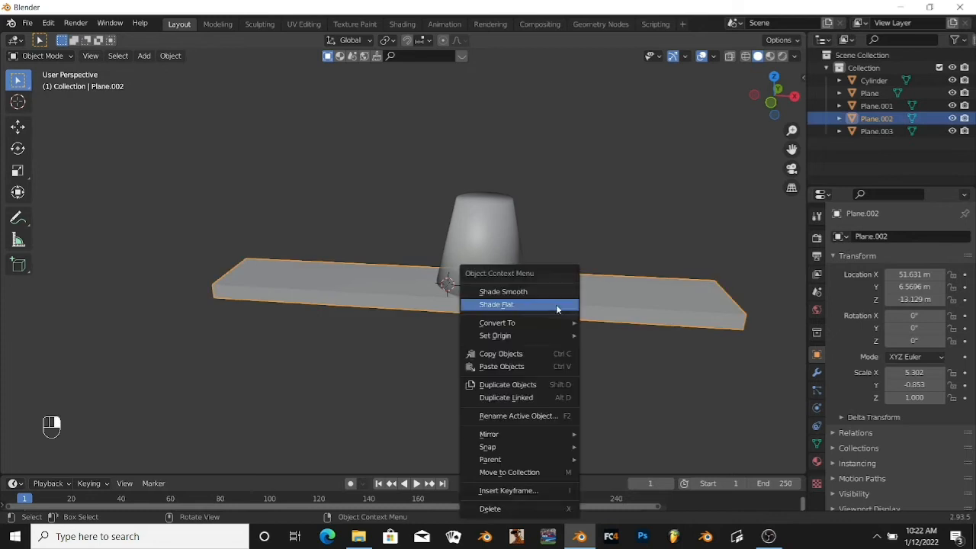
click(550, 297)
middle_drag(545, 422, 450, 298)
click(452, 298)
shift+click(500, 293)
click(464, 364)
Step: Widen the slab slightly along Y to a scale of about -0.88
click(499, 298)
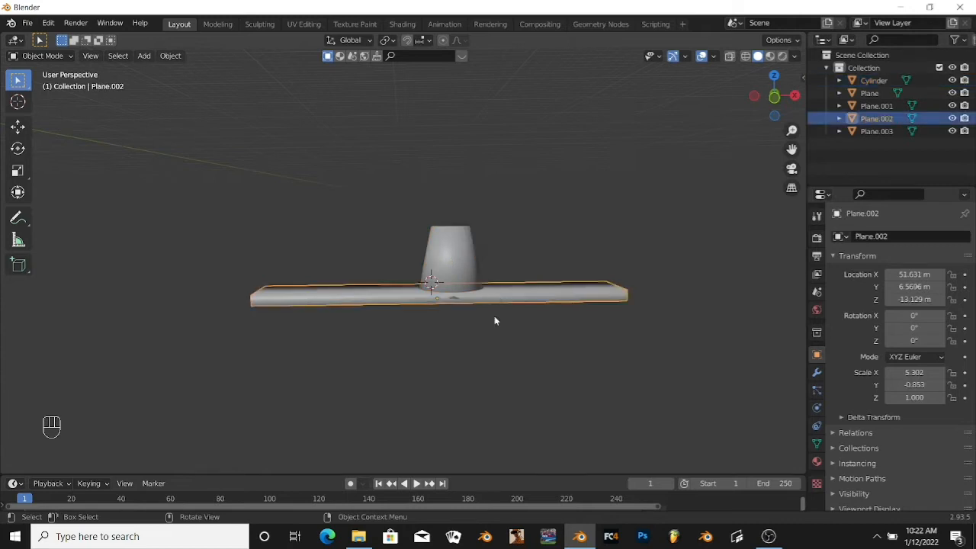
key(s)
key(y)
click(496, 317)
scroll(500, 328, up, 3)
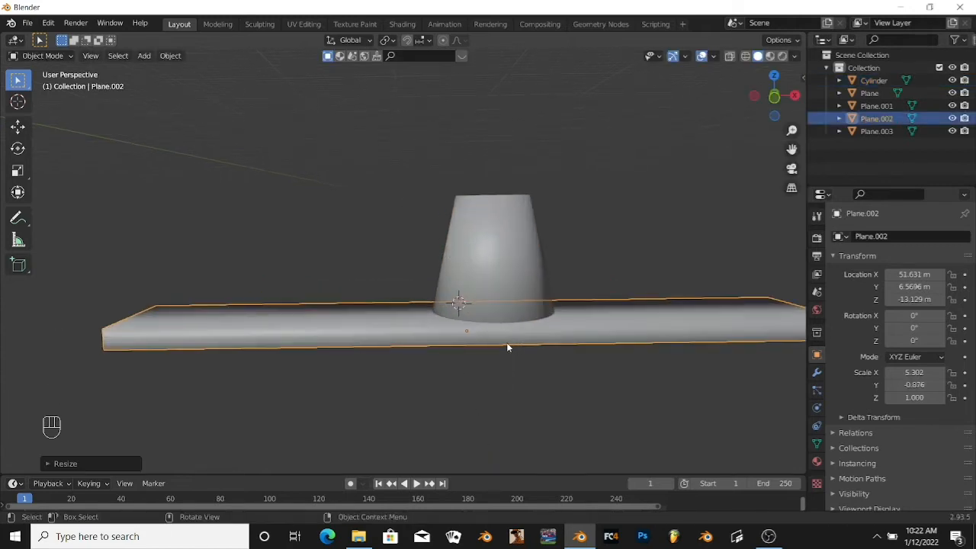
Step: Select the slab together with the tapered cylinder and group both in a new collection
shift+click(510, 275)
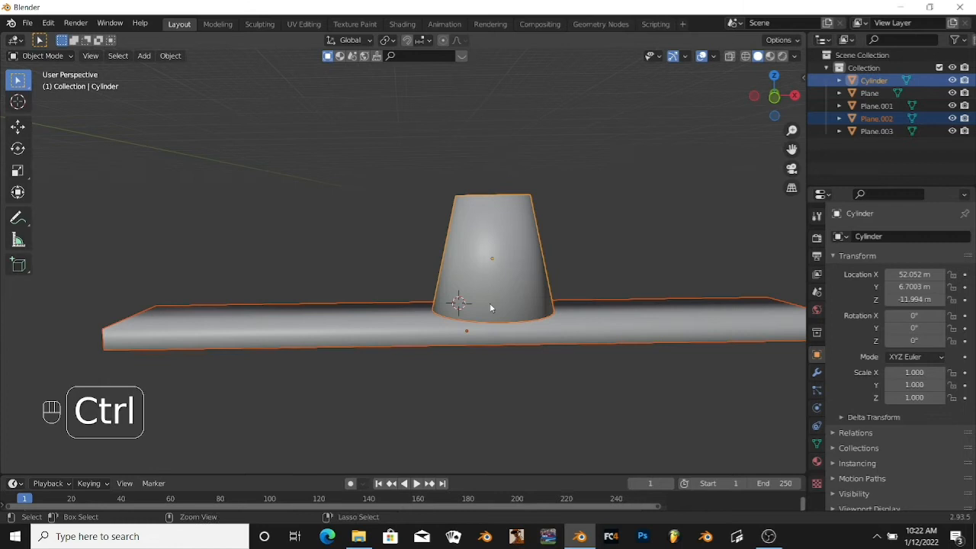
key(ctrl+g)
scroll(490, 303, down, 8)
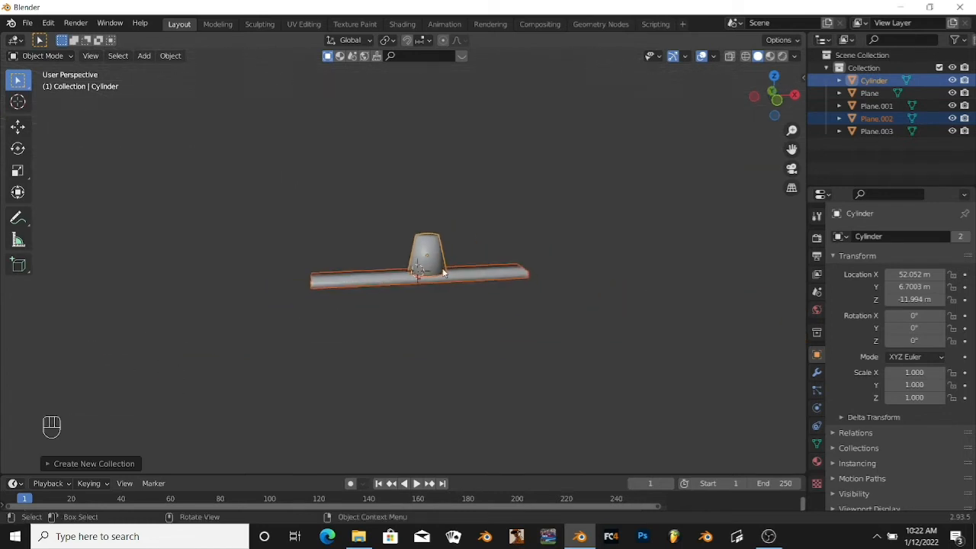
Step: Move the tapered cylinder and slab next to the wall, with the cylinder at about X -6.16, Y -1.78, Z -0.66 m
key(g)
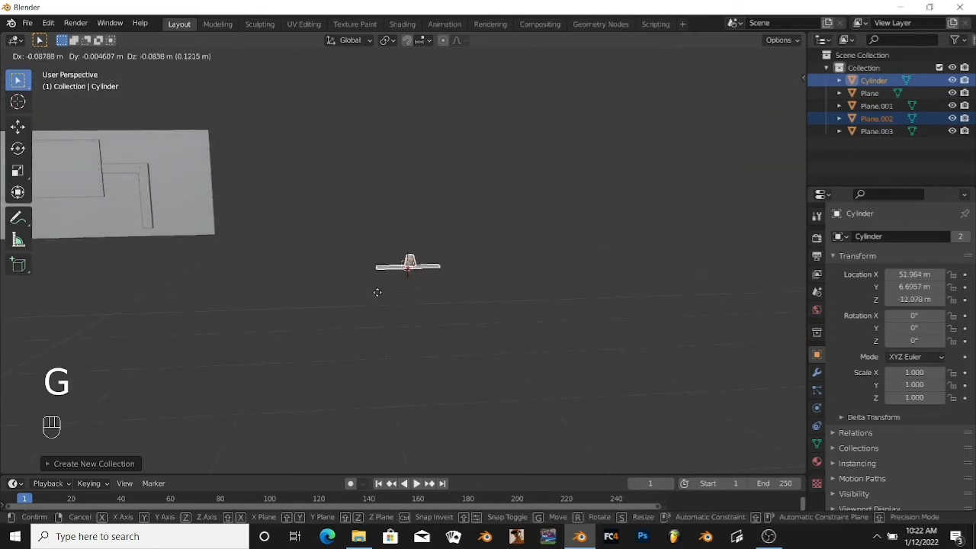
click(49, 241)
middle_drag(49, 241, 519, 302)
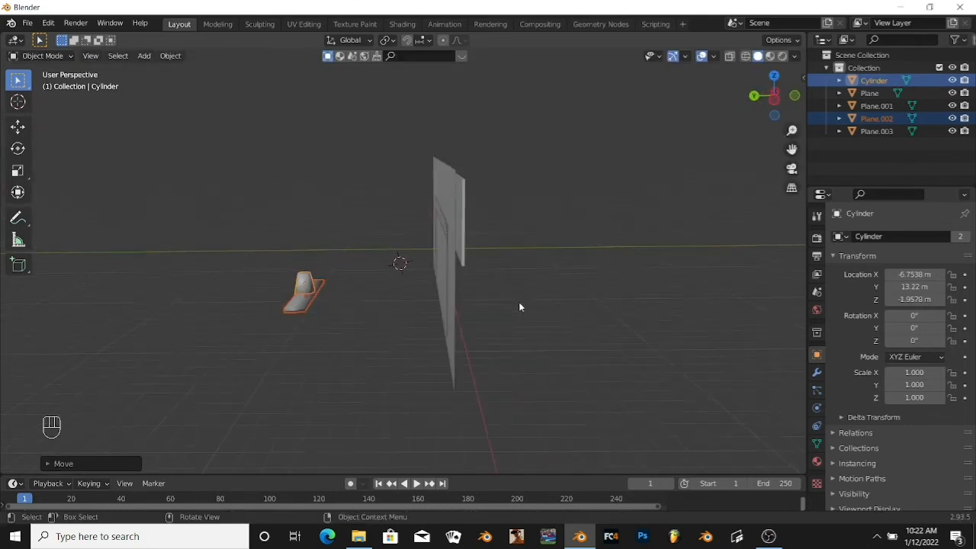
key(g)
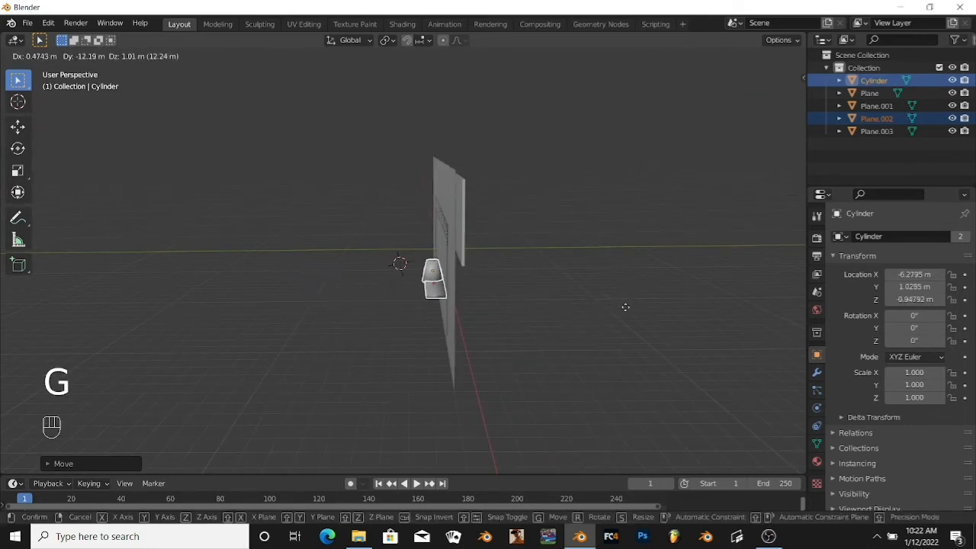
click(641, 305)
middle_drag(640, 305, 557, 268)
scroll(634, 295, up, 4)
scroll(624, 284, down, 1)
scroll(558, 269, down, 3)
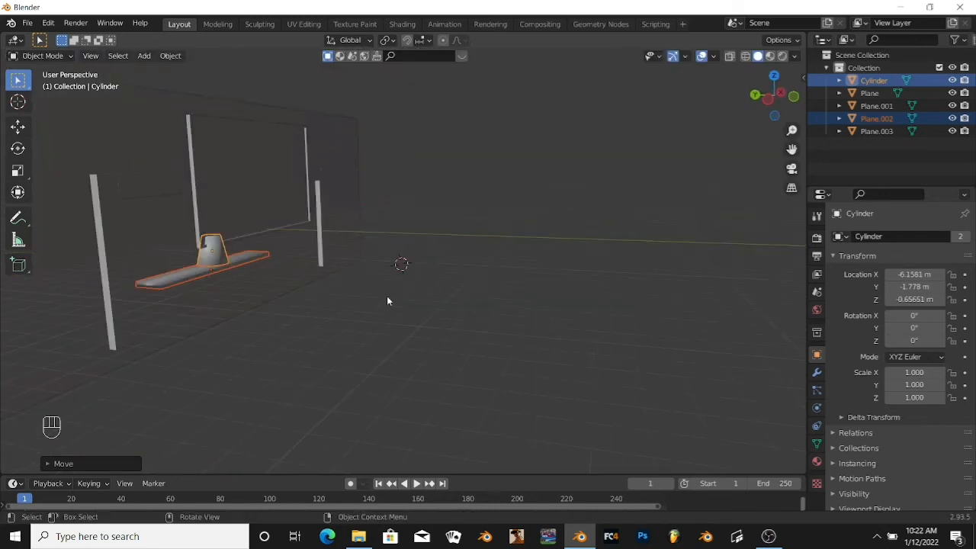
Step: Move the cylinder and slab along global X until they sit beneath the screen panel
key(g)
key(x)
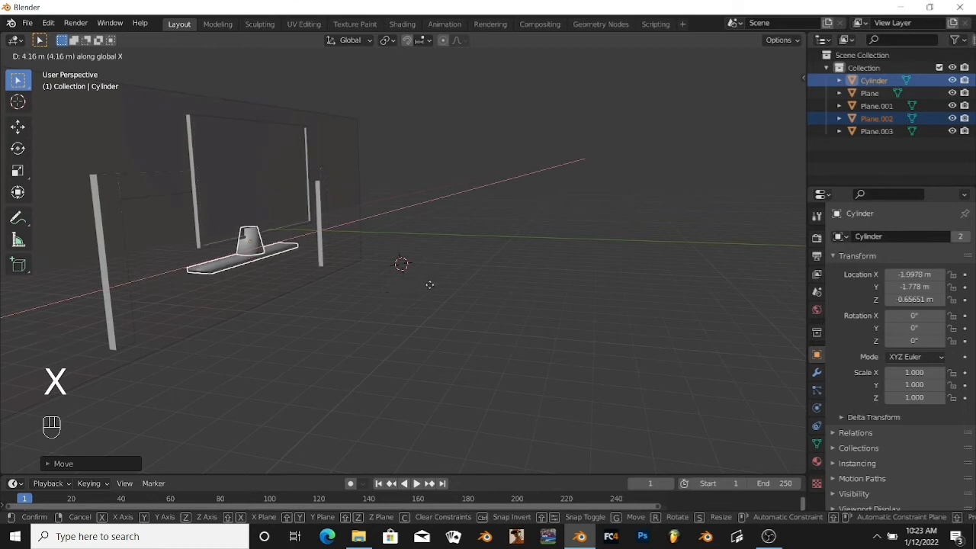
click(443, 283)
middle_drag(447, 283, 351, 276)
scroll(352, 275, up, 2)
shift+middle_drag(245, 258, 353, 292)
Step: Scale the cylinder and slab down uniformly to about 0.59 and deselect them
key(s)
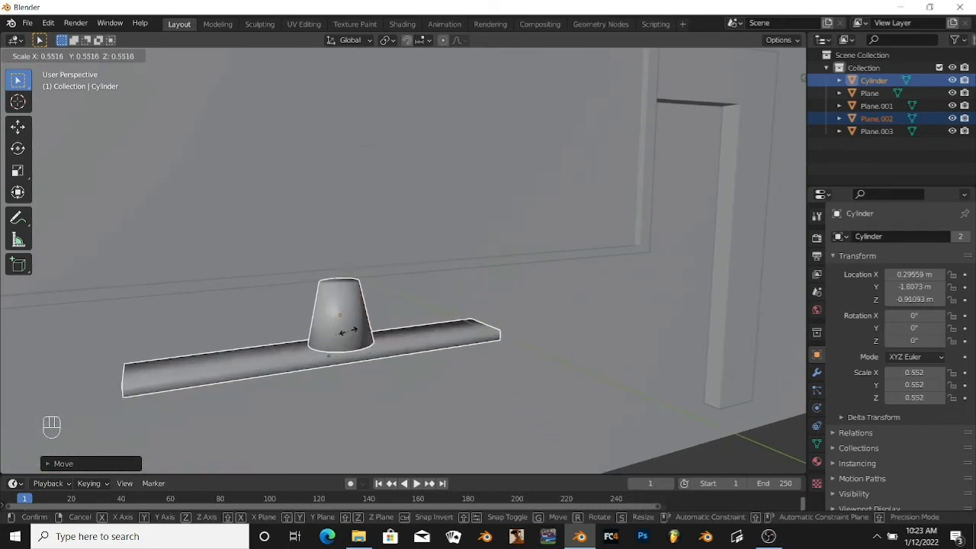
click(412, 369)
scroll(674, 437, down, 5)
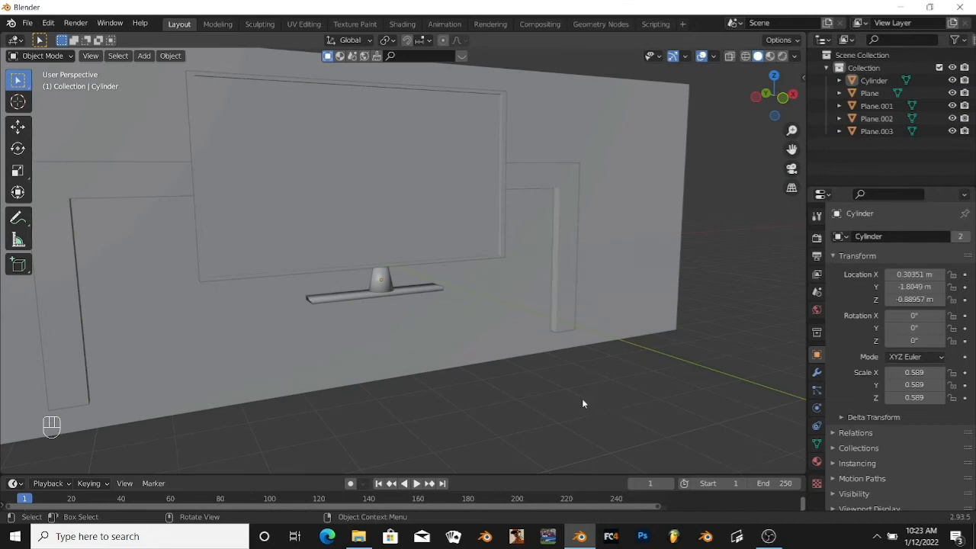
middle_drag(583, 397, 560, 396)
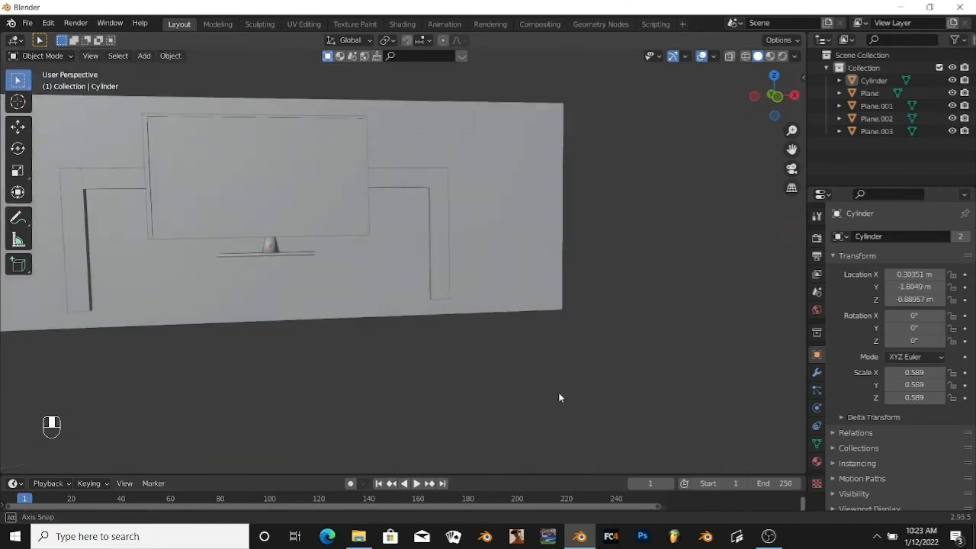
Step: Move the tapered cylinder alone to about X 0.002, Y -1.75, Z -0.85 m on the slab and deselect it
click(275, 244)
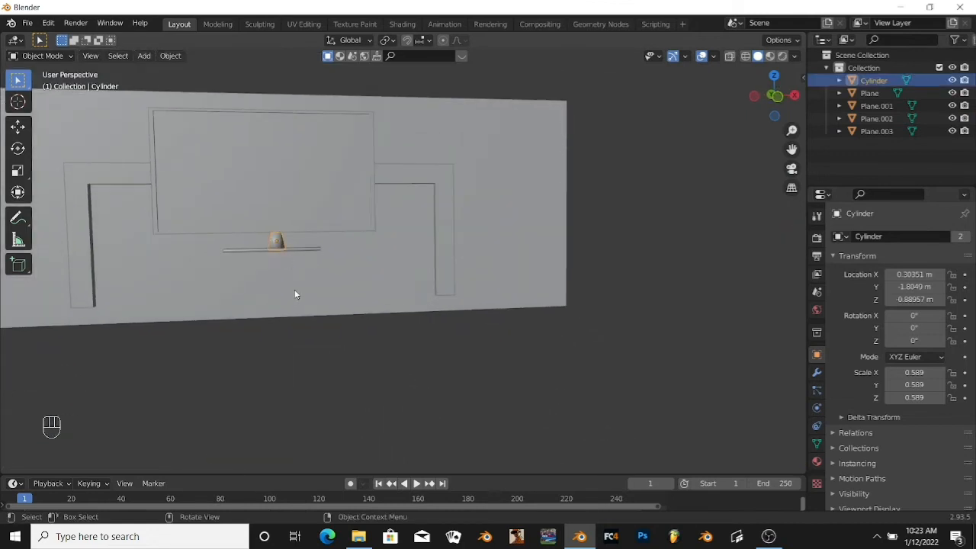
key(g)
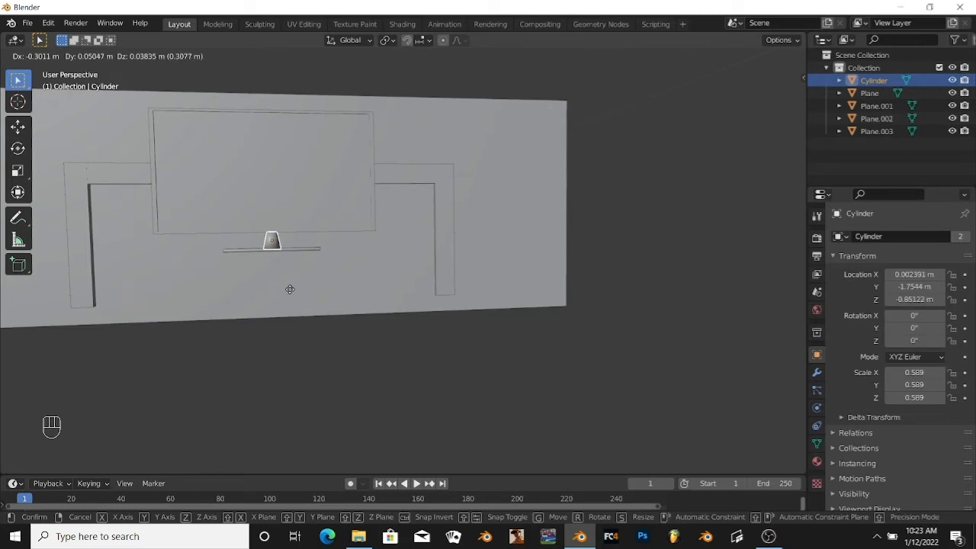
click(289, 289)
click(306, 341)
scroll(306, 347, up, 4)
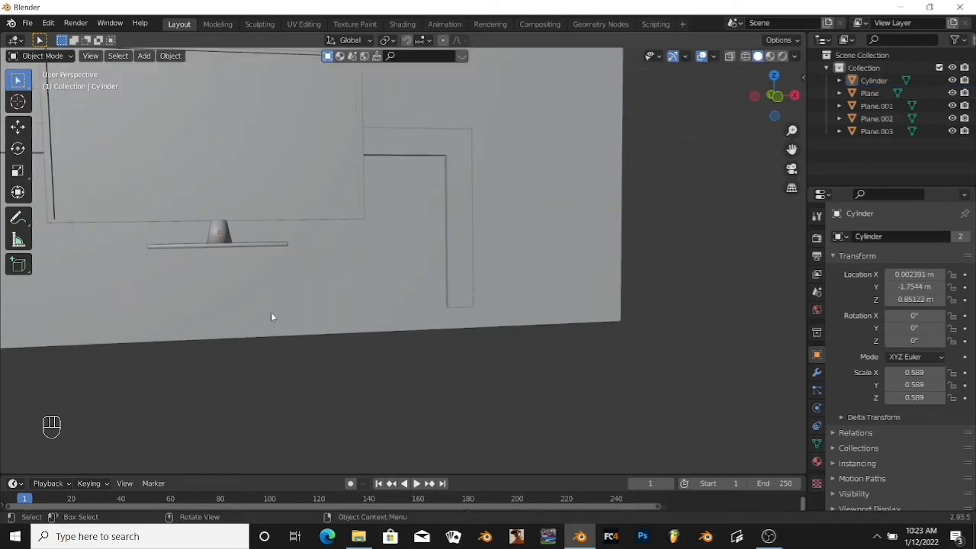
middle_drag(269, 306, 286, 308)
Step: Select the slab together with the tapered cylinder and join them into one object
click(281, 257)
click(237, 268)
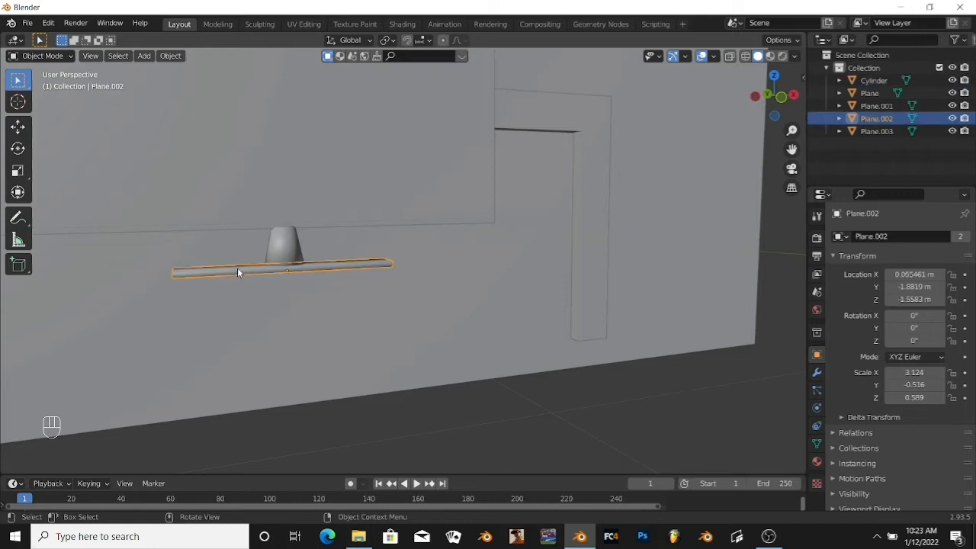
shift+click(271, 246)
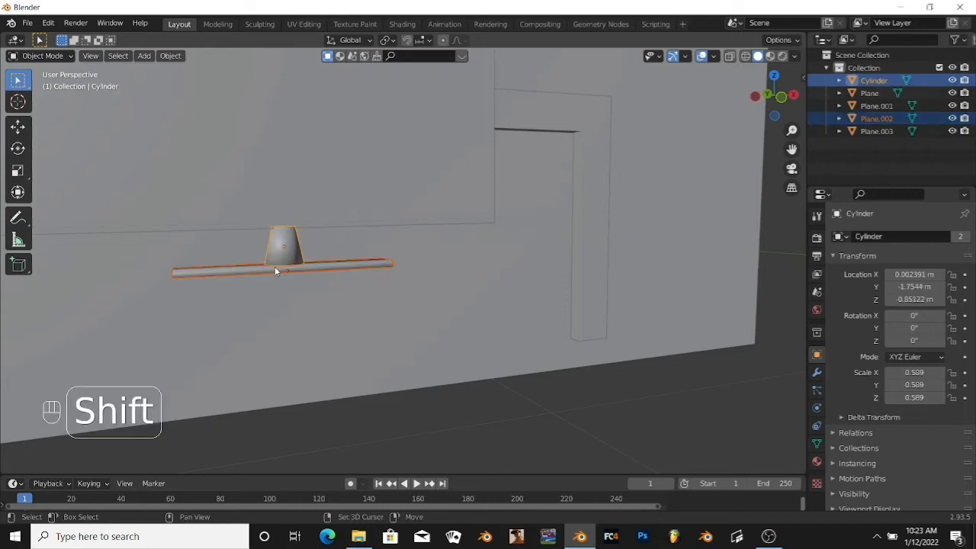
key(ctrl+j)
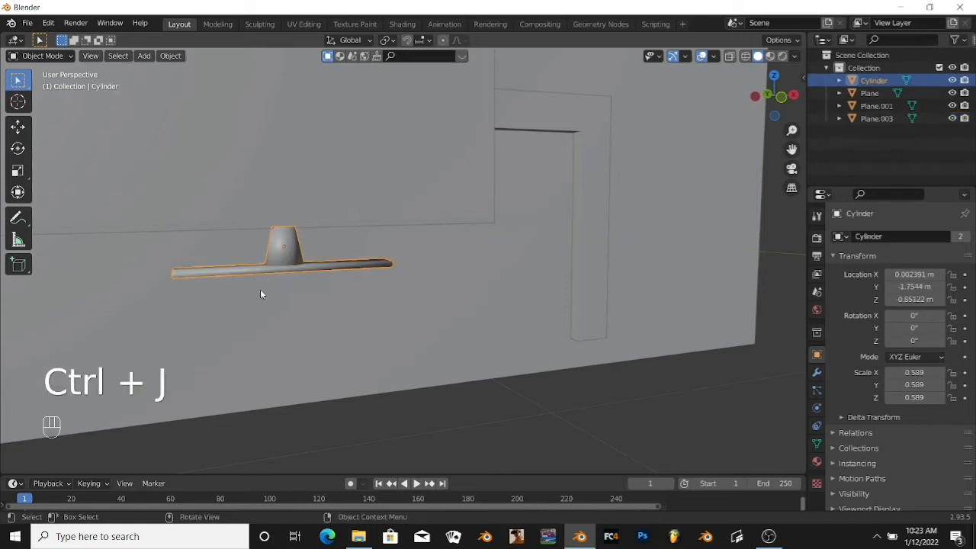
Step: Move the joined stand along X to about -0.26 m beneath the screen panel and deselect it
key(g)
key(x)
click(227, 290)
middle_drag(525, 452, 492, 387)
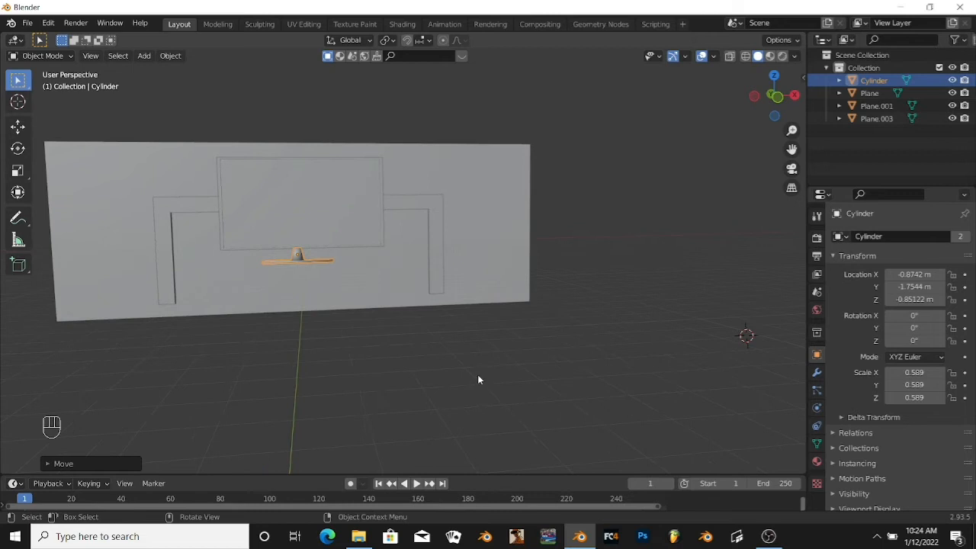
key(g)
key(x)
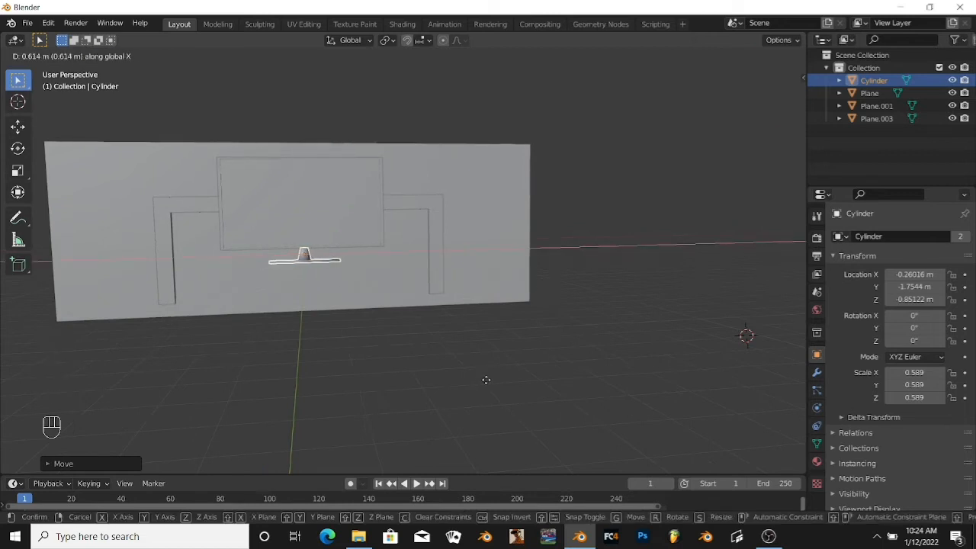
click(482, 380)
click(611, 256)
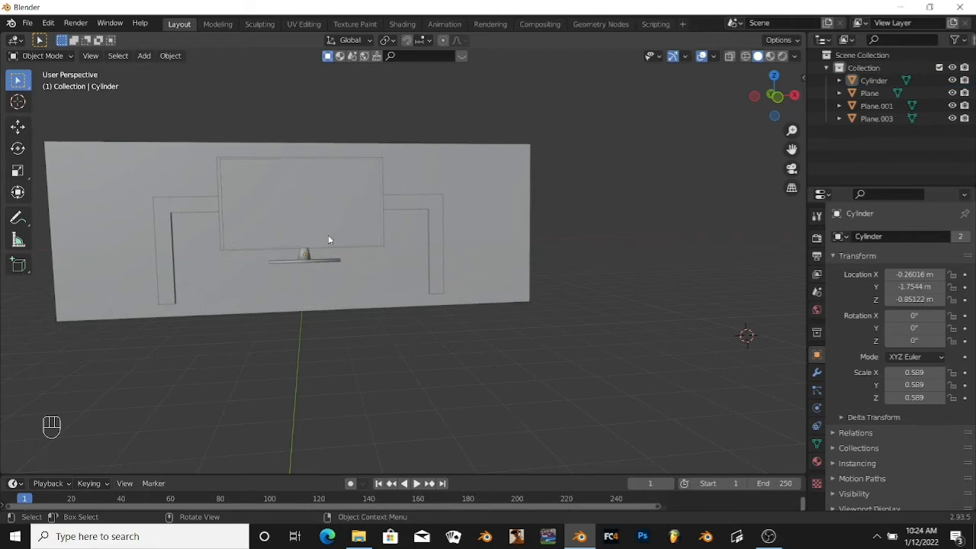
middle_drag(329, 238, 323, 356)
scroll(323, 351, down, 2)
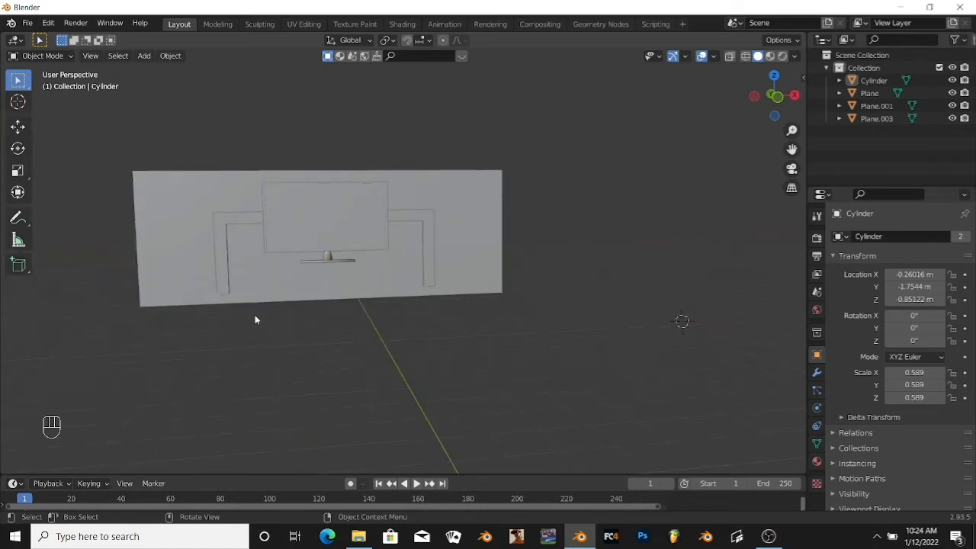
scroll(355, 325, down, 1)
scroll(353, 319, up, 8)
scroll(353, 319, down, 5)
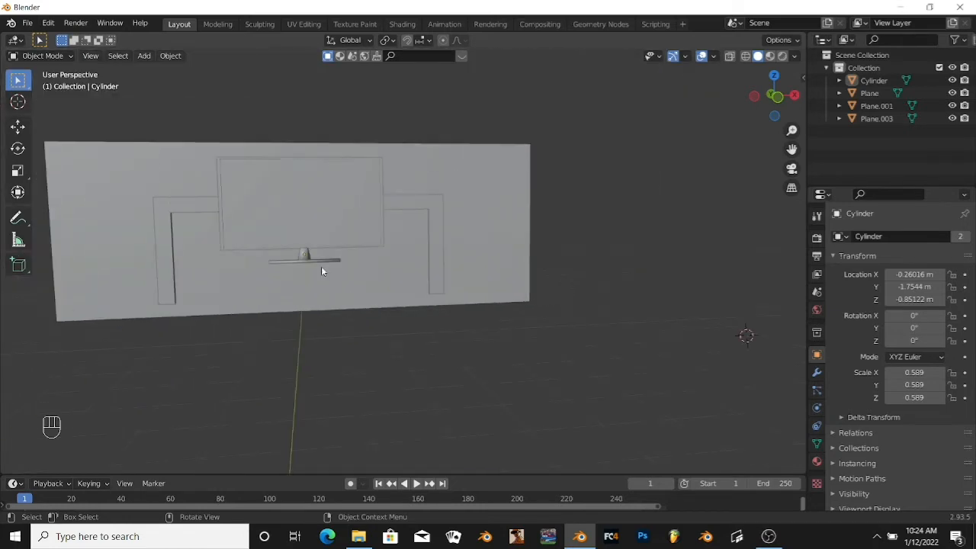
Step: Add a plane and move it to about X 1.1, Y 14.8, Z -3.65 m, level with the wall's lower part
scroll(381, 330, down, 2)
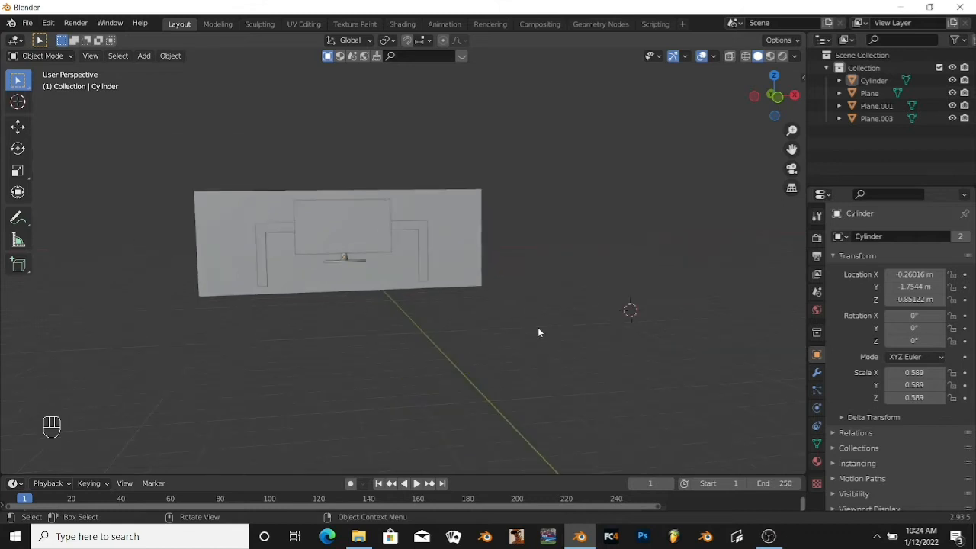
key(shift+a)
mouse_move(521, 350)
mouse_move(503, 266)
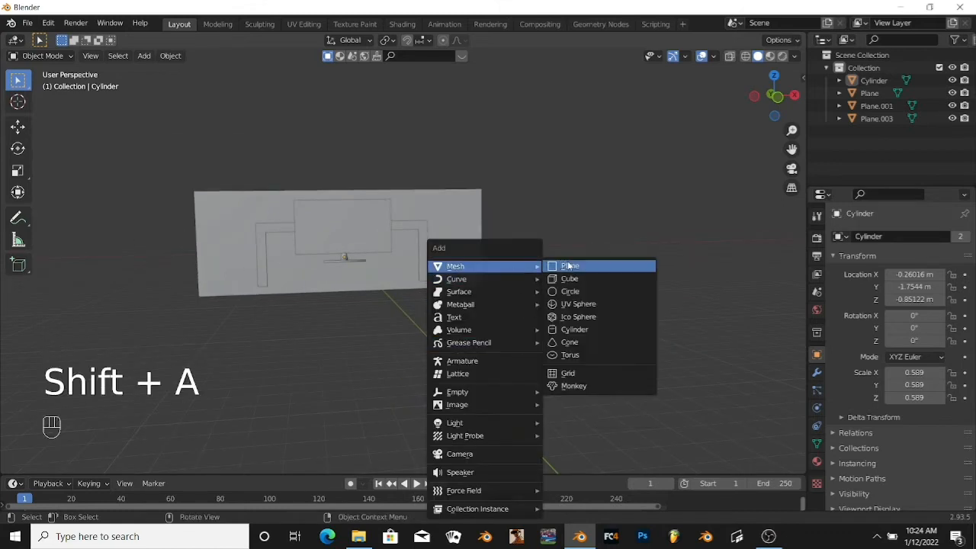
click(570, 266)
key(g)
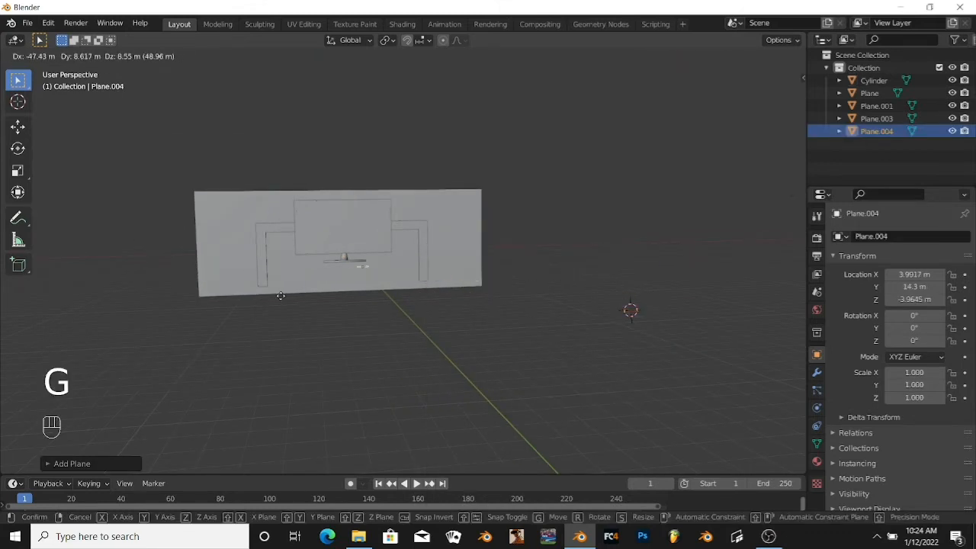
click(273, 295)
Step: Move the new plane along Y to about -1.46 m, bringing it from behind the wall to its front side
scroll(389, 298, up, 5)
scroll(319, 306, down, 5)
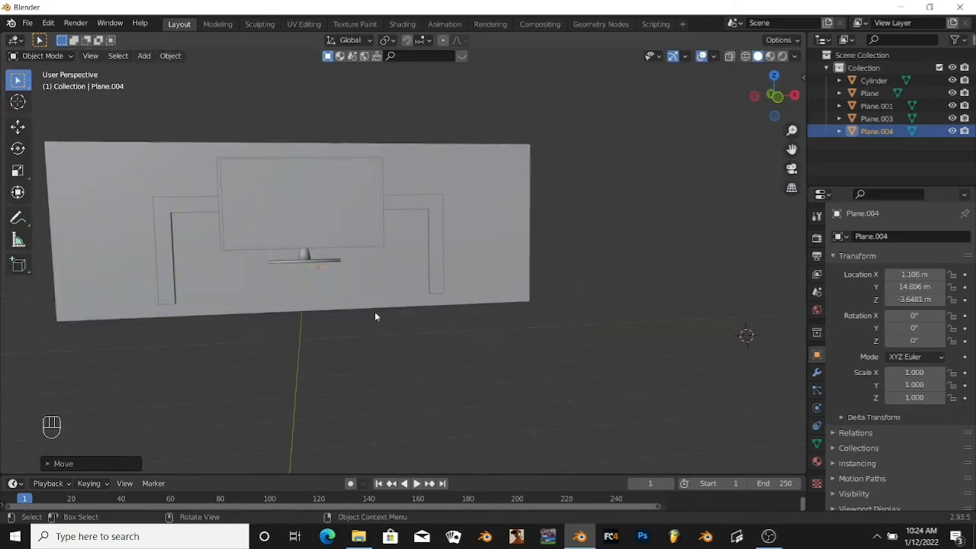
mouse_move(203, 366)
middle_down()
mouse_move(266, 369)
mouse_move(190, 359)
middle_up()
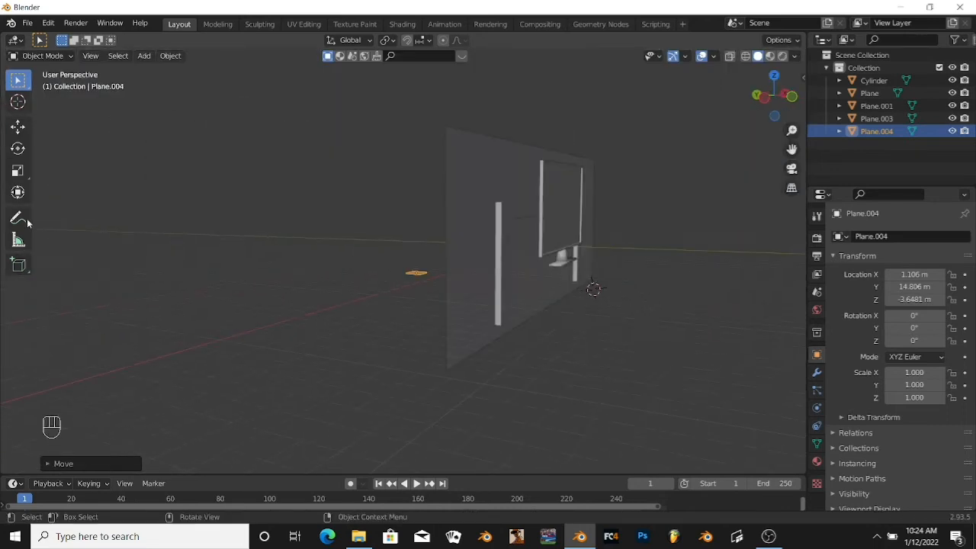
click(18, 127)
drag(373, 273, 518, 299)
middle_drag(597, 332, 541, 343)
scroll(422, 309, up, 4)
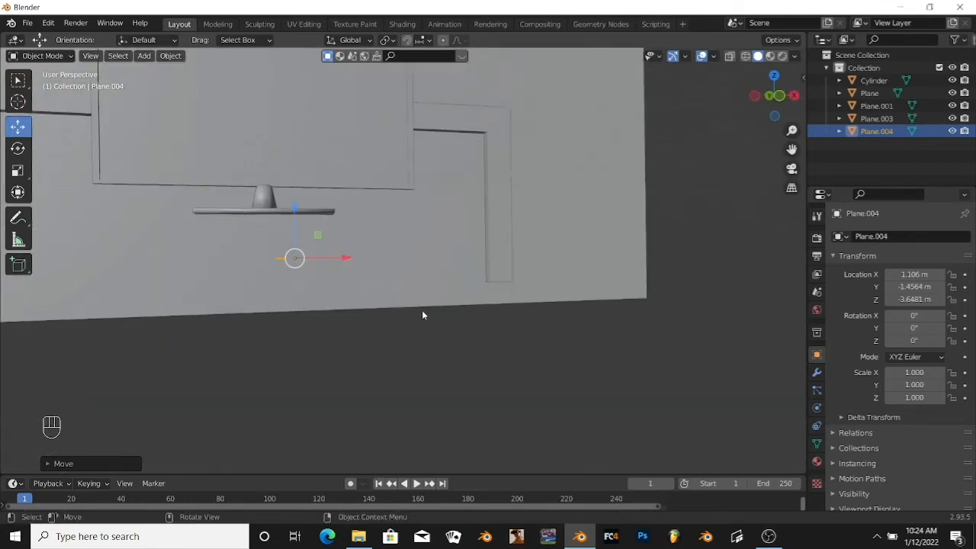
Step: Move the plane farther out from the wall along Y to about -2.76 m
shift+middle_drag(422, 310, 494, 350)
middle_drag(557, 381, 628, 407)
drag(598, 312, 607, 314)
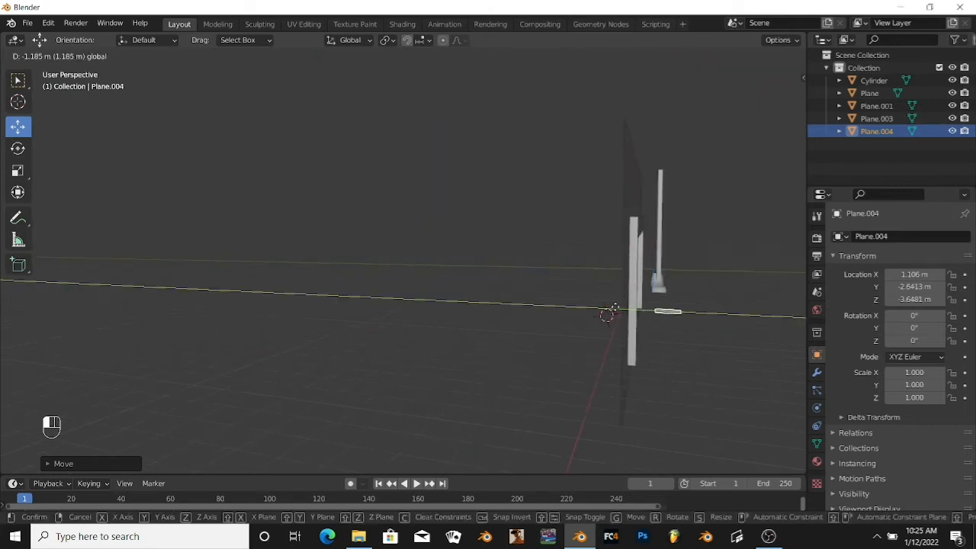
drag(607, 314, 608, 315)
middle_drag(671, 311, 365, 338)
scroll(364, 337, up, 5)
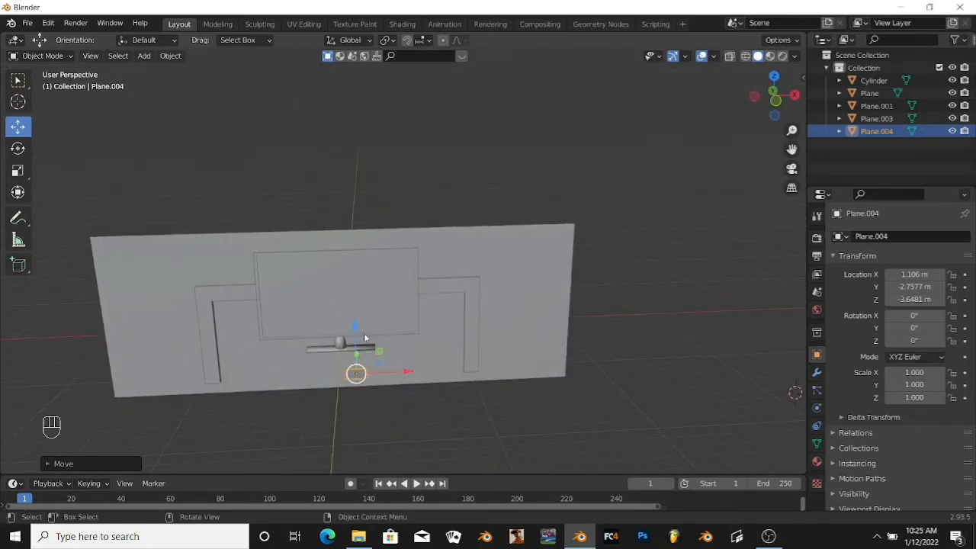
Step: Stretch the plane along X to a scale of about 15.99 so it spans past the bar frame
click(21, 81)
key(s)
key(x)
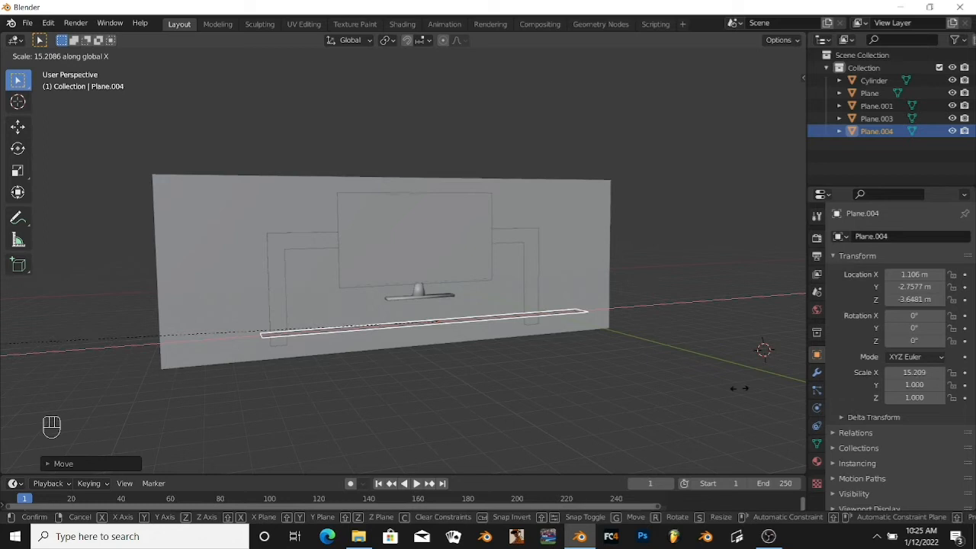
click(673, 394)
middle_drag(717, 373, 638, 351)
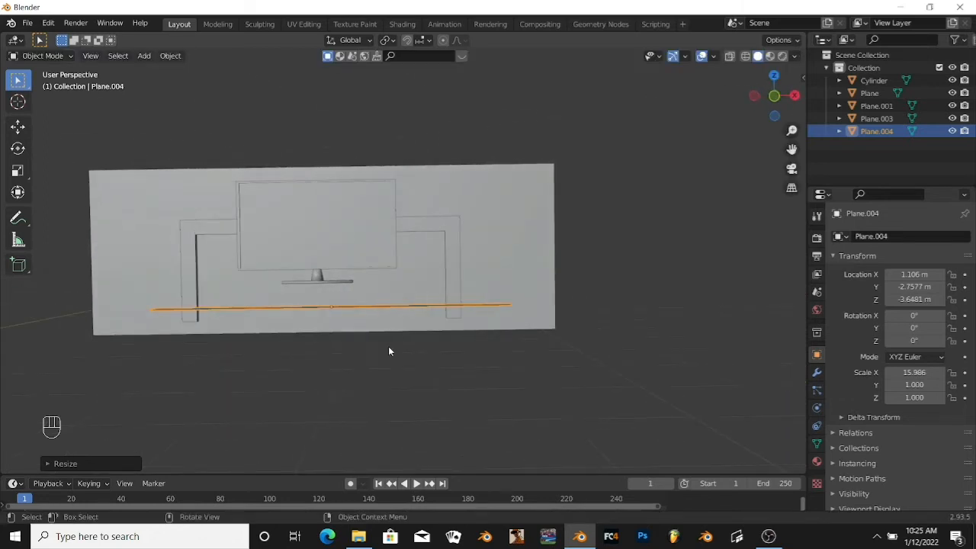
Step: Extrude the long plane downward about 1.77 m into a box and return to Object Mode
key(Tab)
key(w)
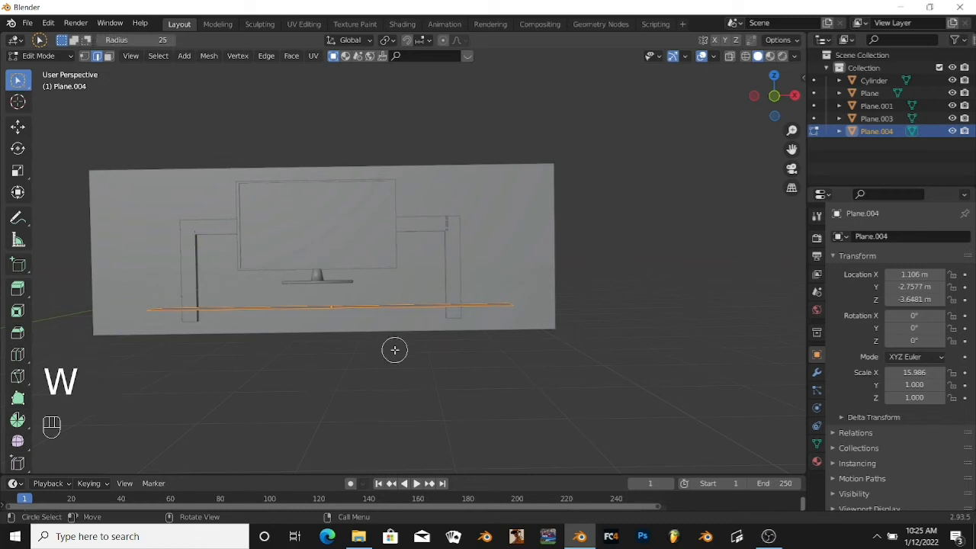
right_click(394, 349)
key(w)
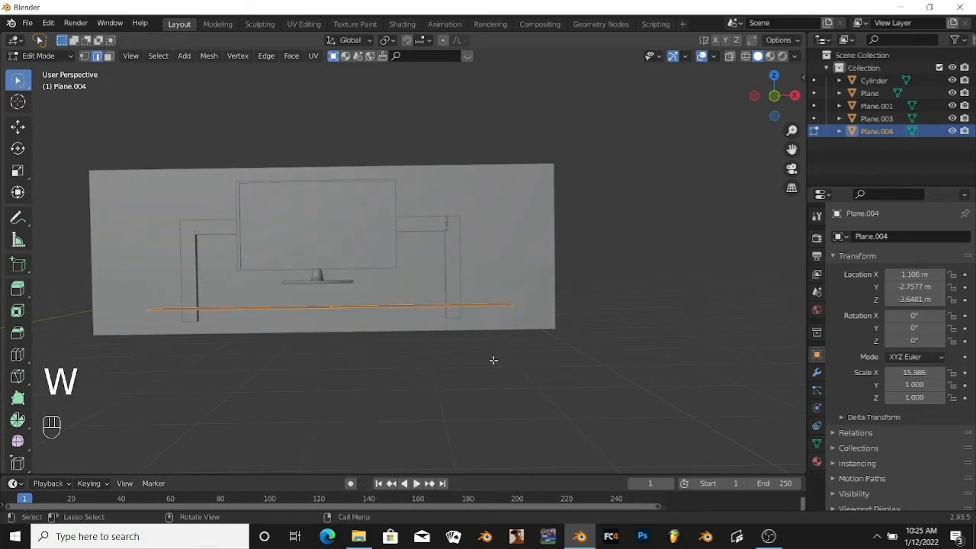
key(e)
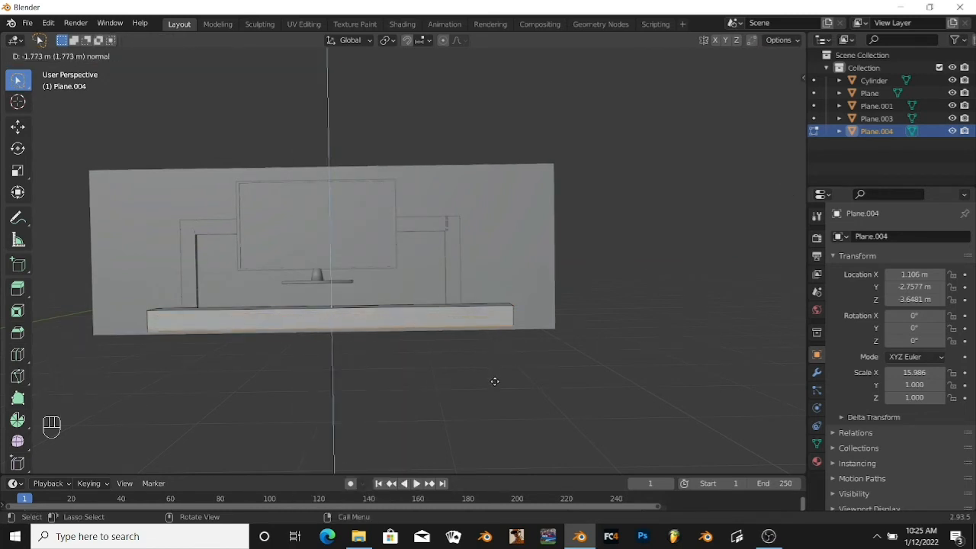
click(495, 381)
scroll(305, 348, up, 2)
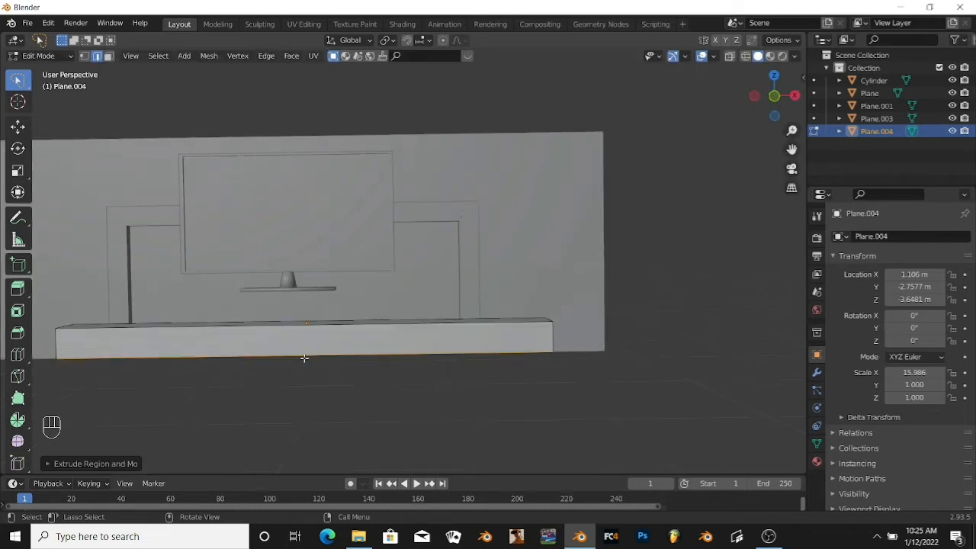
click(279, 408)
key(Tab)
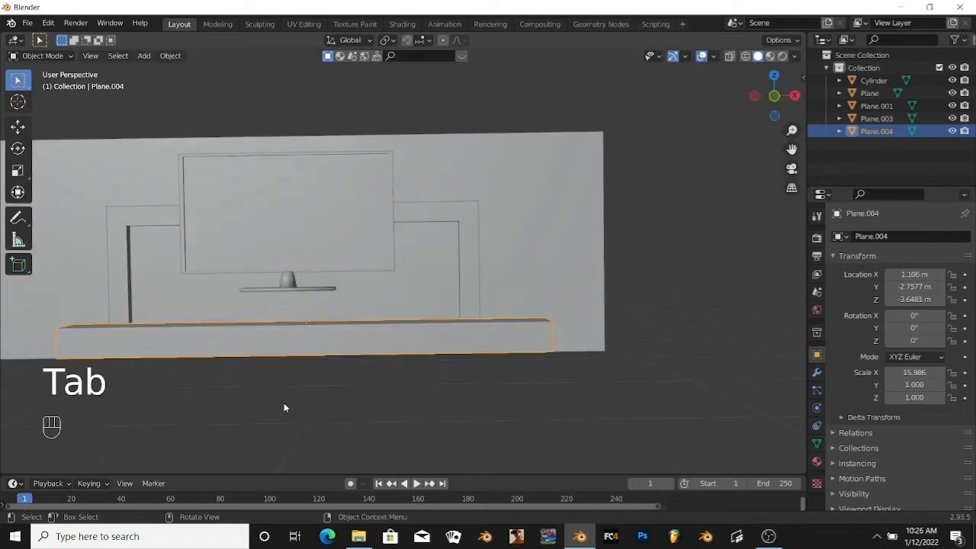
Step: Move the long console box up beneath the TV stand, to about X -0.34 m, Y -2.72 m, Z -1.65 m
key(g)
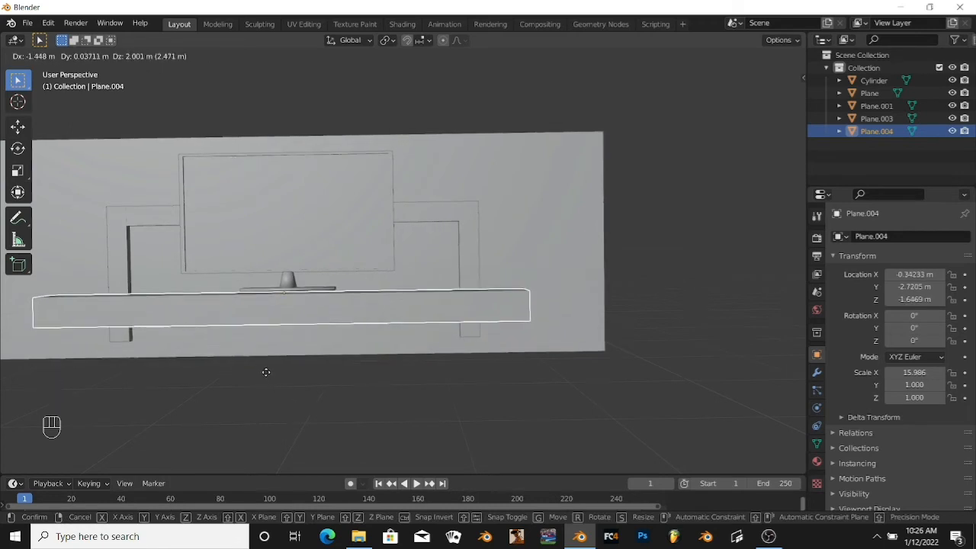
click(271, 407)
key(Tab)
scroll(272, 404, down, 3)
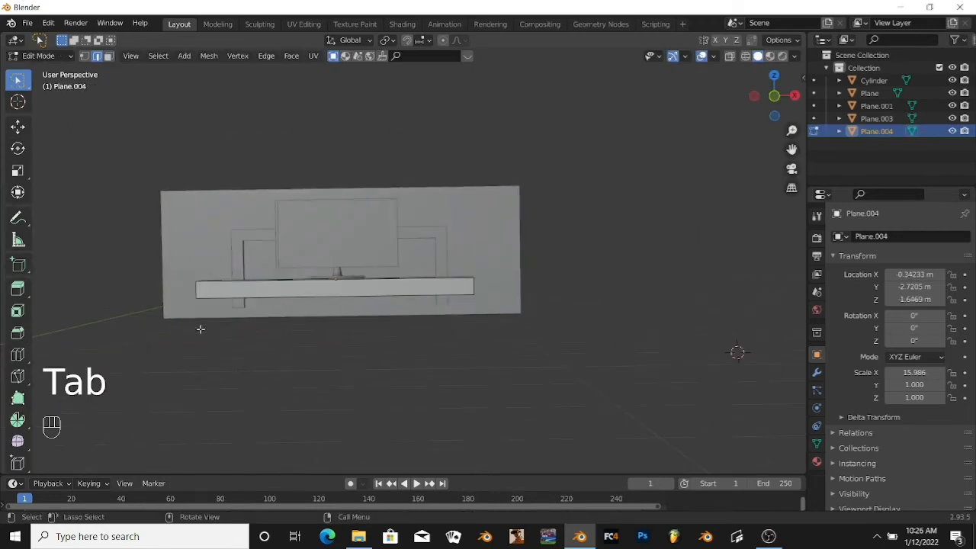
scroll(471, 297, up, 3)
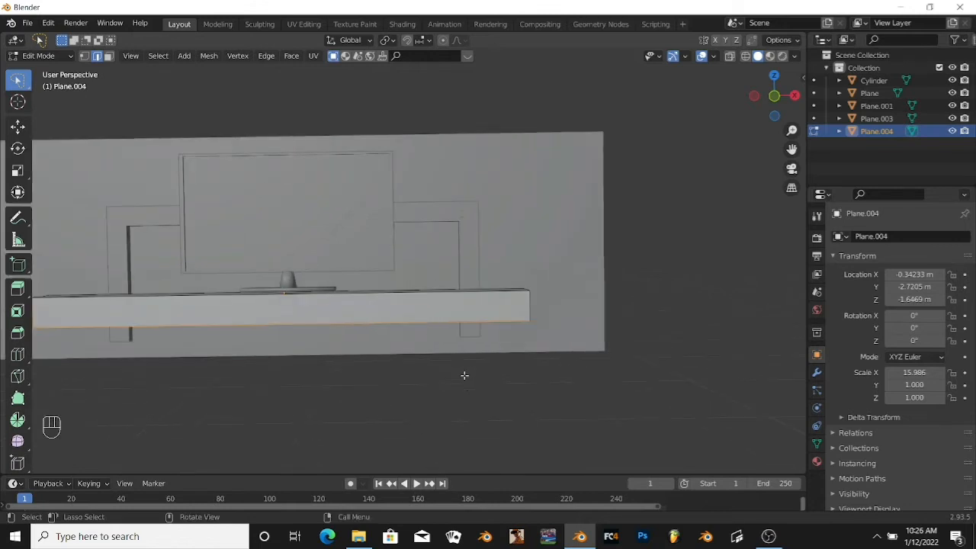
Step: In Object Mode, raise the console along Z to about -1.58 m so its top meets the base of the TV stand
middle_drag(510, 410, 406, 399)
middle_drag(648, 430, 577, 419)
scroll(602, 399, up, 4)
mouse_move(684, 457)
middle_down()
mouse_move(678, 444)
mouse_move(684, 449)
middle_up()
key(grave)
key(grave)
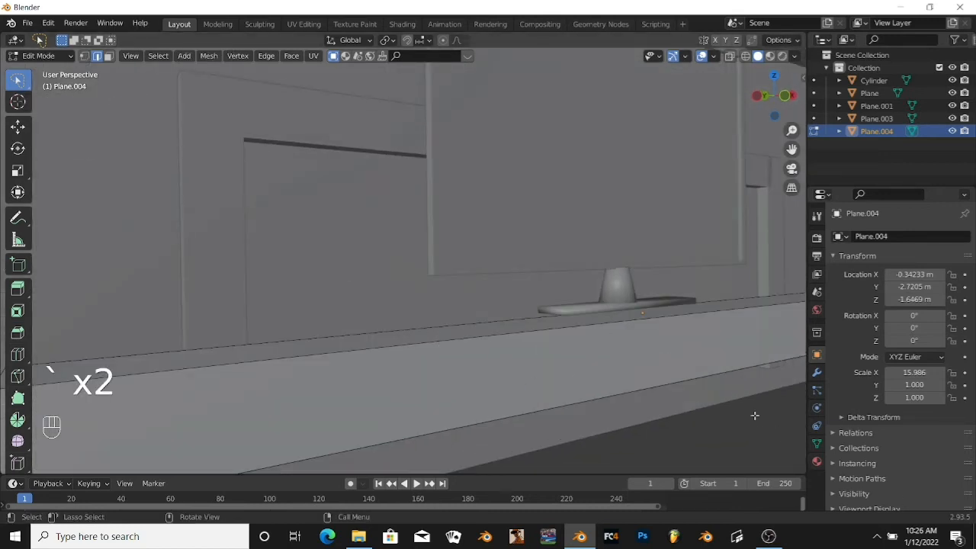
key(Tab)
click(17, 126)
scroll(685, 413, up, 2)
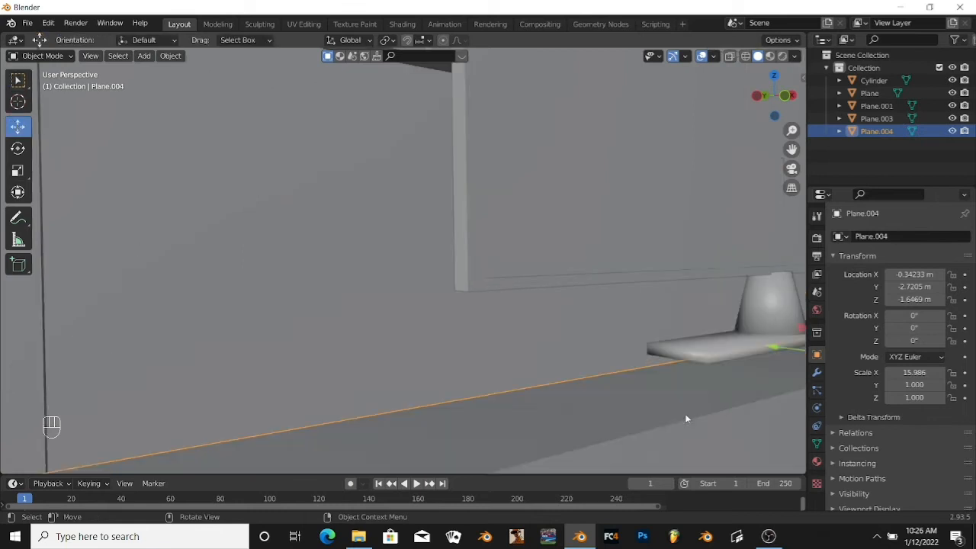
middle_drag(685, 414, 658, 407)
scroll(450, 364, up, 4)
scroll(572, 447, down, 5)
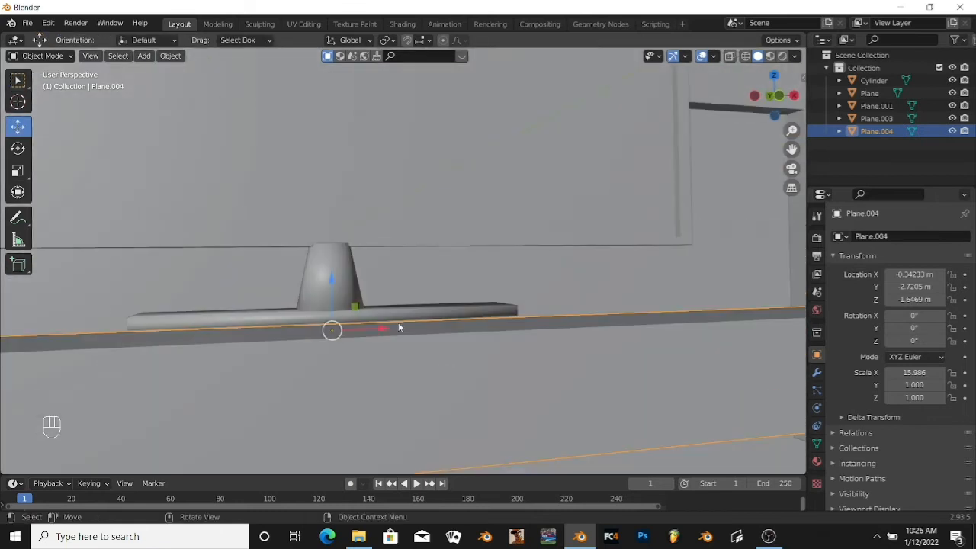
key(g)
key(z)
drag(326, 272, 327, 272)
Step: Shift the console along Y to about -2.17 m and deselect it
scroll(427, 409, down, 2)
middle_drag(398, 404, 458, 413)
drag(715, 374, 687, 370)
scroll(716, 402, down, 5)
click(716, 405)
middle_drag(716, 405, 502, 352)
Step: Try to extrude the console's bottom face downward in Edit Mode
key(grave)
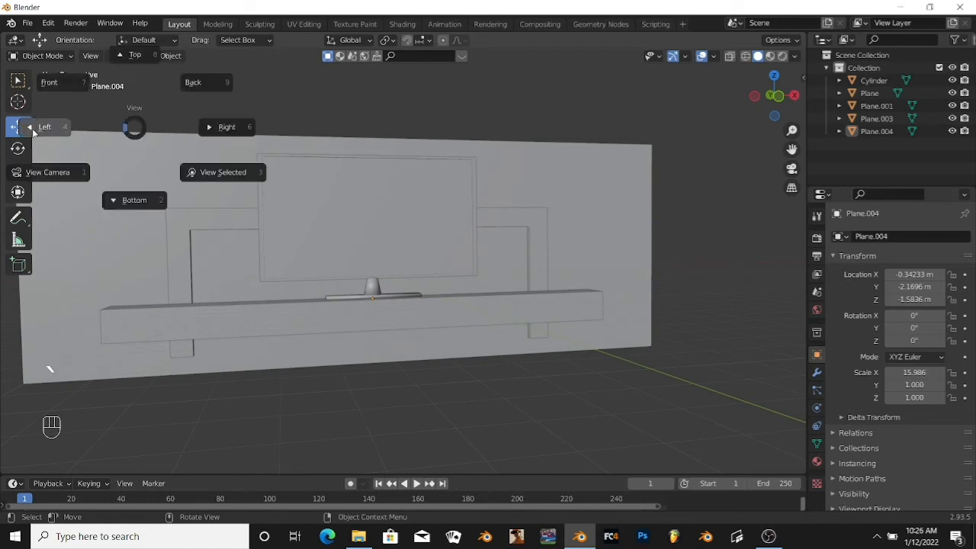
key(Tab)
middle_drag(324, 419, 350, 372)
scroll(445, 351, up, 5)
middle_drag(444, 351, 495, 414)
click(108, 56)
click(382, 226)
scroll(490, 396, down, 6)
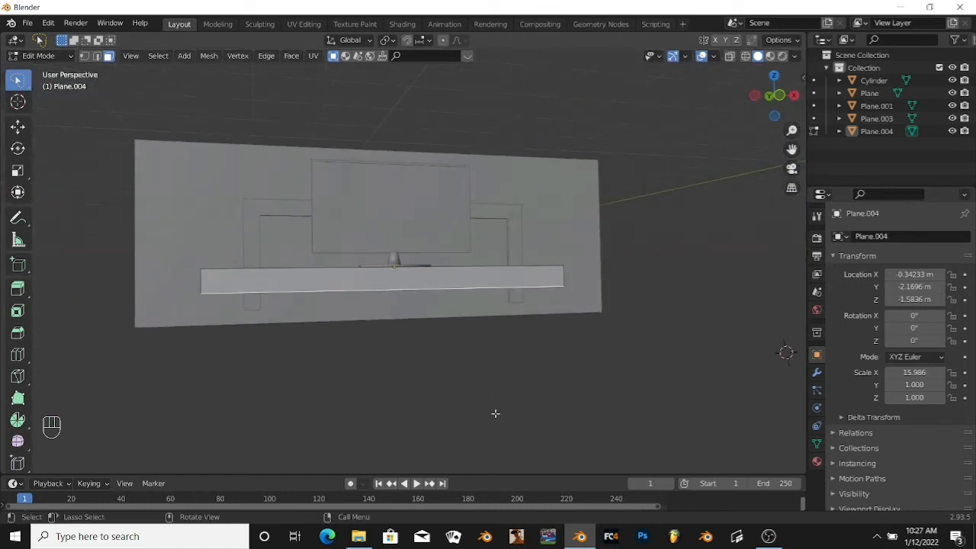
key(e)
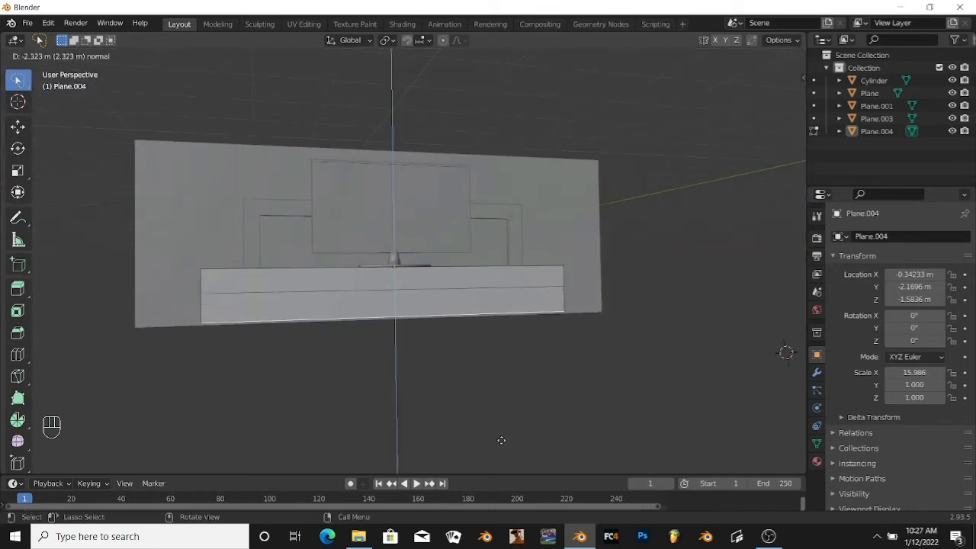
right_click(499, 440)
scroll(498, 440, up, 2)
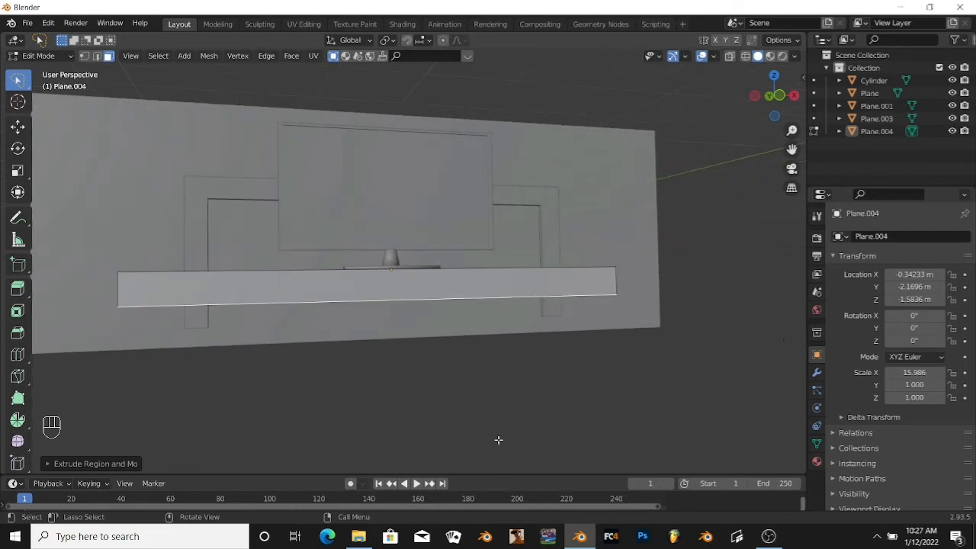
Step: Extrude the console's bottom face downward about 2.35 m to make the box taller
key(2)
middle_drag(571, 438, 524, 334)
scroll(525, 334, down, 3)
click(108, 55)
click(383, 225)
middle_drag(448, 307, 429, 336)
key(e)
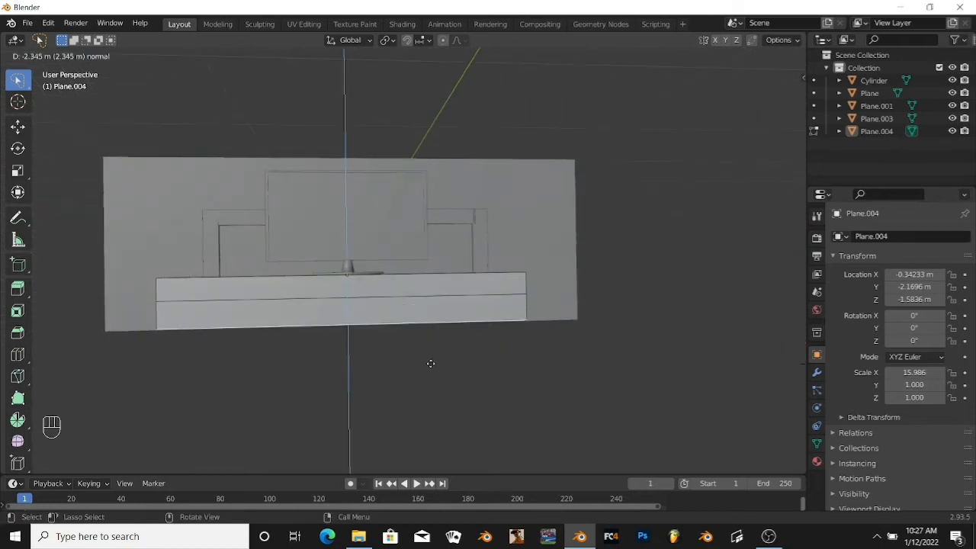
click(429, 363)
scroll(580, 312, up, 1)
scroll(158, 190, up, 1)
scroll(158, 195, down, 1)
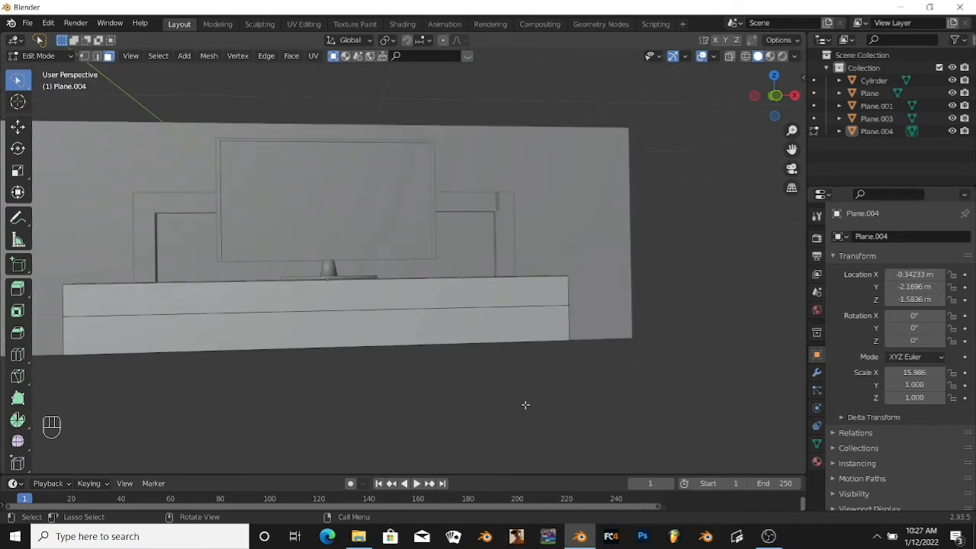
Step: Return to Object Mode and shade the console smooth
key(Tab)
right_click(388, 308)
click(470, 312)
right_click(469, 310)
click(440, 293)
click(270, 351)
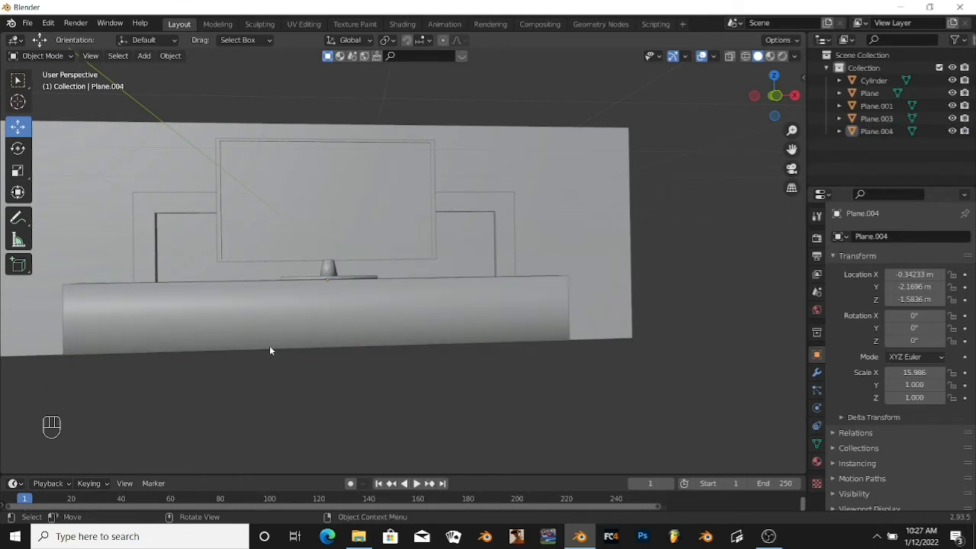
Step: Apply smooth shading to the bar frame and to the wall behind it, and deselect everything
right_click(458, 216)
click(450, 218)
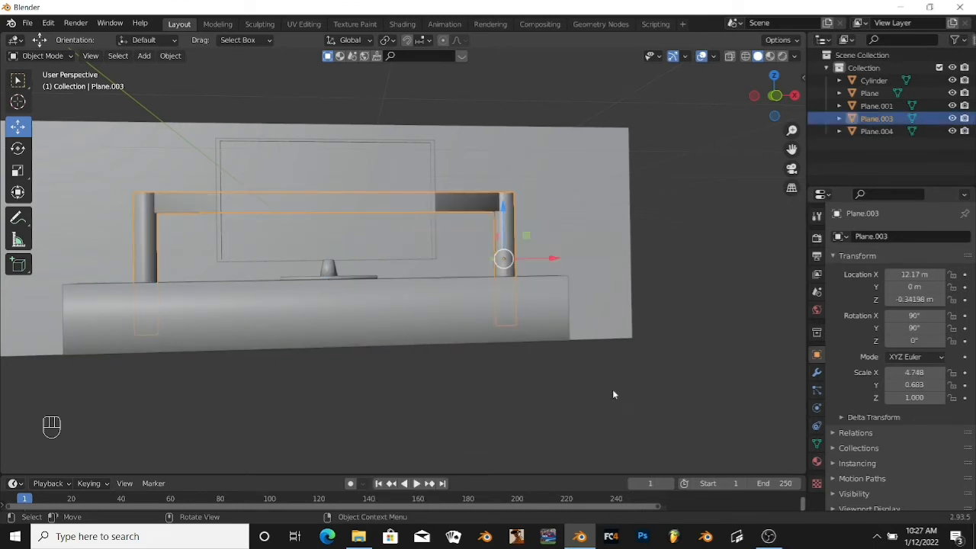
click(613, 389)
right_click(590, 148)
click(590, 148)
click(718, 241)
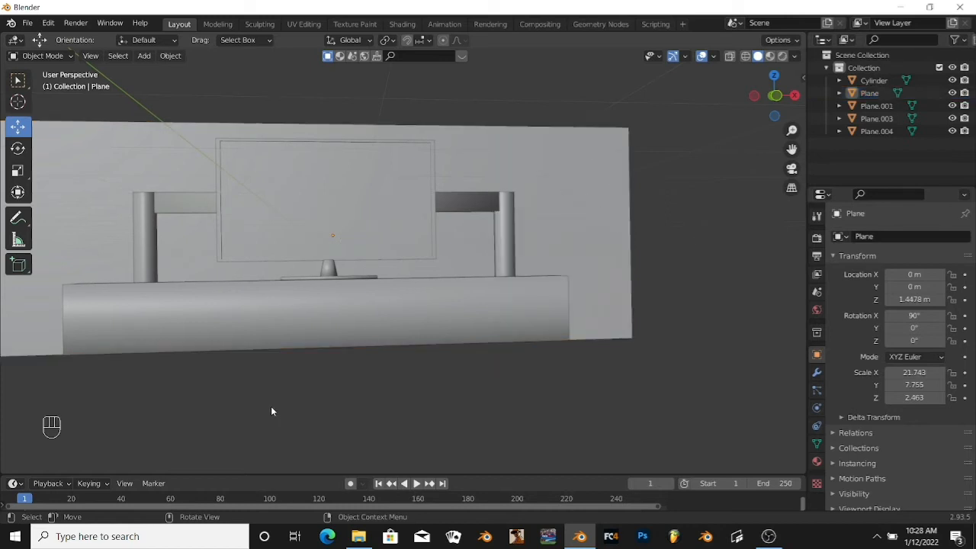
Step: Place the 3D cursor on top of the console beside the bar frame's post and add a cylinder there
middle_drag(270, 408, 540, 258)
scroll(684, 320, up, 4)
shift+right_click(521, 231)
middle_drag(702, 210, 642, 211)
scroll(642, 211, down, 4)
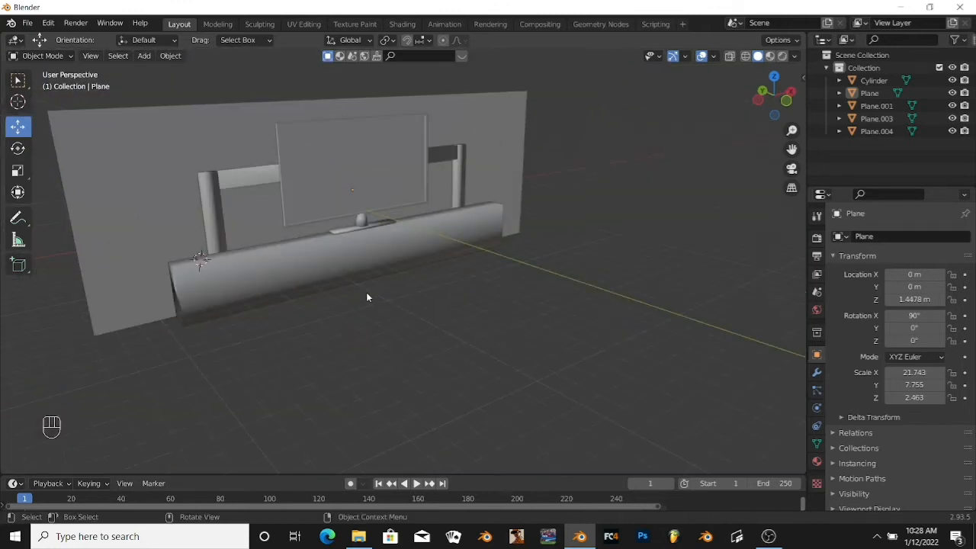
key(shift+a)
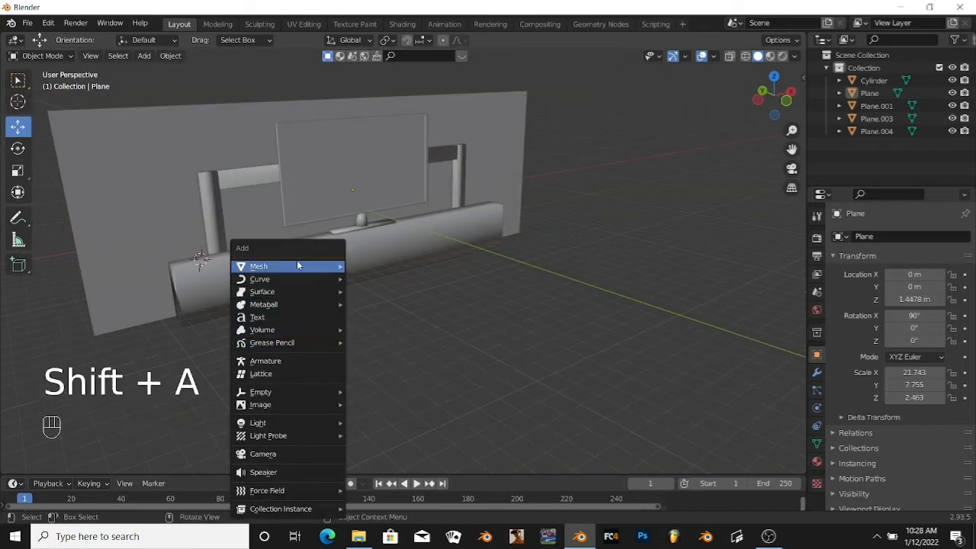
mouse_move(328, 267)
click(375, 332)
Step: Scale the cylinder down to about 0.208 and raise it along Z to about -1.37 m so it stands on the console
middle_drag(232, 340, 324, 328)
scroll(384, 339, up, 1)
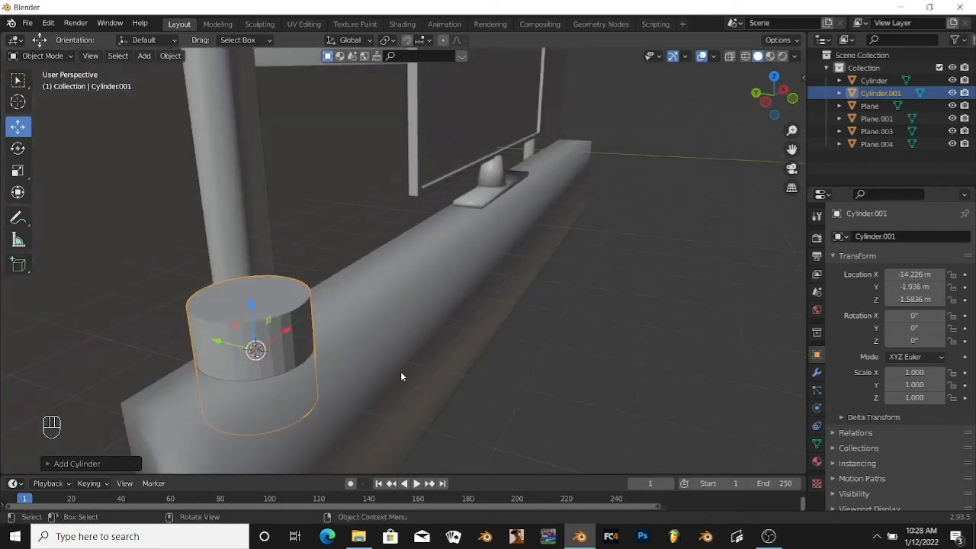
key(s)
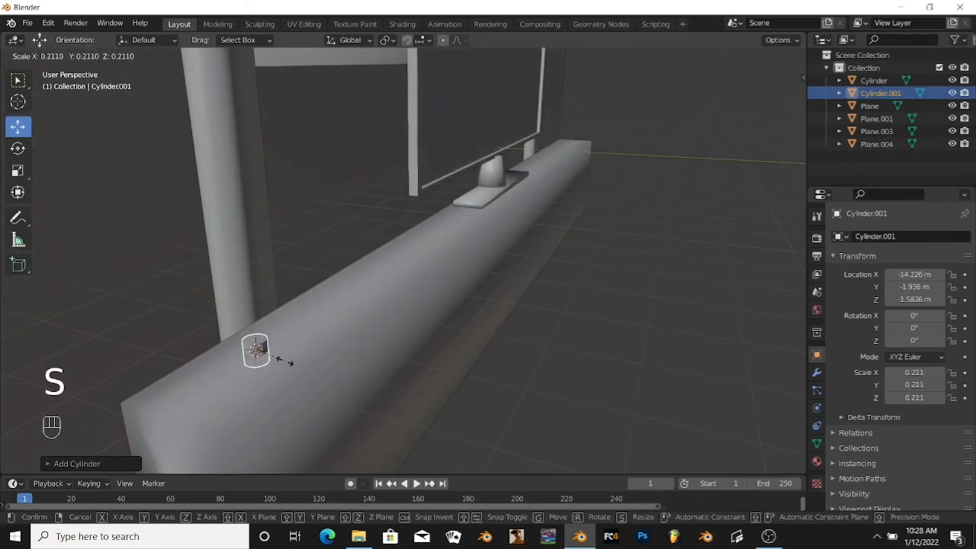
click(280, 349)
scroll(427, 396, up, 2)
shift+middle_drag(496, 385, 652, 392)
drag(482, 185, 475, 154)
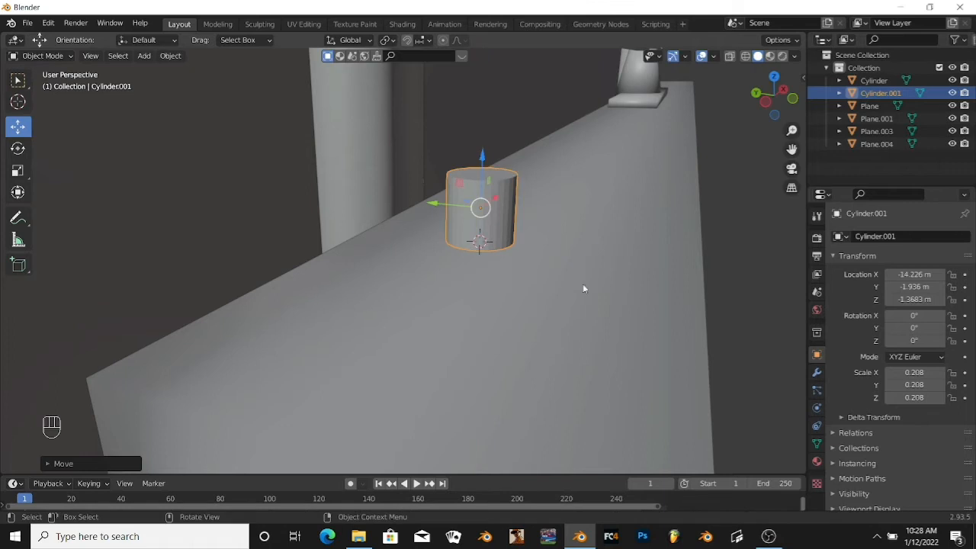
click(750, 244)
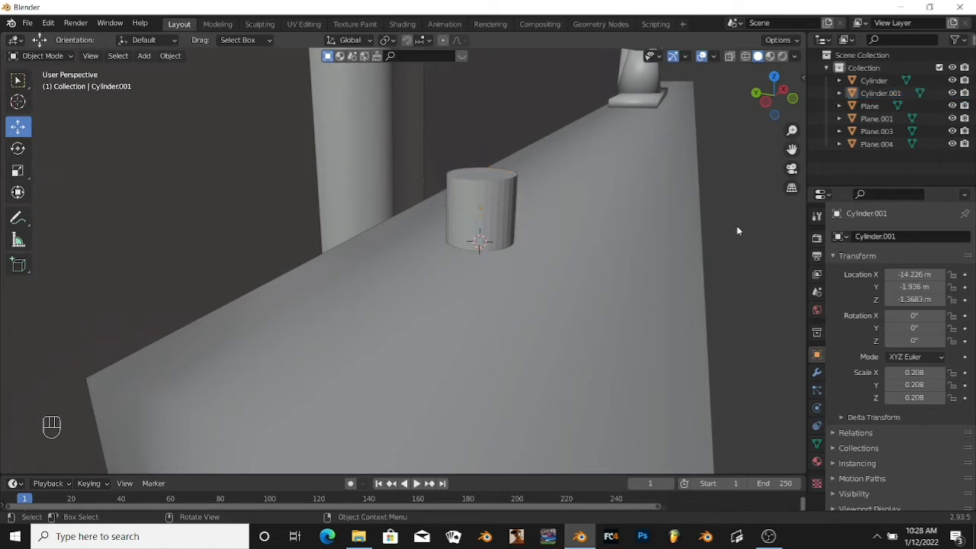
Step: Inset the cylinder's top face by about 0.23 m in Edit Mode
key(Tab)
click(740, 246)
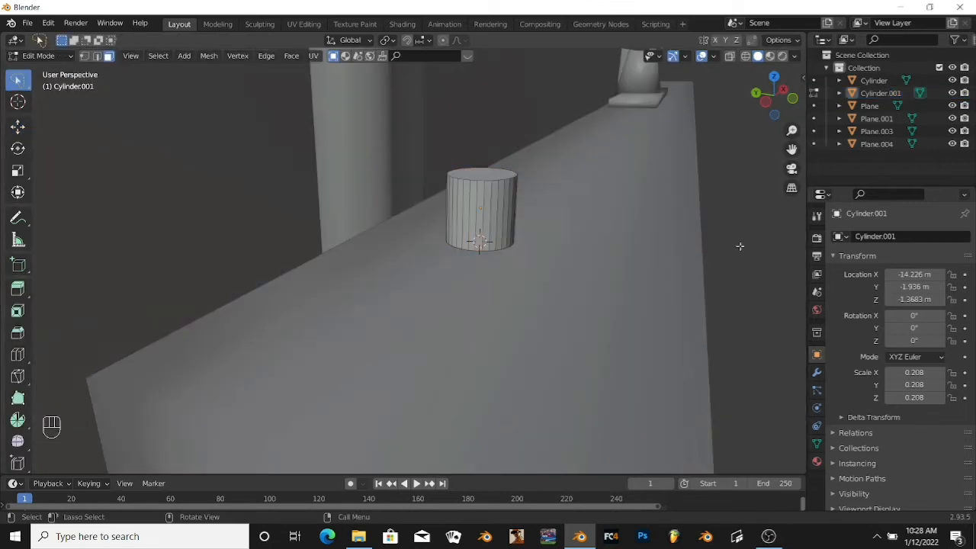
click(472, 175)
key(i)
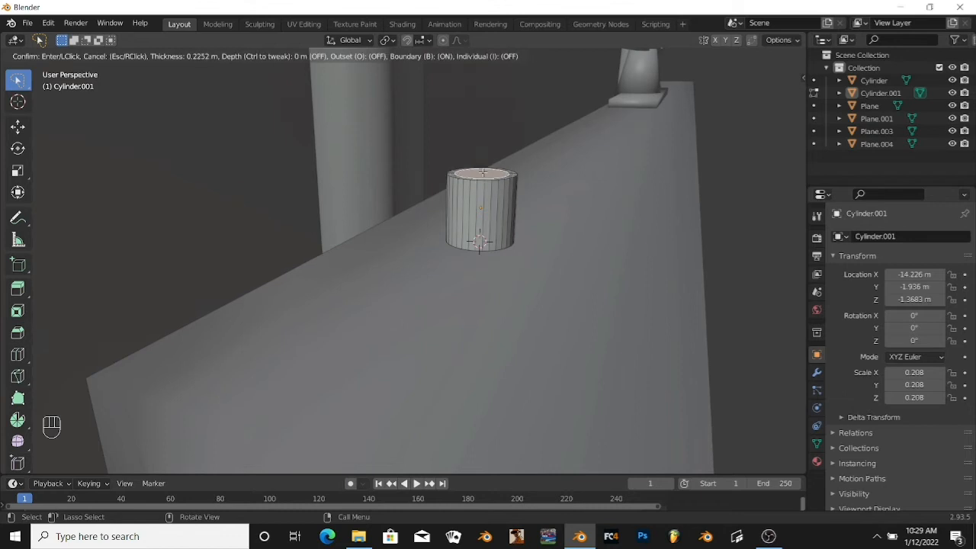
click(481, 172)
Step: Select the ring of faces around the cylinder's top rim as a face loop
middle_drag(728, 176, 730, 183)
shift+middle_drag(750, 295, 675, 261)
scroll(764, 249, up, 3)
scroll(676, 261, down, 1)
click(663, 336)
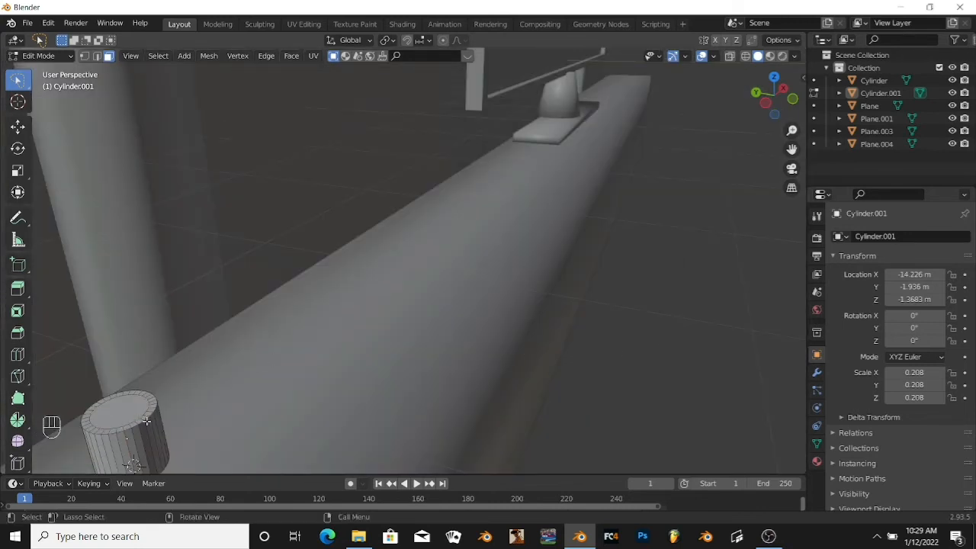
key(shift+alt)
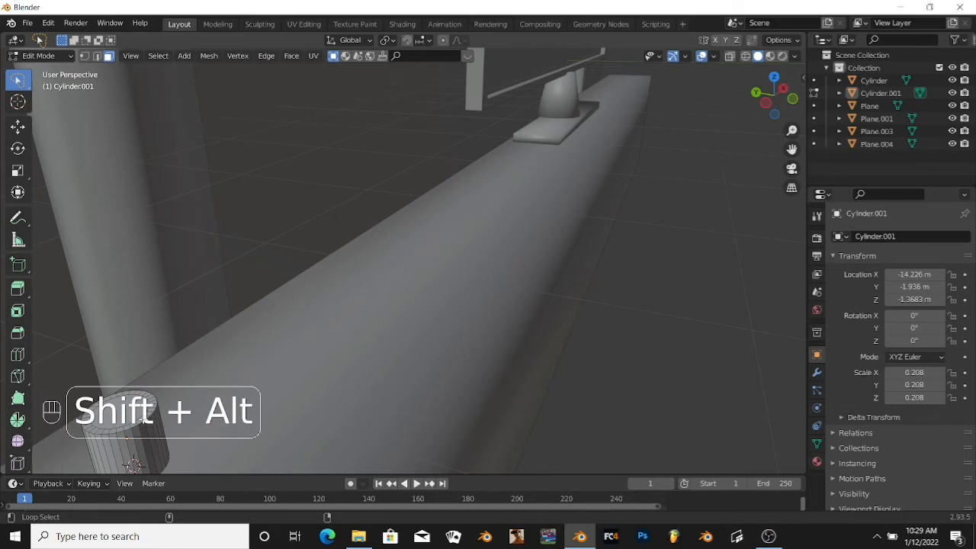
alt+shift+click(137, 424)
click(569, 404)
alt+shift+click(138, 394)
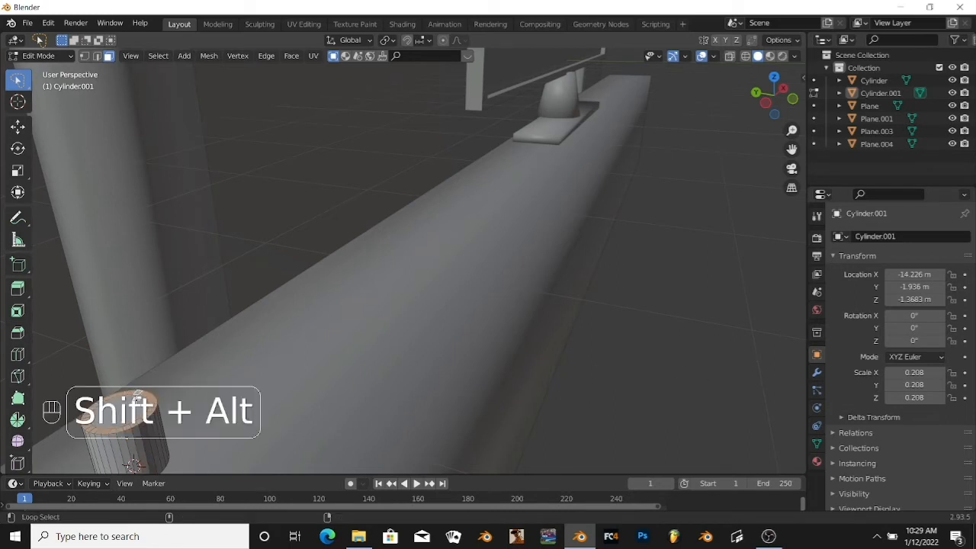
key(s)
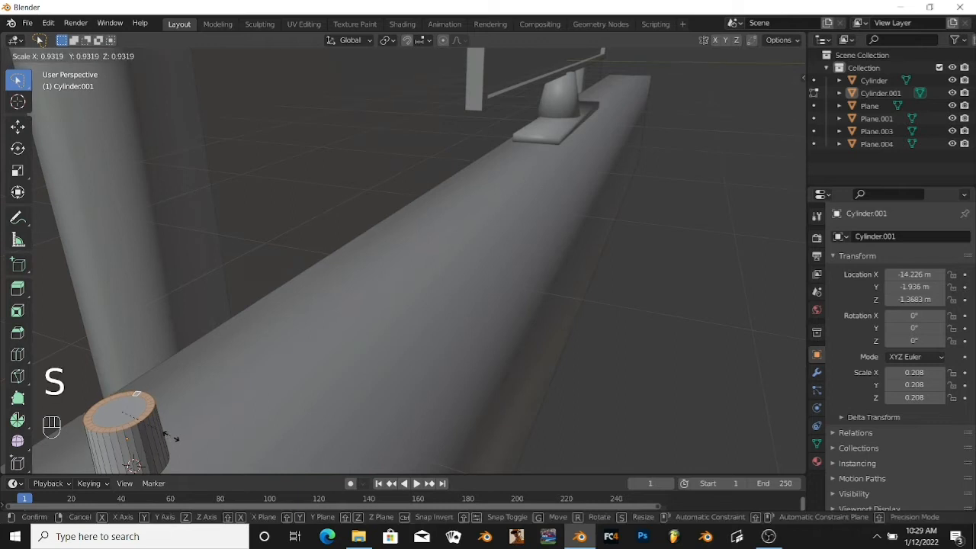
key(z)
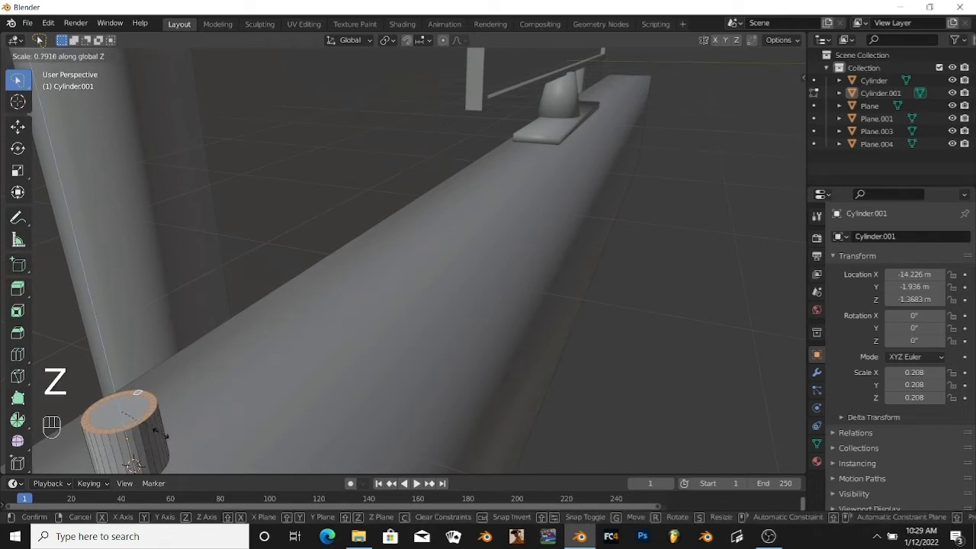
click(136, 415)
key(s)
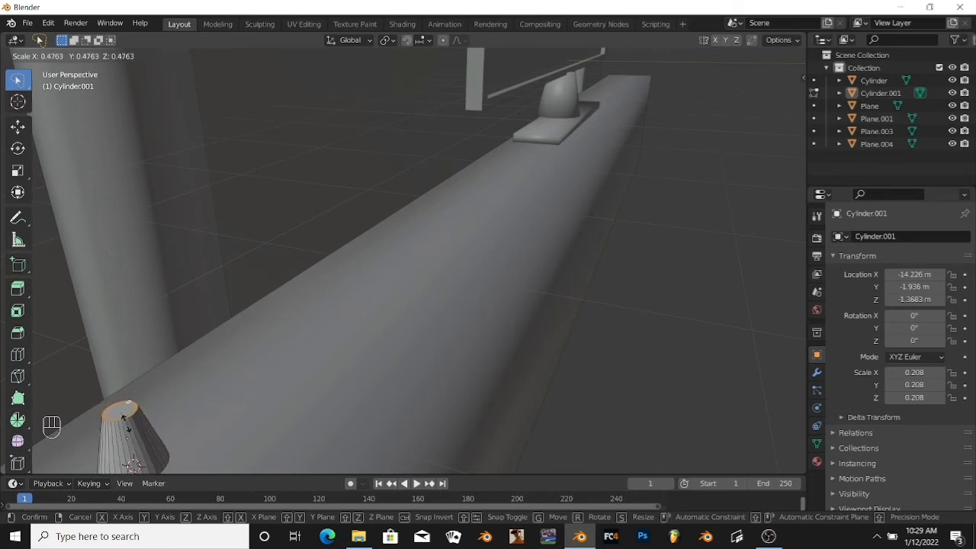
right_click(132, 432)
Step: Inset the selected ring of rim faces by about 0.08 m
scroll(140, 427, up, 1)
scroll(141, 427, down, 1)
shift+middle_drag(221, 439, 436, 377)
scroll(645, 373, up, 1)
scroll(664, 371, down, 3)
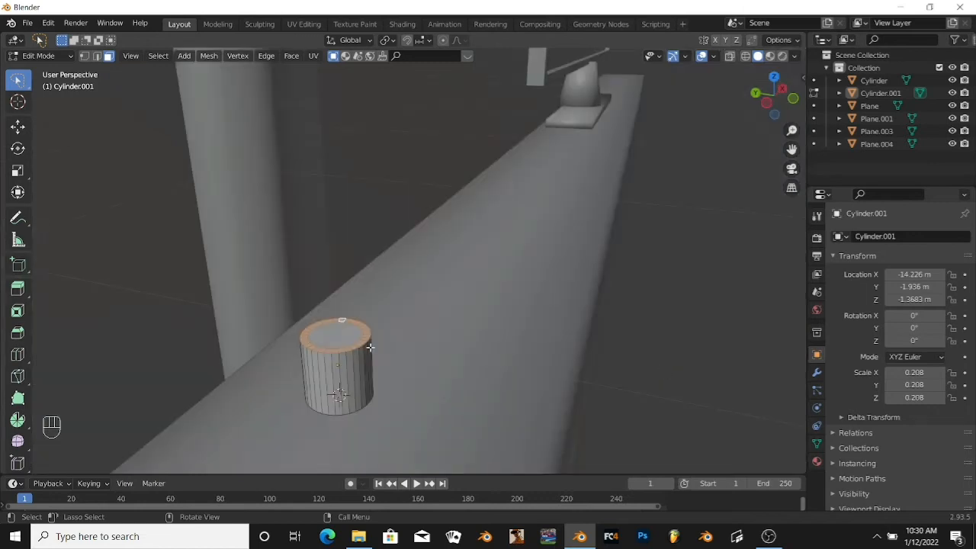
key(i)
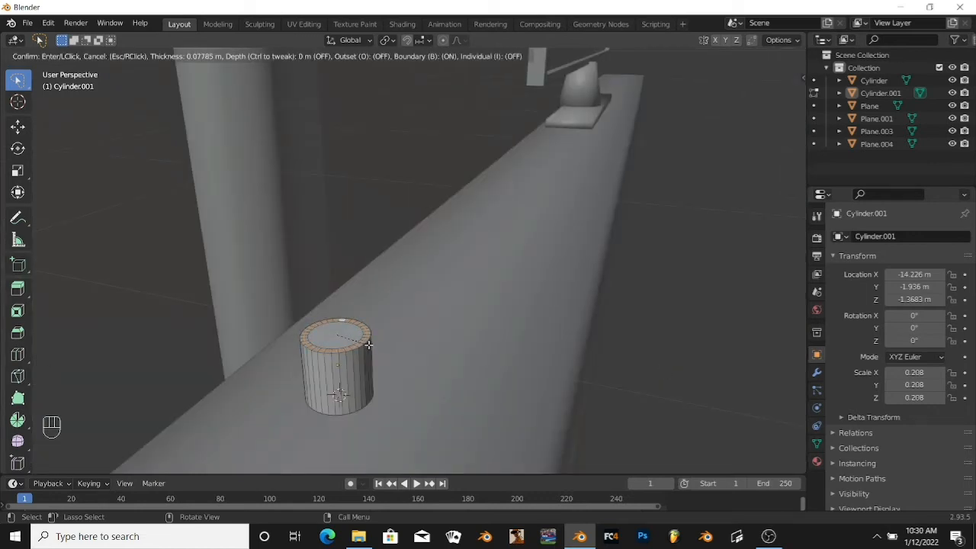
click(368, 345)
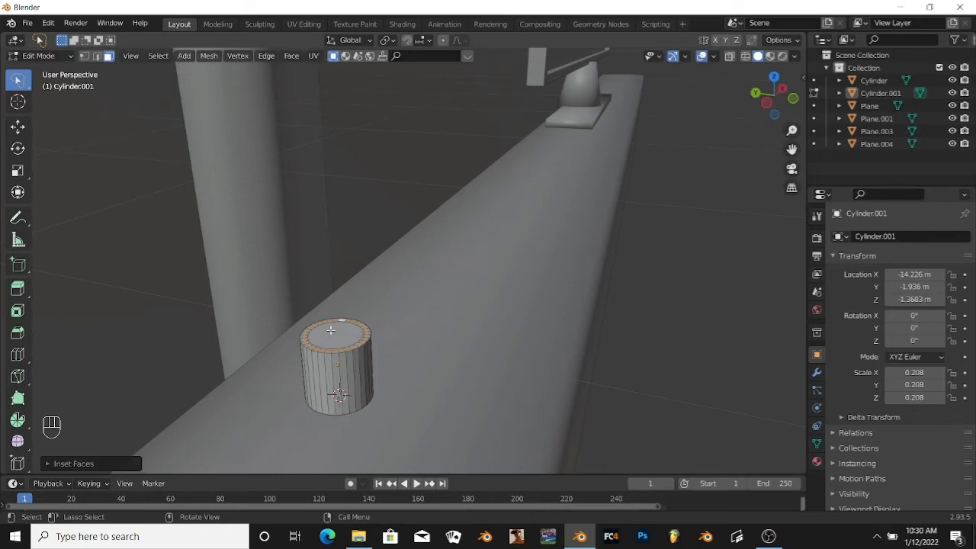
key(s)
key(z)
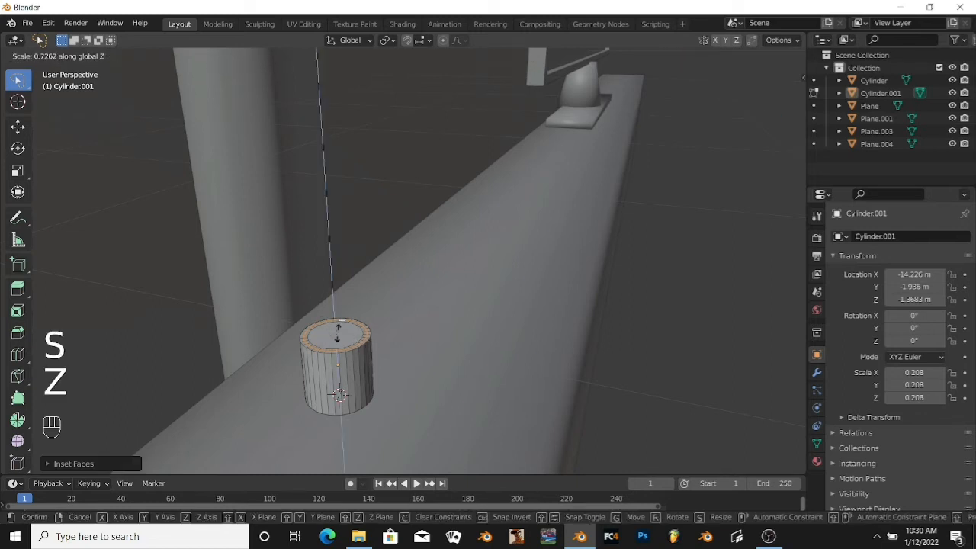
click(346, 304)
middle_drag(631, 338, 634, 336)
scroll(638, 336, up, 1)
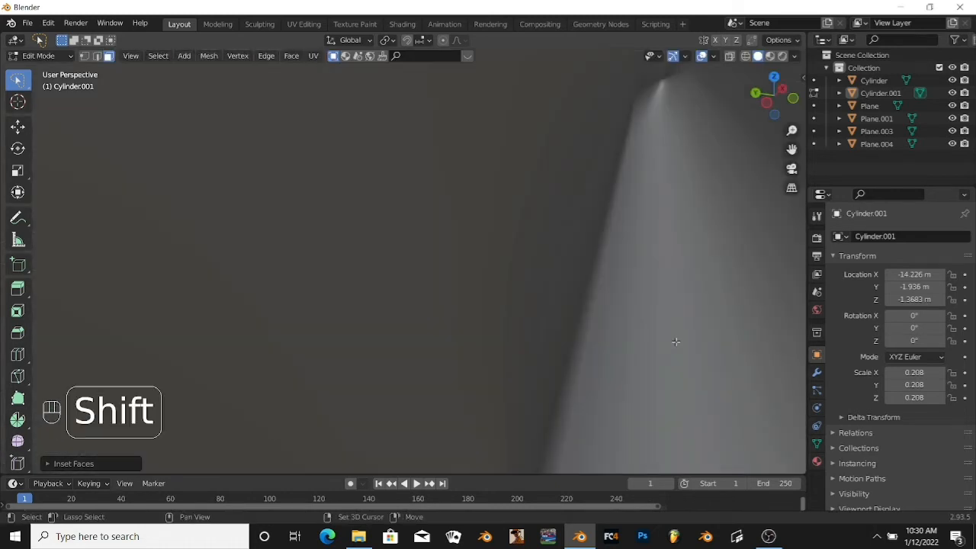
scroll(600, 300, down, 8)
shift+middle_drag(614, 285, 641, 259)
scroll(621, 267, up, 8)
scroll(616, 283, down, 5)
scroll(641, 259, up, 7)
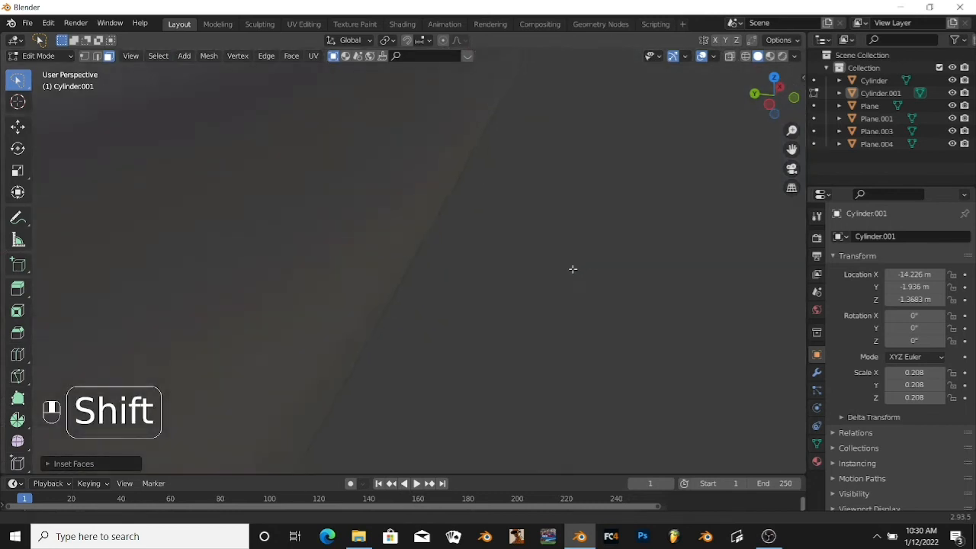
Step: Inset the cylinder's central top face by about 0.35 m
scroll(572, 269, down, 6)
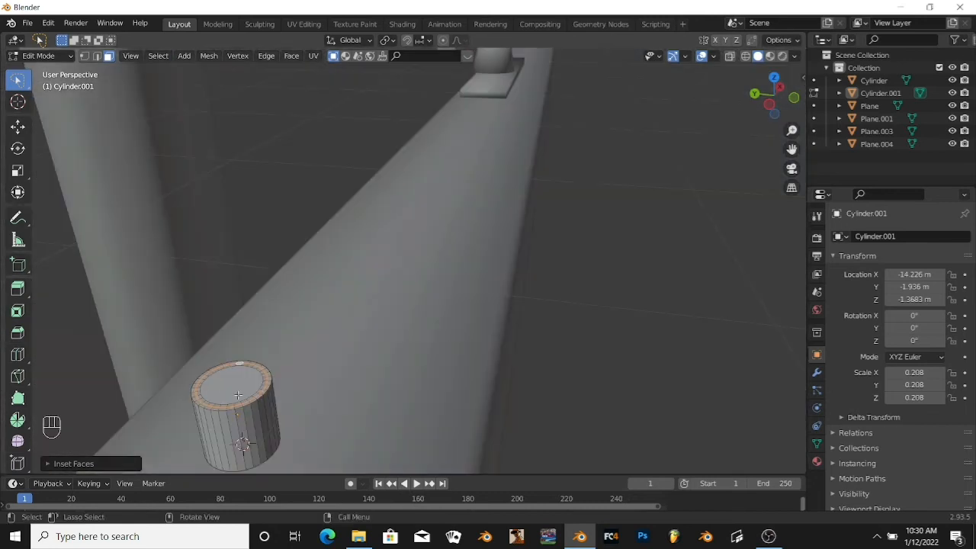
click(668, 371)
click(232, 390)
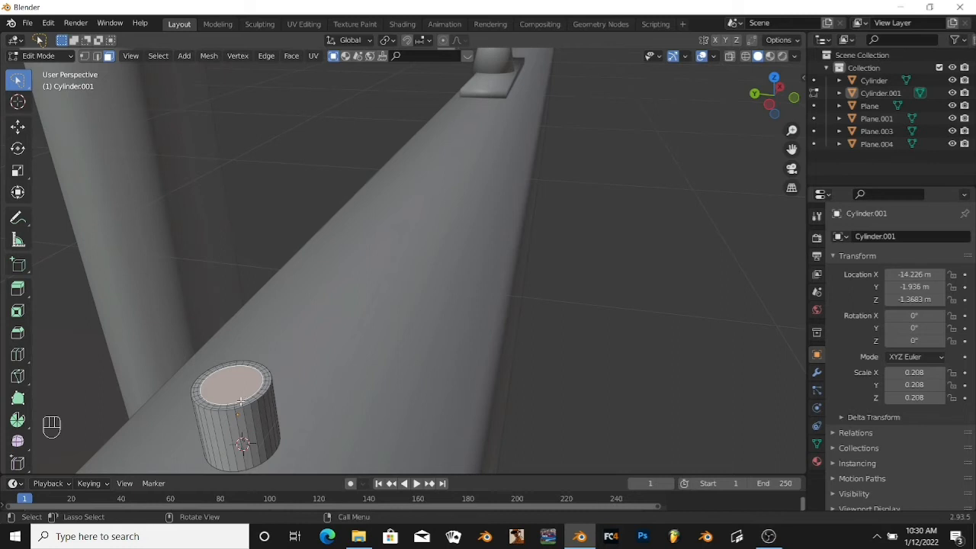
key(i)
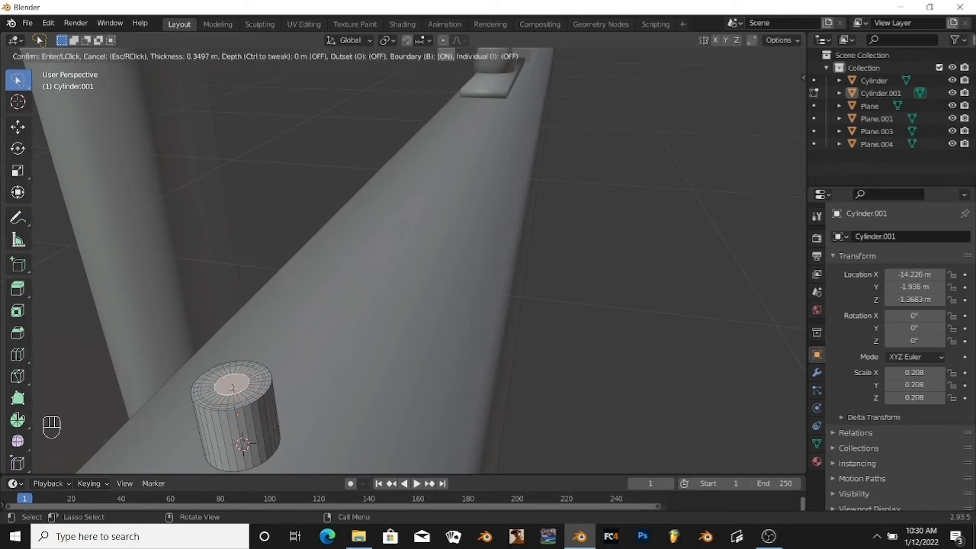
click(233, 389)
click(552, 404)
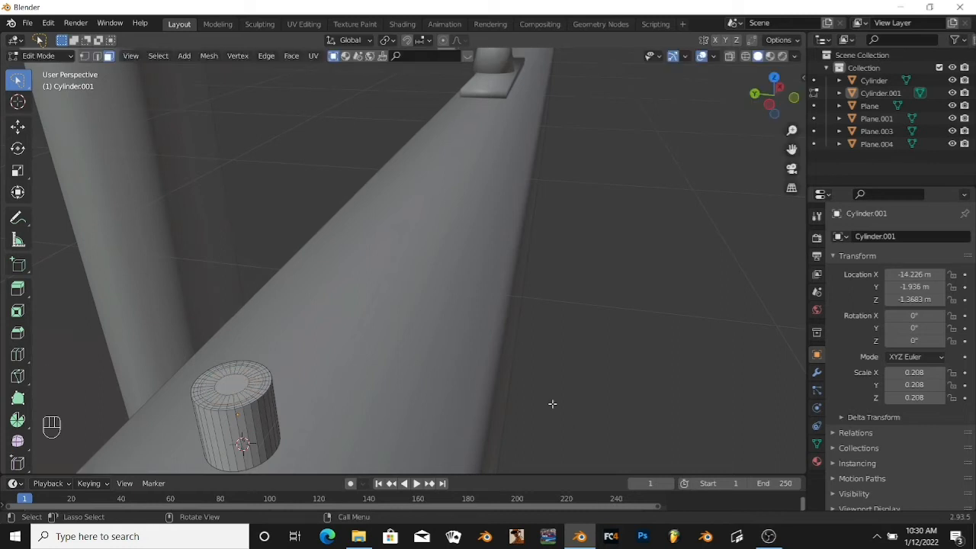
Step: Select the ring of faces around the central disc and extrude it downward into the cylinder
alt+shift+click(252, 372)
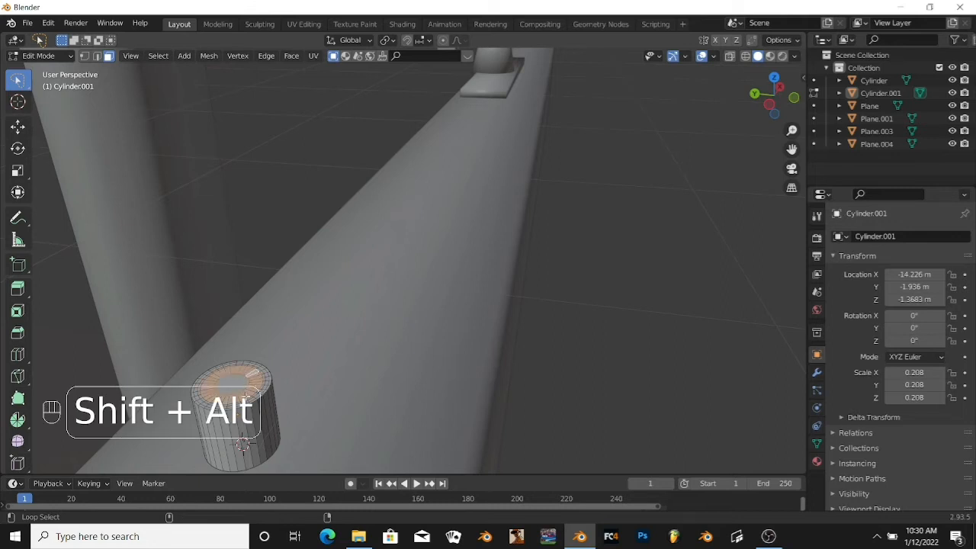
key(e)
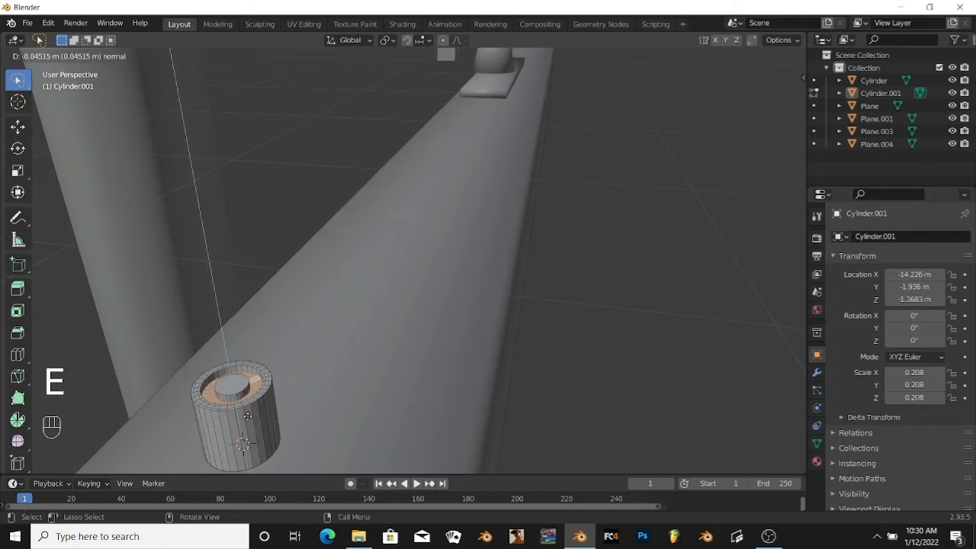
click(250, 420)
click(447, 408)
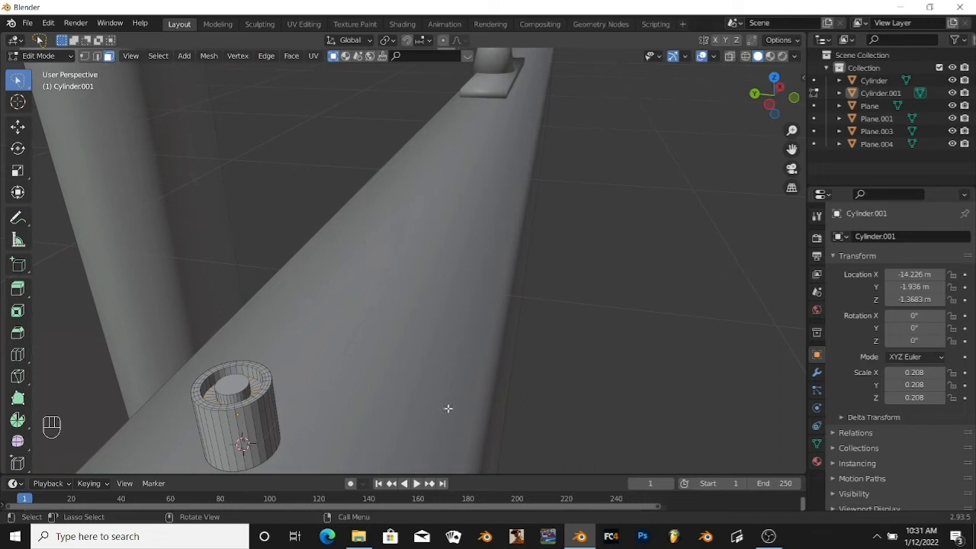
Step: Inset the central disc's top face and extrude it upward into a thin stem, adjusting its height along Z
click(224, 384)
key(i)
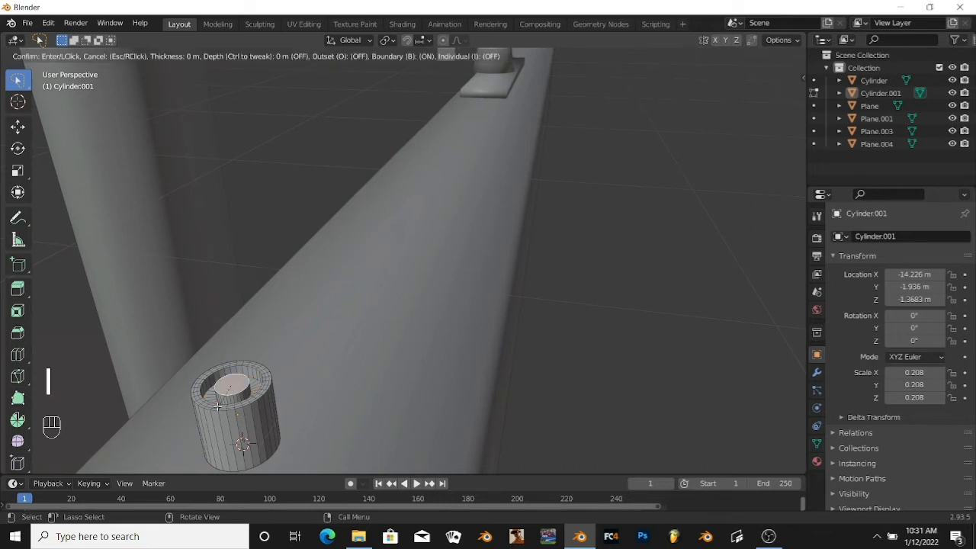
click(226, 397)
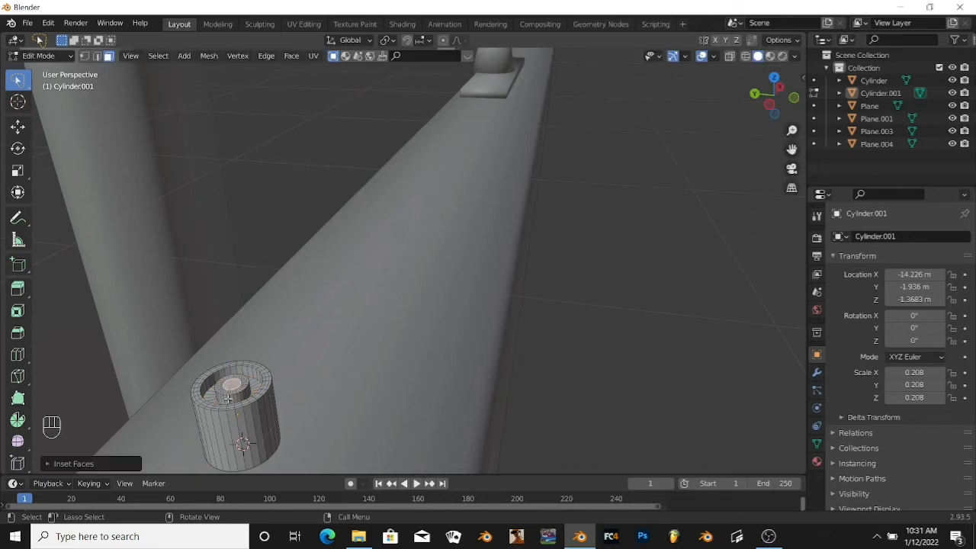
key(e)
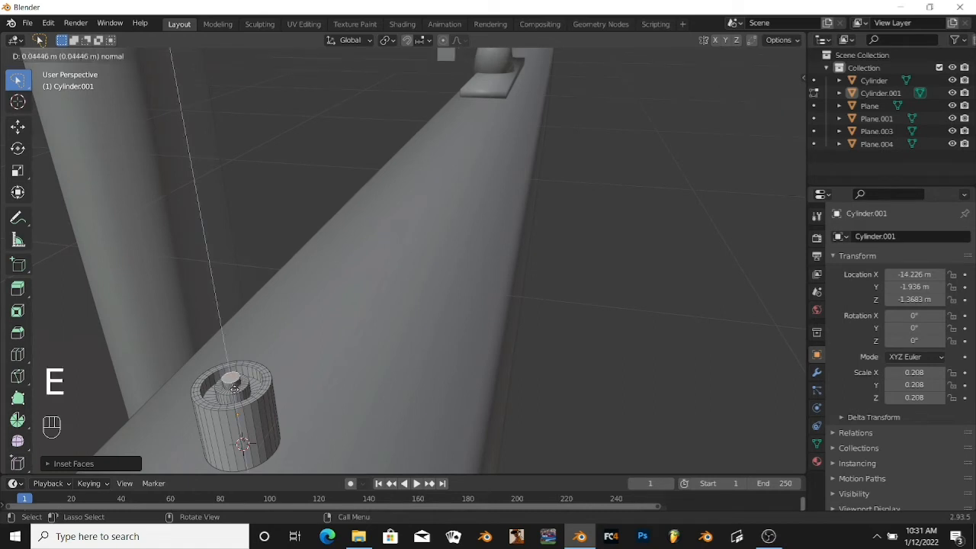
click(235, 372)
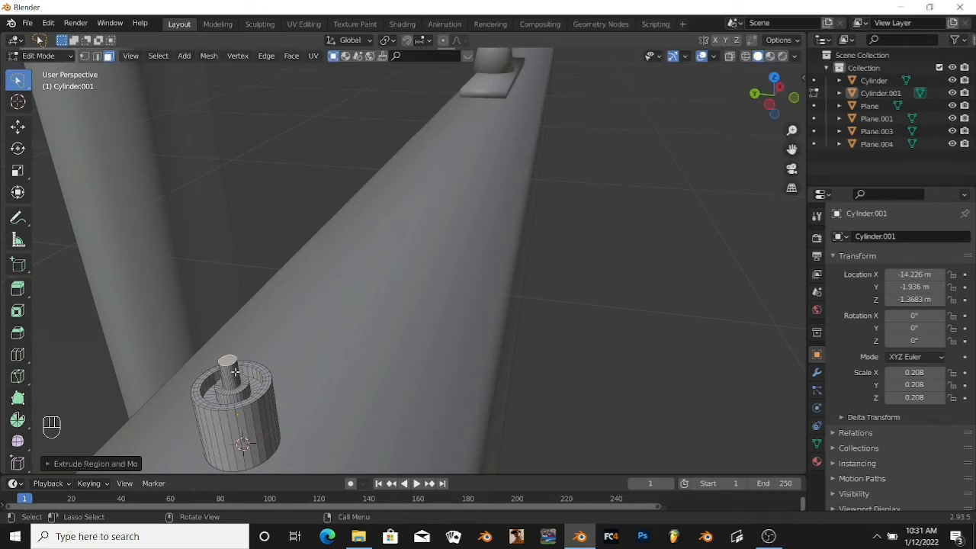
key(g)
key(z)
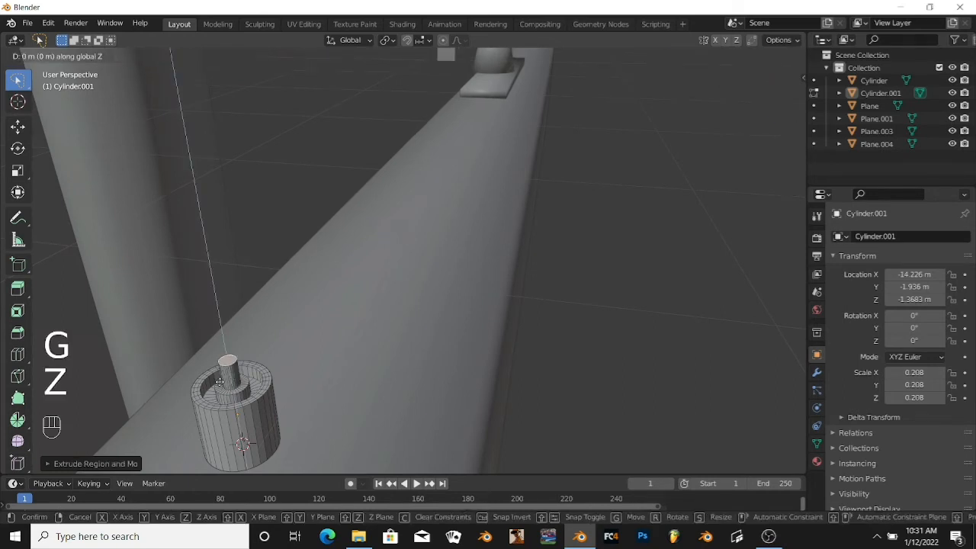
click(226, 389)
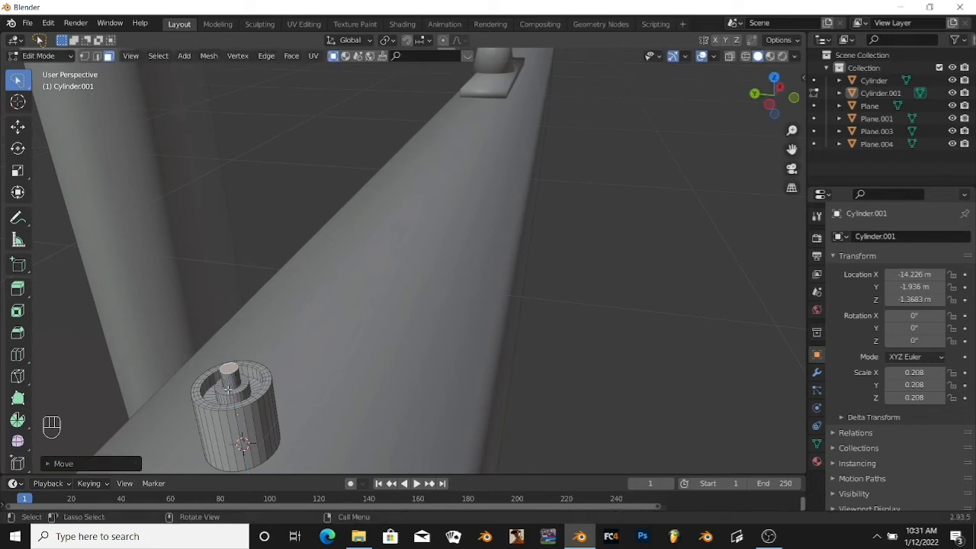
Step: Scale the stem's top face to about 0.67 and extrude it further upward
key(s)
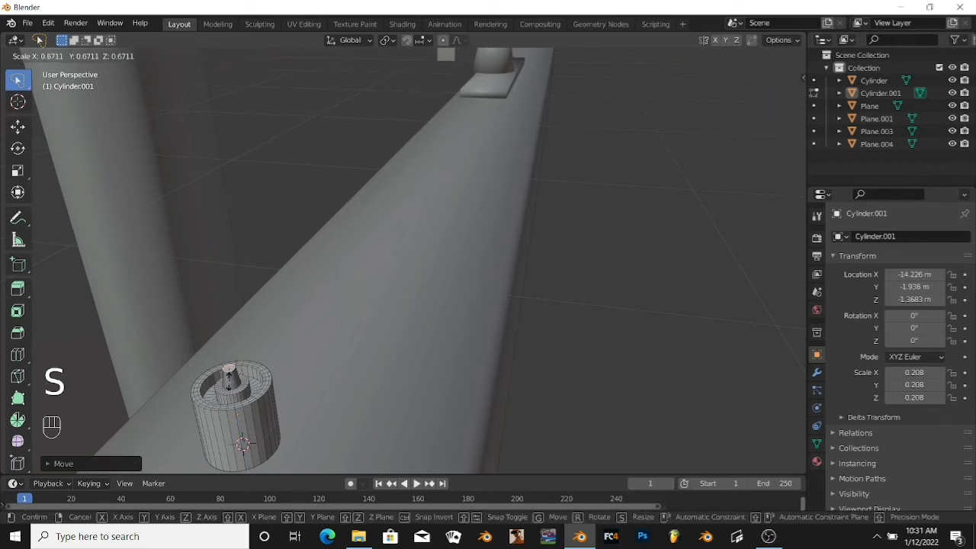
click(228, 380)
key(e)
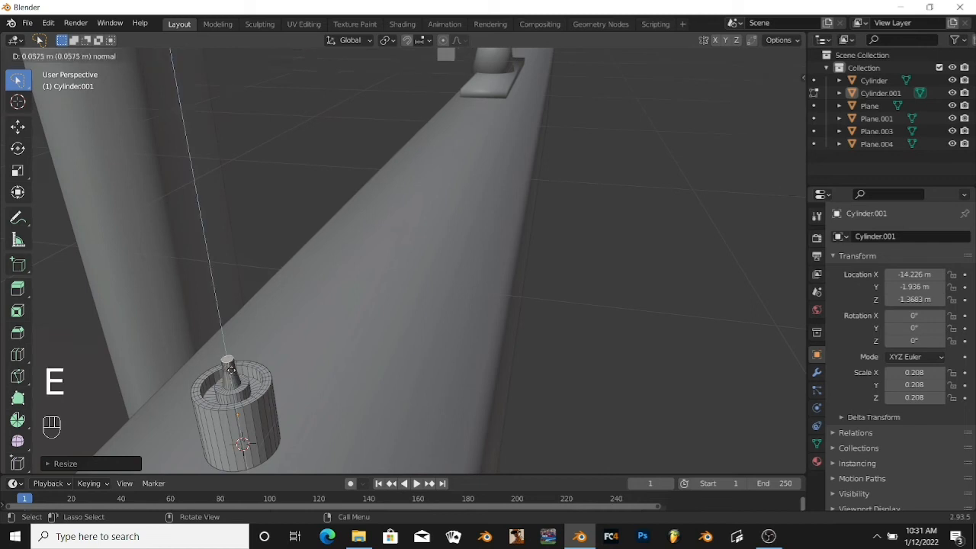
click(226, 353)
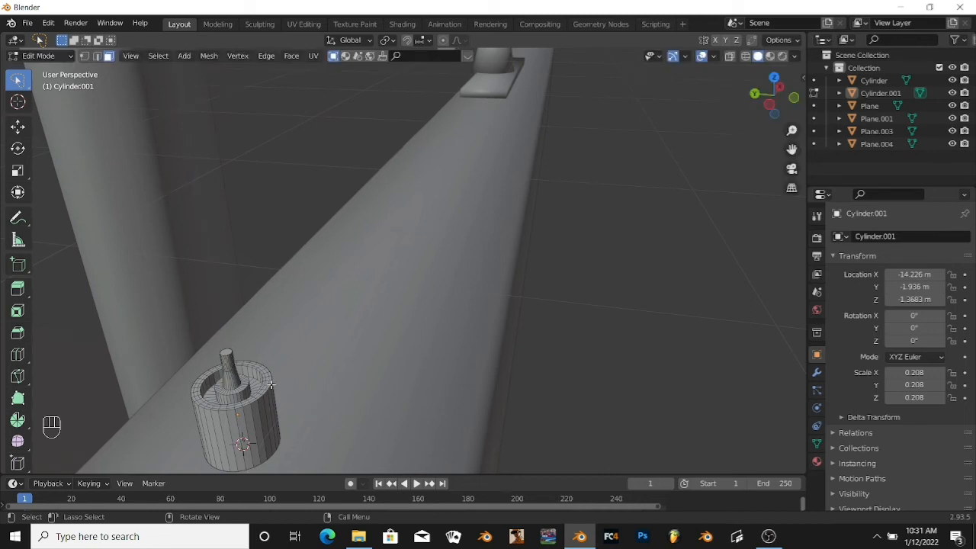
Step: Delete the vertices of the cylinder's top rim ring and of the stem's uppermost section
key(shift+alt)
alt+shift+click(266, 377)
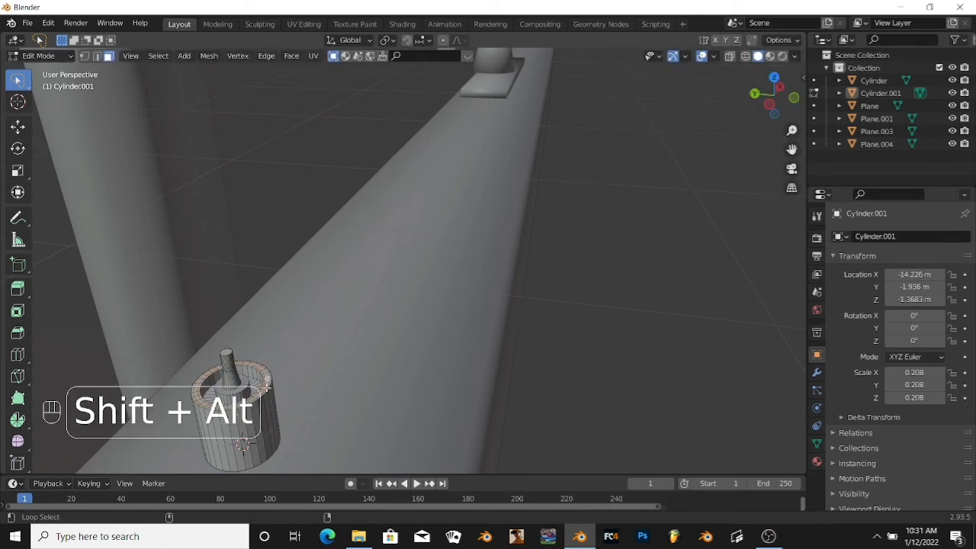
key(s)
key(z)
click(243, 402)
key(x)
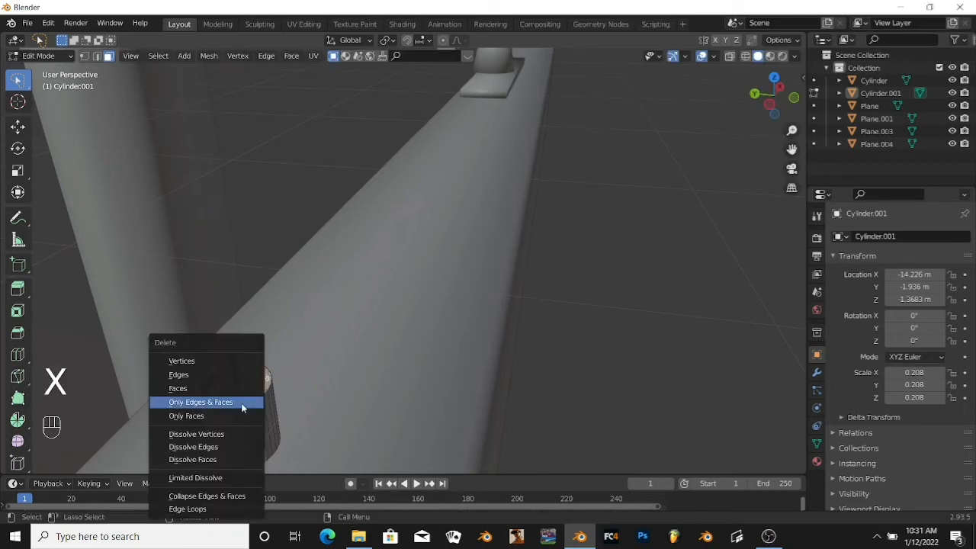
click(208, 364)
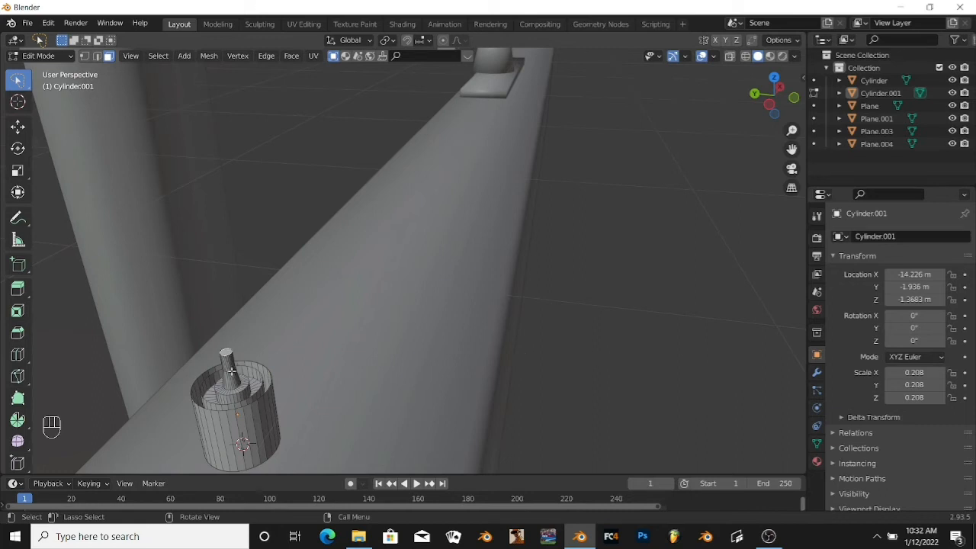
click(212, 375)
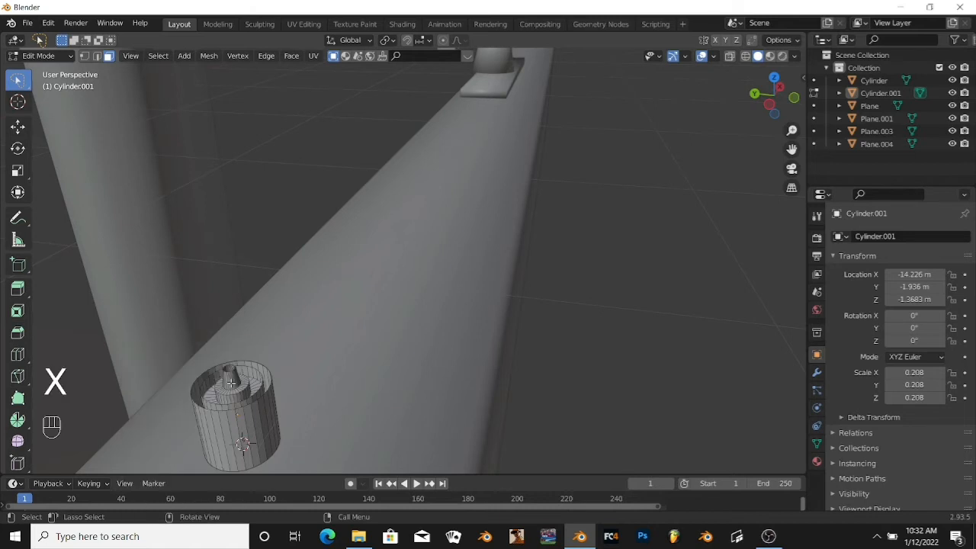
Step: Return to Object Mode, shade the small container smooth and deselect it
scroll(595, 375, down, 4)
key(Tab)
middle_drag(592, 372, 573, 366)
click(140, 229)
right_click(138, 227)
click(138, 227)
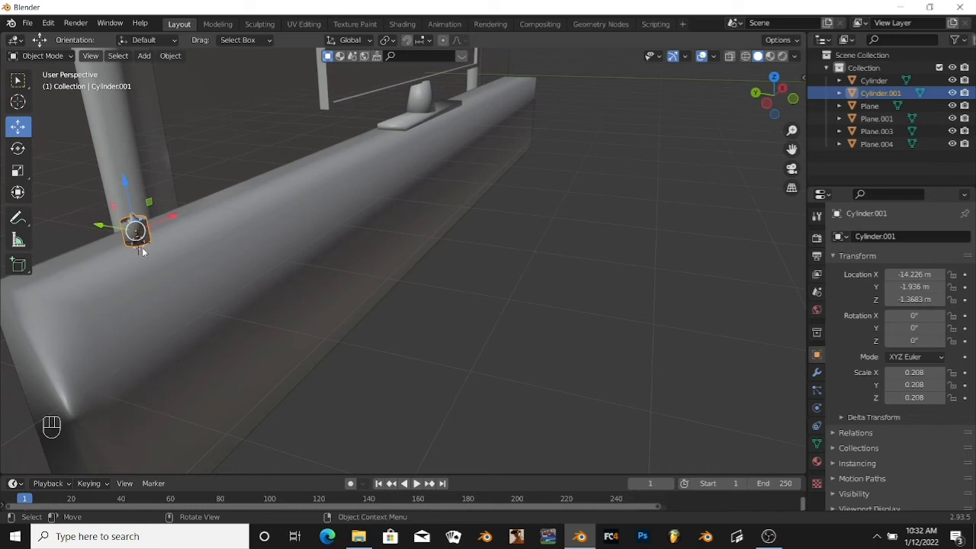
middle_drag(185, 262, 686, 356)
click(685, 357)
middle_drag(628, 390, 426, 345)
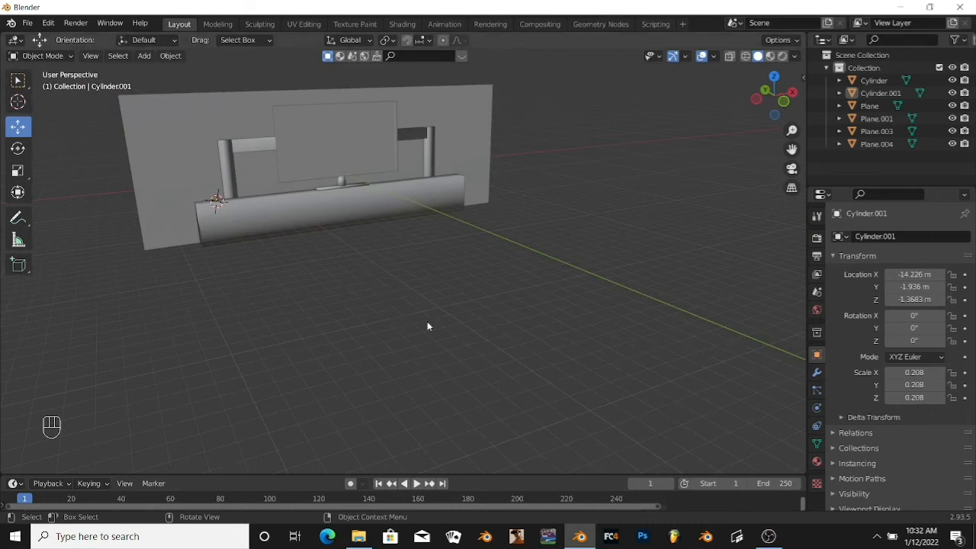
Step: Add a Bezier curve and move it along X and Z into the gap between the pillar and the screen
scroll(427, 327, up, 4)
shift+middle_drag(388, 273, 484, 401)
key(shift+a)
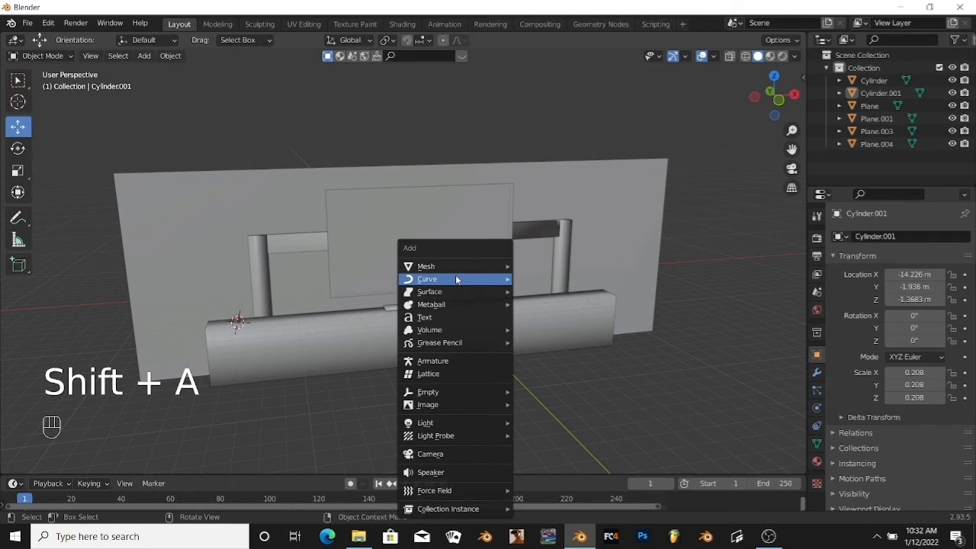
mouse_move(456, 280)
click(525, 279)
drag(293, 315, 354, 311)
drag(296, 261, 302, 225)
Step: Open the curve's data properties and shift the curve slightly along X towards the screen
click(817, 425)
scroll(928, 396, down, 4)
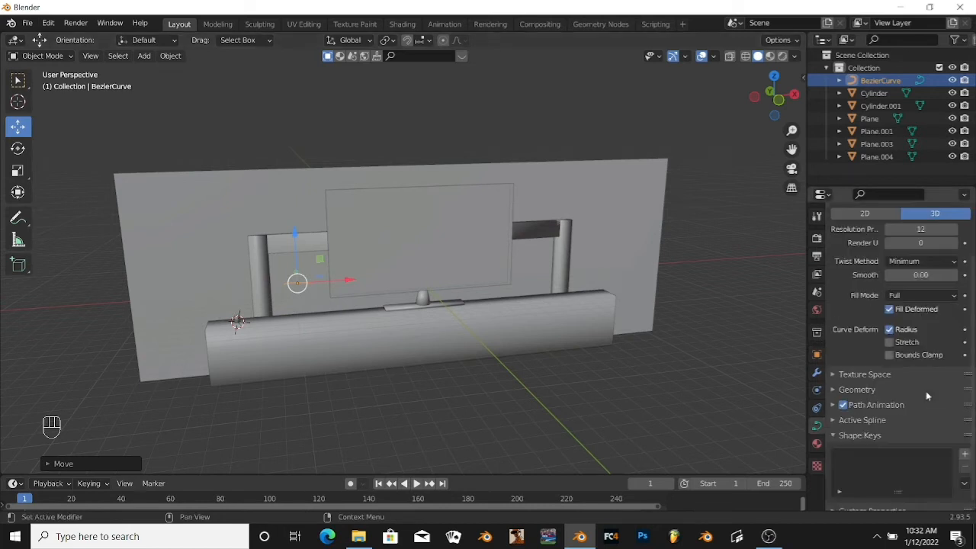
scroll(915, 416, up, 2)
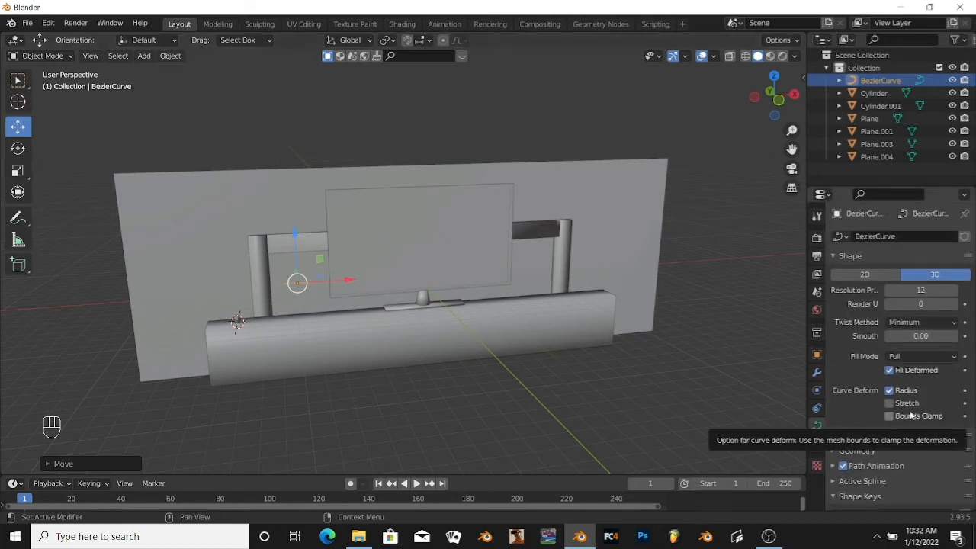
scroll(270, 370, up, 5)
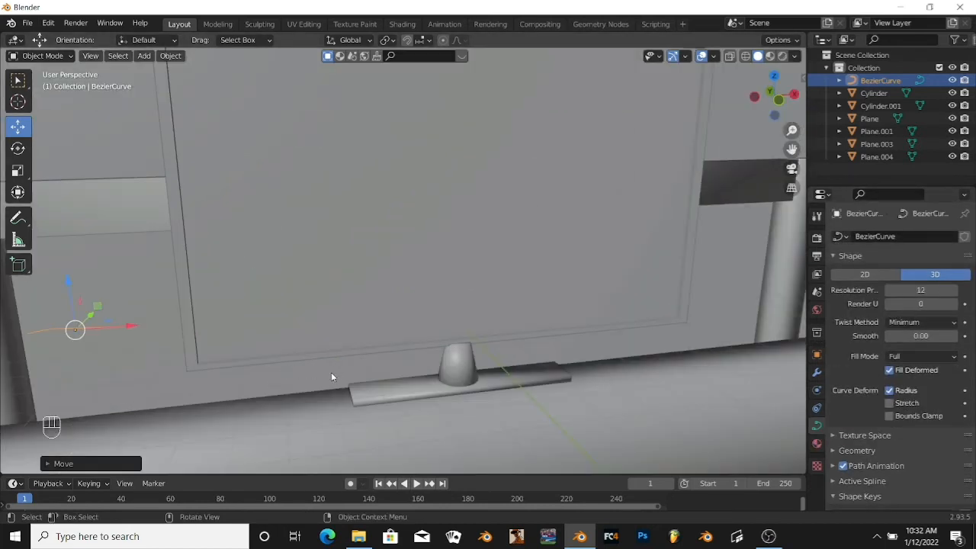
shift+middle_drag(254, 392, 325, 353)
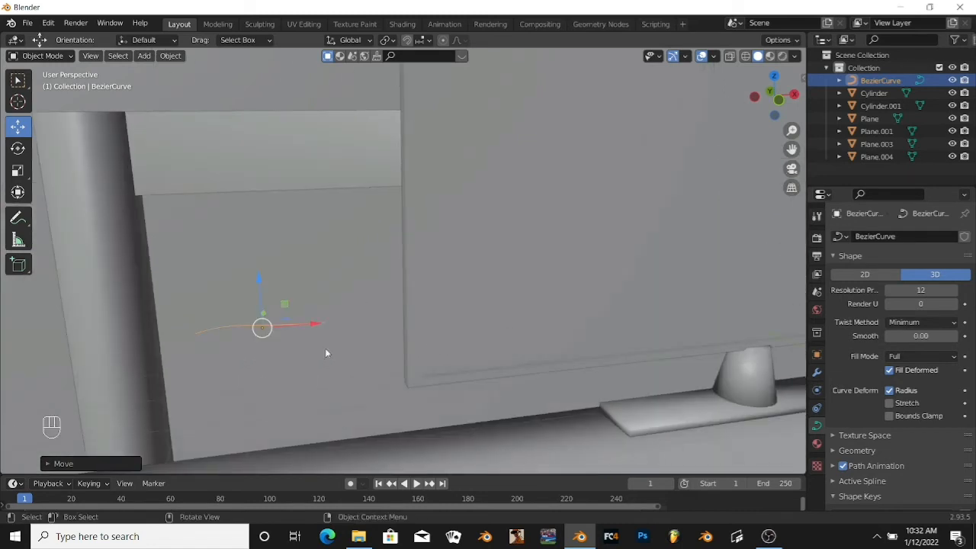
drag(315, 325, 334, 324)
Step: Set the curve's geometry extrusion to 0.05 m while viewing it in wireframe, and return to solid shading
click(745, 56)
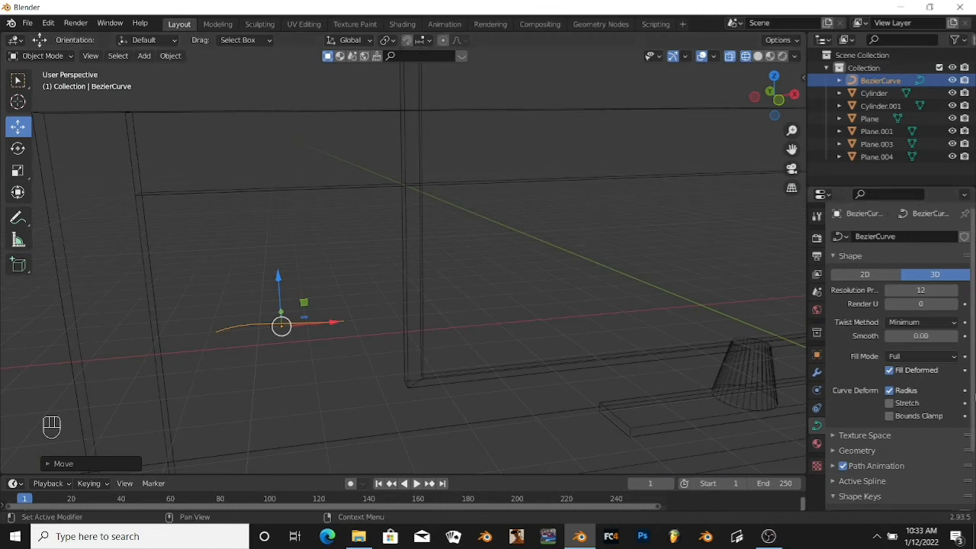
scroll(850, 443, down, 1)
click(847, 432)
drag(921, 462, 934, 463)
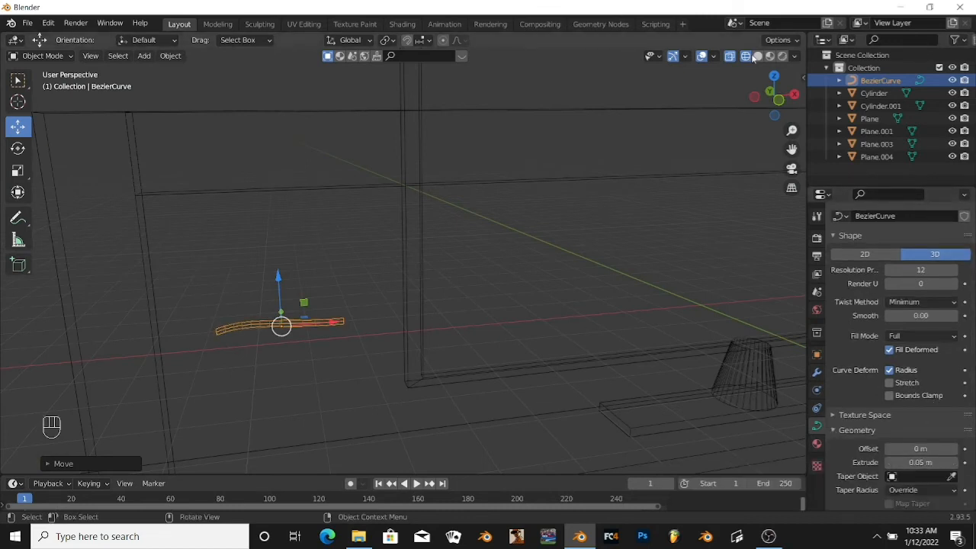
click(756, 56)
scroll(900, 359, down, 3)
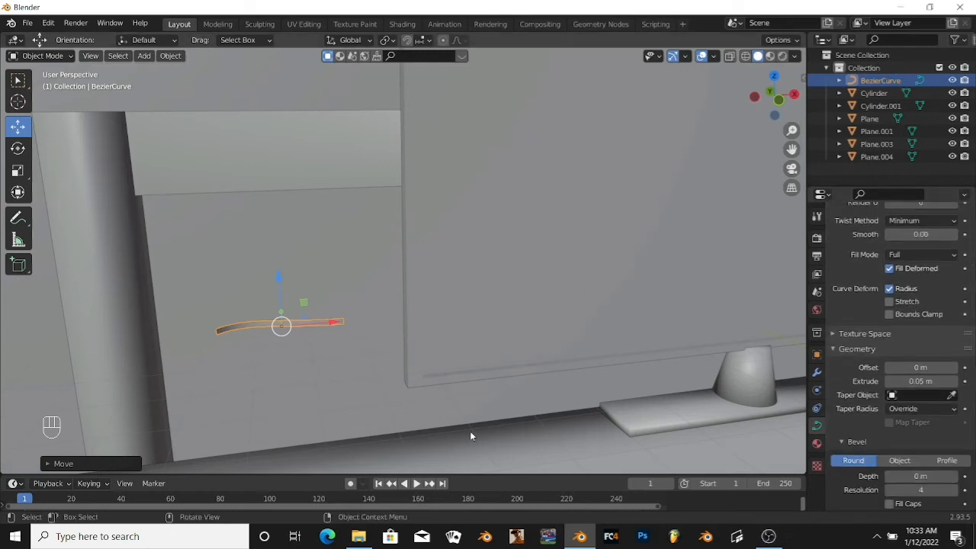
text(ry)
text(90)
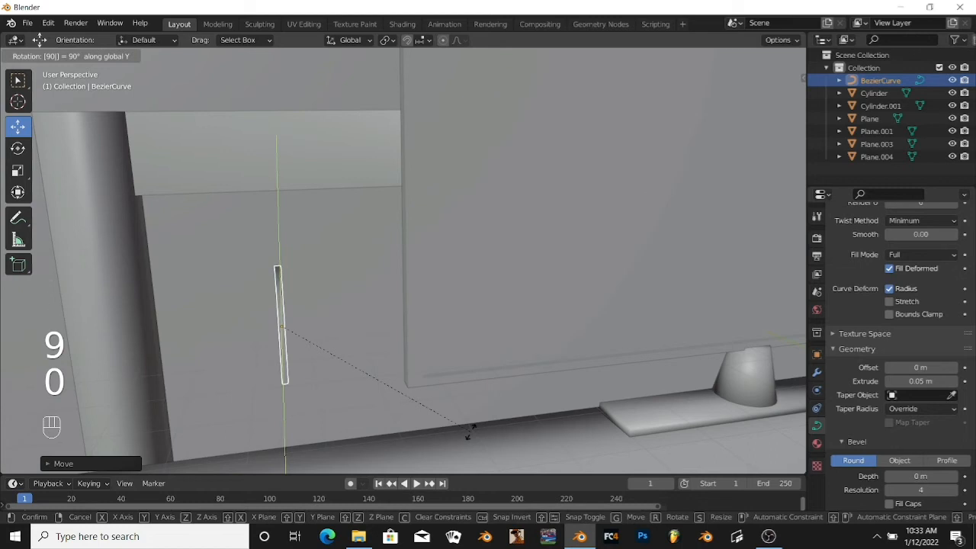
text(09)
click(470, 431)
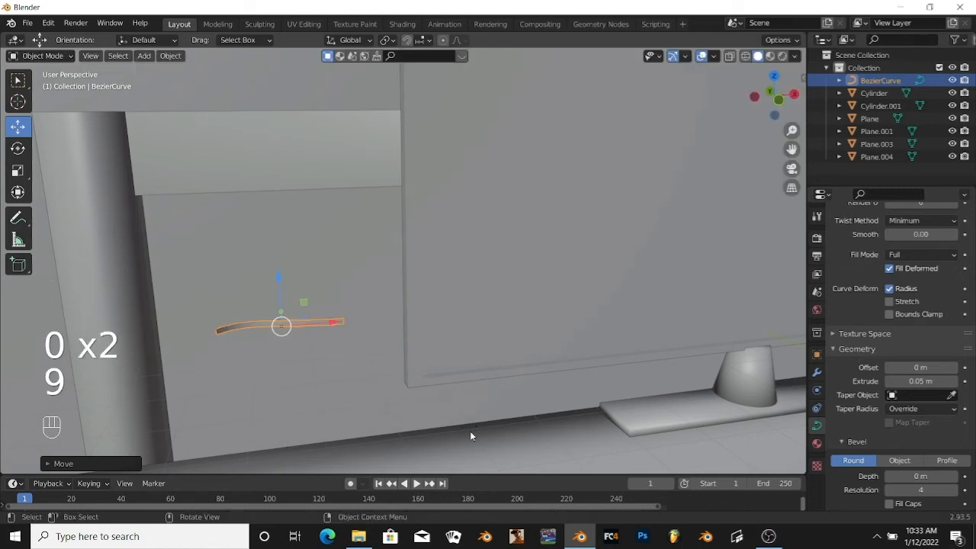
Step: Rotate the curve 90 degrees about Y so it stands upright and move it along the Y axis
text(ry90)
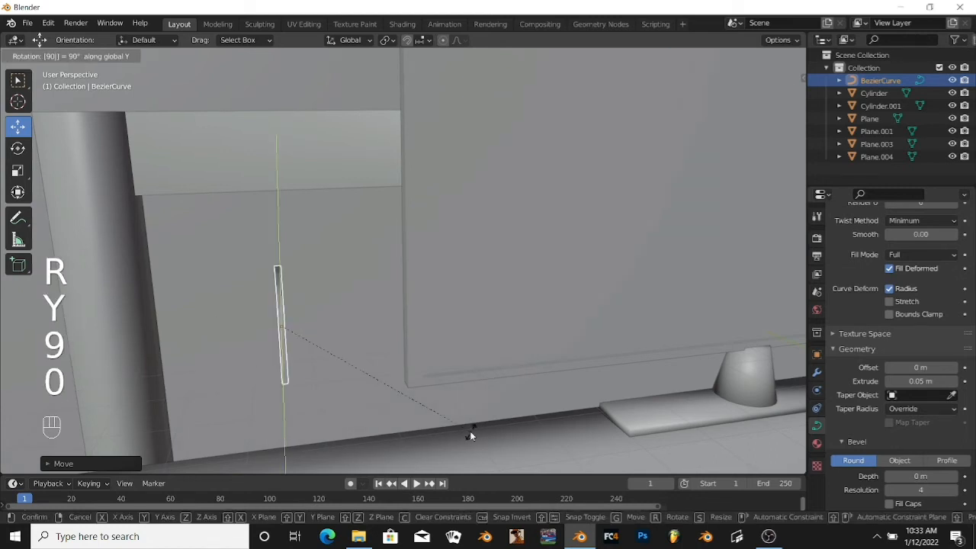
key(Return)
middle_drag(577, 372, 489, 399)
drag(596, 306, 601, 344)
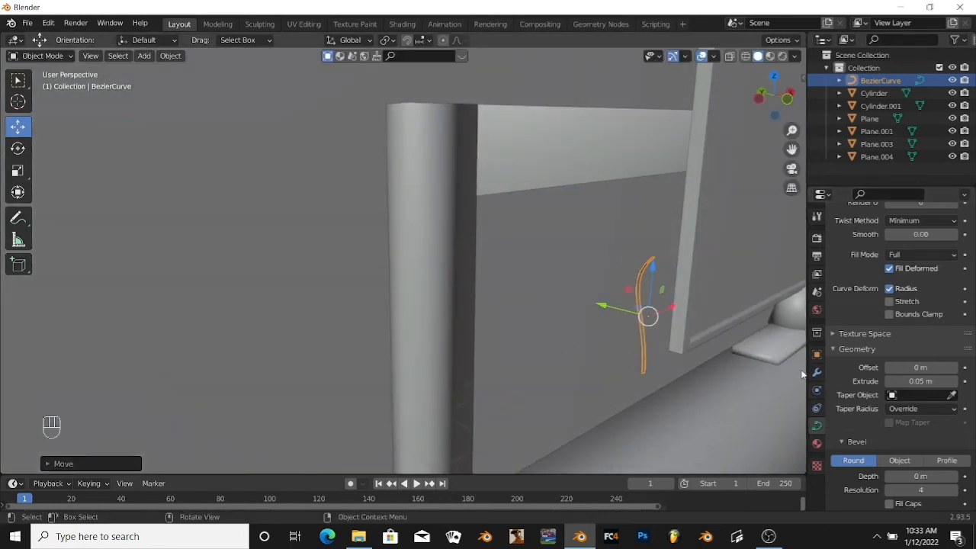
Step: Scale the curve along Z and move it along the Y and Z axes towards the bar frame
key(s)
key(z)
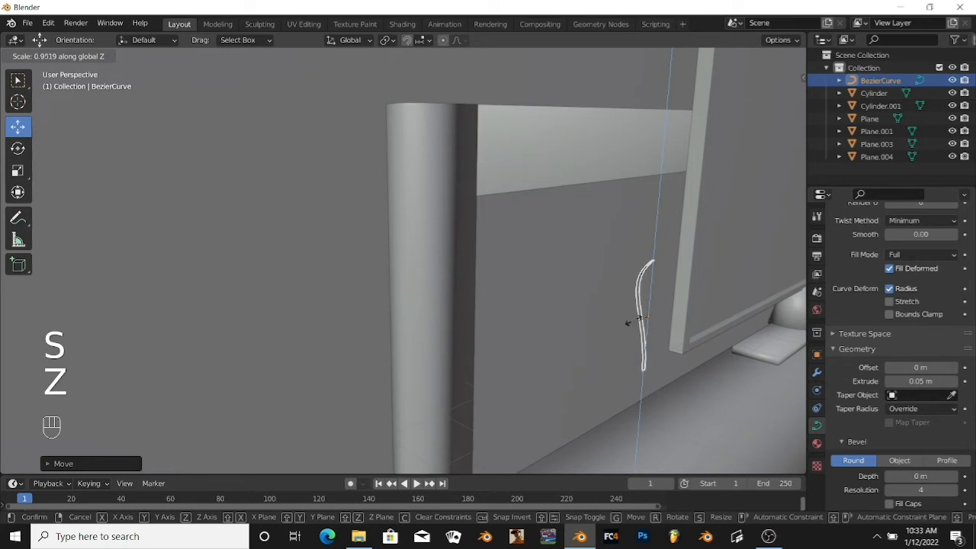
click(636, 390)
scroll(61, 139, down, 4)
middle_drag(183, 153, 285, 161)
drag(641, 236, 540, 263)
scroll(729, 259, up, 2)
shift+middle_drag(732, 237, 662, 248)
drag(583, 233, 585, 214)
Step: Return the curve's geometry offset to 0 m and nudge the curve along Z and Y beneath the crossbar
click(959, 369)
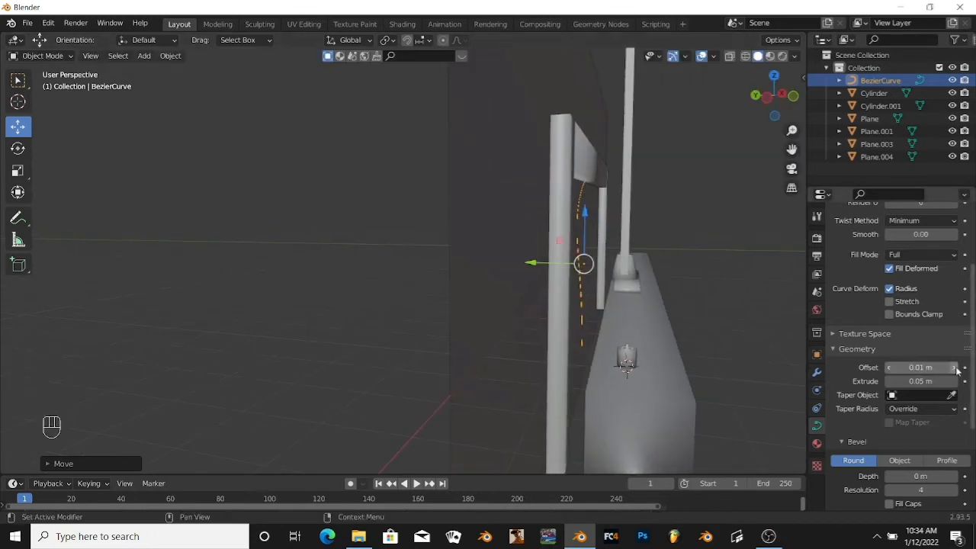
click(889, 368)
scroll(721, 296, up, 1)
middle_drag(720, 296, 660, 287)
drag(281, 223, 282, 204)
middle_drag(277, 257, 355, 257)
drag(555, 266, 543, 261)
middle_drag(455, 326, 608, 468)
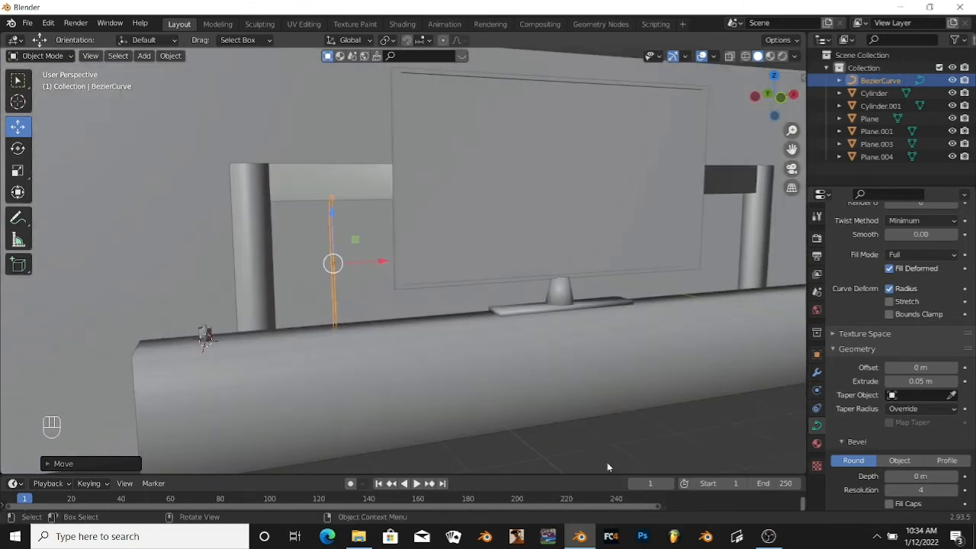
scroll(538, 403, down, 2)
middle_drag(557, 407, 514, 394)
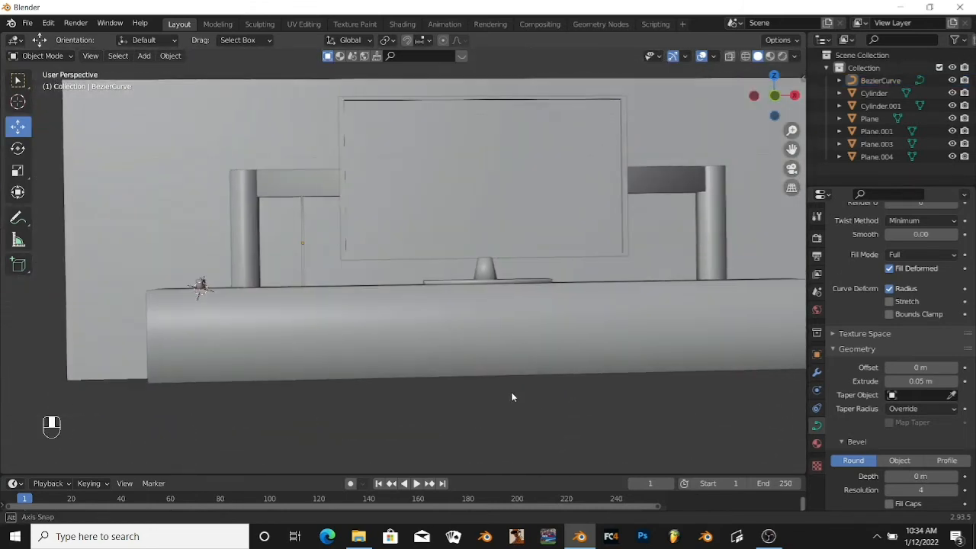
Step: Duplicate the curve twice along X, placing the copies behind the screen between the original curve and the stand
click(303, 227)
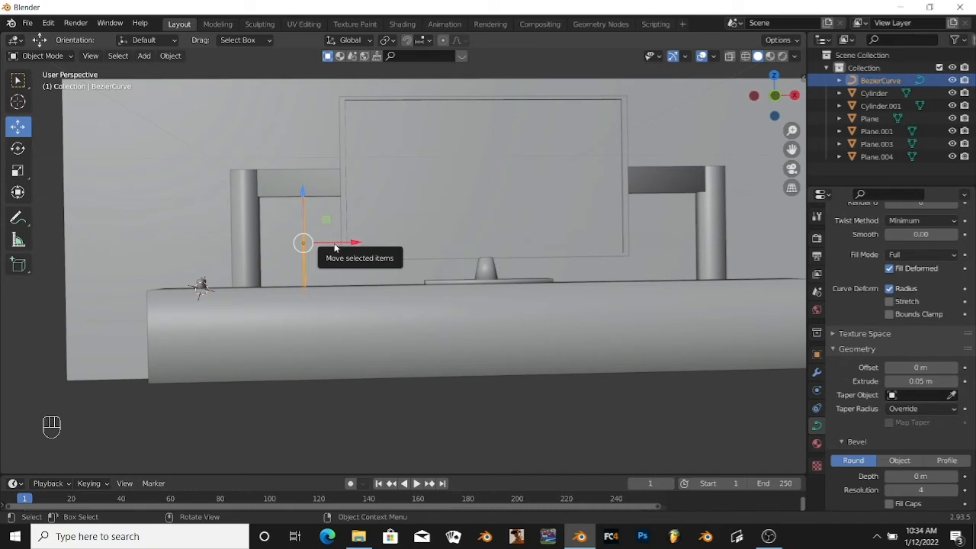
key(shift+d)
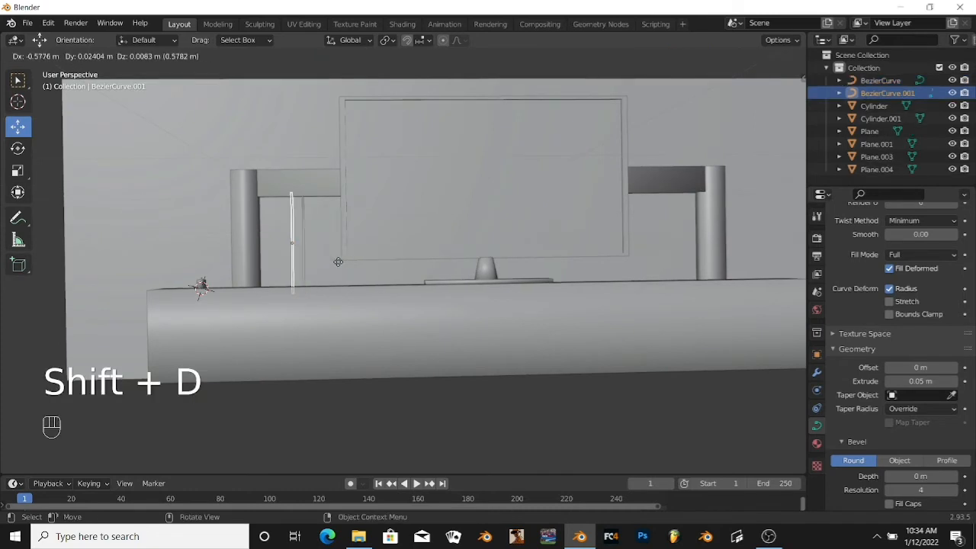
key(x)
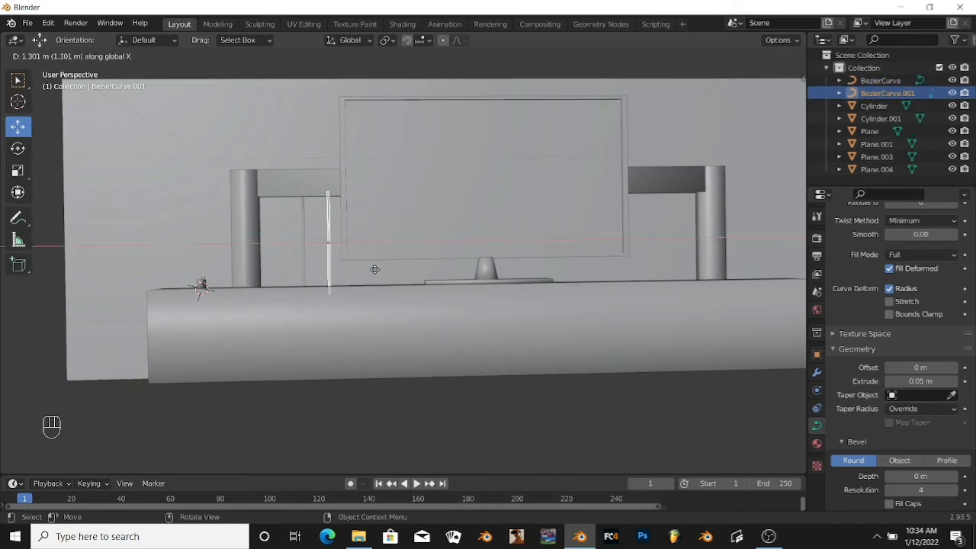
click(409, 279)
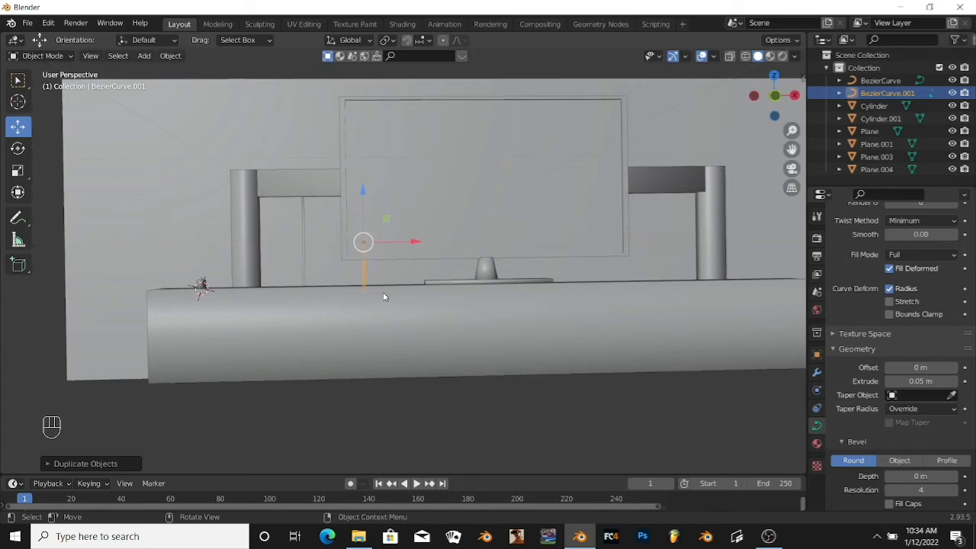
key(shift+d)
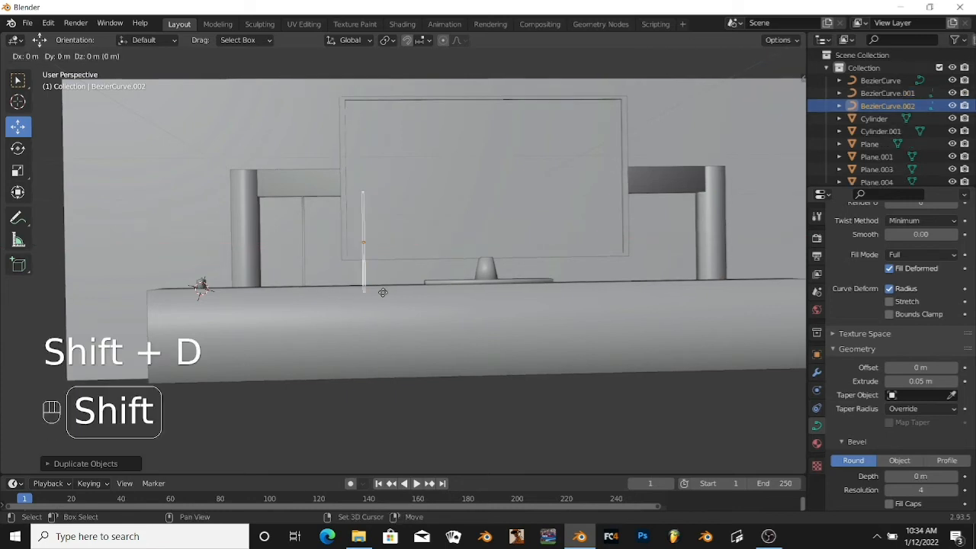
key(x)
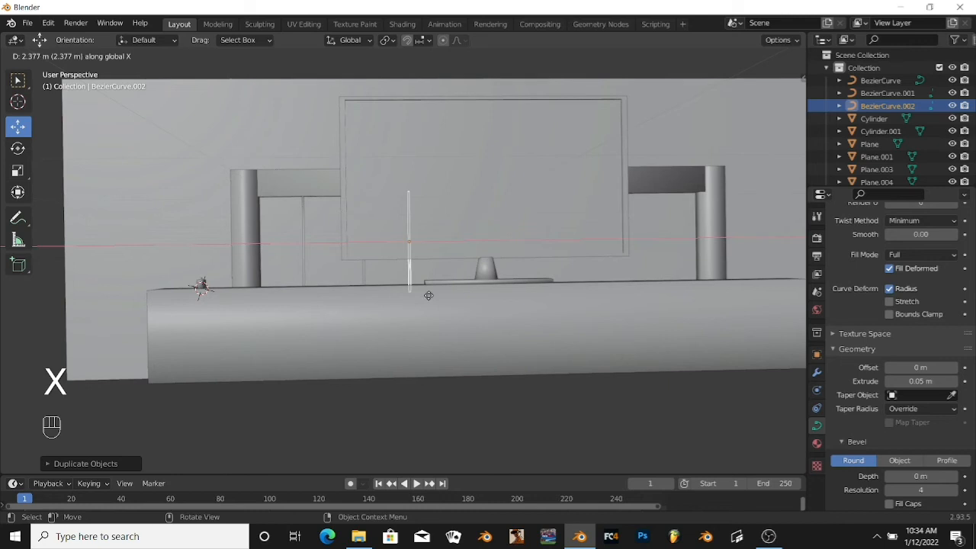
click(426, 301)
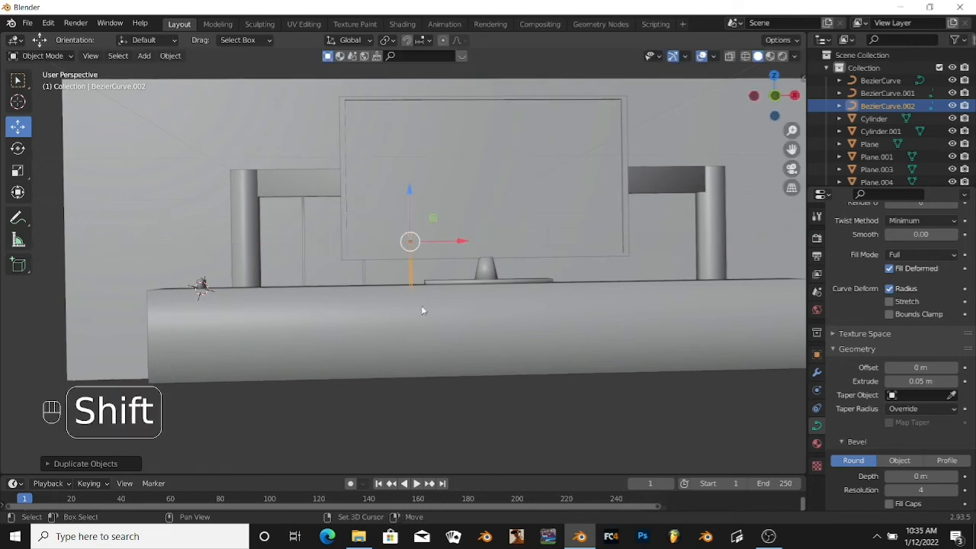
Step: Duplicate the newest curve along X to the far side of the TV stand, just past the stand's base
key(shift+d)
key(x)
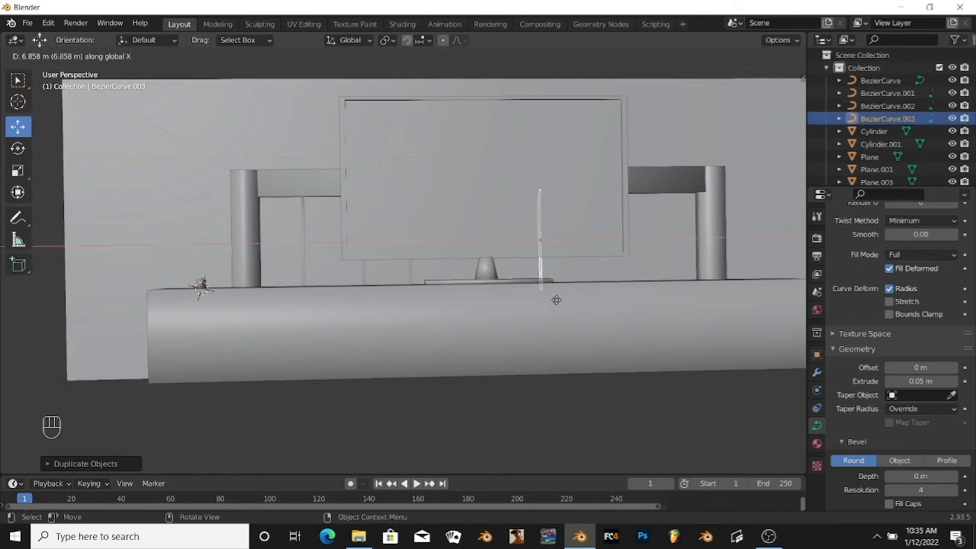
click(574, 291)
key(shift+x)
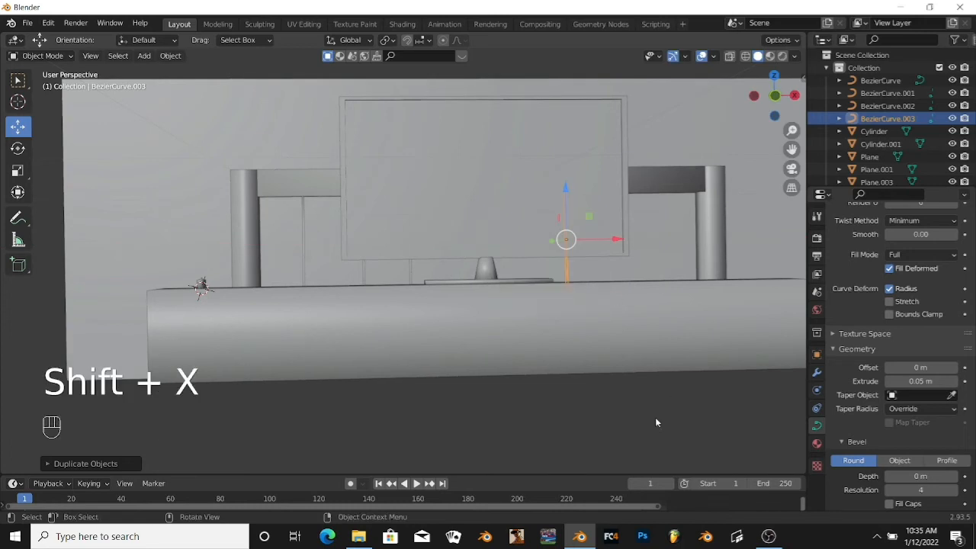
key(shift+d)
key(x)
right_click(639, 401)
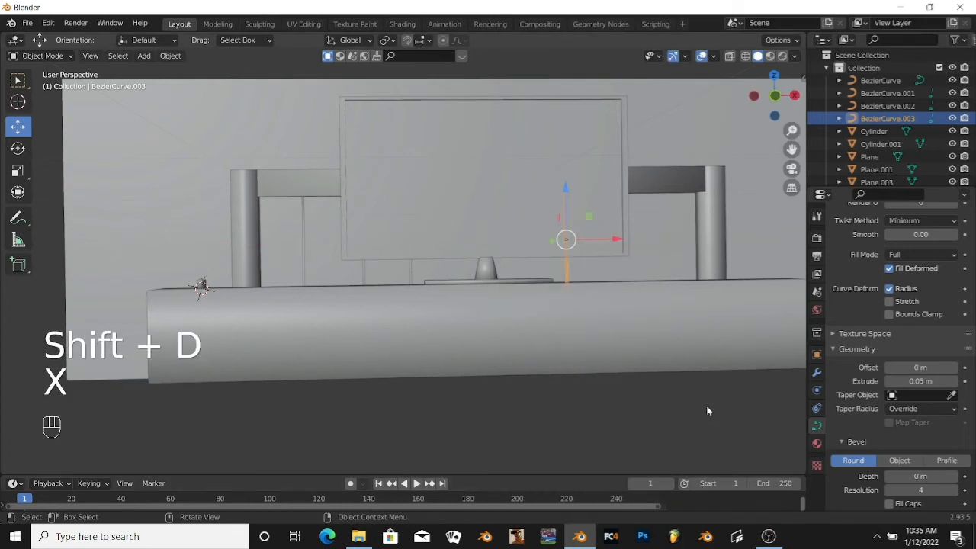
Step: Add two more curve copies along X, one near the screen's far edge and one between the screen and the pillar
key(shift+d)
key(x)
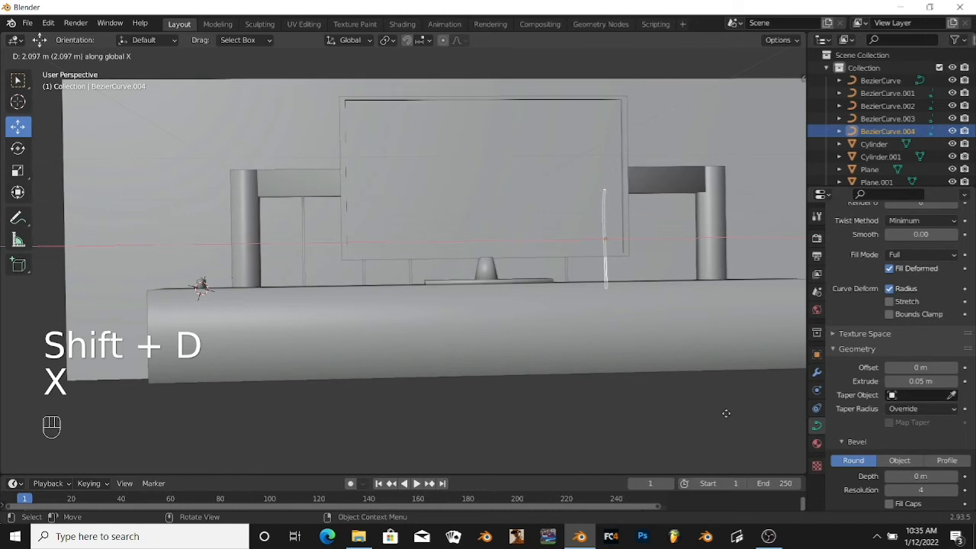
click(725, 413)
key(shift+d)
key(x)
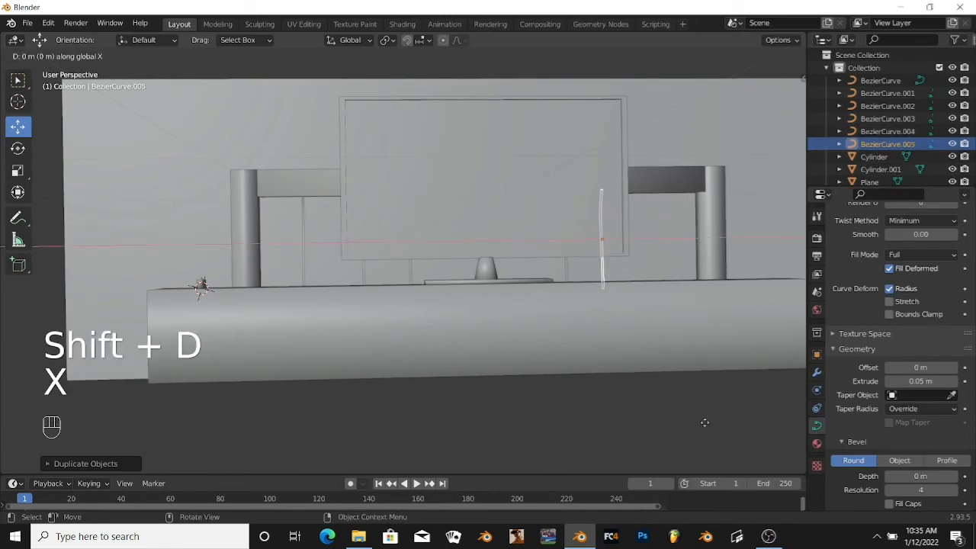
click(758, 417)
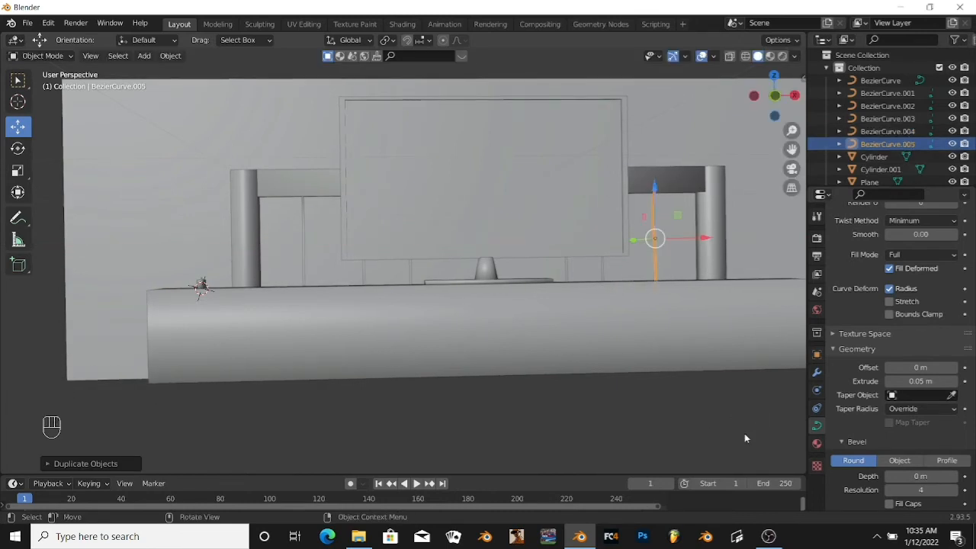
click(745, 438)
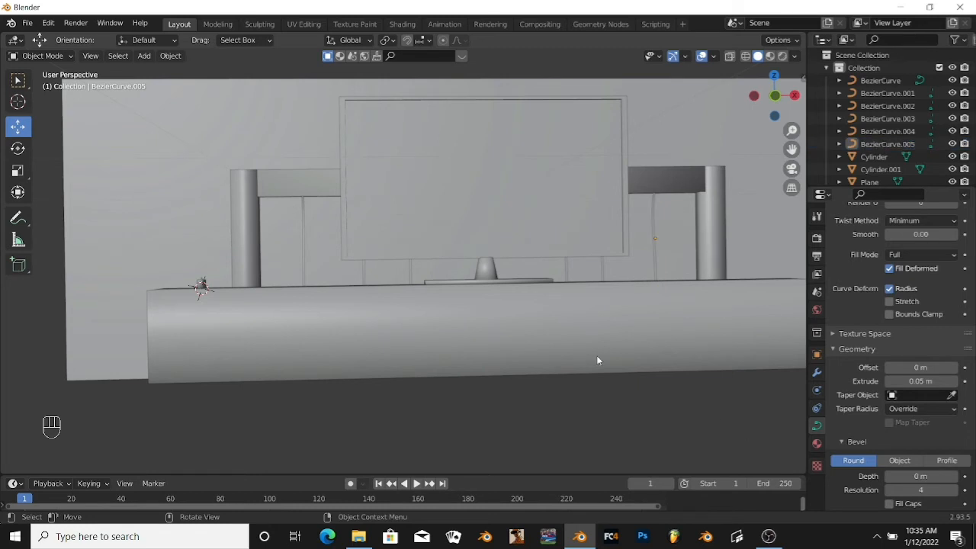
Step: Duplicate the curve beside the far pillar back along X and copy it again, placing one curve on each side of the stand's neck
click(660, 264)
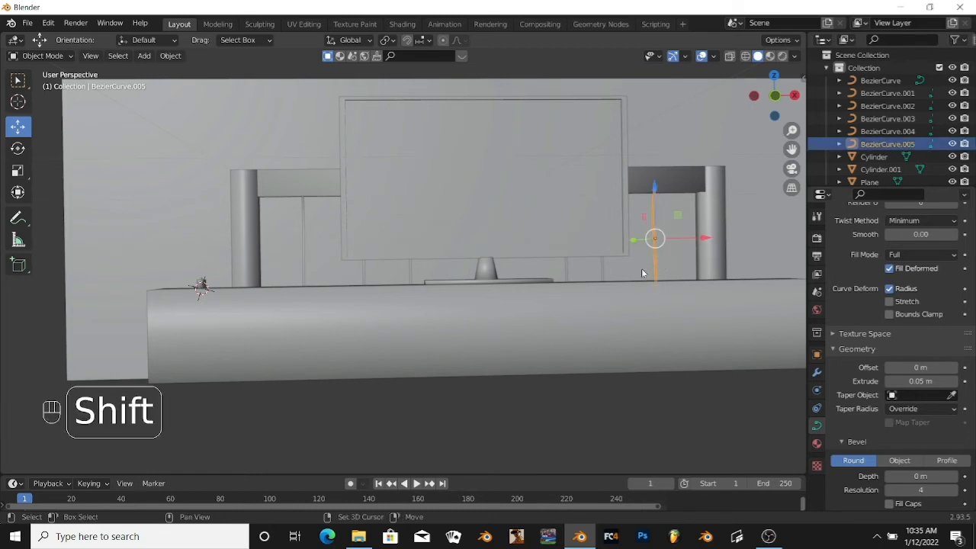
key(shift+d)
key(x)
click(448, 255)
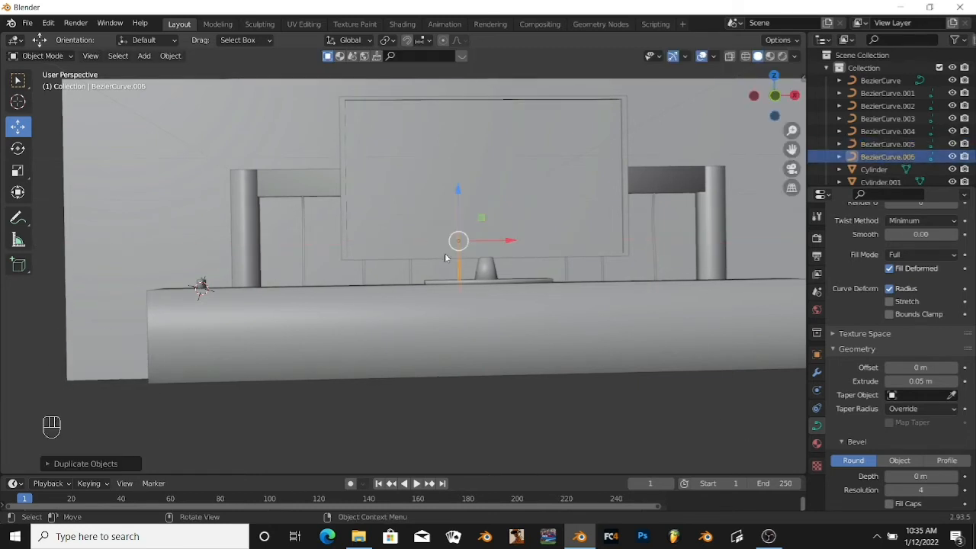
key(shift+x)
key(shift+d)
key(x)
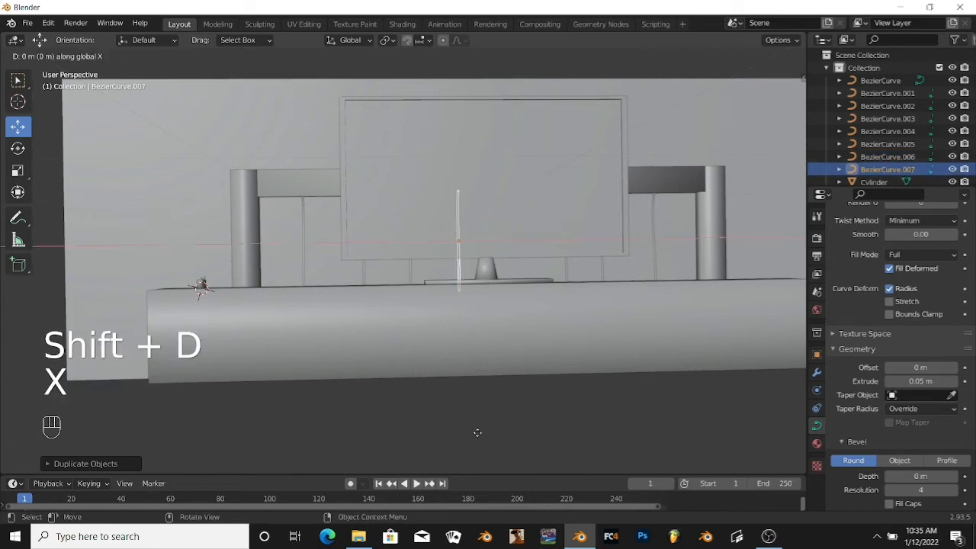
click(543, 431)
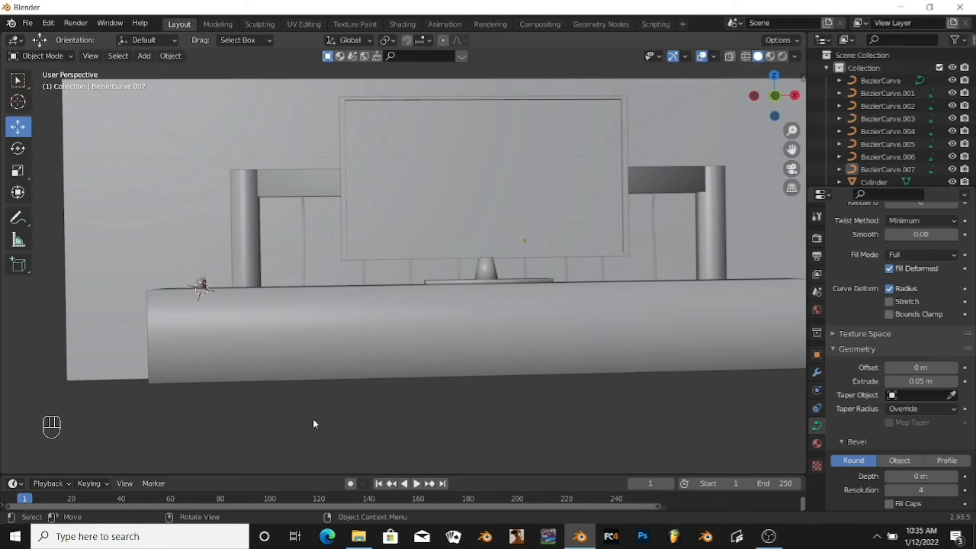
Step: Duplicate the small cylindrical container along X to the other side of the screen, and move the original along X
click(201, 287)
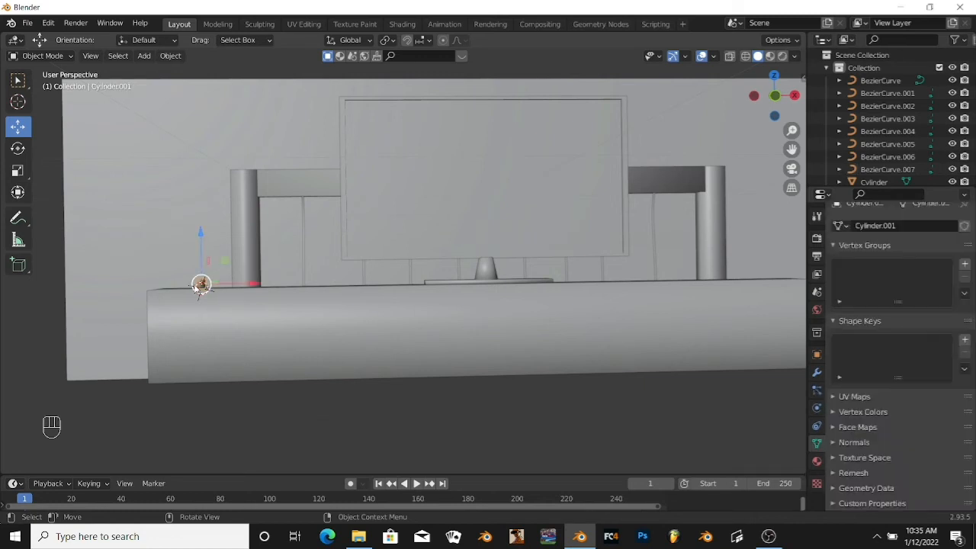
key(shift+d)
key(x)
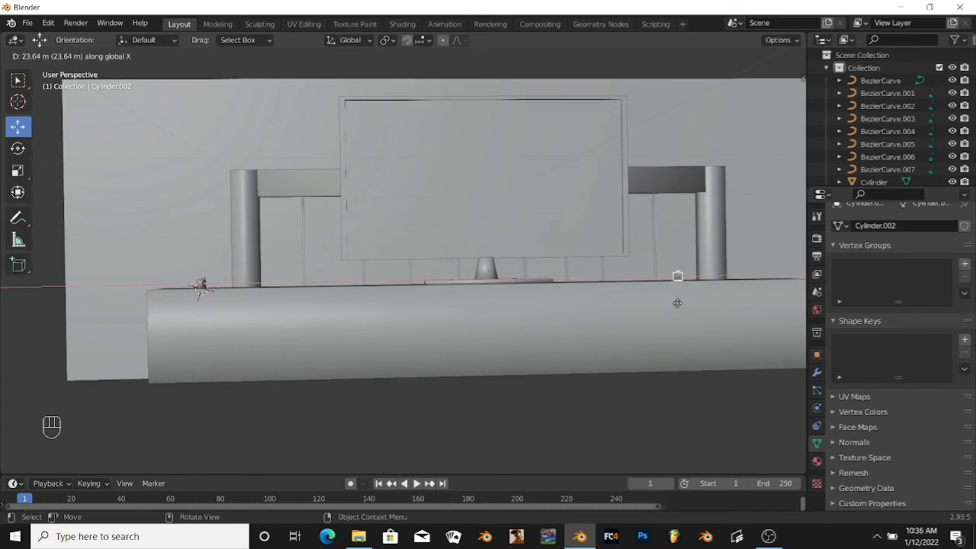
click(645, 295)
click(198, 284)
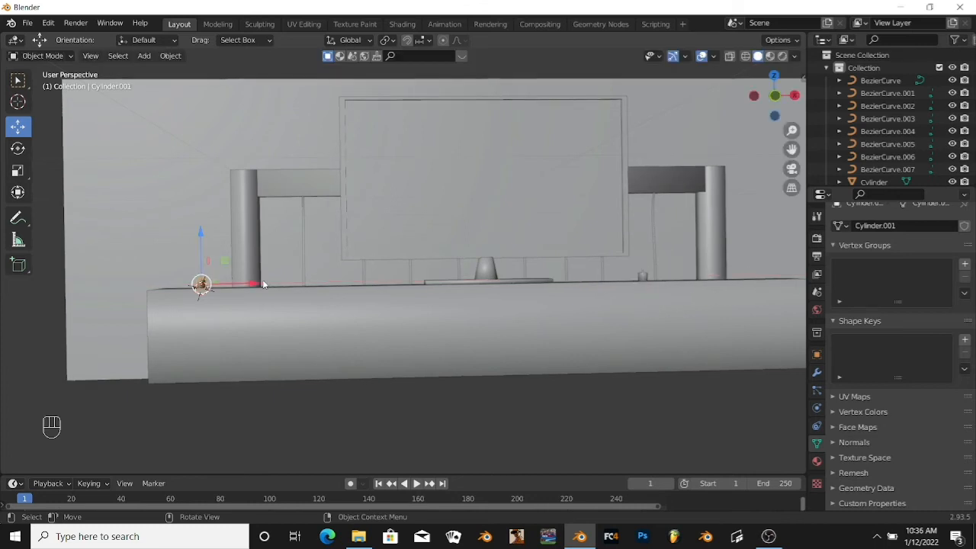
key(g)
key(x)
click(323, 282)
click(303, 257)
Step: Delete both small cylindrical containers from the top of the console
scroll(451, 286, up, 2)
scroll(451, 287, up, 1)
scroll(399, 279, up, 2)
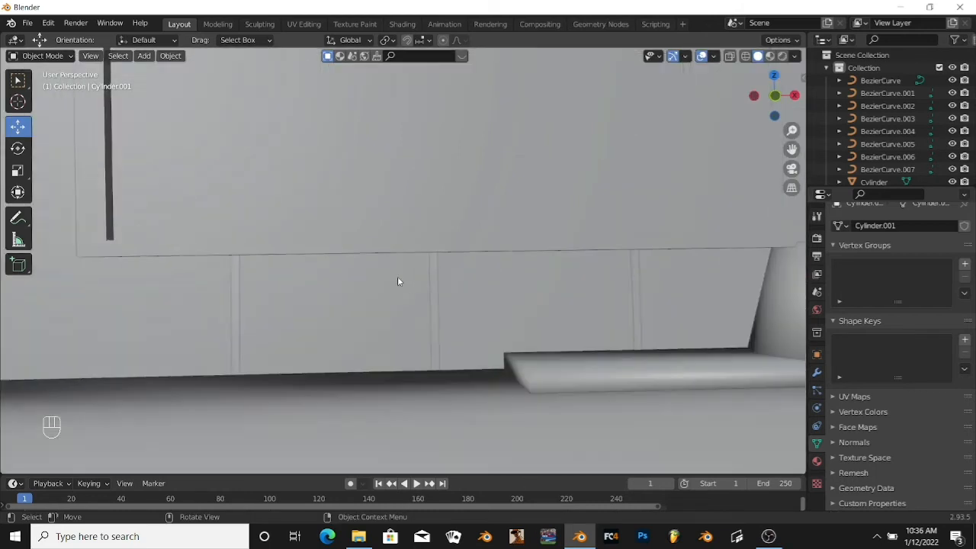
scroll(397, 281, down, 4)
middle_drag(397, 282, 422, 353)
key(x)
click(427, 416)
click(162, 280)
key(x)
click(198, 301)
middle_drag(199, 319, 155, 338)
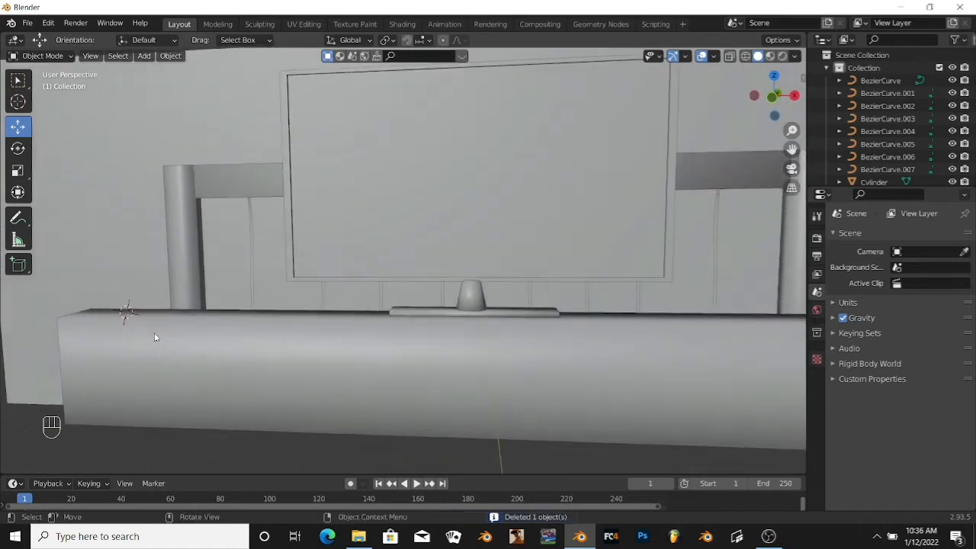
Step: Select the TV screen, place the 3D cursor on its surface and add a text object there
scroll(168, 330, down, 5)
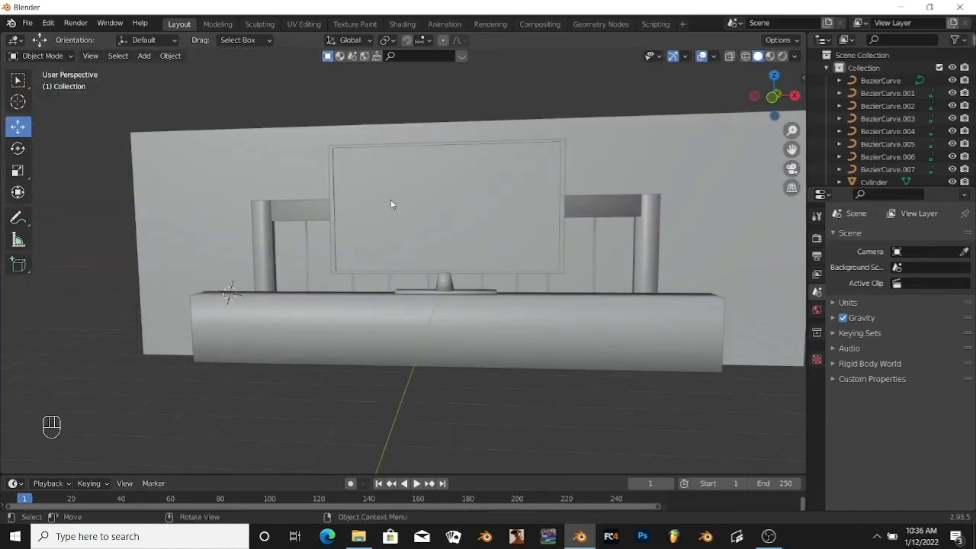
click(404, 208)
shift+click(418, 272)
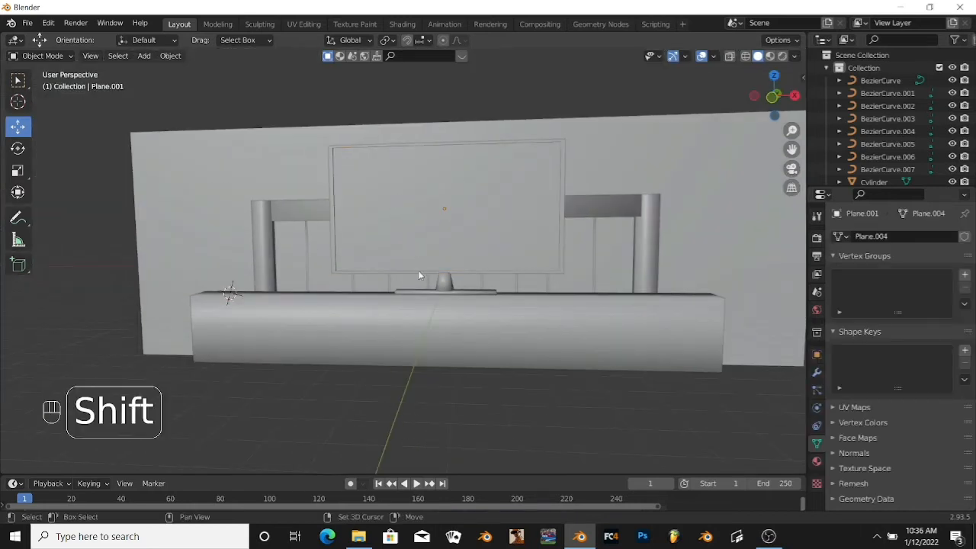
shift+click(406, 229)
shift+right_click(418, 209)
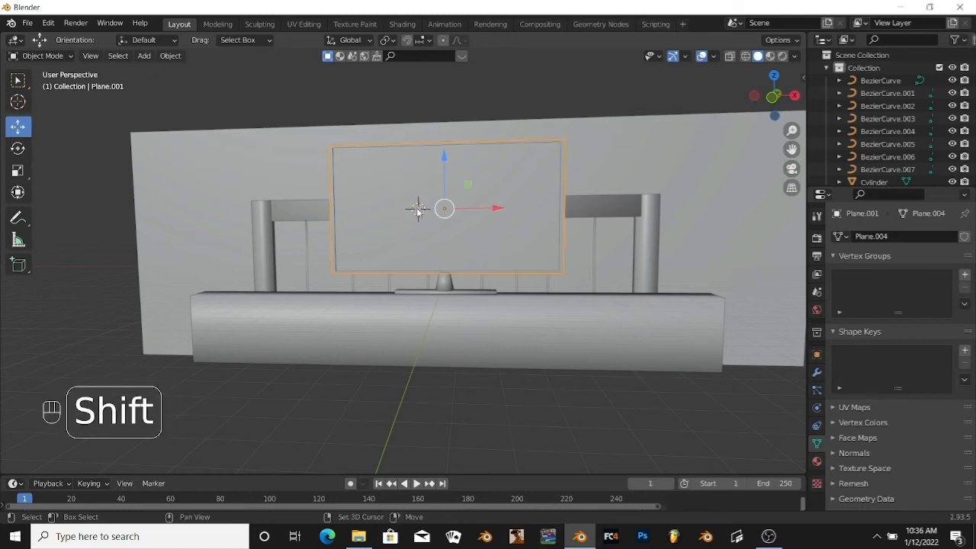
key(shift+a)
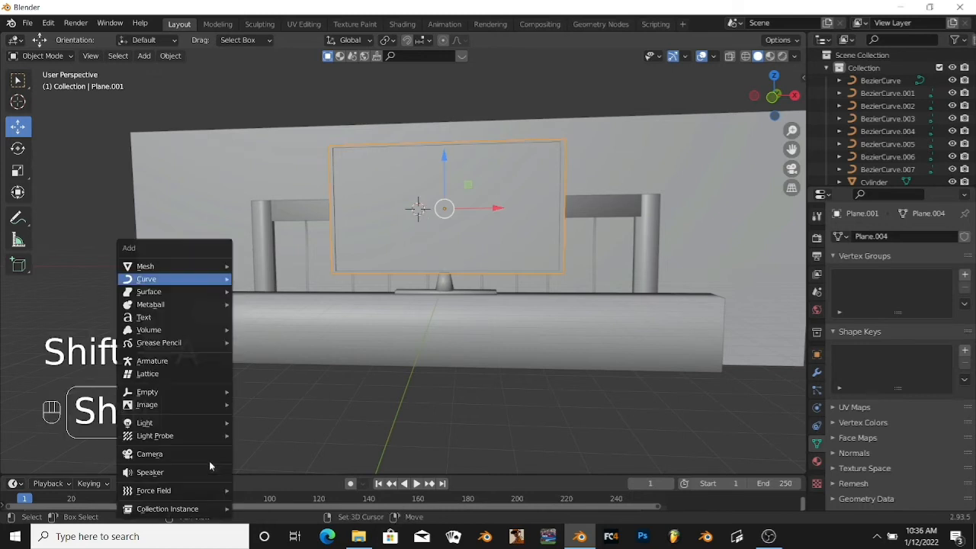
click(148, 315)
Step: Rotate the text 90 degrees about X so it stands upright and move it along Y in front of the screen
middle_drag(302, 308, 235, 368)
key(r)
key(x)
key(9)
key(0)
key(Return)
middle_drag(247, 311, 358, 320)
drag(474, 203, 491, 204)
middle_drag(621, 227, 461, 270)
Step: Replace the default wording of the text object on the TV screen with NETFLIX
scroll(457, 230, up, 5)
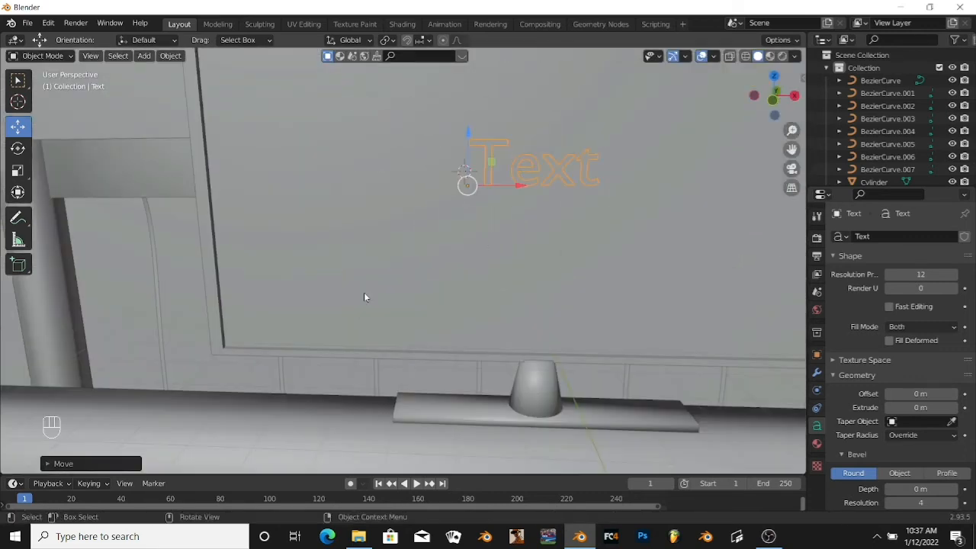
key(Tab)
key(BackSpace)
key(BackSpace)
key(BackSpace)
key(BackSpace)
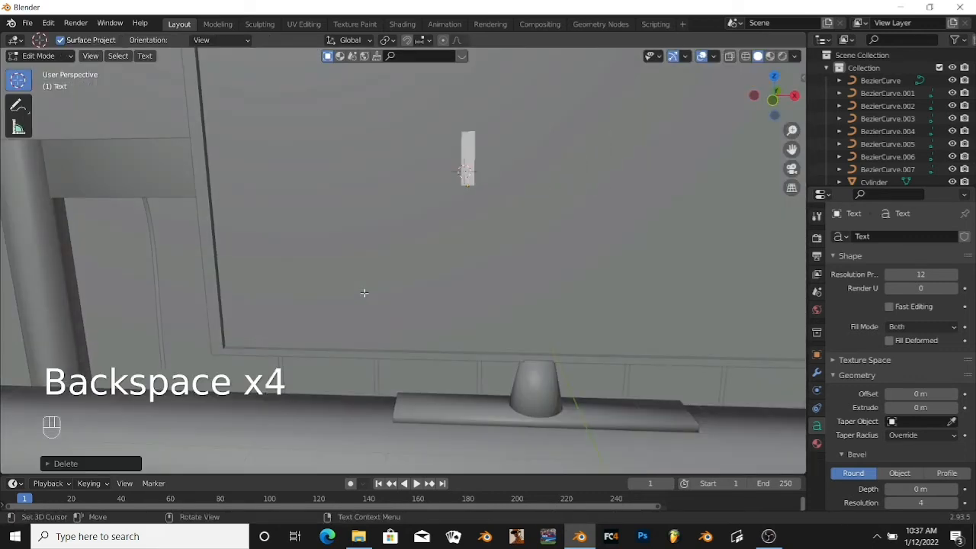
text(N)
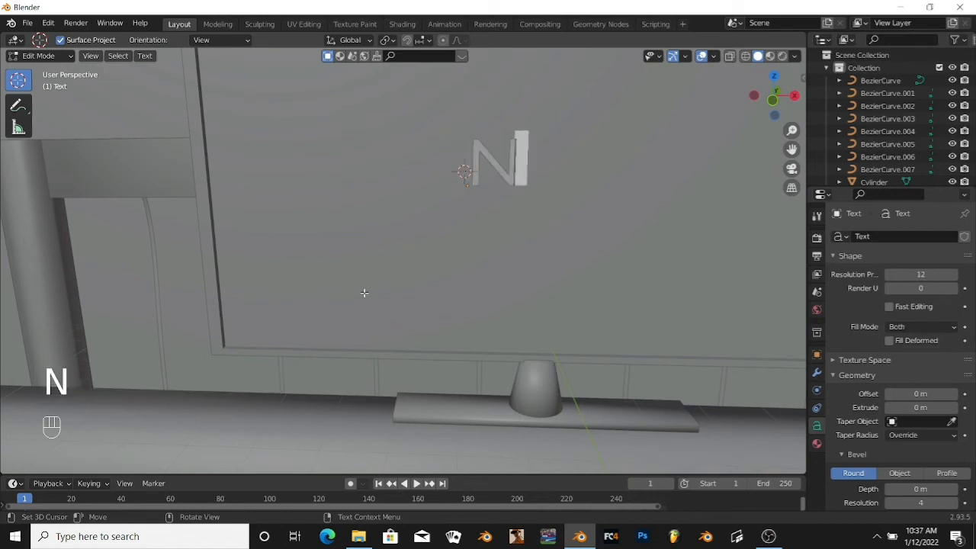
text(ETFL)
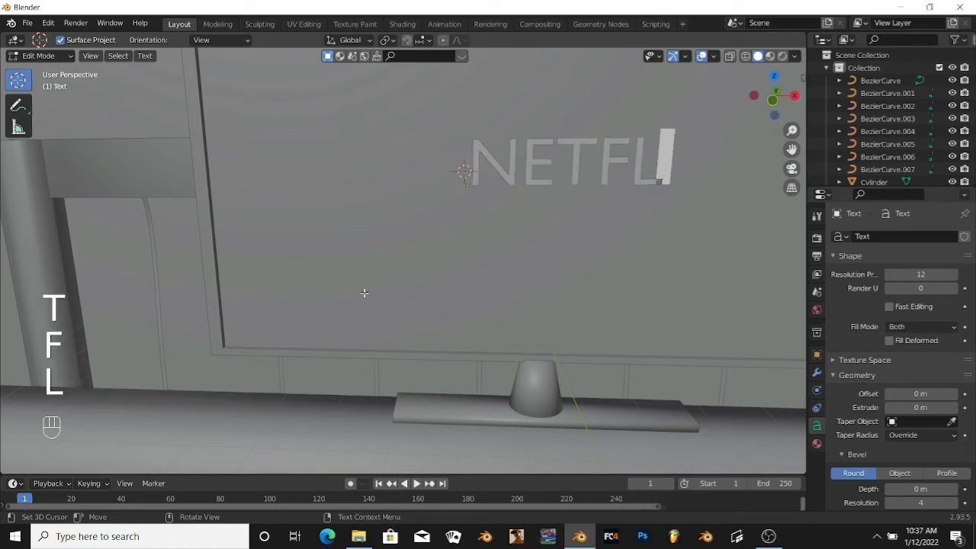
text(IX)
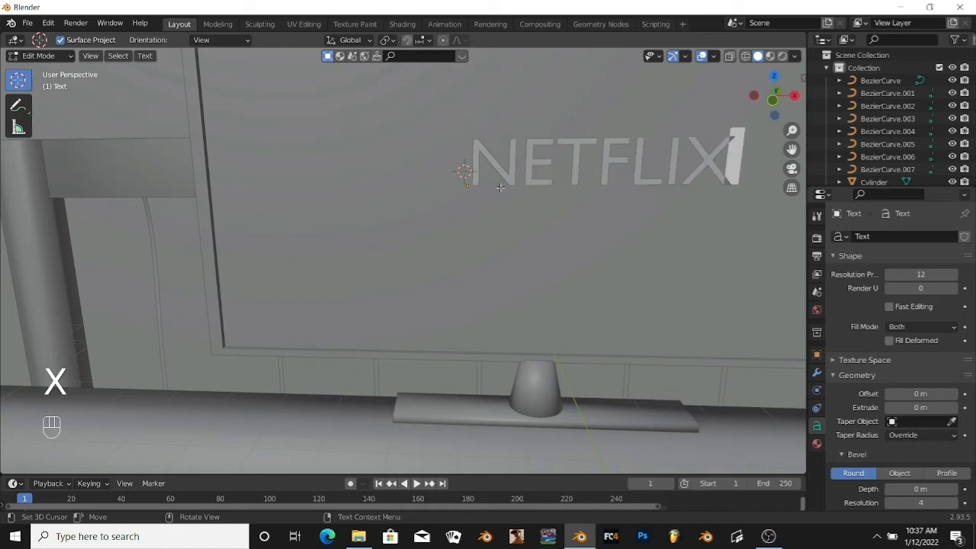
key(Tab)
Step: Give the NETFLIX lettering thickness by raising its Extrude value in 0.01 m increments
scroll(569, 188, down, 3)
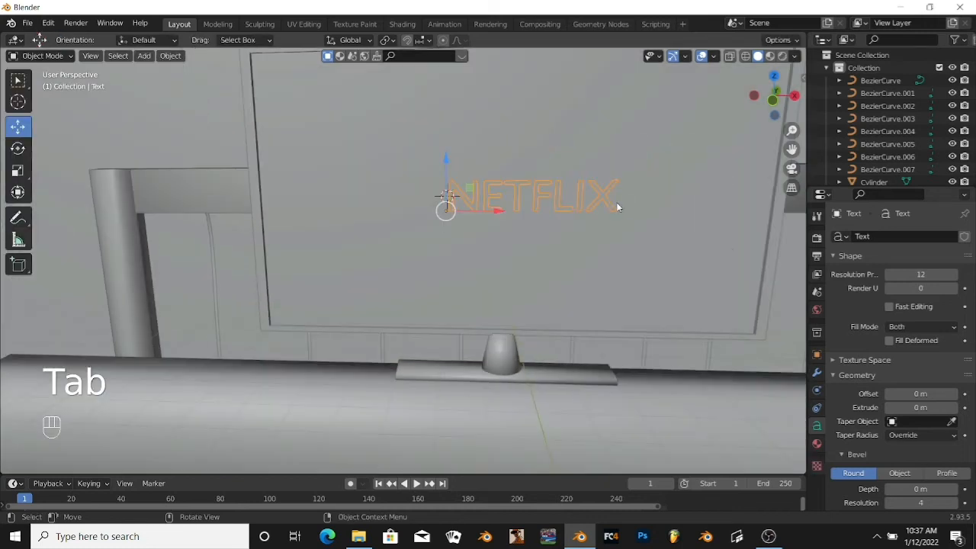
click(955, 409)
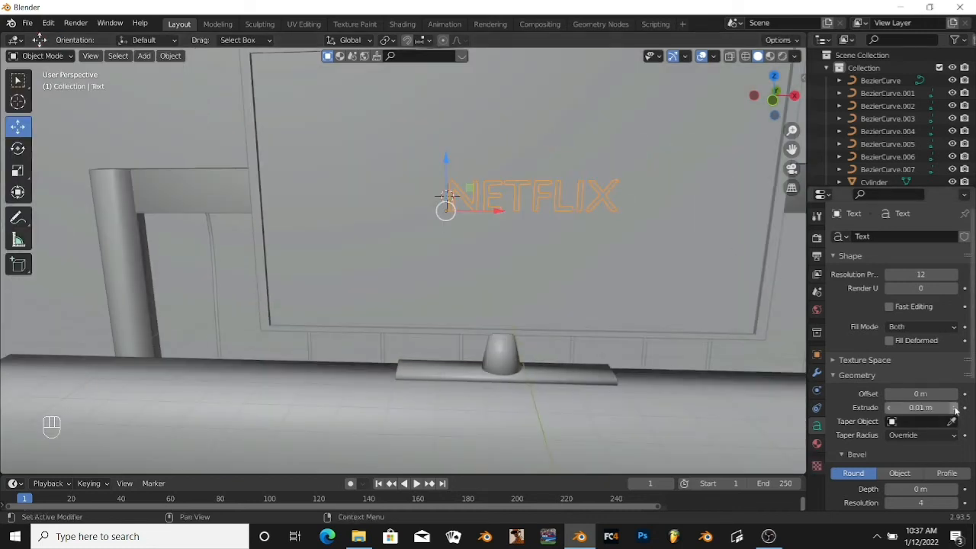
mouse_move(408, 377)
middle_down()
mouse_move(447, 382)
mouse_move(639, 342)
mouse_move(727, 290)
mouse_move(601, 296)
mouse_move(396, 367)
middle_up()
scroll(687, 307, up, 2)
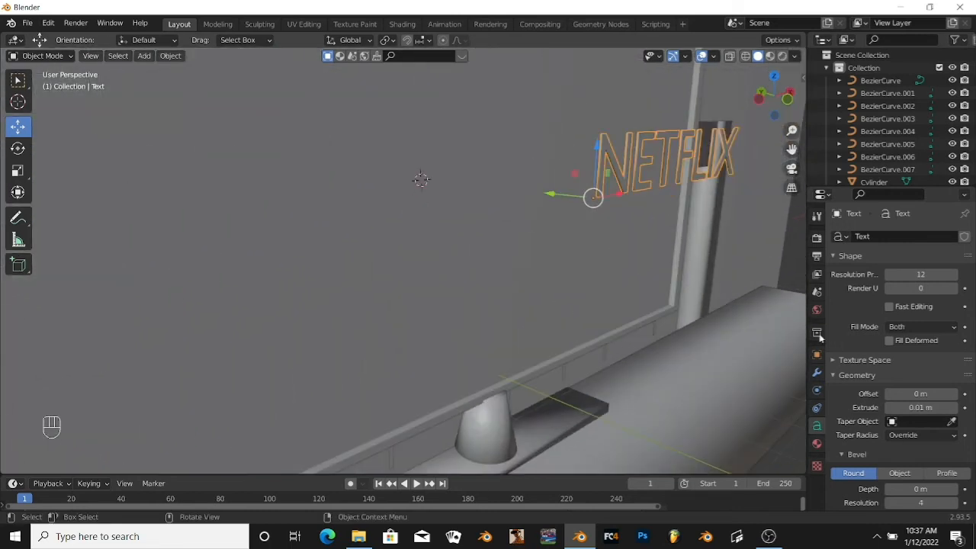
click(956, 408)
click(957, 408)
click(956, 408)
scroll(633, 215, down, 2)
middle_drag(733, 354, 663, 341)
scroll(920, 464, down, 1)
Step: Load a Times New Roman bold italic font file as the regular font of the NETFLIX text
scroll(921, 463, down, 5)
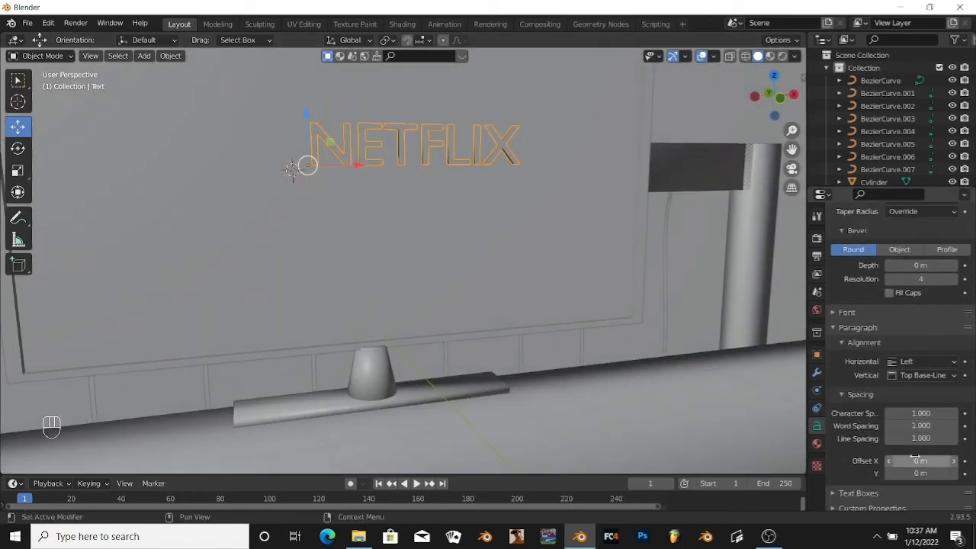
click(834, 308)
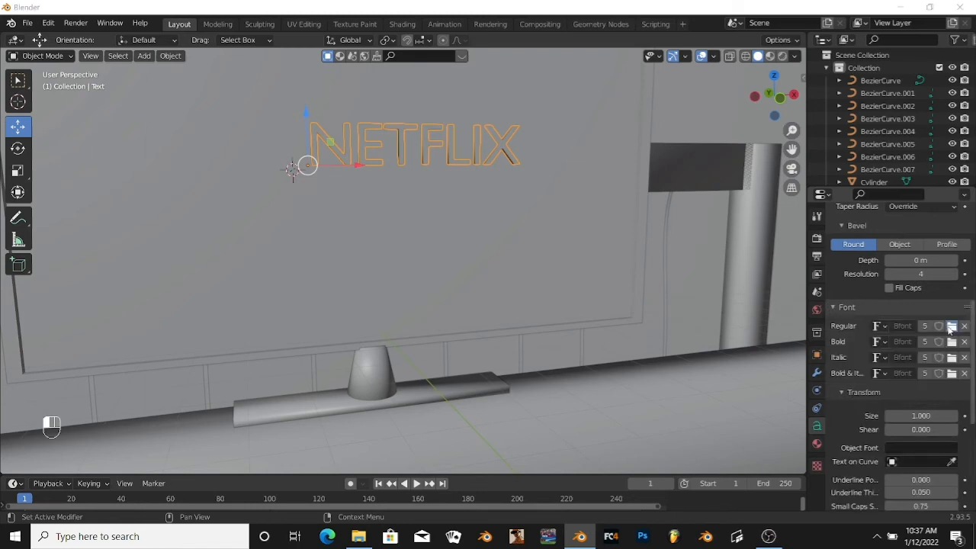
click(951, 327)
scroll(639, 345, down, 3)
scroll(640, 345, down, 8)
scroll(637, 346, down, 10)
scroll(638, 341, down, 5)
click(638, 341)
click(692, 447)
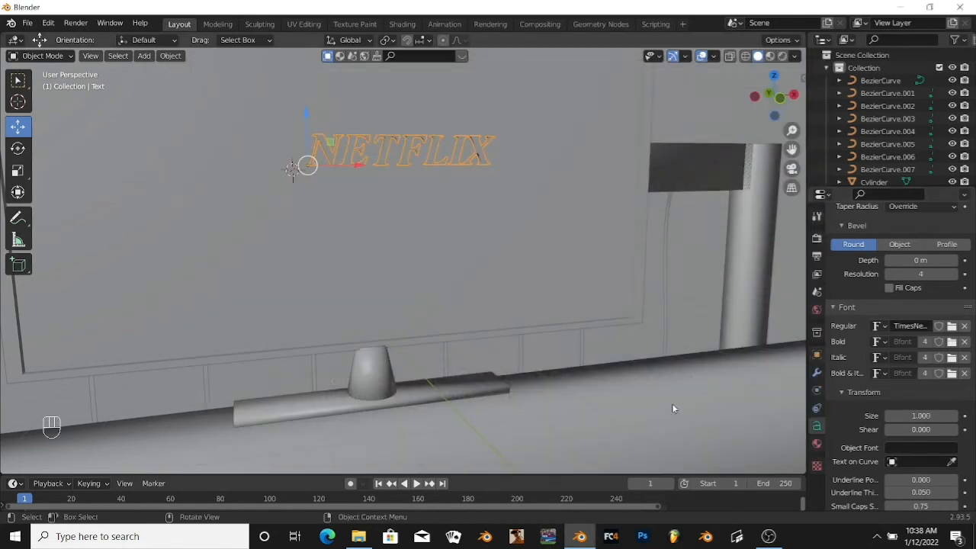
Step: Scale the NETFLIX text up by about 1.2 and move it along Z and X to centre it on the screen
scroll(671, 404, down, 4)
drag(286, 157, 289, 145)
key(s)
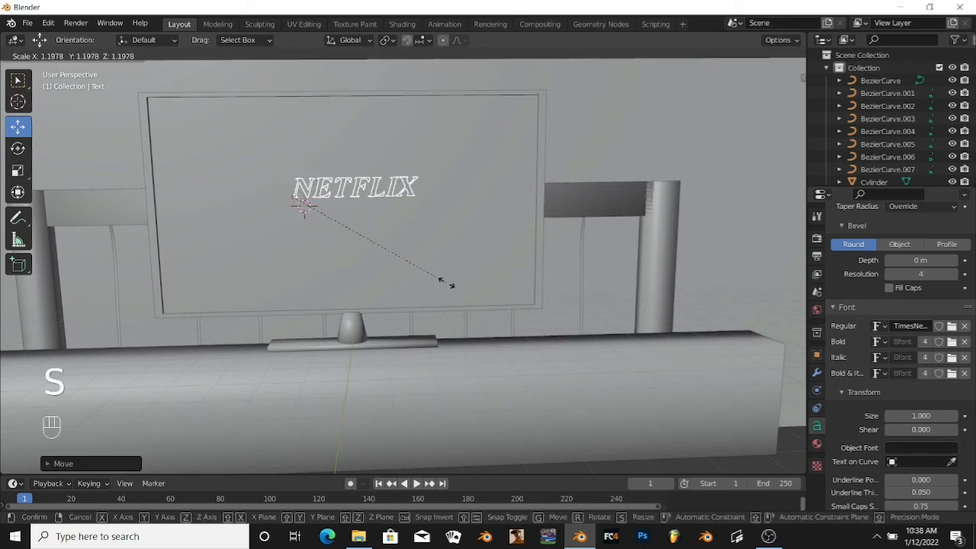
click(450, 286)
drag(345, 200, 332, 200)
scroll(366, 232, down, 3)
Step: Move the NETFLIX text back along Y until it sits against the TV screen's surface, and deselect it
middle_drag(543, 455, 643, 163)
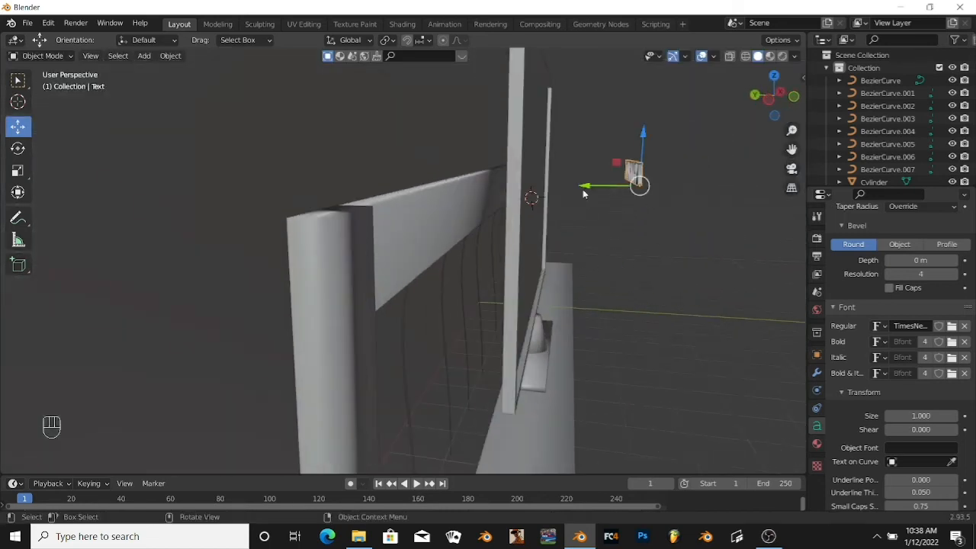
drag(623, 175, 479, 178)
click(659, 233)
middle_drag(679, 234, 568, 242)
scroll(392, 195, down, 4)
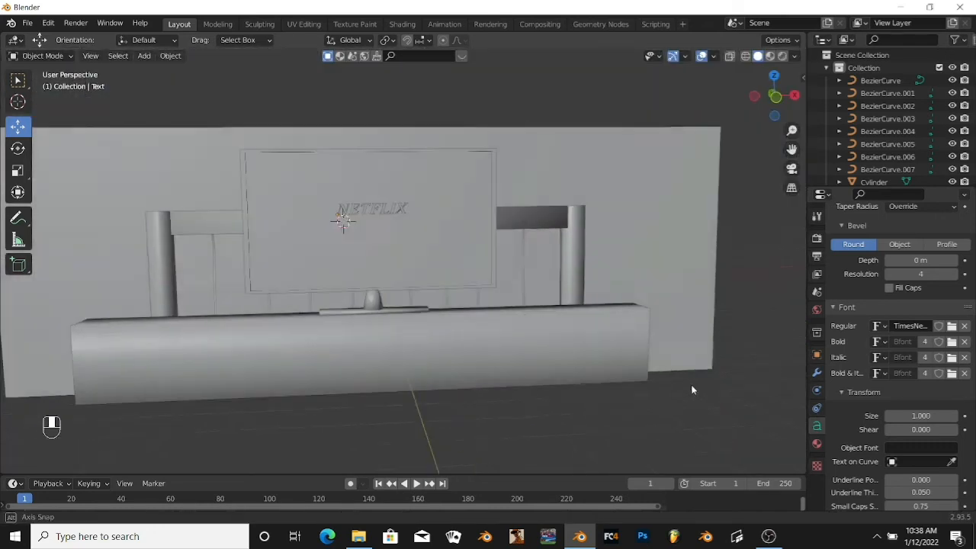
Step: Create a new material on the bar frame behind the TV and name it BACK
middle_drag(686, 385, 414, 378)
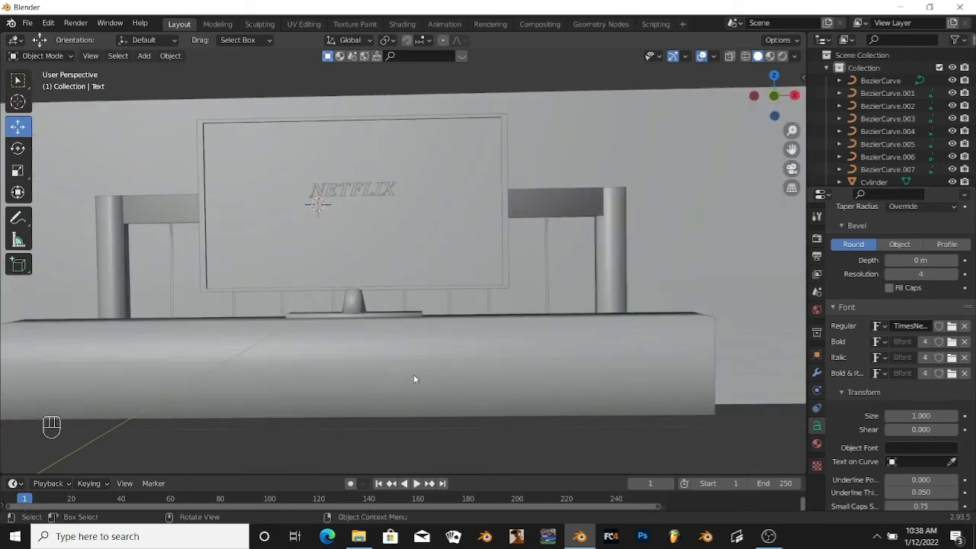
click(587, 203)
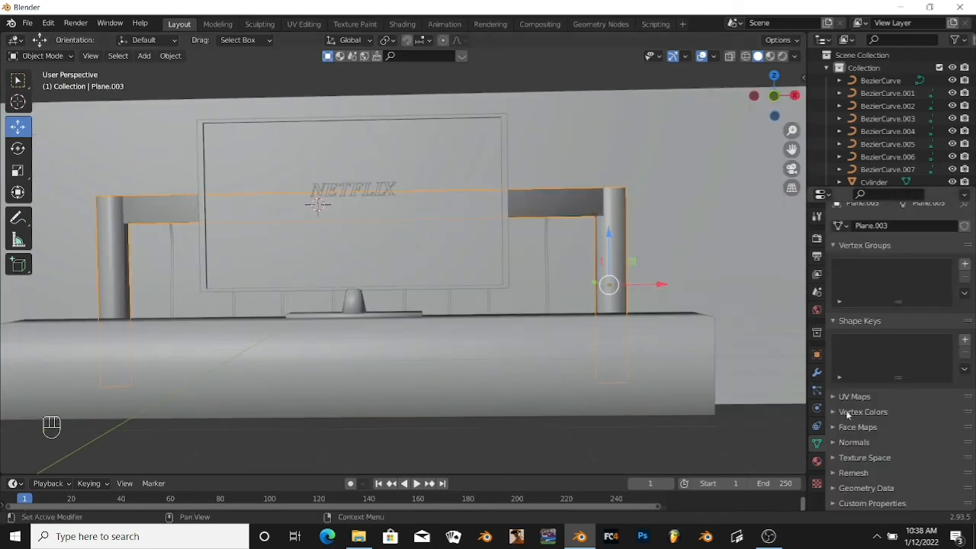
click(817, 461)
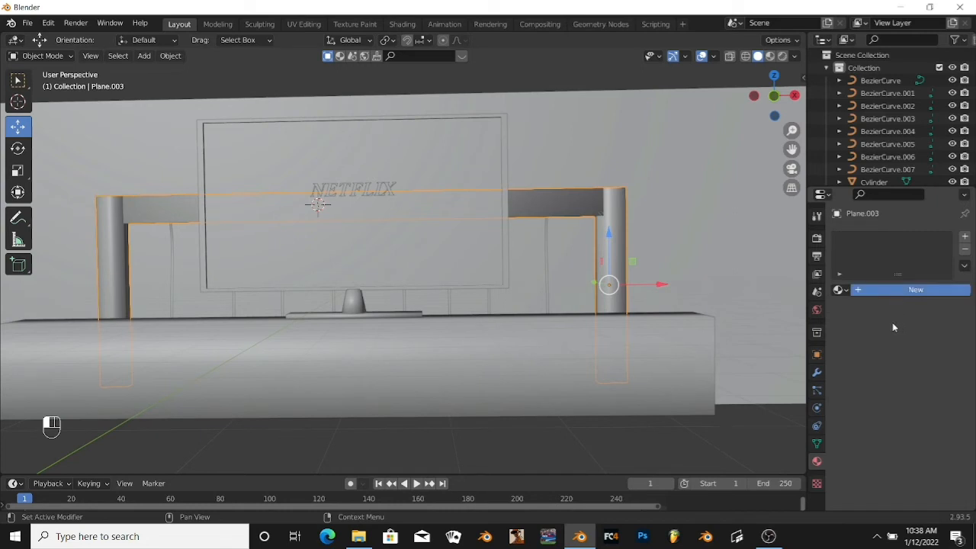
click(934, 290)
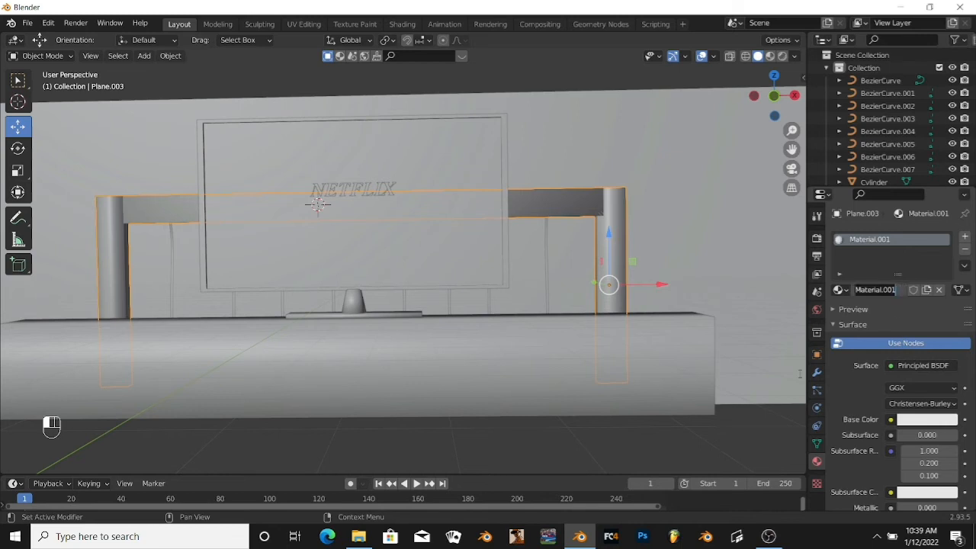
key(Return)
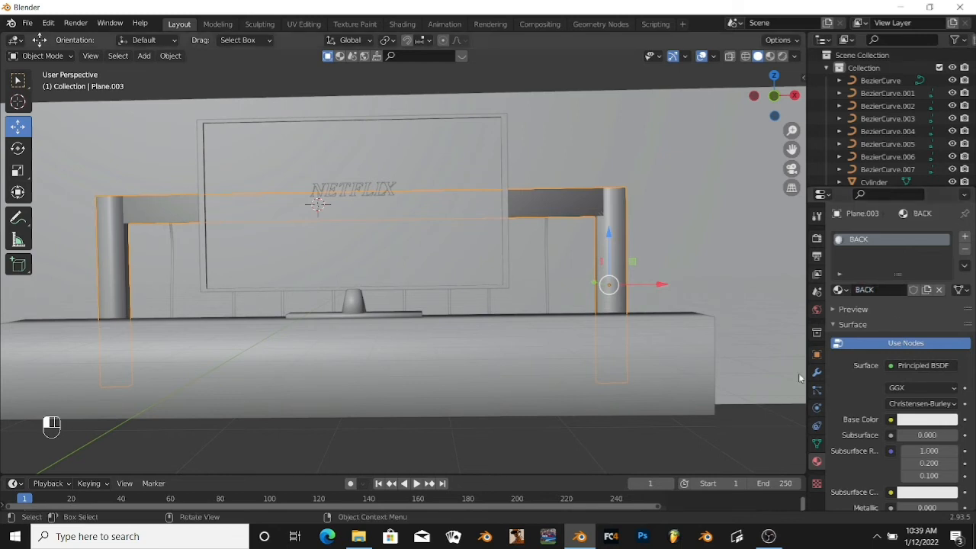
Step: Switch the viewport to material preview and darken the BACK material's base color to black
click(770, 57)
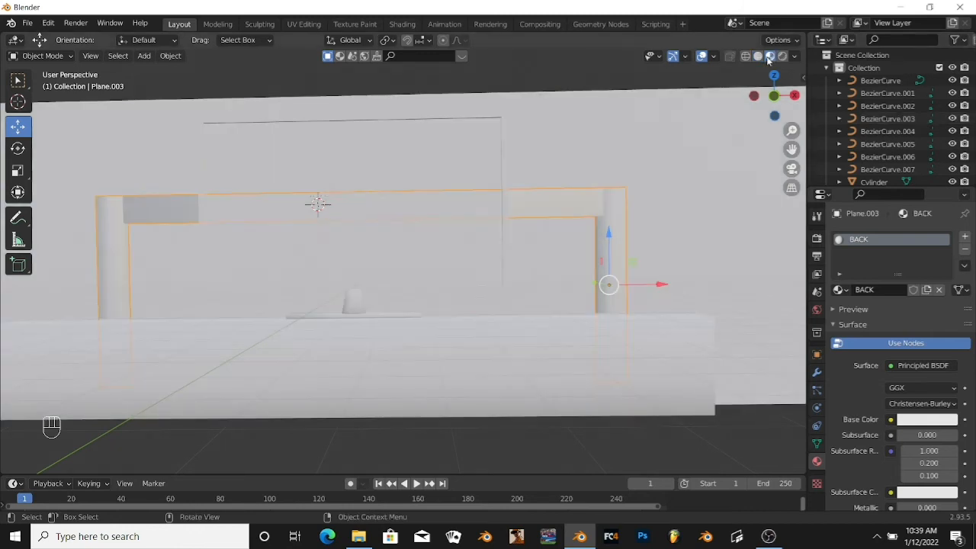
scroll(900, 382, down, 1)
click(927, 399)
drag(948, 237, 948, 310)
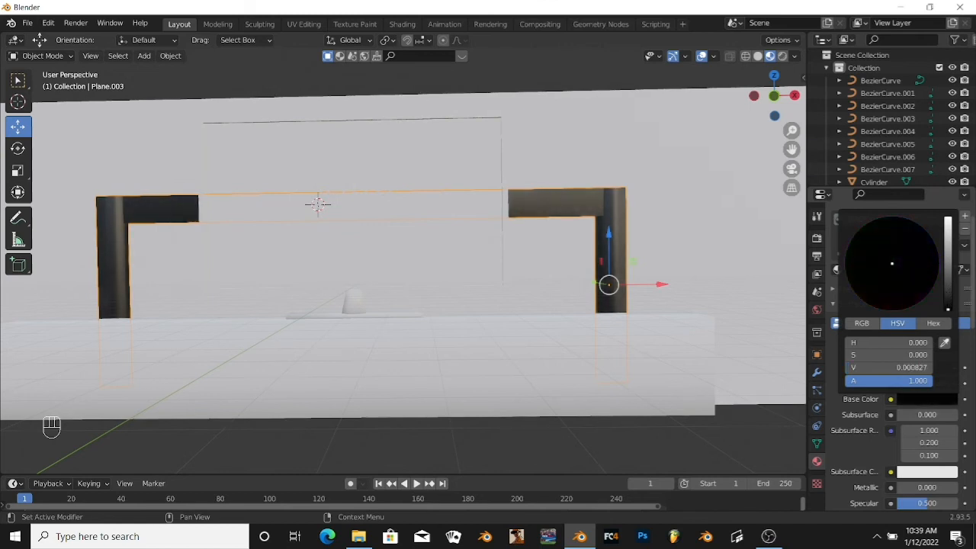
Step: Set the BACK material's Metallic value to 1.000 and deselect the bar frame
scroll(915, 381, down, 2)
click(923, 447)
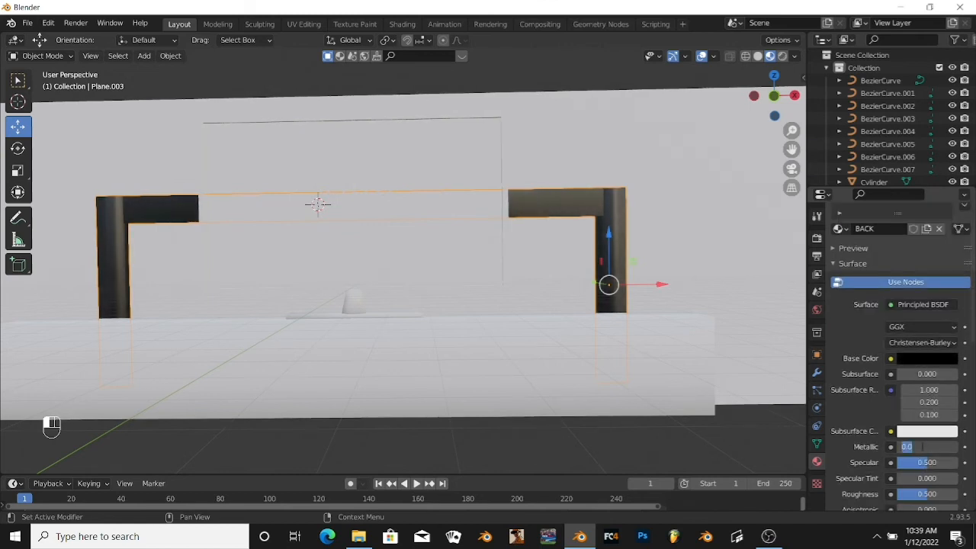
key(Return)
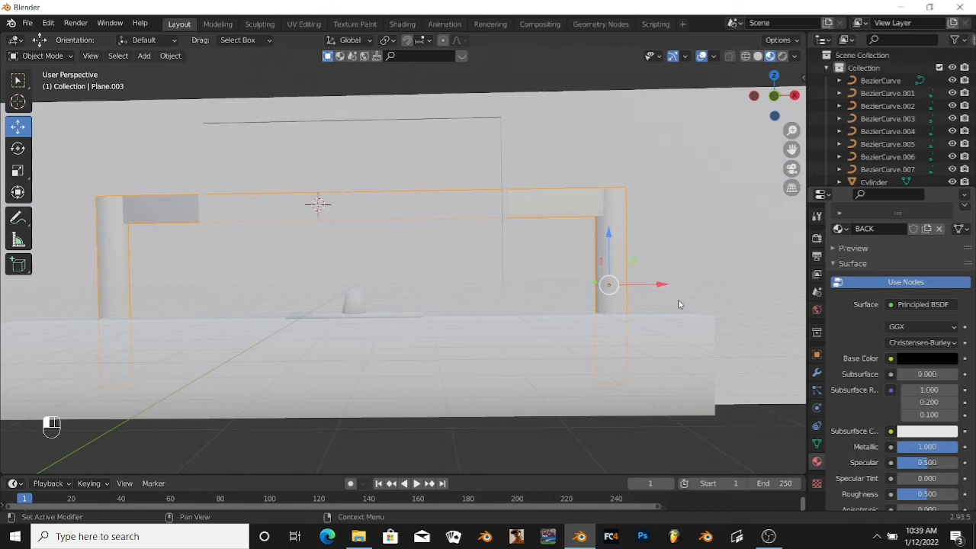
key(alt+a)
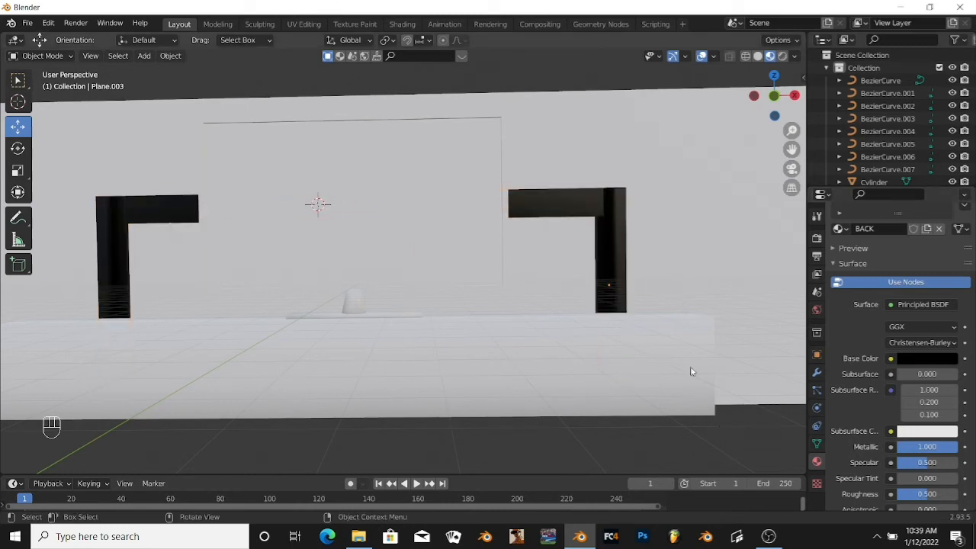
Step: Assign the existing BACK material to the long console under the TV, and deselect it
click(660, 403)
click(839, 290)
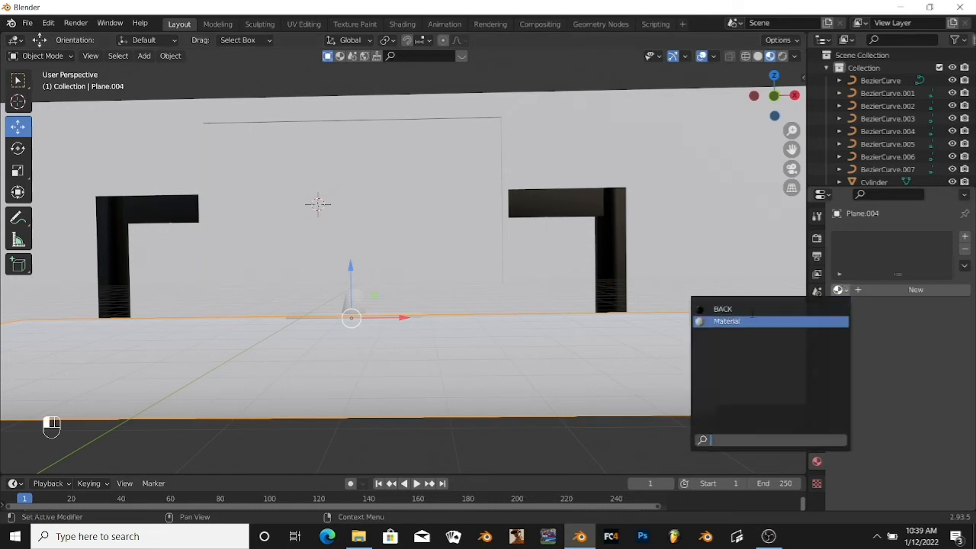
click(713, 307)
click(742, 449)
Step: Assign the existing BACK material to the TV's cylindrical stand, and deselect it
middle_drag(728, 254, 556, 358)
click(391, 287)
click(840, 290)
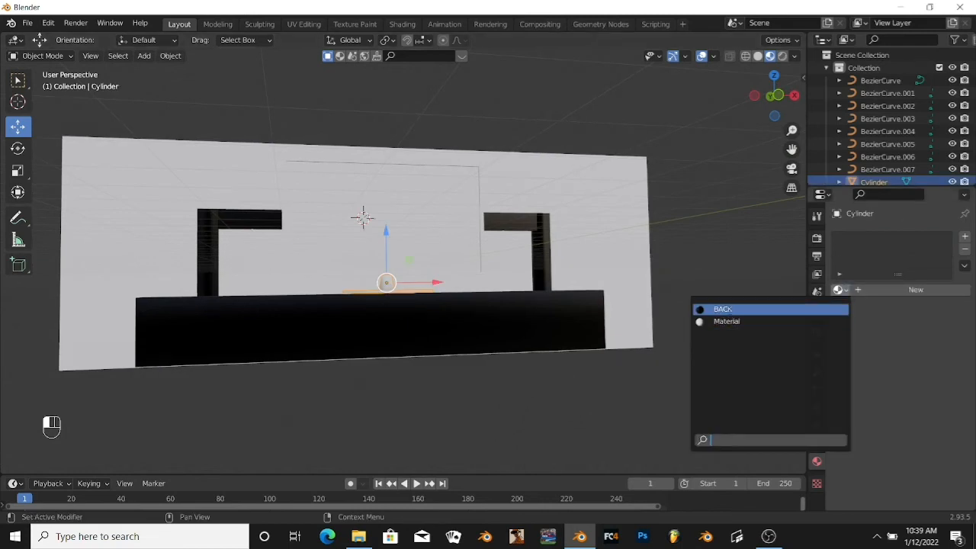
click(728, 309)
click(755, 294)
middle_drag(755, 294, 745, 302)
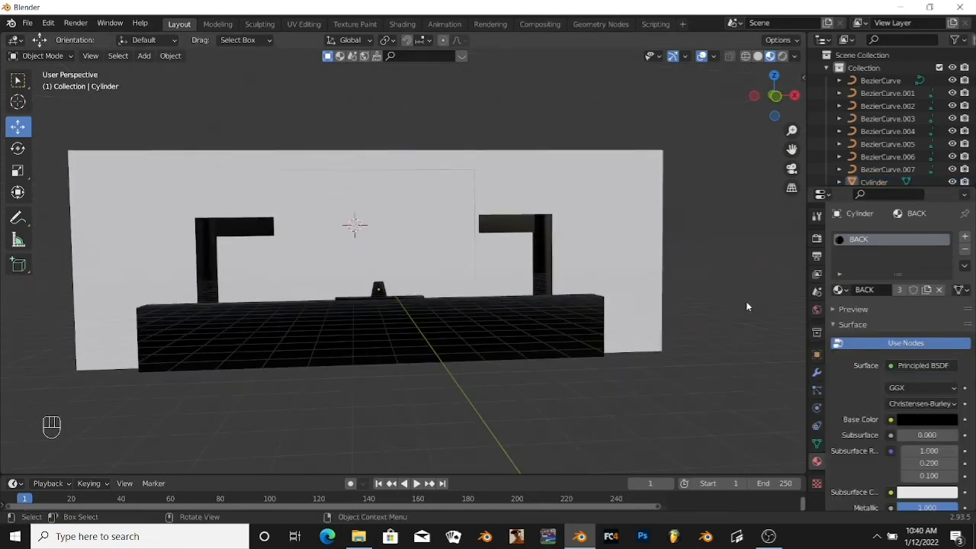
Step: Assign the existing BACK material to the TV screen behind the NETFLIX lettering, and deselect it
scroll(746, 302, up, 4)
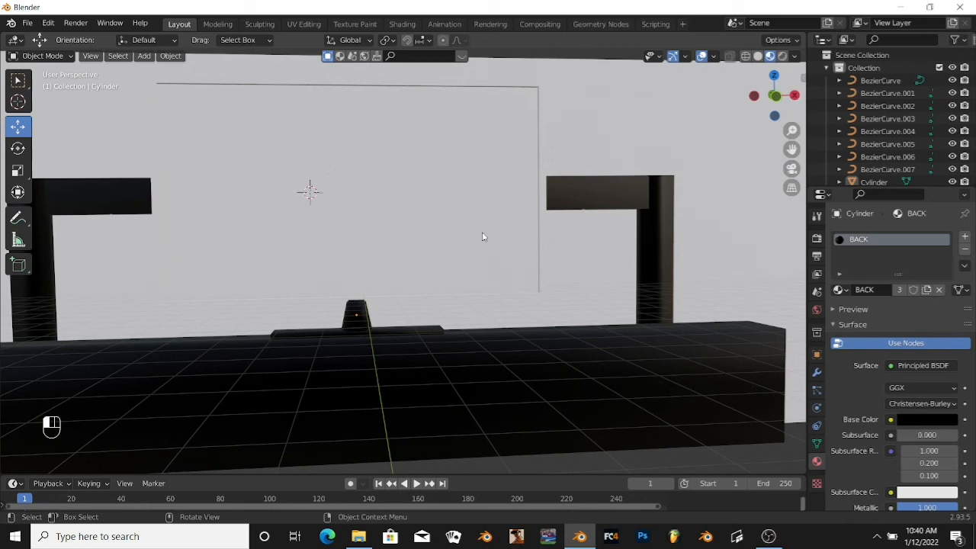
click(482, 236)
click(839, 290)
click(729, 309)
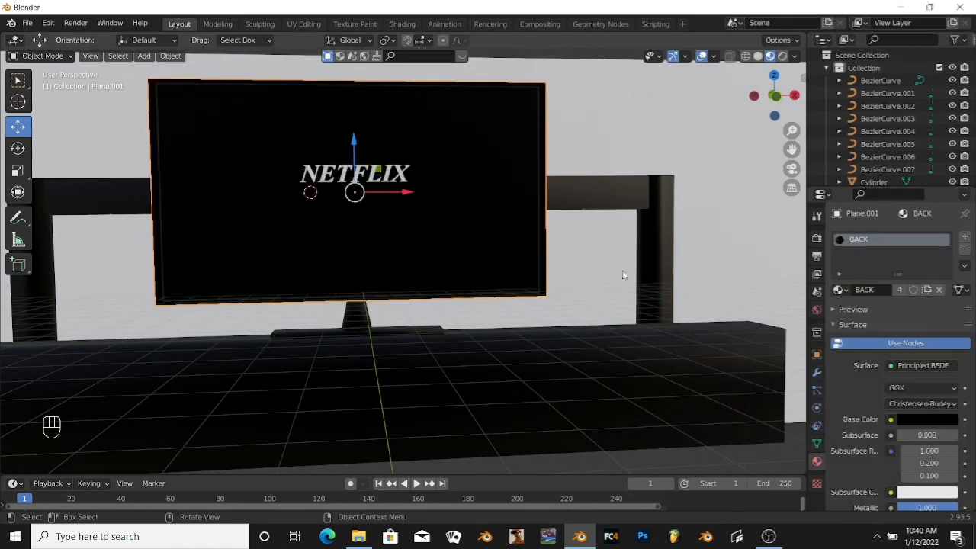
scroll(623, 275, down, 3)
click(676, 409)
Step: Return the viewport to solid shading and select every object in the scene
click(758, 56)
click(770, 55)
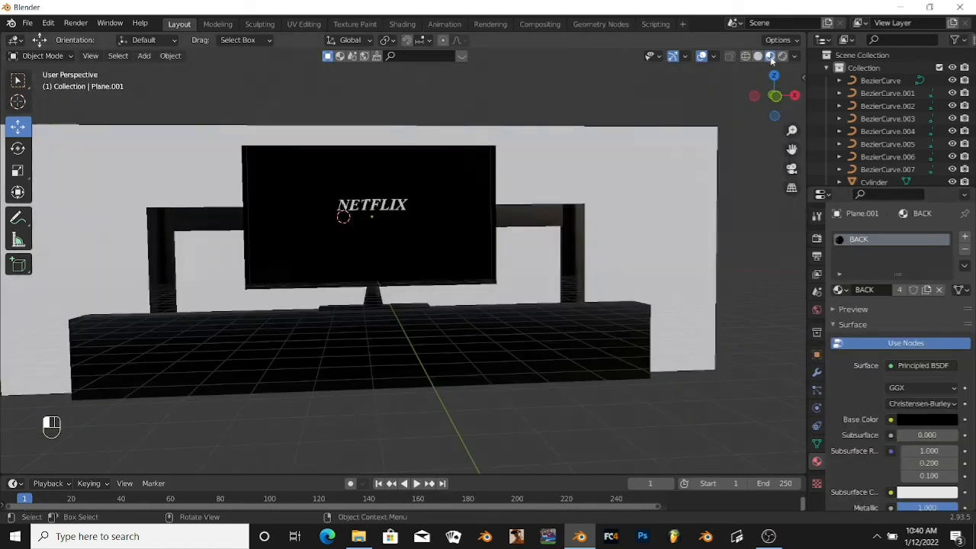
click(757, 56)
scroll(561, 332, down, 2)
middle_drag(600, 385, 589, 387)
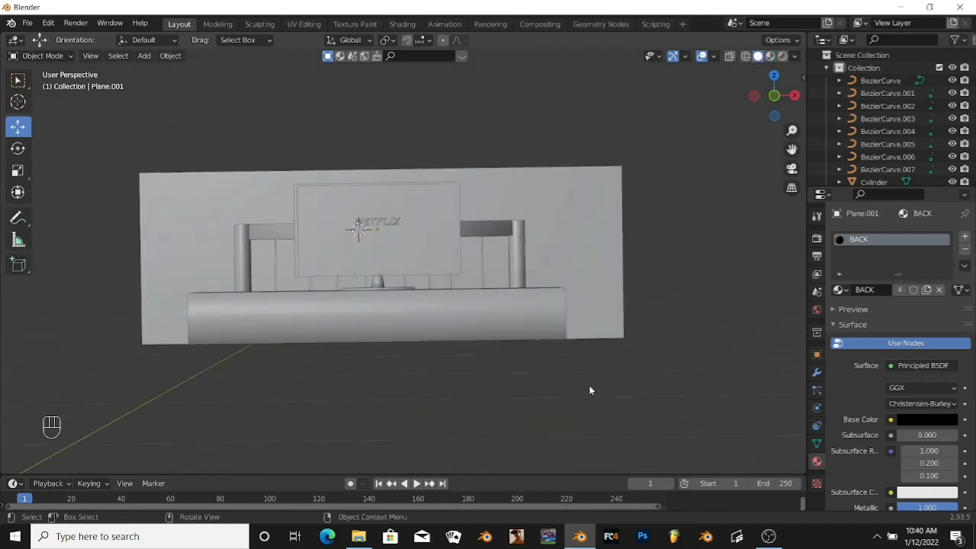
key(a)
key(g)
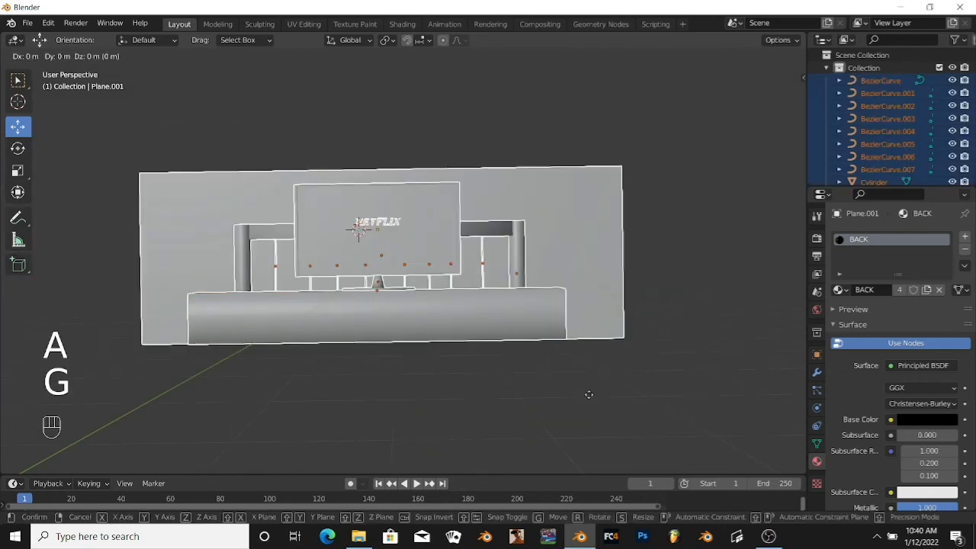
key(z)
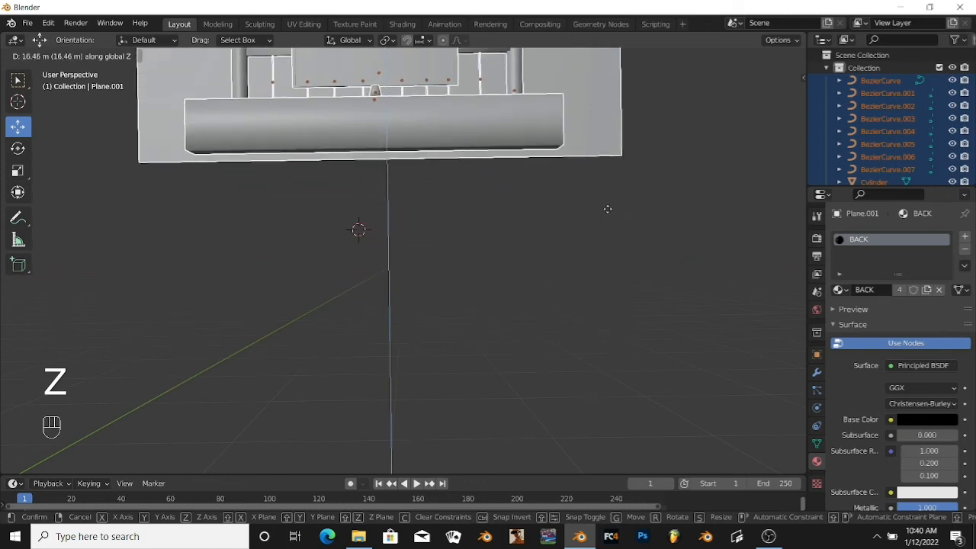
right_click(600, 329)
Step: Shift the whole selected model slightly sideways and raise it along Z onto the grid floor, and switch to material preview
scroll(561, 374, down, 3)
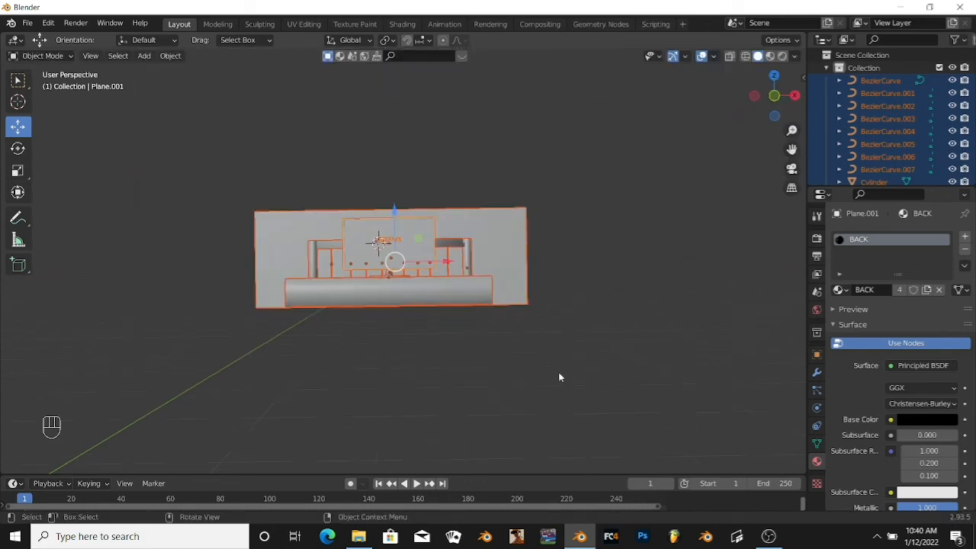
scroll(610, 383, down, 2)
middle_drag(435, 364, 466, 351)
scroll(361, 430, up, 6)
scroll(430, 427, down, 3)
shift+middle_drag(421, 416, 646, 420)
scroll(668, 416, down, 1)
drag(775, 86, 813, 79)
drag(475, 260, 469, 260)
drag(513, 213, 509, 167)
middle_drag(607, 314, 433, 302)
click(770, 56)
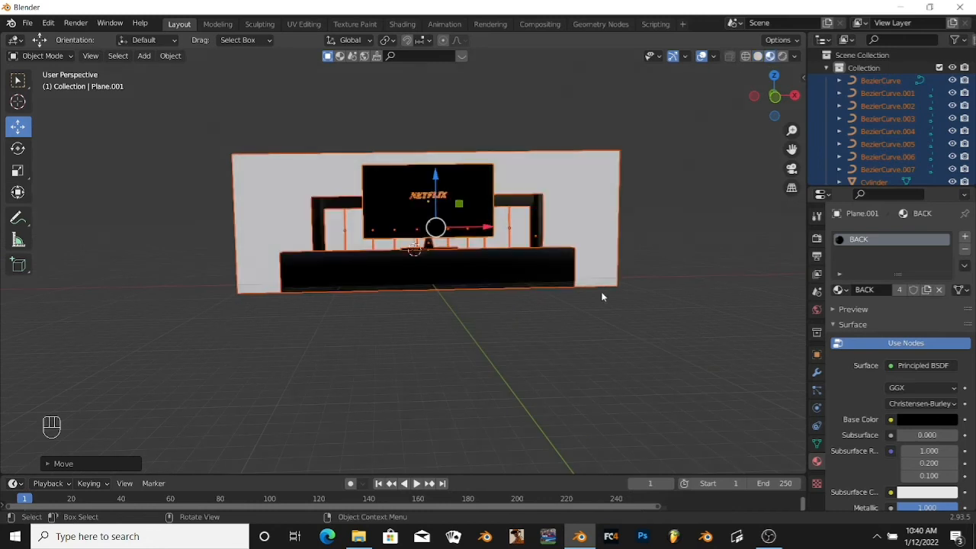
Step: Deselect the whole model and give the NETFLIX lettering a new material with an Emission surface
scroll(601, 291, up, 3)
click(427, 420)
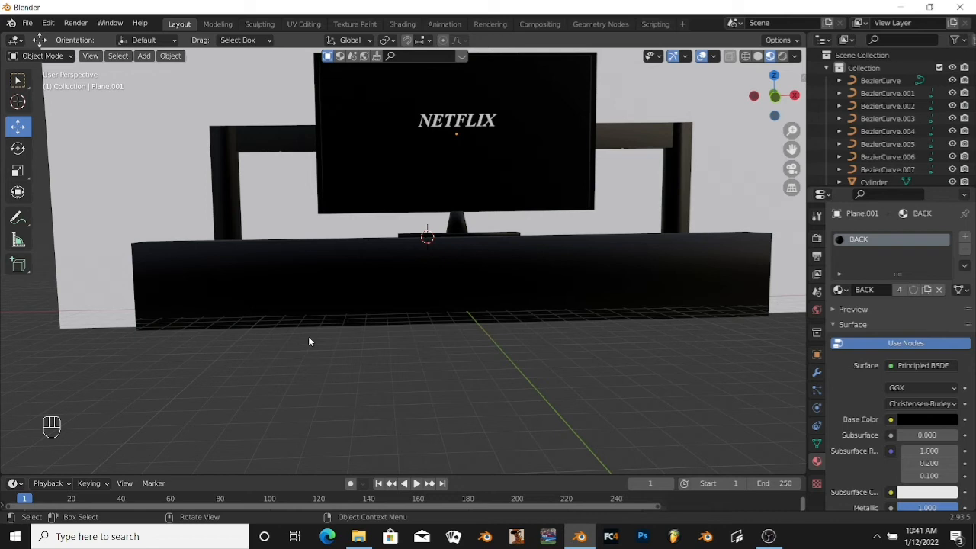
click(431, 123)
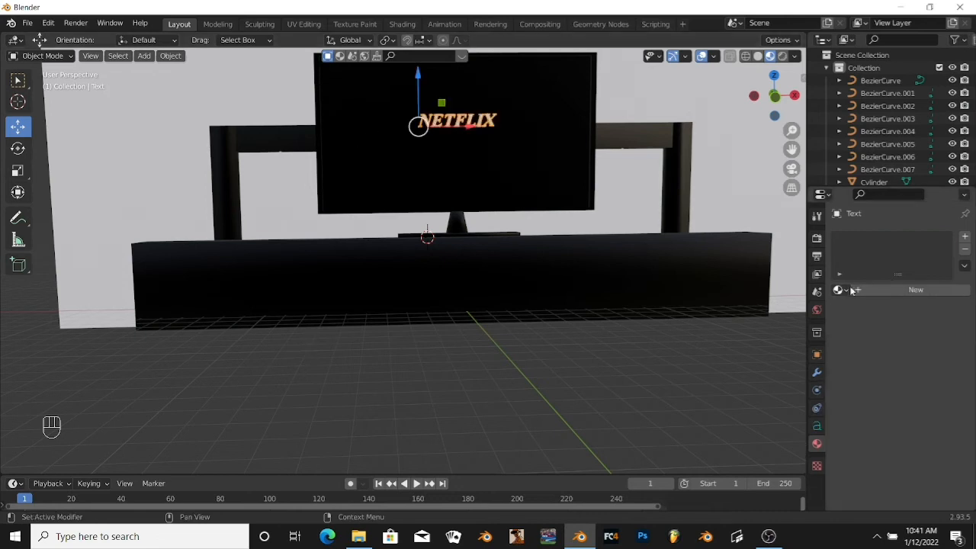
click(900, 294)
click(923, 365)
click(801, 119)
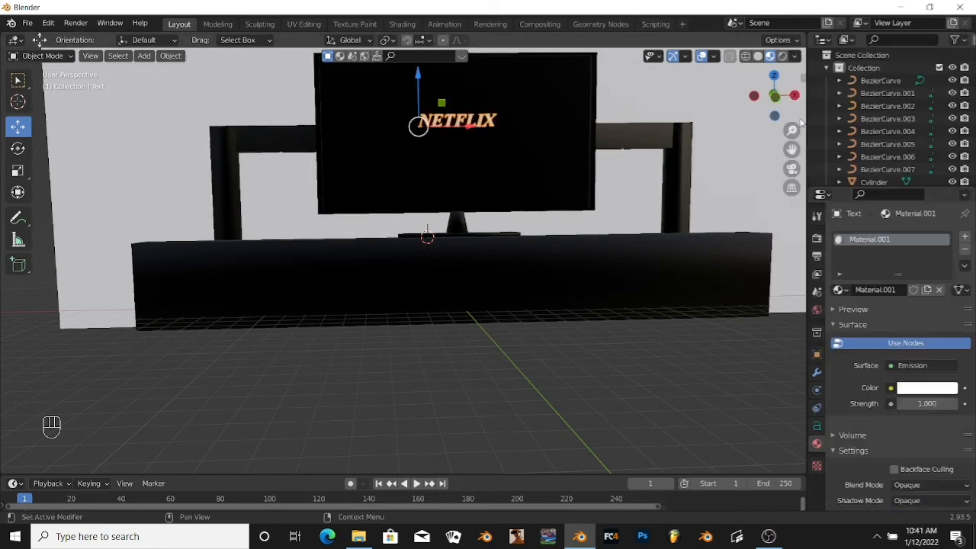
Step: Tint the lettering's emission colour light red and set its strength to 5
click(931, 389)
drag(892, 254, 894, 264)
shift+middle_drag(700, 357, 601, 465)
scroll(591, 335, up, 8)
scroll(572, 310, down, 3)
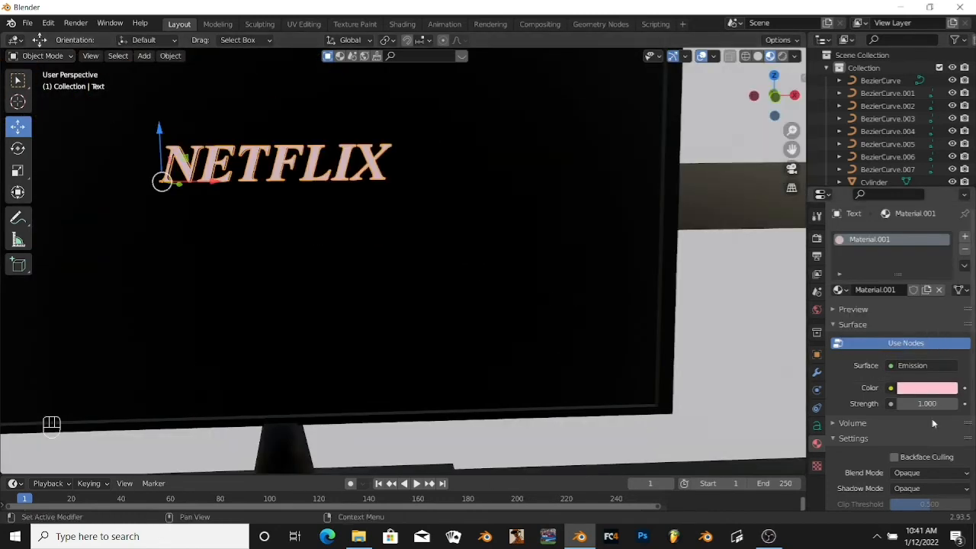
click(929, 387)
drag(895, 264, 893, 276)
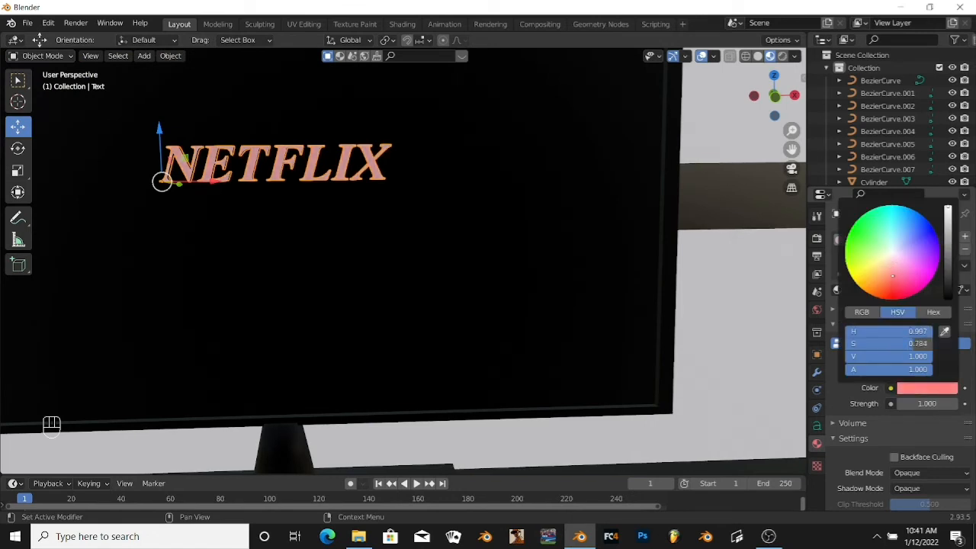
click(927, 403)
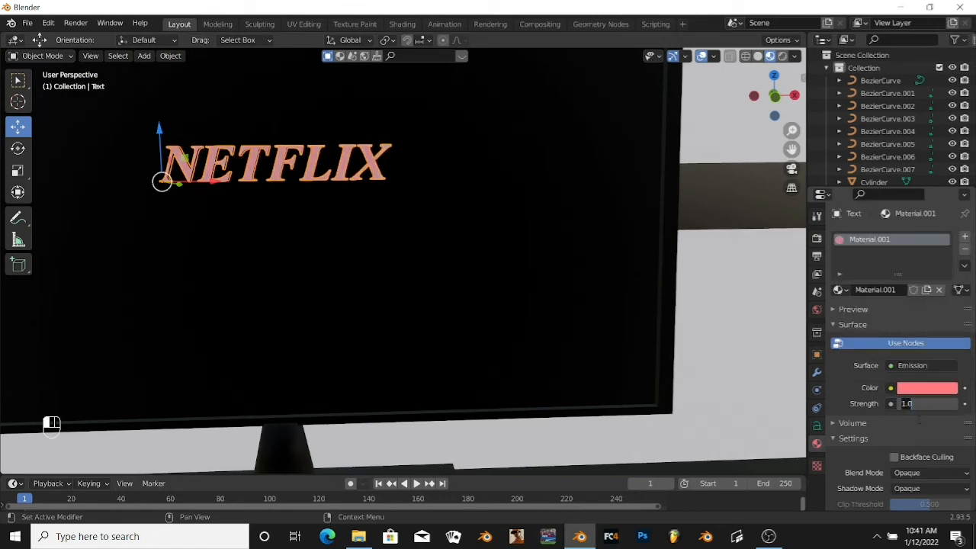
text(5)
key(Return)
Step: Assign the existing BACK material to the large wall plane behind the TV
scroll(789, 369, down, 6)
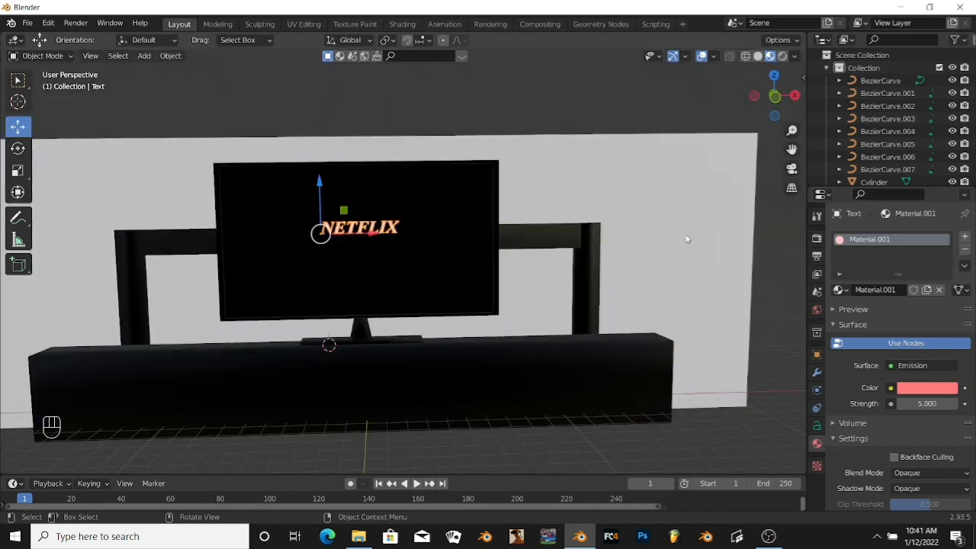
click(621, 178)
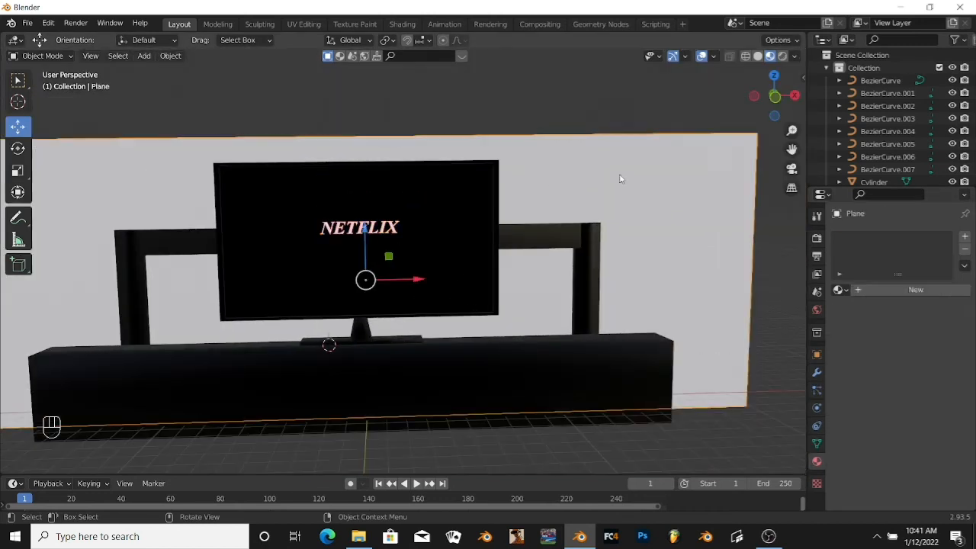
click(840, 290)
click(723, 309)
Step: Place the 3D cursor on the grid beside the TV wall, add a cylinder mesh there and scale it down to a small size
middle_drag(672, 437, 694, 427)
scroll(695, 430, down, 2)
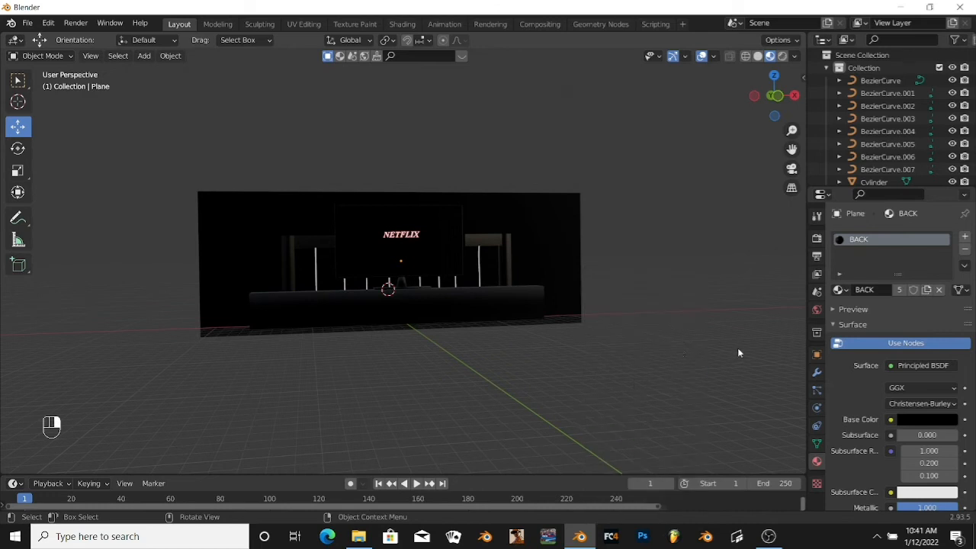
shift+right_click(665, 350)
key(shift+a)
mouse_move(648, 266)
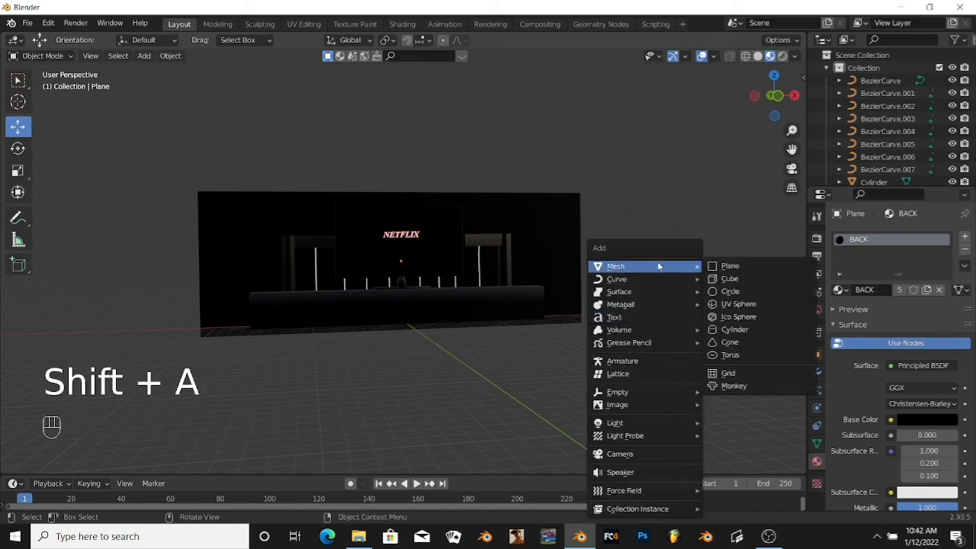
click(735, 330)
key(s)
click(683, 358)
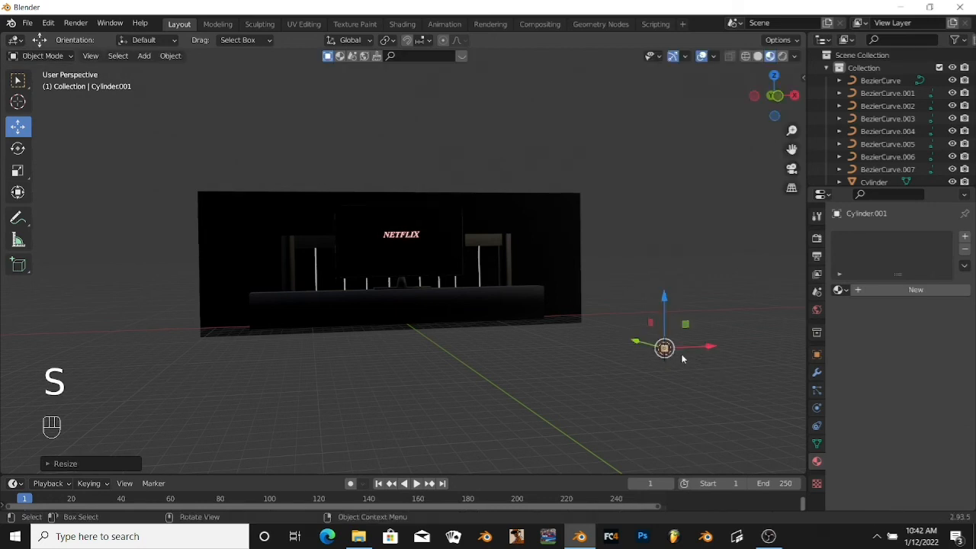
Step: Stretch the small cylinder along Z into a long thin rod and rotate it 90 degrees about Y
key(s)
key(z)
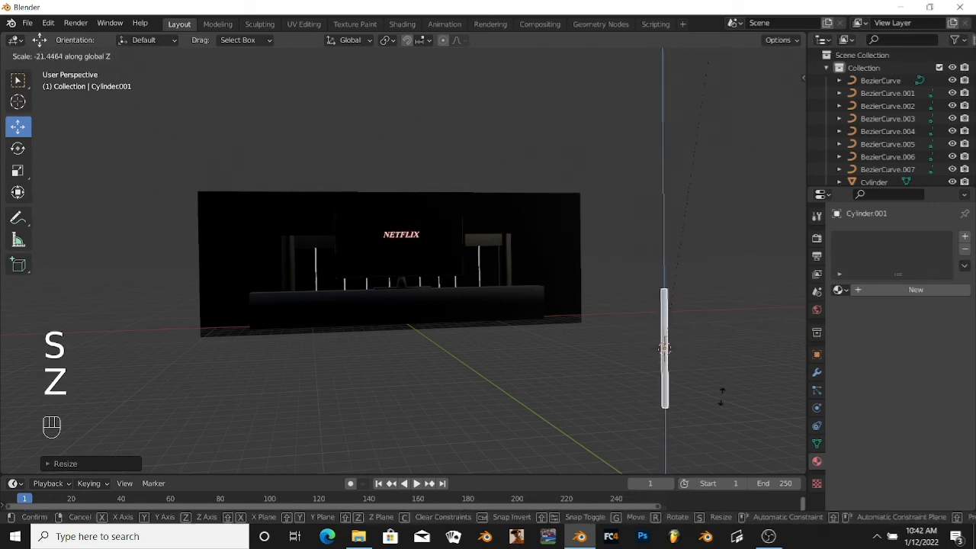
click(746, 225)
scroll(724, 299, down, 3)
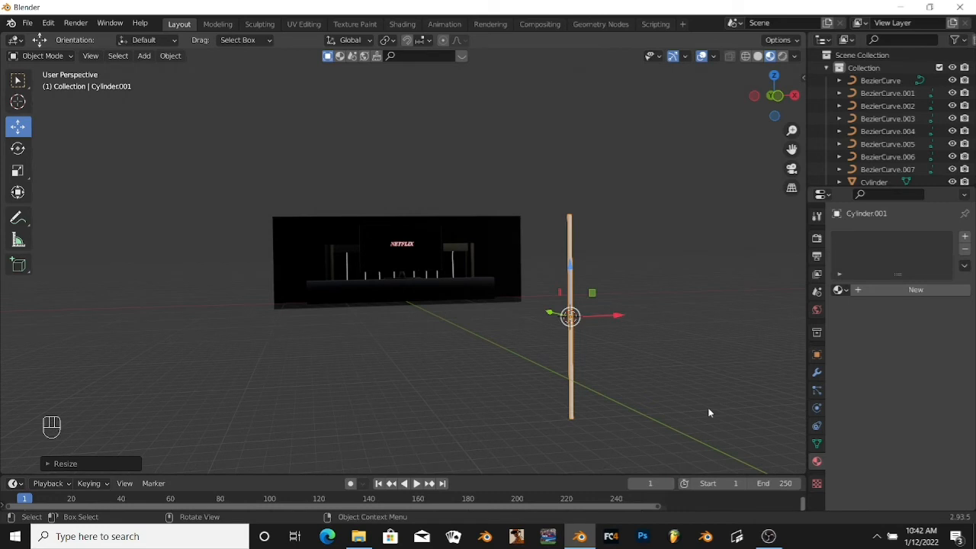
text(ry90)
key(Return)
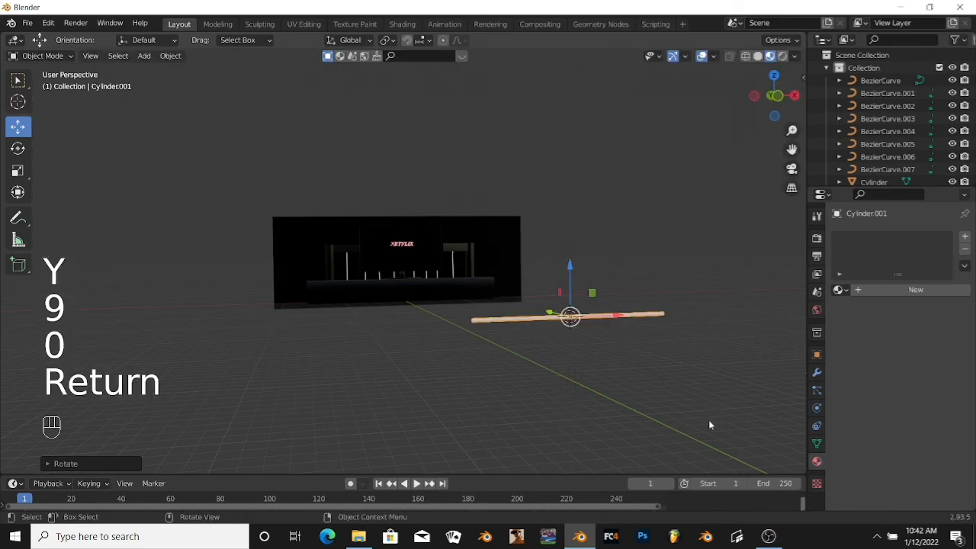
Step: Move the rod along Y until it lies in line with the gap between the wall and the console
middle_drag(579, 420, 593, 344)
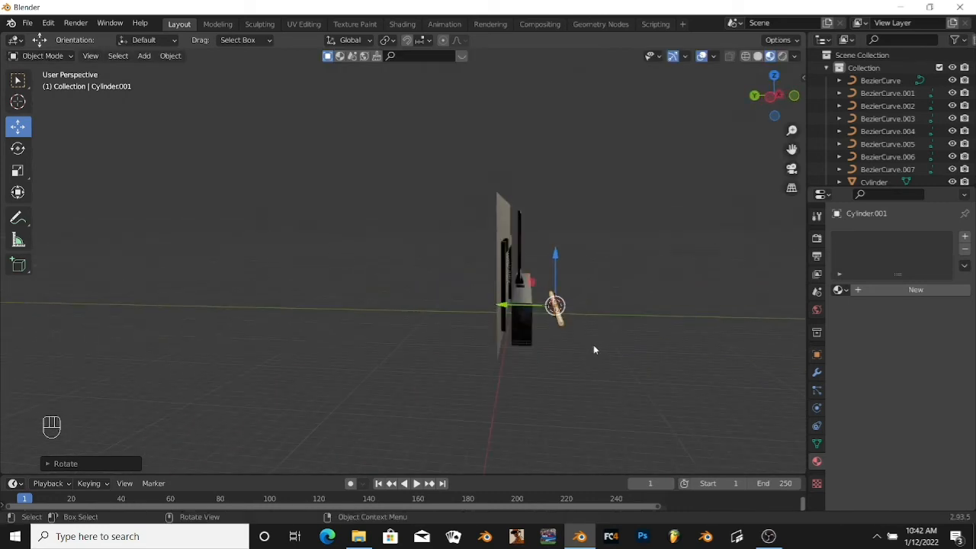
key(g)
click(488, 341)
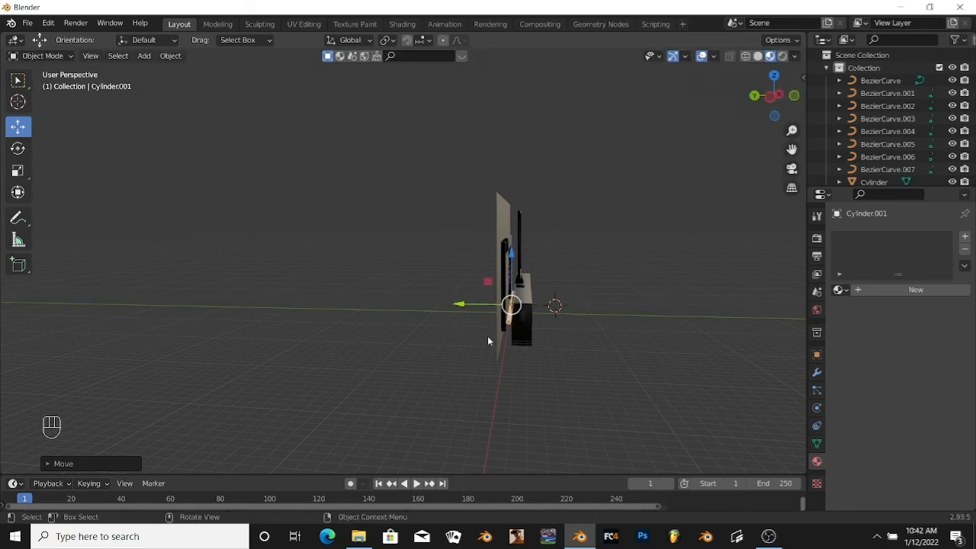
middle_drag(555, 326, 446, 335)
Step: Switch to wireframe display, move the rod along X behind the console and raise it slightly along Z
click(745, 56)
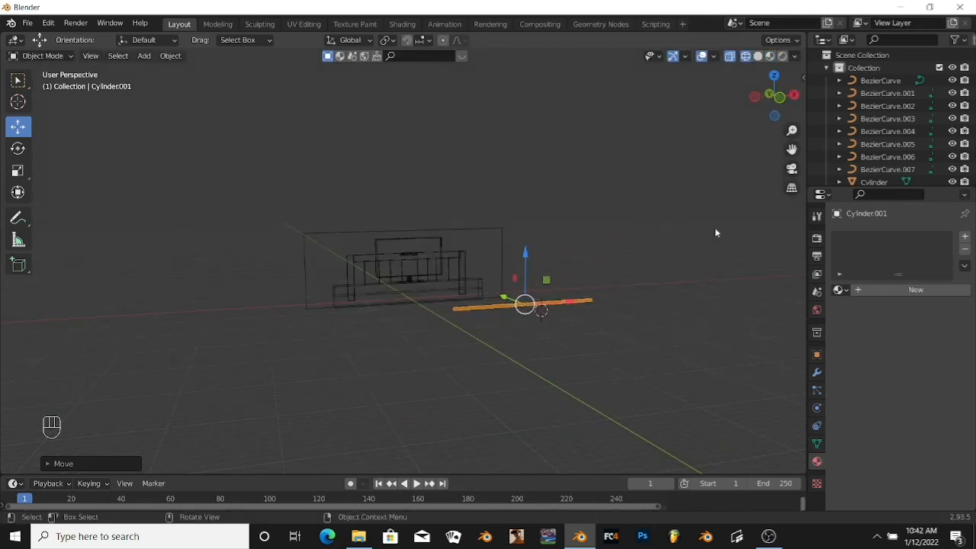
scroll(708, 274, up, 3)
drag(665, 336, 468, 353)
drag(425, 307, 424, 269)
middle_drag(379, 386, 745, 147)
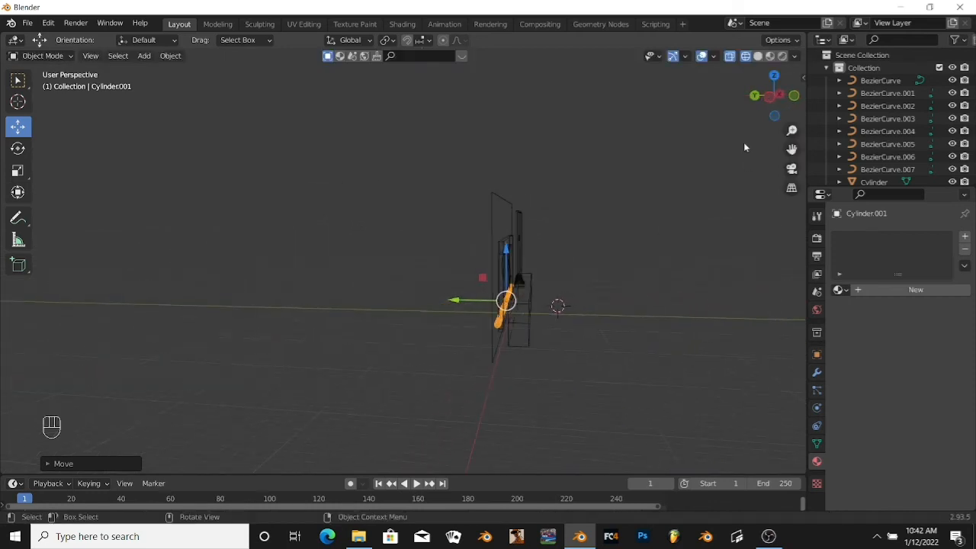
Step: Return to solid shading, fine-tune the rod's Y position between the wall and the console, and deselect it
click(758, 57)
scroll(632, 337, up, 2)
scroll(664, 359, down, 1)
drag(473, 307, 481, 307)
middle_drag(633, 326, 500, 324)
click(539, 387)
mouse_move(633, 366)
middle_down()
mouse_move(647, 363)
mouse_move(633, 356)
middle_up()
Step: Scale the rod along X to slightly less than the console's length and centre it behind the console's upper half
click(437, 307)
drag(453, 316, 453, 328)
key(s)
key(x)
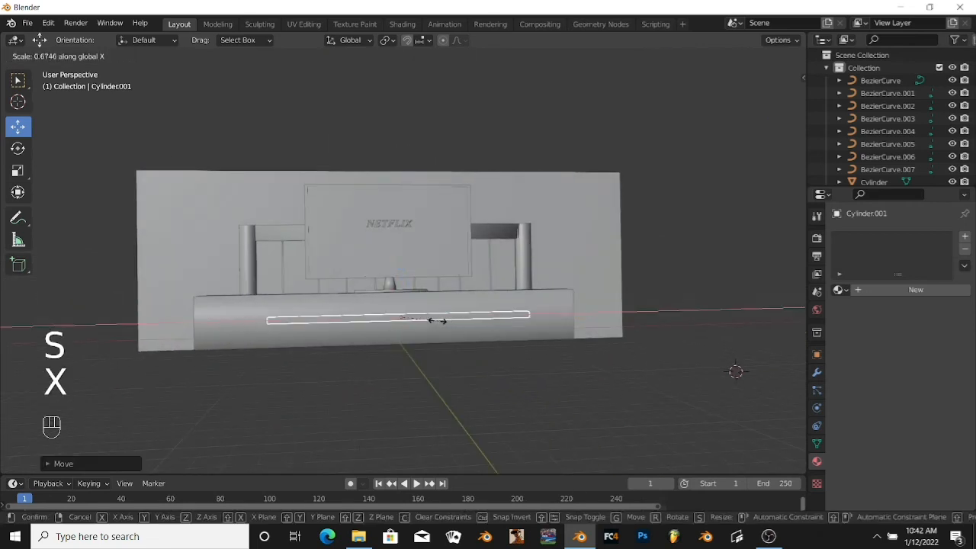
click(447, 323)
drag(447, 322, 434, 313)
drag(396, 267, 394, 256)
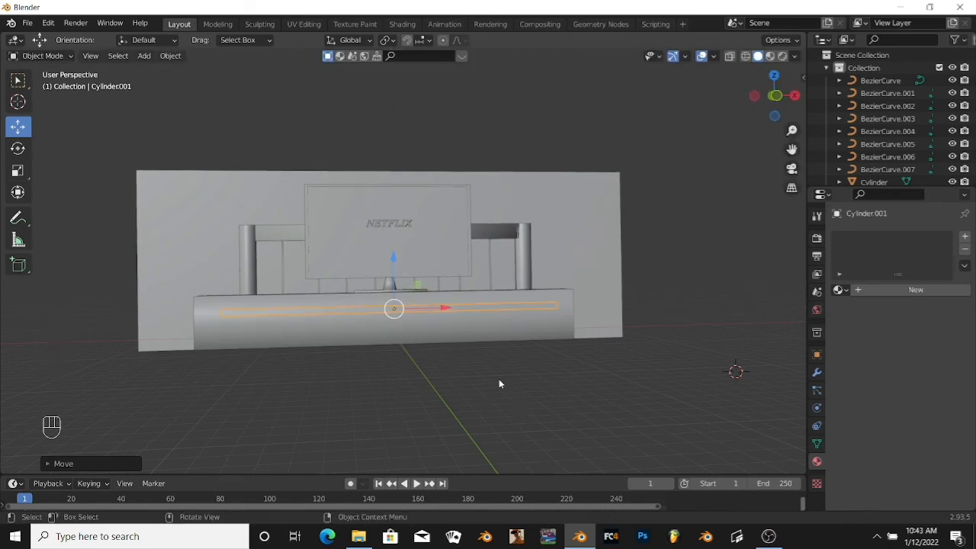
Step: Give the rod a new material with an Emission surface, switch to material preview and set the emission colour to red
click(882, 293)
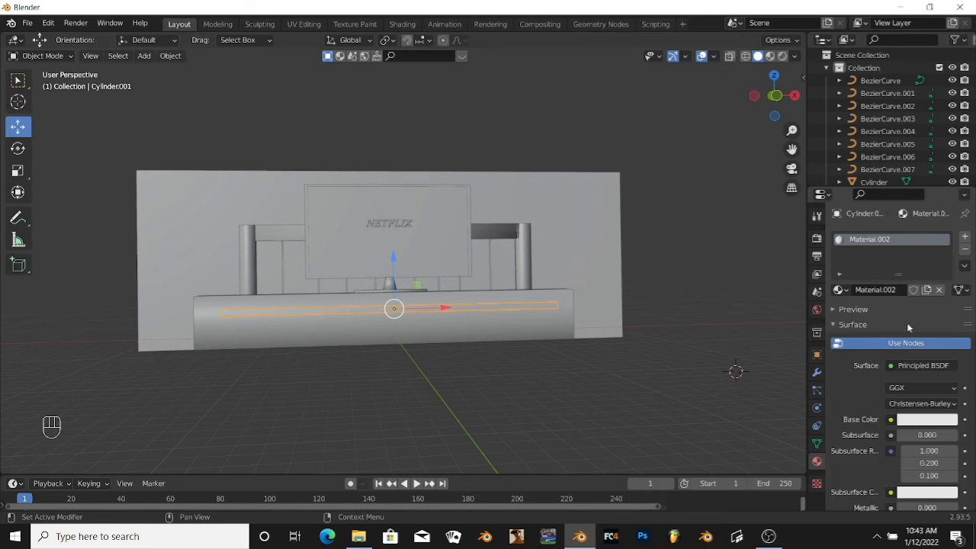
click(919, 366)
click(797, 118)
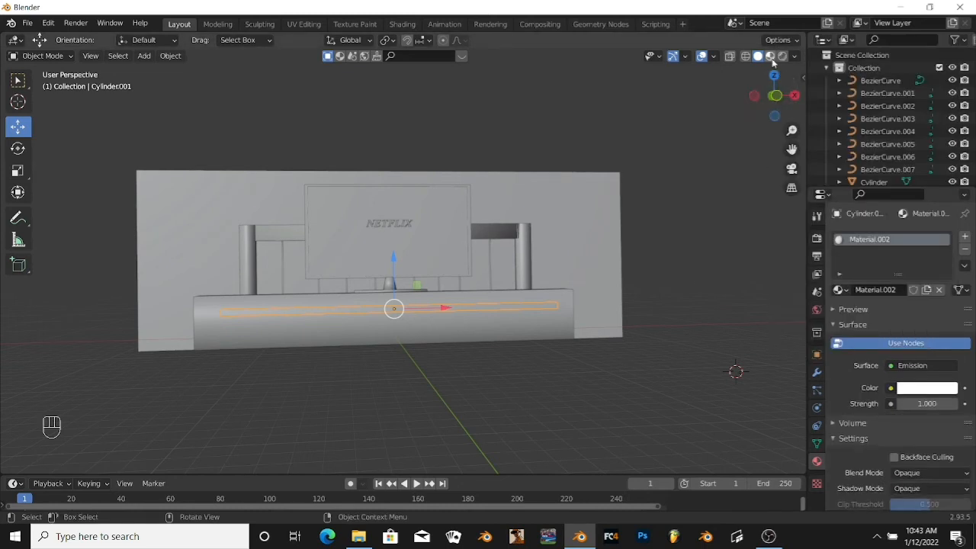
click(771, 56)
click(903, 390)
drag(890, 252, 892, 299)
Step: Enable Bloom in the Eevee render settings and switch the viewport to rendered shading
scroll(925, 413, down, 5)
scroll(925, 412, up, 5)
click(816, 238)
click(843, 338)
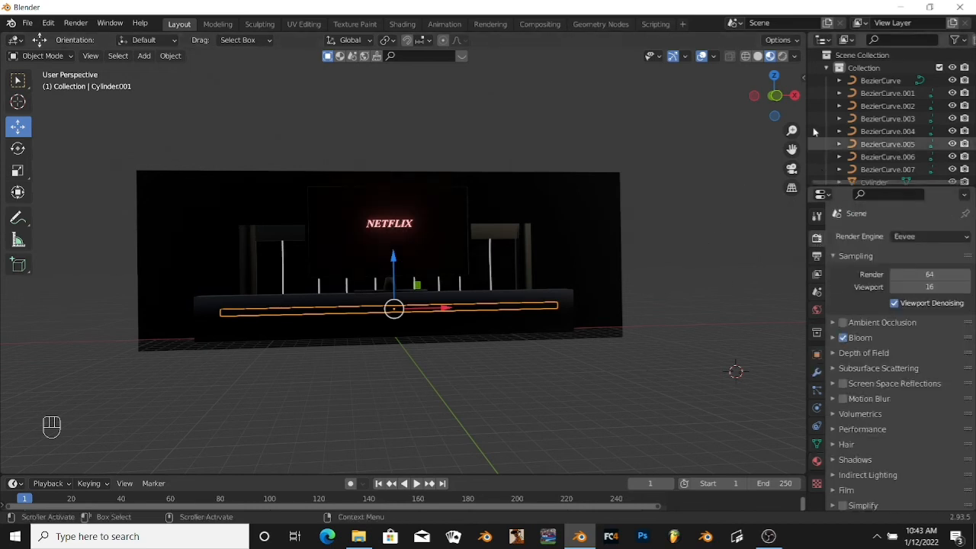
click(783, 55)
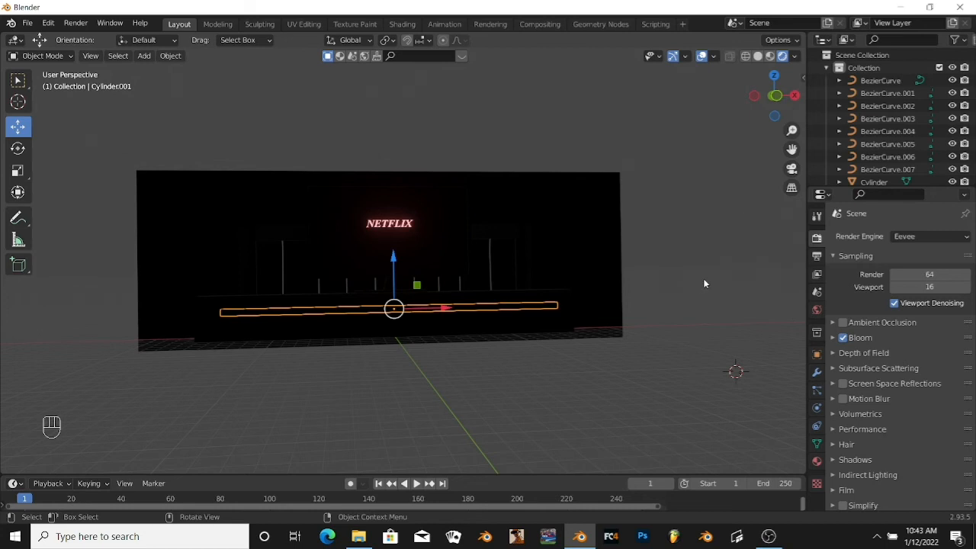
Step: Place the 3D cursor near the red rod behind the console from a side view, and deselect the rod
middle_drag(531, 355, 692, 368)
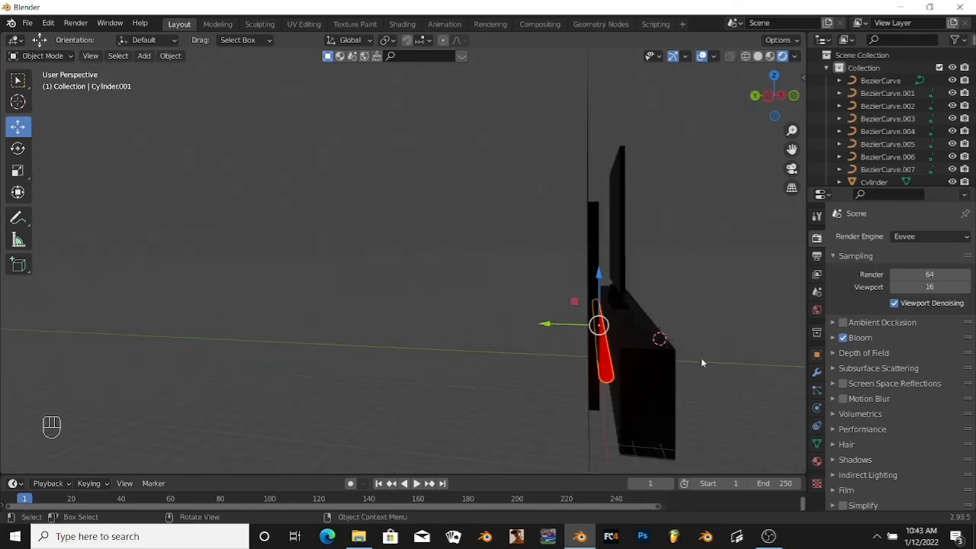
scroll(704, 338, down, 2)
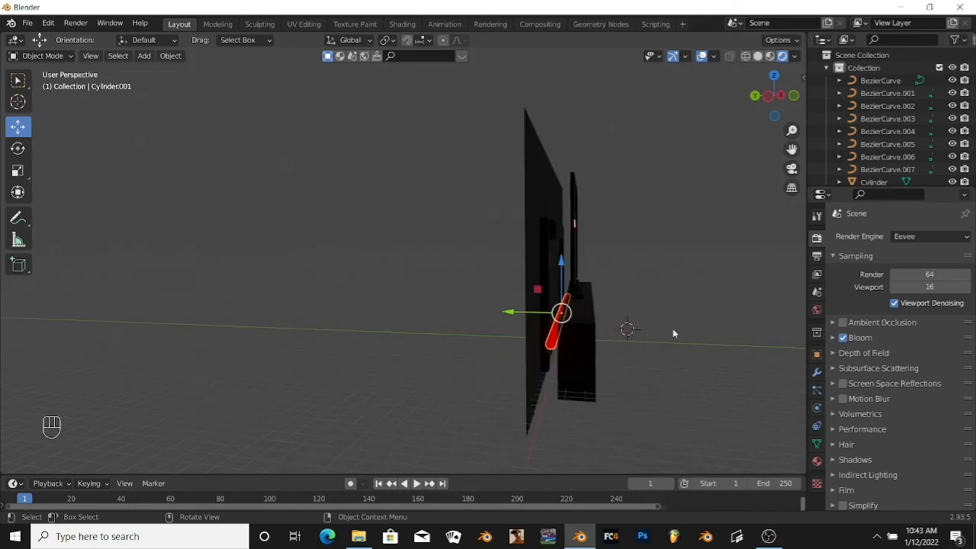
key(shift)
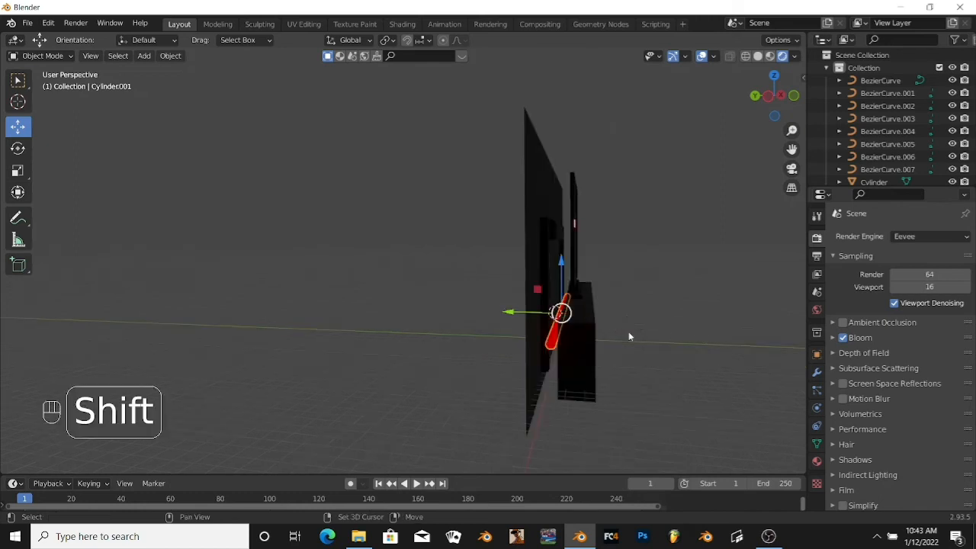
scroll(630, 336, down, 2)
click(642, 327)
scroll(648, 327, down, 2)
middle_drag(647, 327, 536, 321)
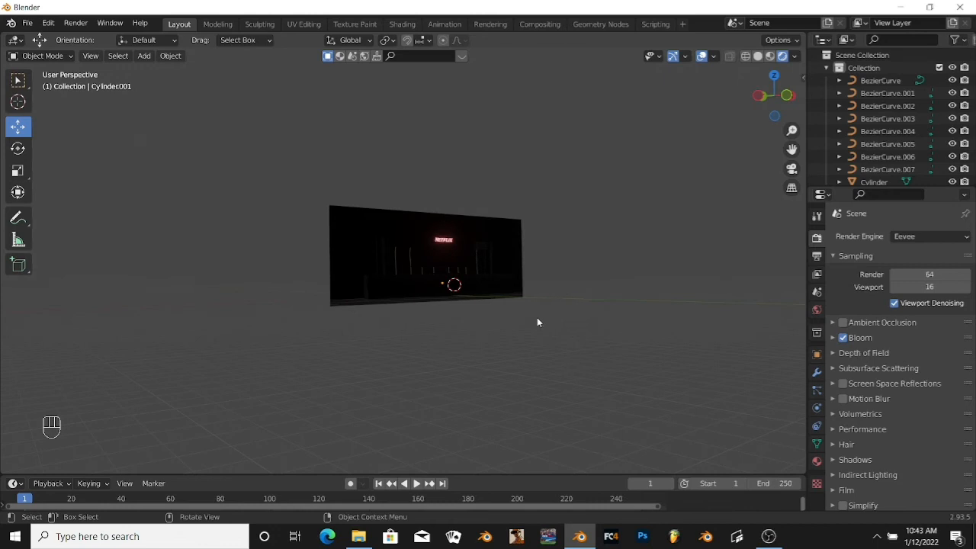
Step: Switch to material preview, add an area light at the 3D cursor and raise it along Z above the wall
click(769, 57)
scroll(666, 332, up, 7)
shift+middle_drag(726, 307, 551, 386)
key(shift+a)
mouse_move(488, 424)
scroll(346, 376, down, 1)
middle_drag(339, 349, 400, 366)
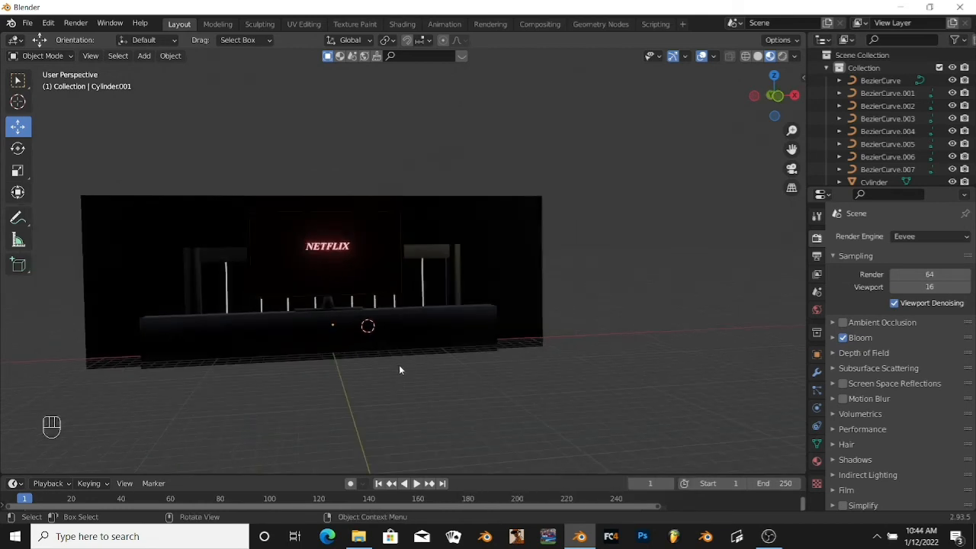
middle_drag(534, 382, 594, 345)
key(shift+a)
mouse_move(573, 423)
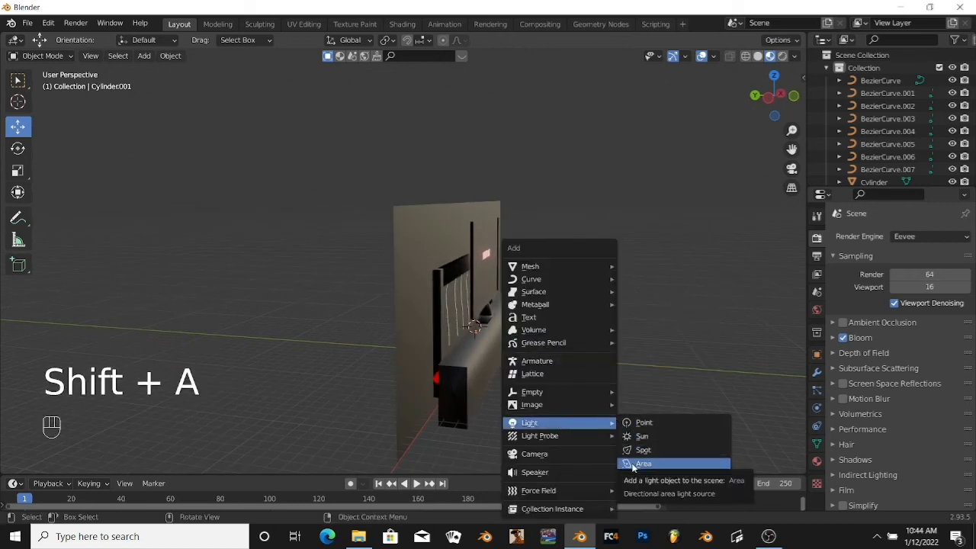
click(634, 467)
key(g)
key(z)
click(451, 99)
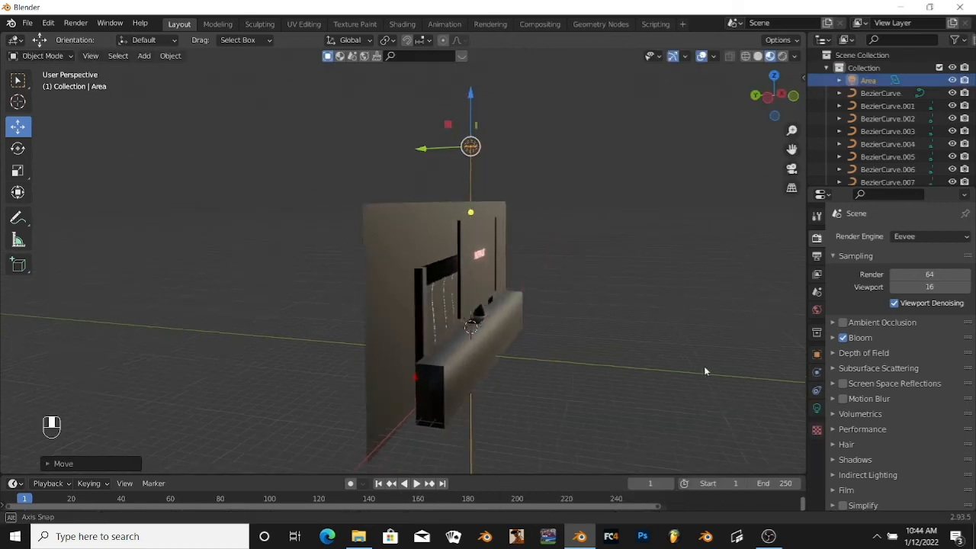
Step: Centre the area light along X above the NETFLIX lettering and scale it up slightly, viewing the scene in rendered shading
middle_drag(704, 368, 661, 295)
middle_drag(591, 352, 615, 344)
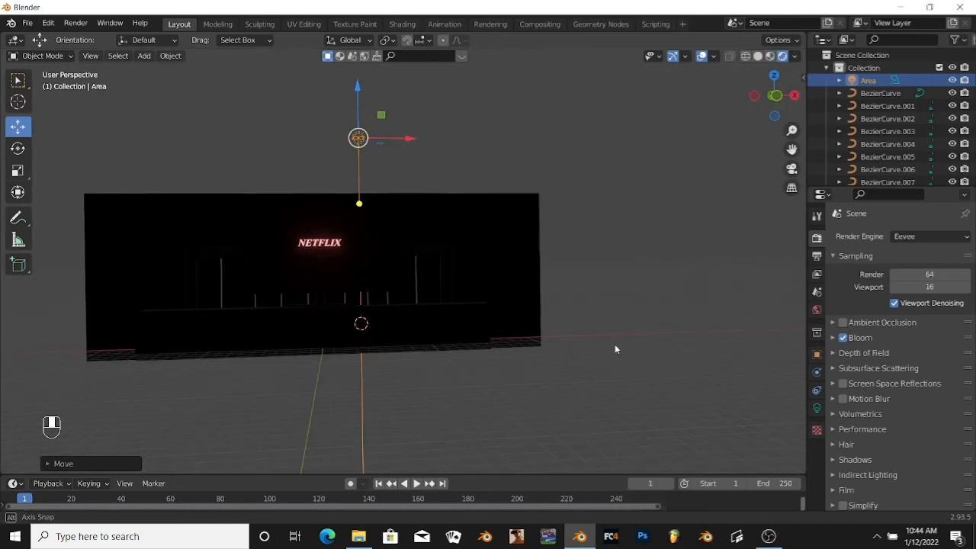
key(g)
key(x)
click(373, 137)
key(s)
click(460, 191)
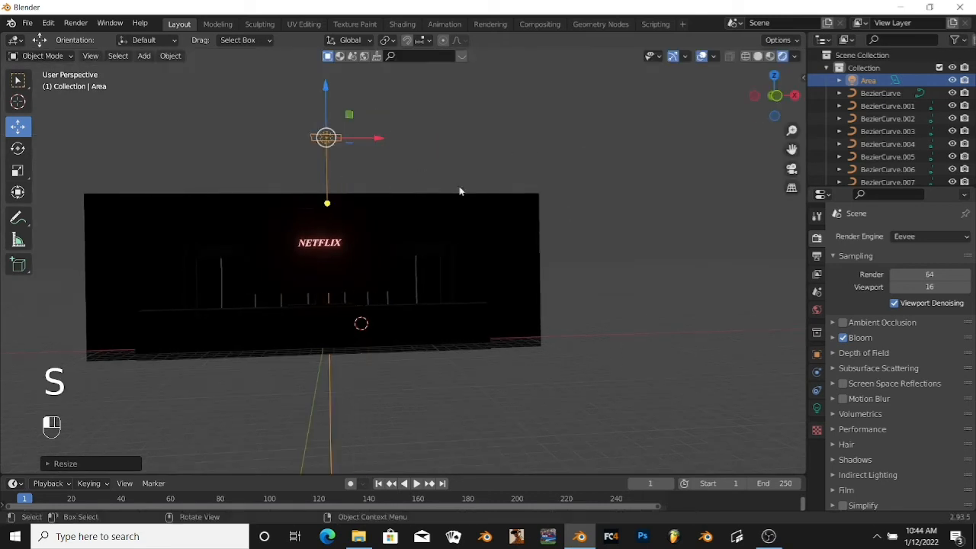
Step: Set the area light's power to 500 and change its type to Sun
click(816, 408)
click(908, 320)
text(500)
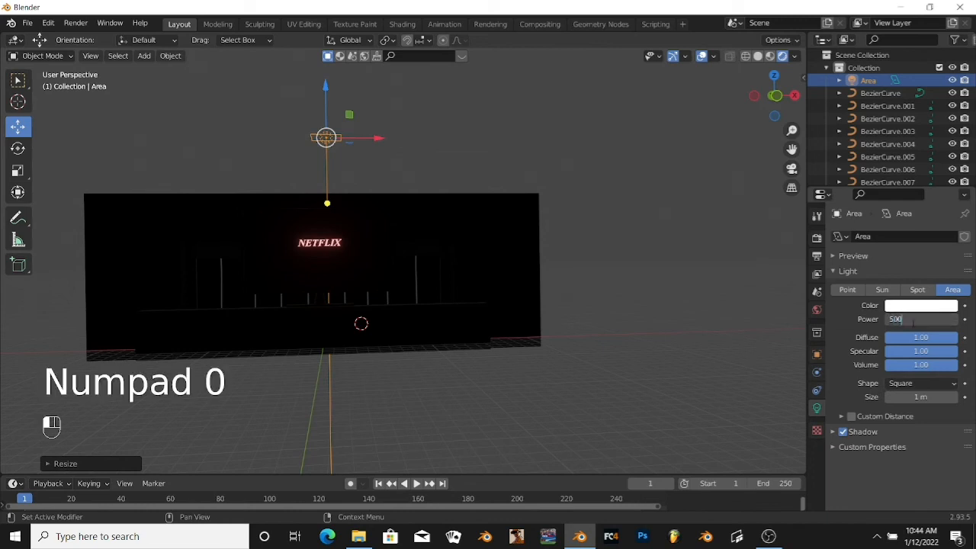
click(882, 290)
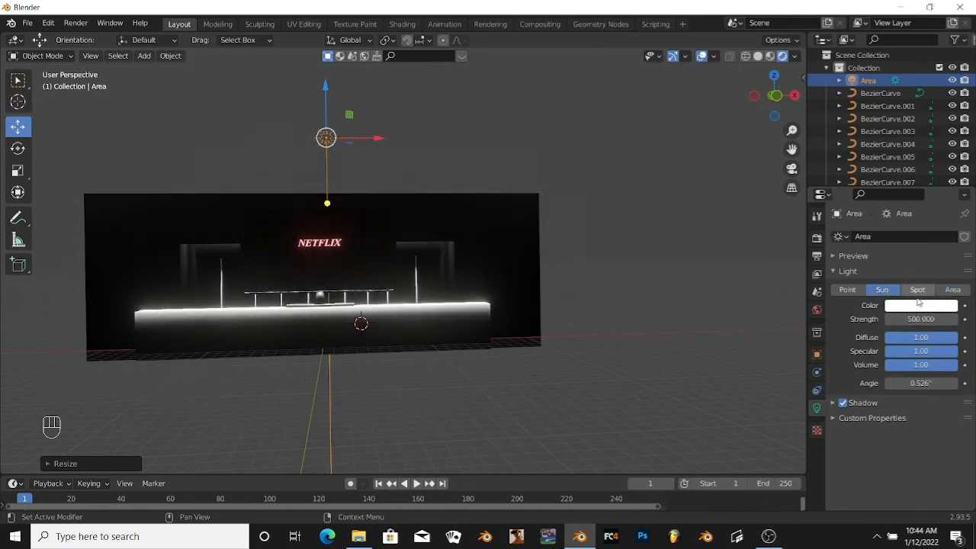
Step: Change the sun light's colour from white to a dark red
click(919, 303)
drag(893, 187, 889, 235)
click(551, 376)
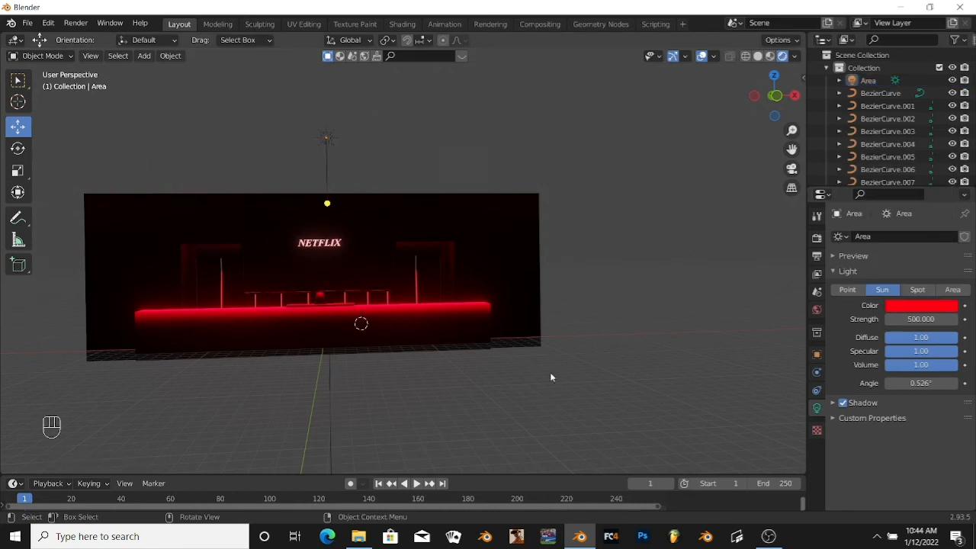
scroll(555, 370, up, 5)
scroll(563, 363, down, 3)
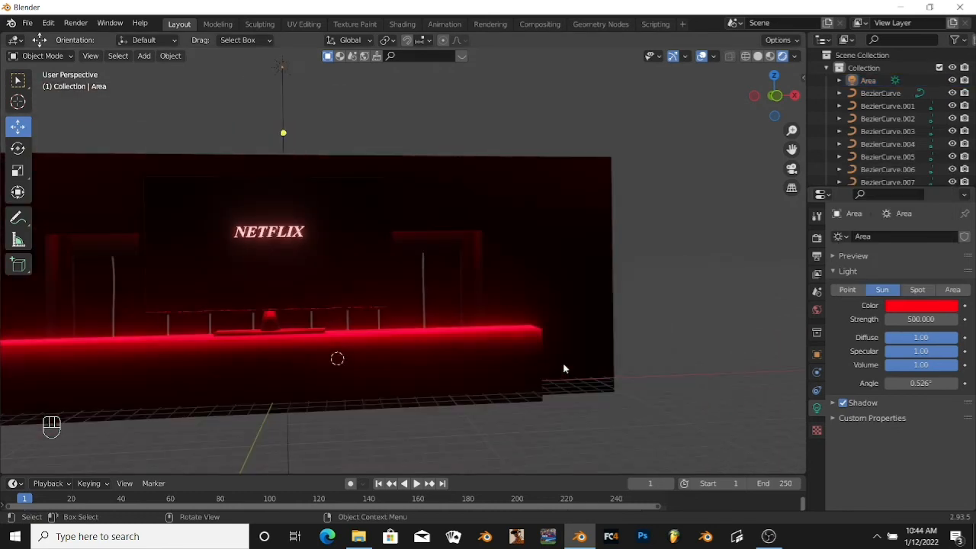
click(908, 305)
drag(948, 151, 911, 205)
Step: Nudge the red sun light slightly along Y and move it along X toward the wall's left end
middle_drag(442, 397, 525, 414)
click(501, 118)
mouse_move(473, 122)
mouse_down()
mouse_move(463, 113)
mouse_move(475, 120)
mouse_up()
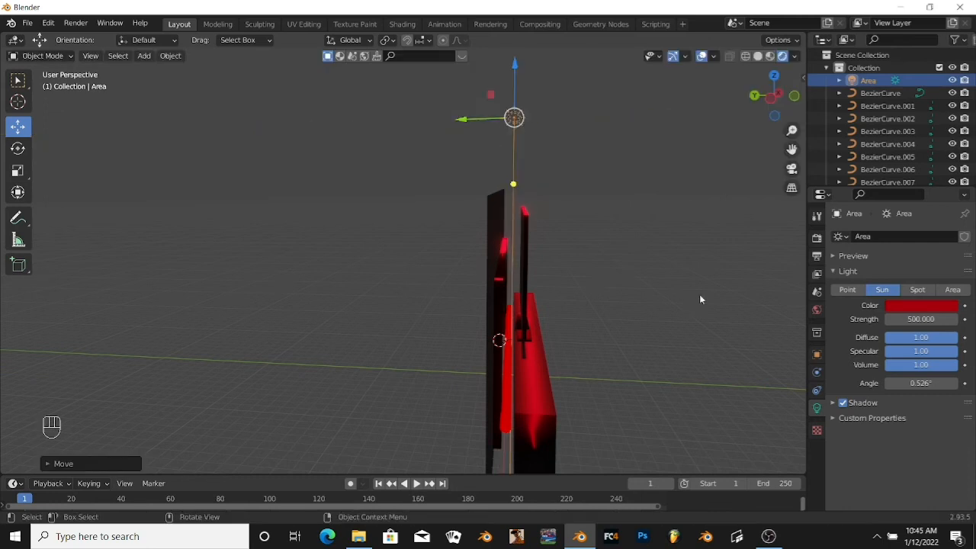
middle_drag(699, 294, 559, 273)
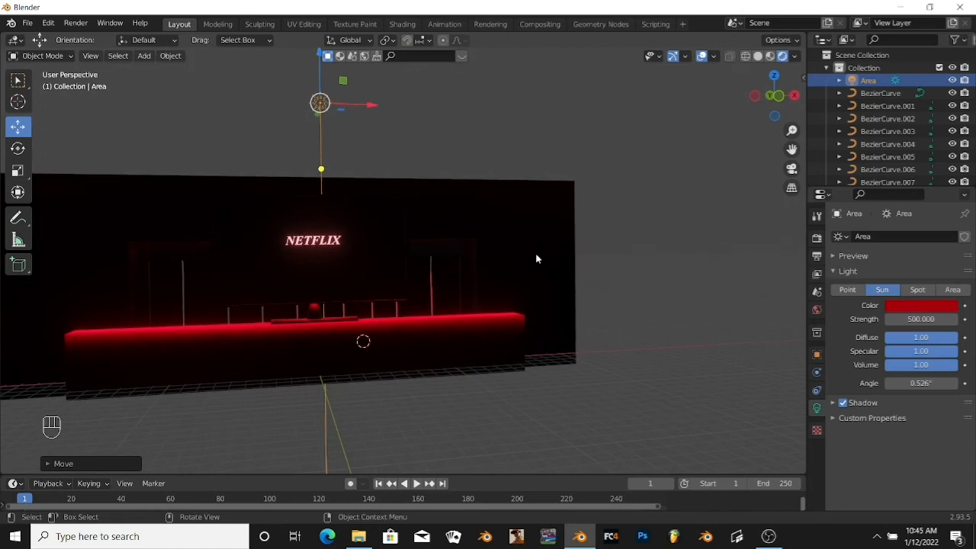
drag(375, 105, 182, 127)
scroll(186, 326, down, 1)
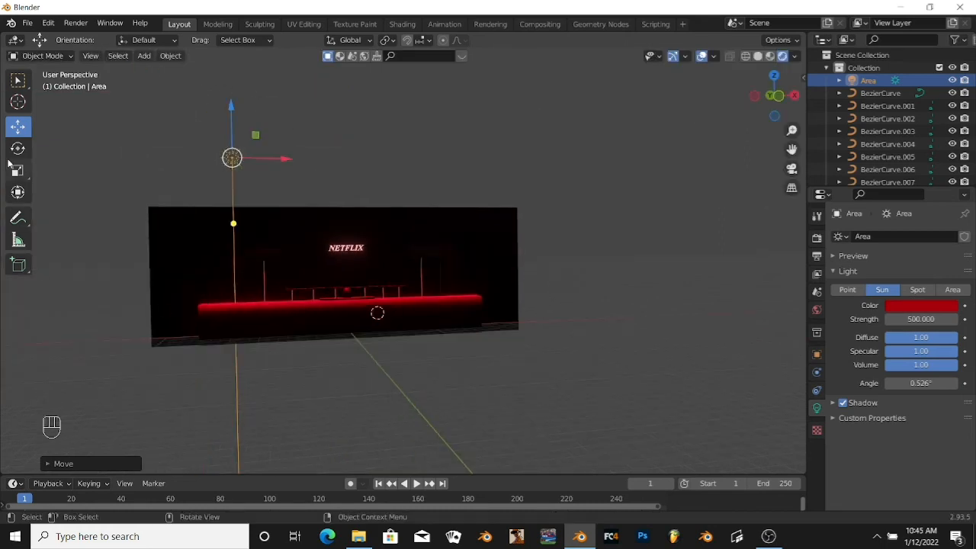
Step: Rotate the red sun light to shine diagonally toward the wall's centre and shift it further left along X
click(17, 148)
drag(172, 122, 249, 221)
click(18, 126)
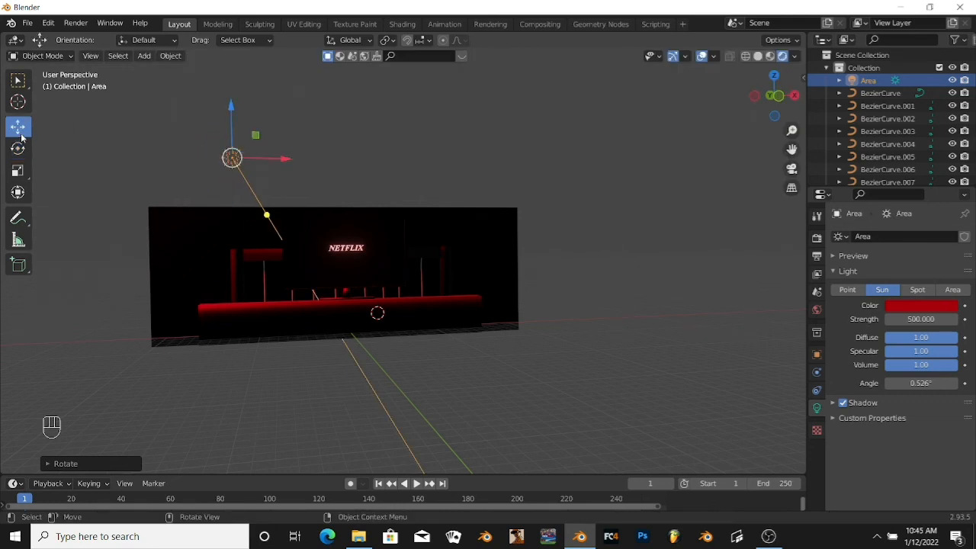
drag(265, 156, 207, 157)
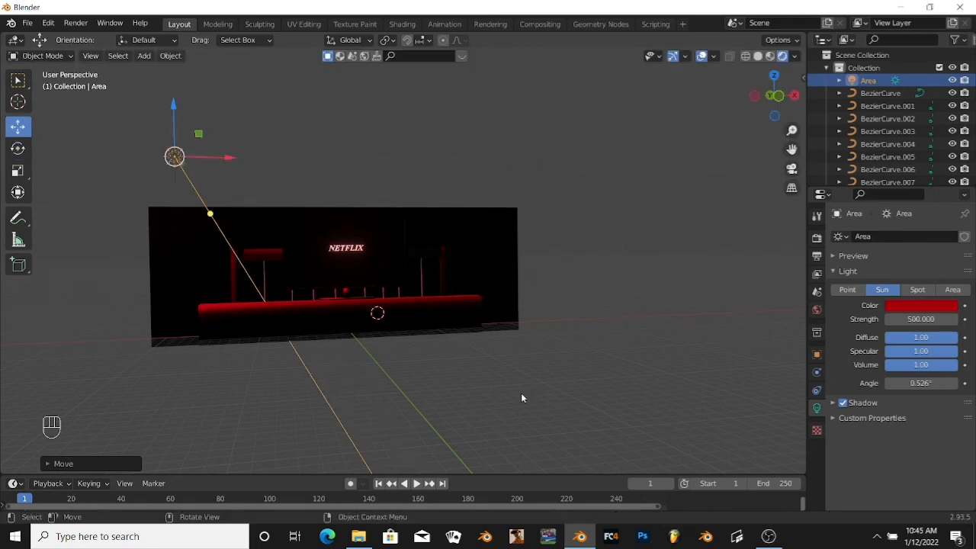
Step: Place the 3D cursor at the TV stand above the console and add a camera there
shift+right_drag(352, 311, 350, 298)
middle_drag(504, 375, 496, 371)
scroll(496, 373, up, 2)
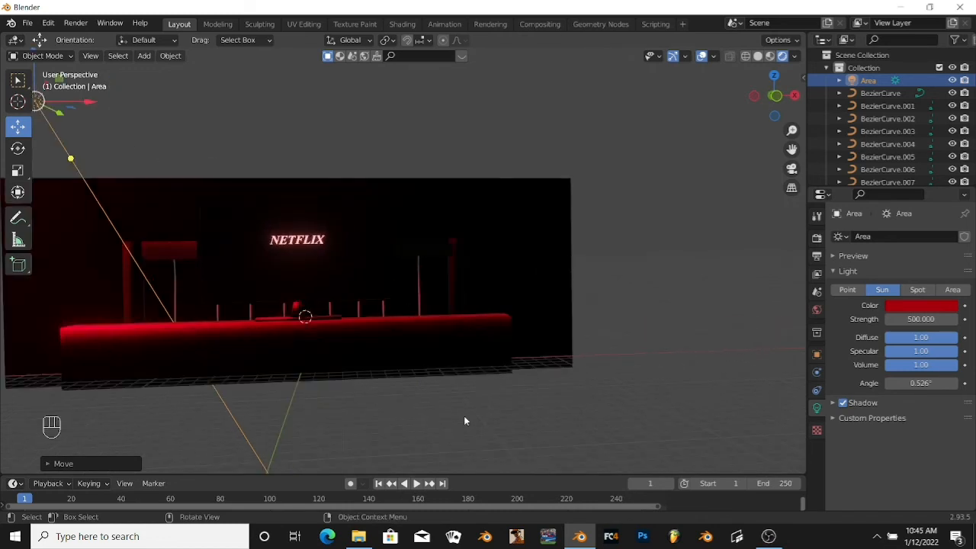
scroll(388, 414, down, 3)
shift+middle_drag(381, 383, 387, 380)
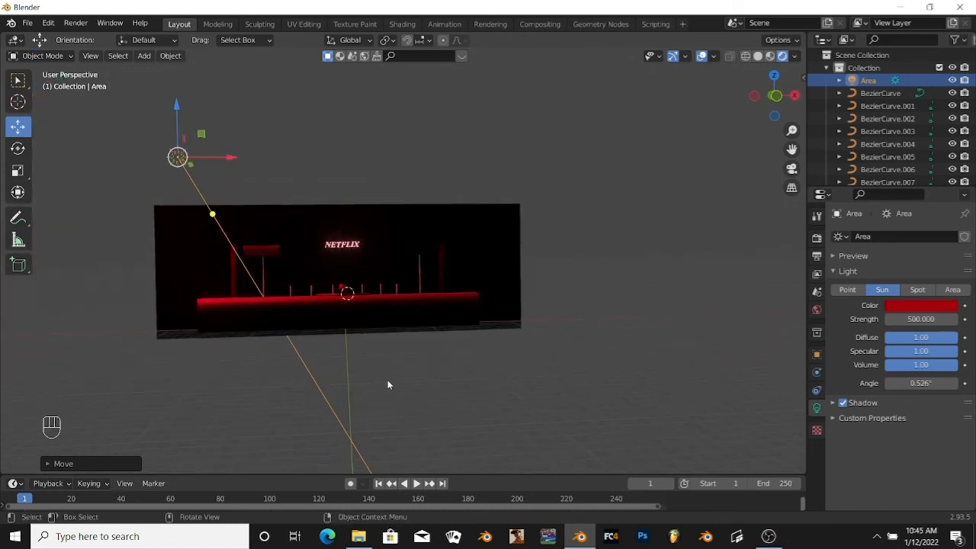
key(shift+a)
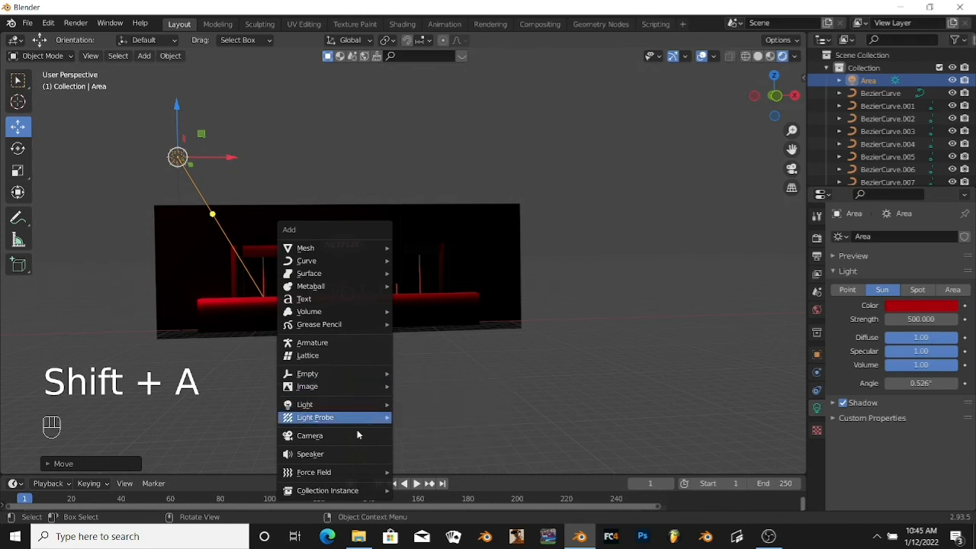
click(357, 433)
Step: Move the camera along Y well out in front of the TV wall and look through it
middle_drag(359, 421, 394, 319)
key(g)
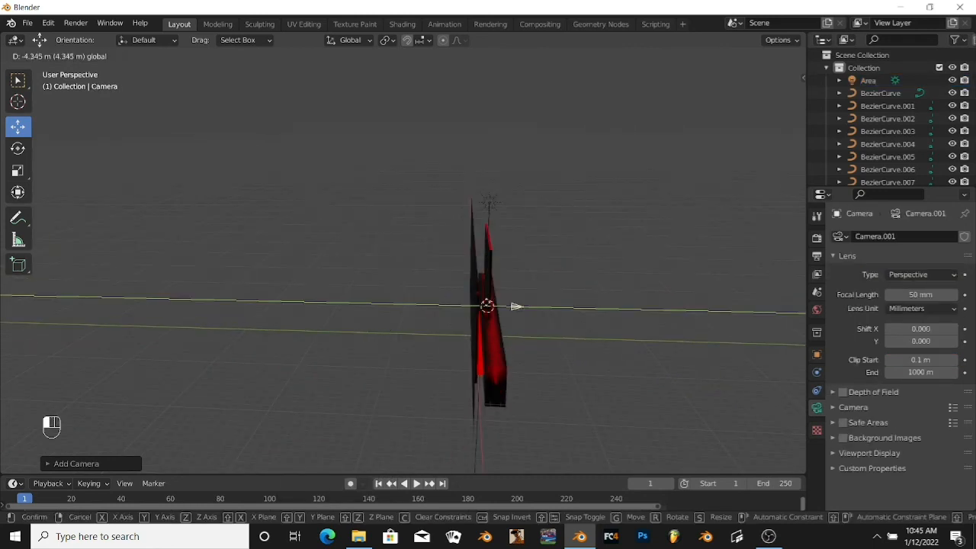
click(700, 343)
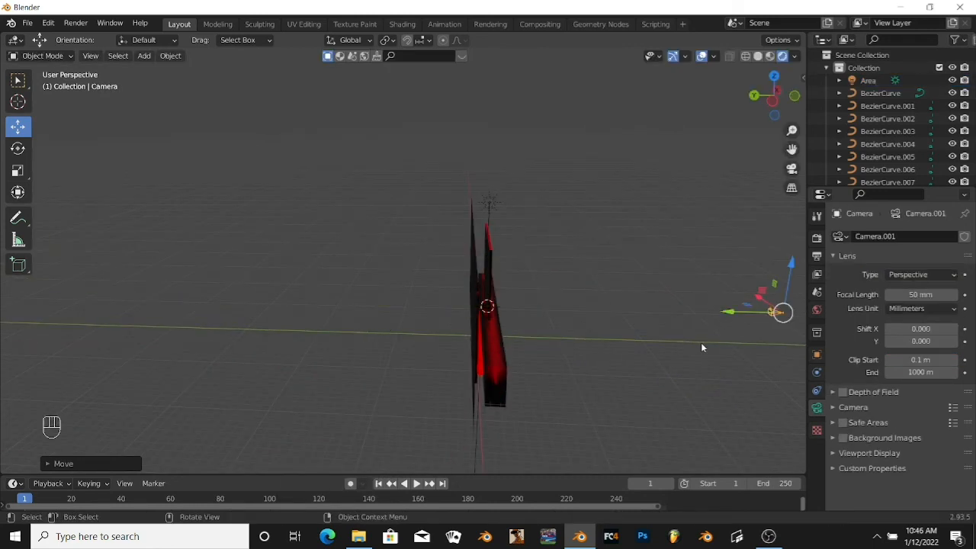
key(KP_0)
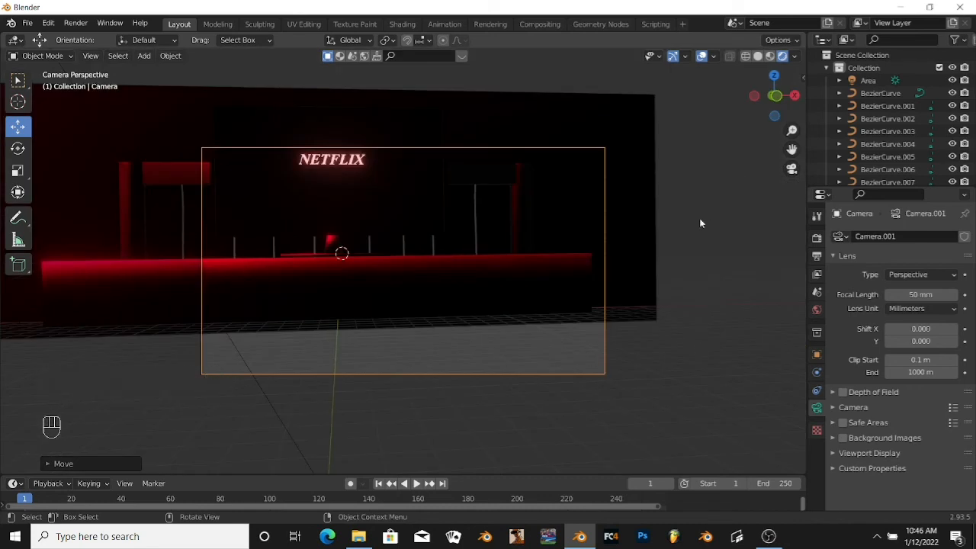
Step: Lock the camera to the view, frame the NETFLIX wall with the console, and render a test image
key(n)
click(800, 135)
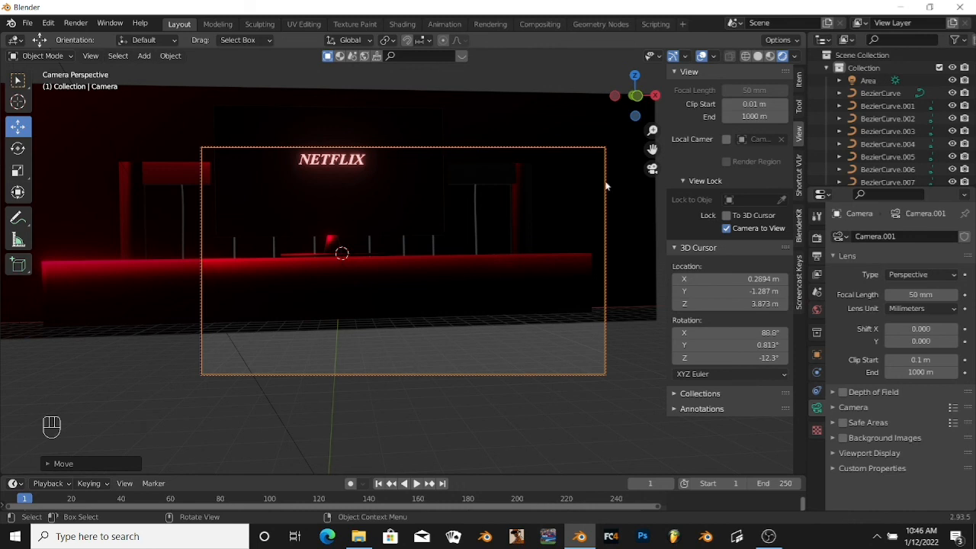
drag(652, 149, 713, 176)
drag(571, 158, 584, 178)
drag(652, 130, 652, 151)
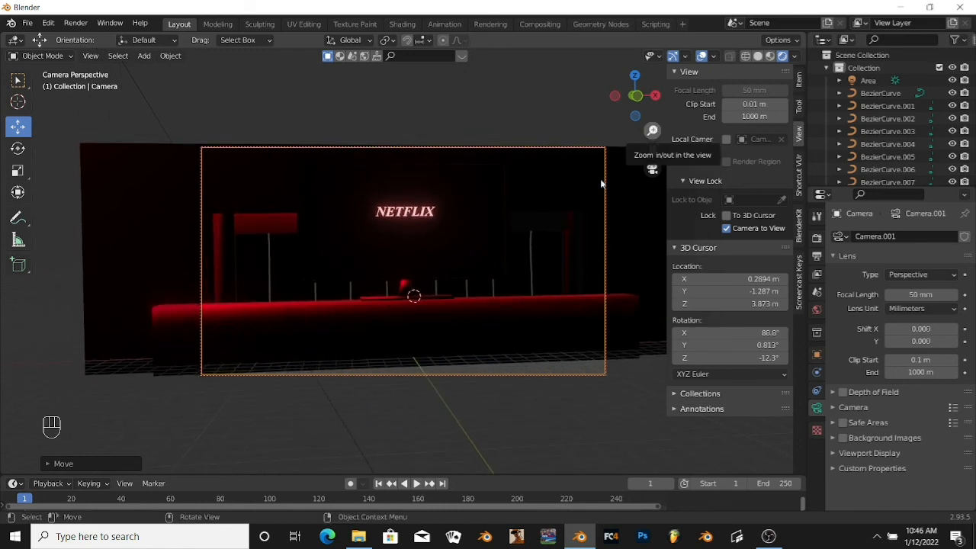
key(F12)
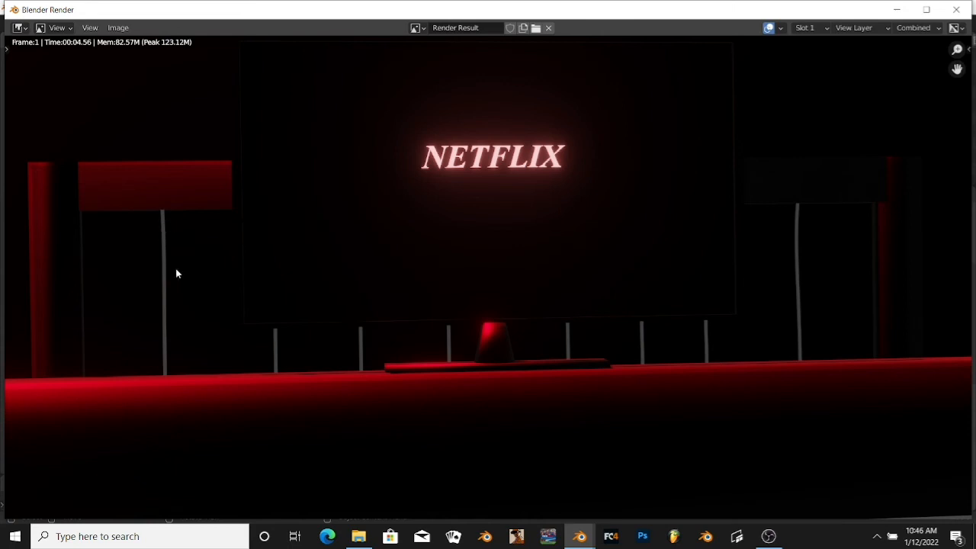
click(957, 9)
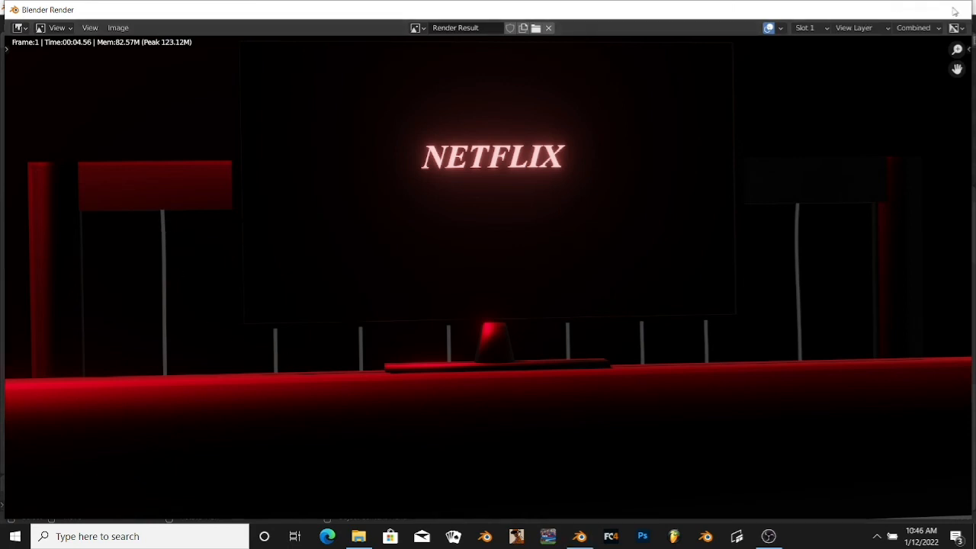
Step: Save the project as untitled.blend inside a new folder named NET in Documents
click(27, 24)
click(45, 132)
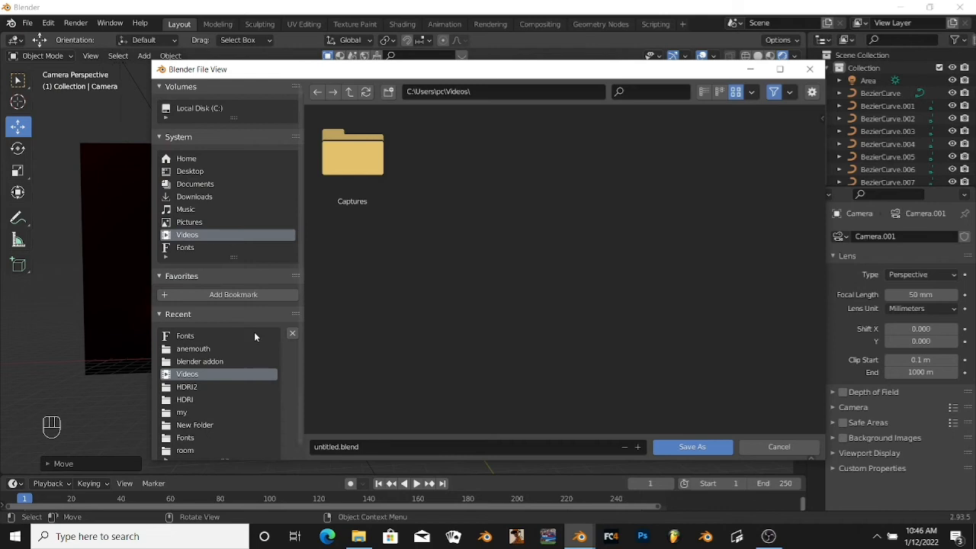
click(196, 174)
click(196, 186)
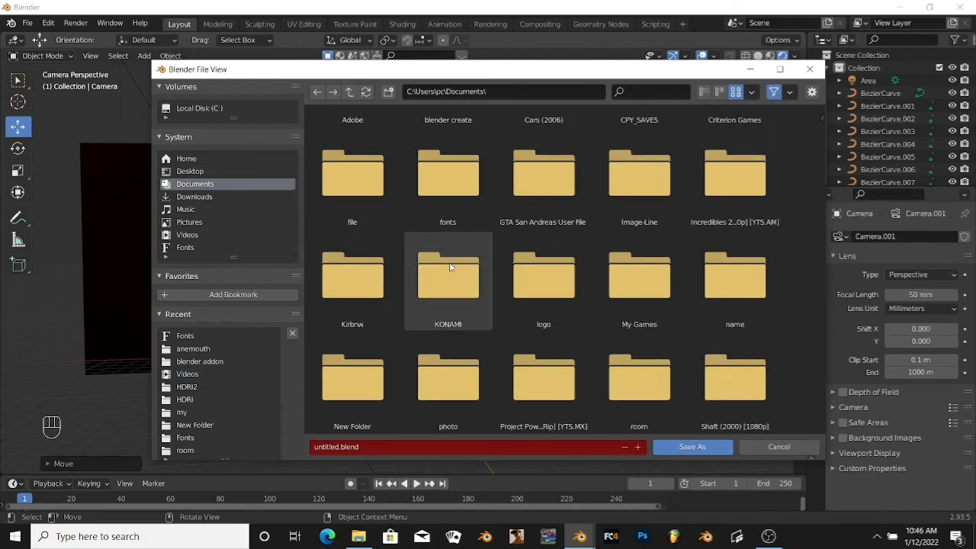
scroll(449, 268, down, 4)
right_click(614, 386)
click(614, 386)
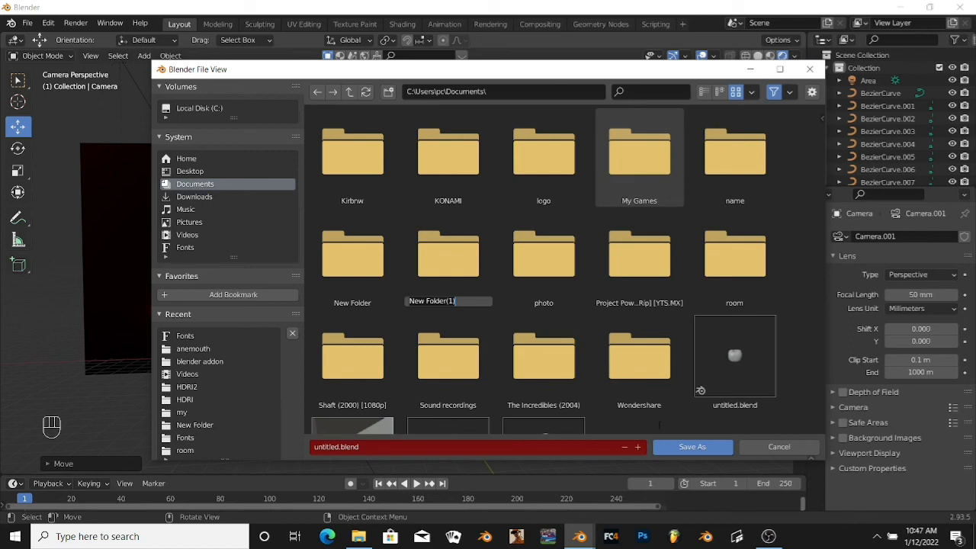
text(N)
text(FT)
key(Return)
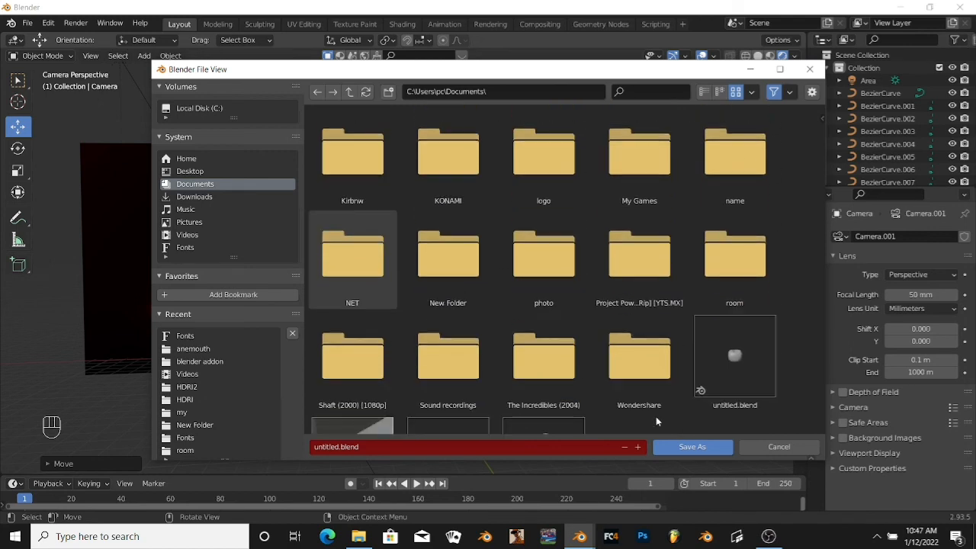
double_click(356, 274)
click(690, 443)
Step: Pull the camera back slightly to frame the whole console, and unlock the camera from the view
scroll(581, 444, down, 2)
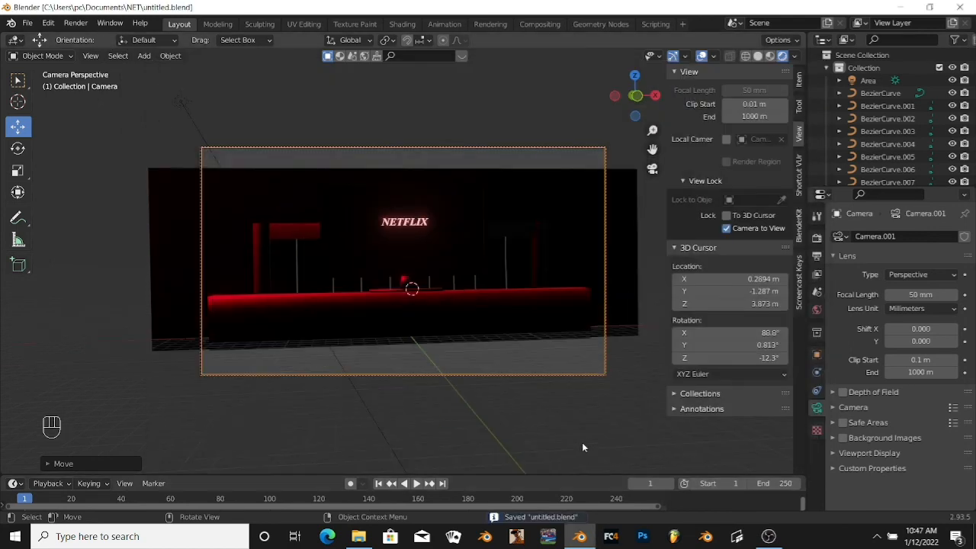
click(727, 228)
key(n)
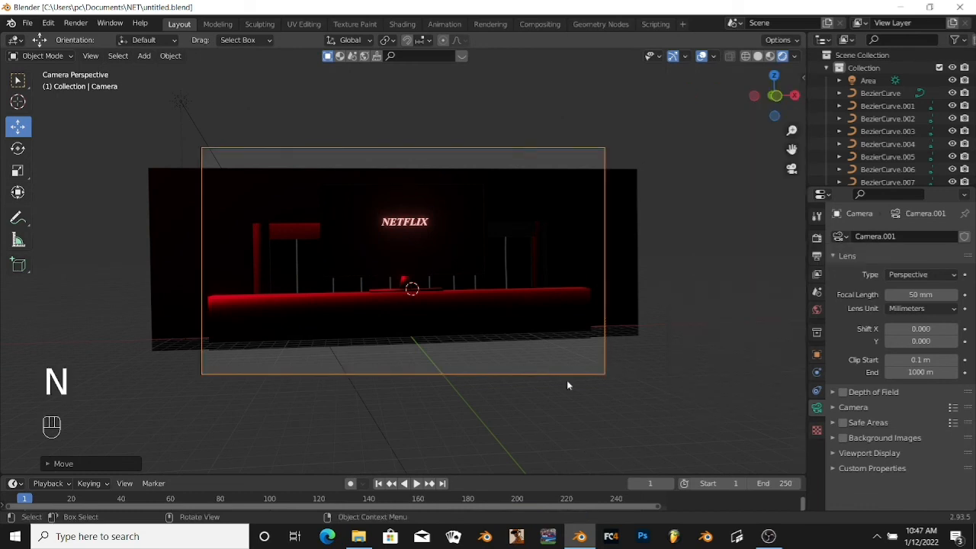
Step: Add a second sun light, place it above the wall's right side and rotate it diagonally toward the TV stand
key(shift+a)
mouse_move(551, 349)
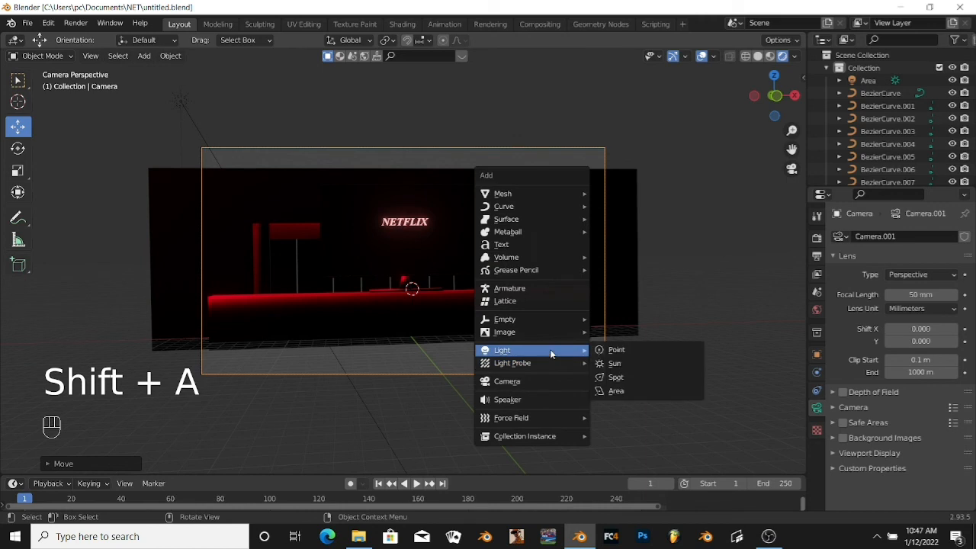
click(615, 366)
drag(411, 242, 630, 135)
click(17, 148)
drag(548, 108, 582, 113)
Step: Set the new sun light's strength to 500 and its colour to red, viewing the result through the camera
click(906, 319)
text(500)
key(Return)
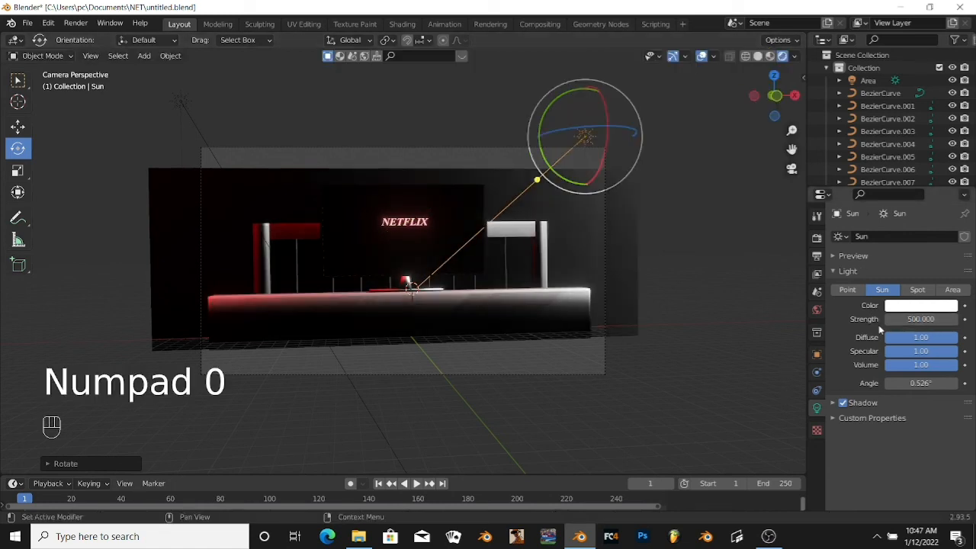
click(921, 305)
drag(894, 196, 897, 229)
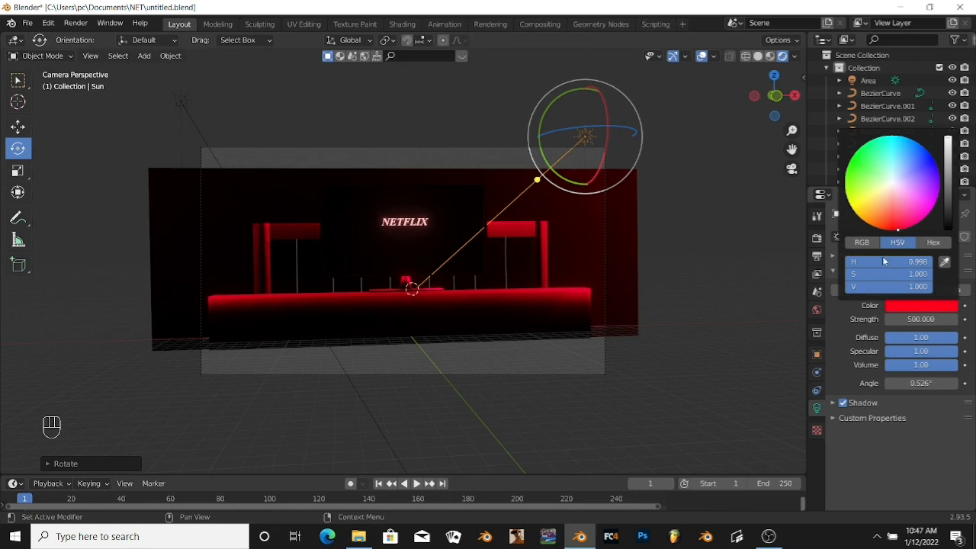
middle_drag(697, 364, 664, 326)
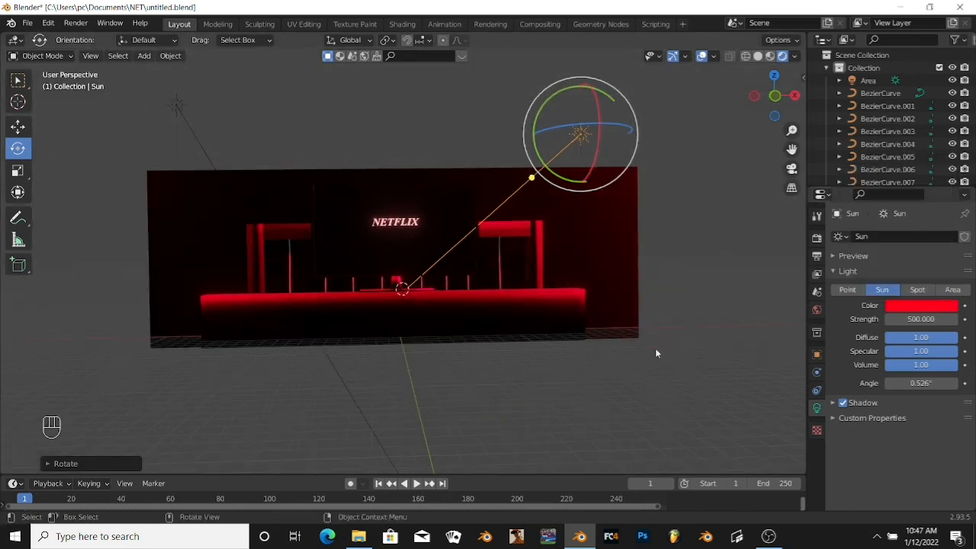
key(KP_0)
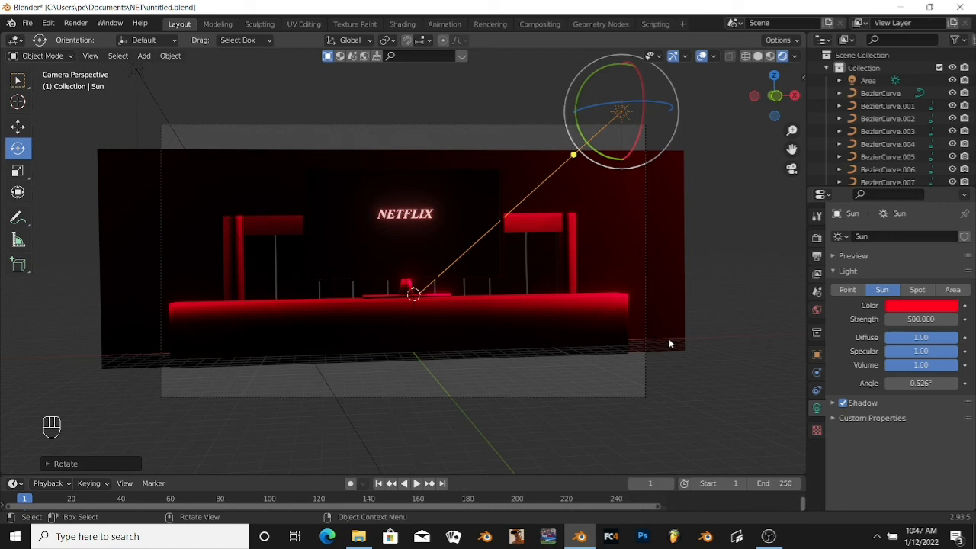
click(738, 362)
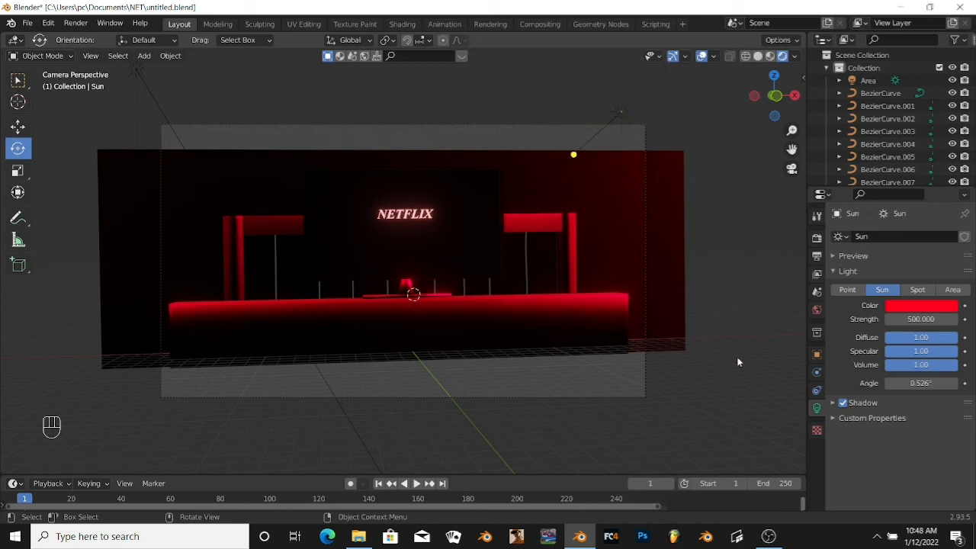
scroll(738, 363, up, 2)
shift+click(302, 304)
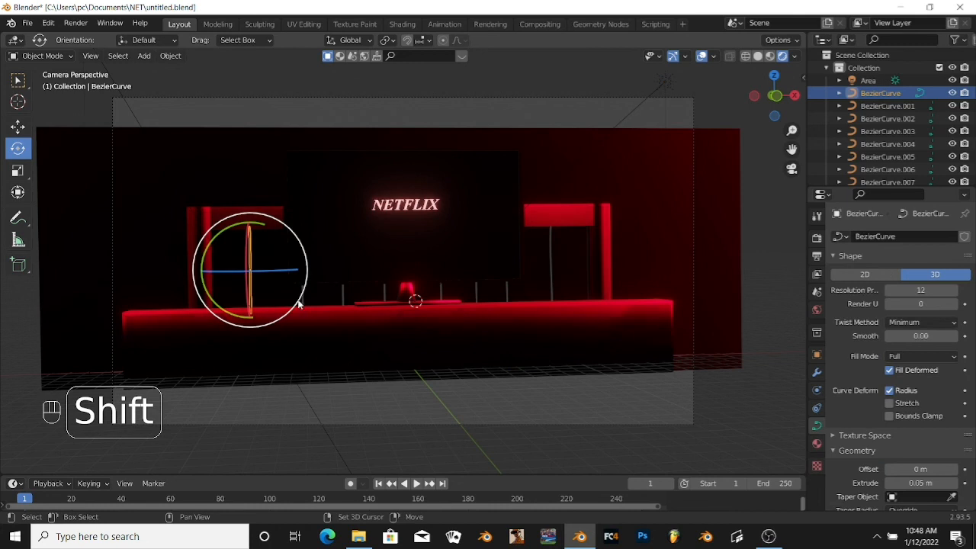
shift+click(303, 303)
key(w)
shift+click(341, 301)
shift+click(384, 298)
shift+click(440, 294)
shift+click(476, 293)
shift+click(546, 281)
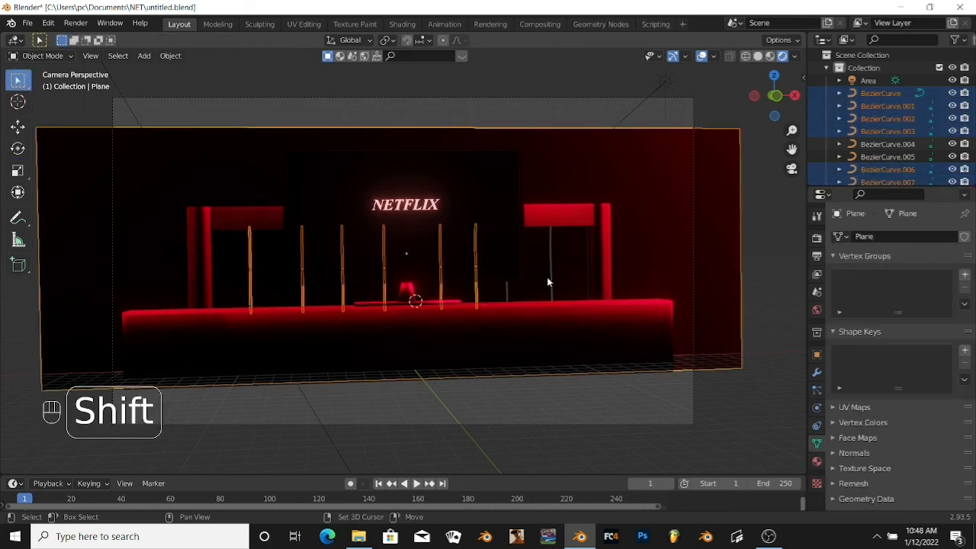
shift+click(549, 281)
click(587, 448)
scroll(577, 377, up, 4)
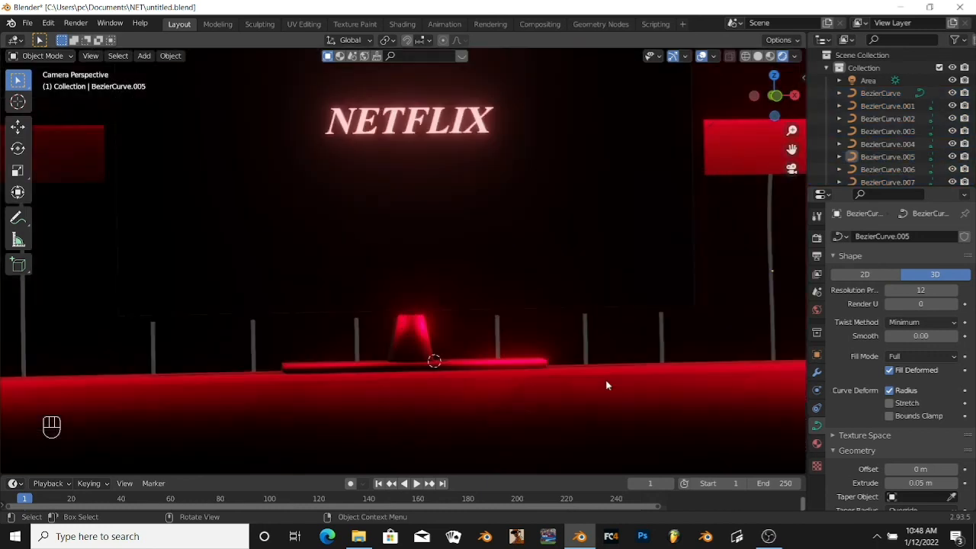
shift+click(618, 333)
shift+click(554, 322)
shift+click(486, 323)
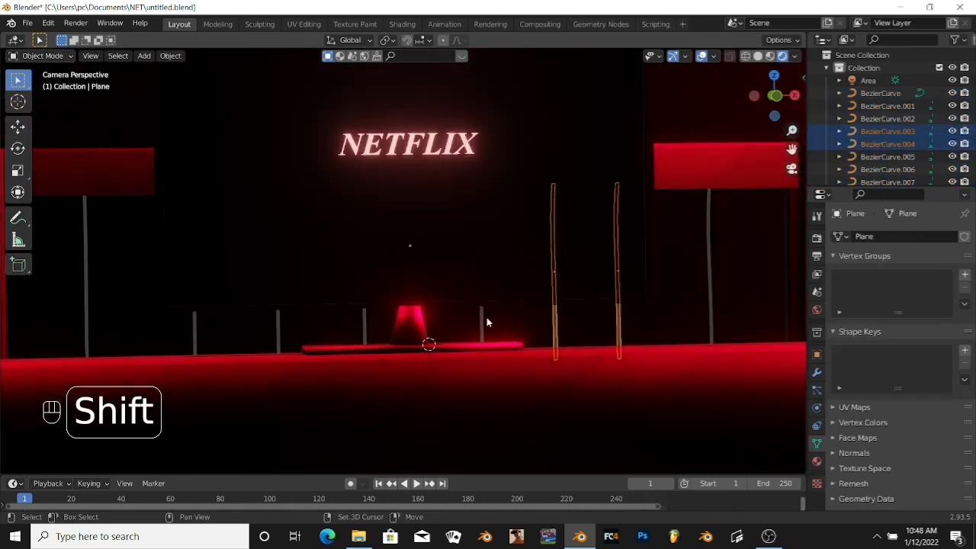
scroll(587, 461, down, 5)
click(588, 464)
Step: Select all eight thin vertical rods along the wall behind the console and join them into one object
scroll(603, 431, up, 7)
shift+click(519, 348)
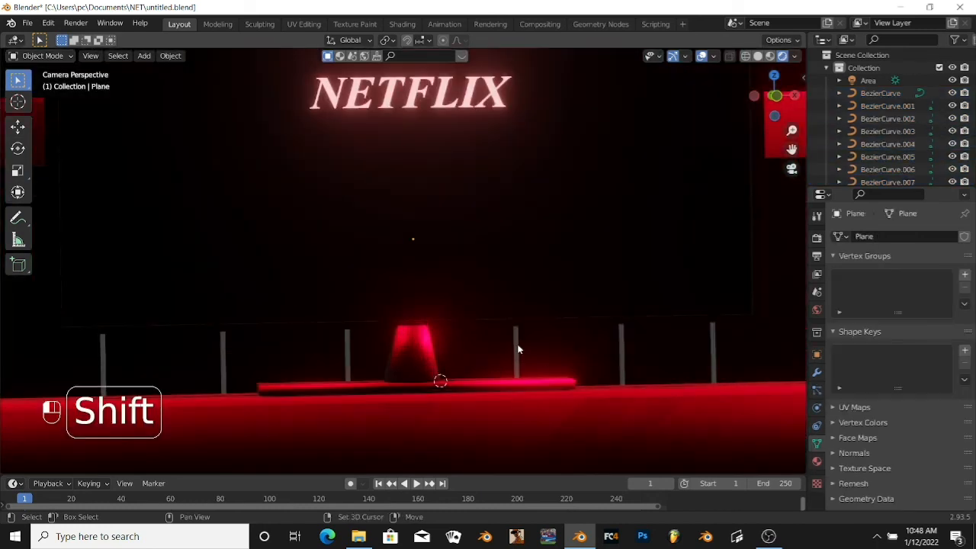
scroll(562, 365, down, 1)
shift+click(585, 341)
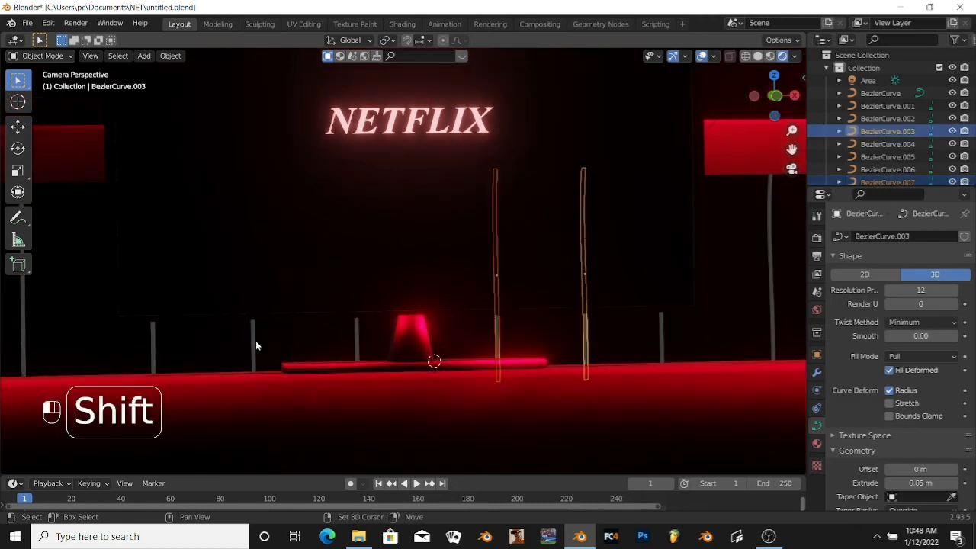
shift+click(253, 340)
shift+click(356, 343)
scroll(309, 386, down, 2)
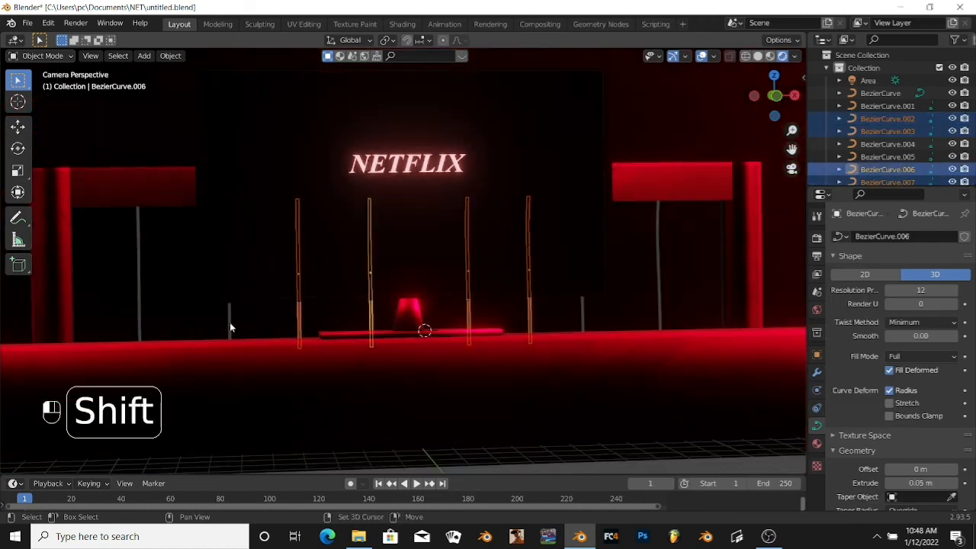
shift+click(229, 322)
shift+click(138, 297)
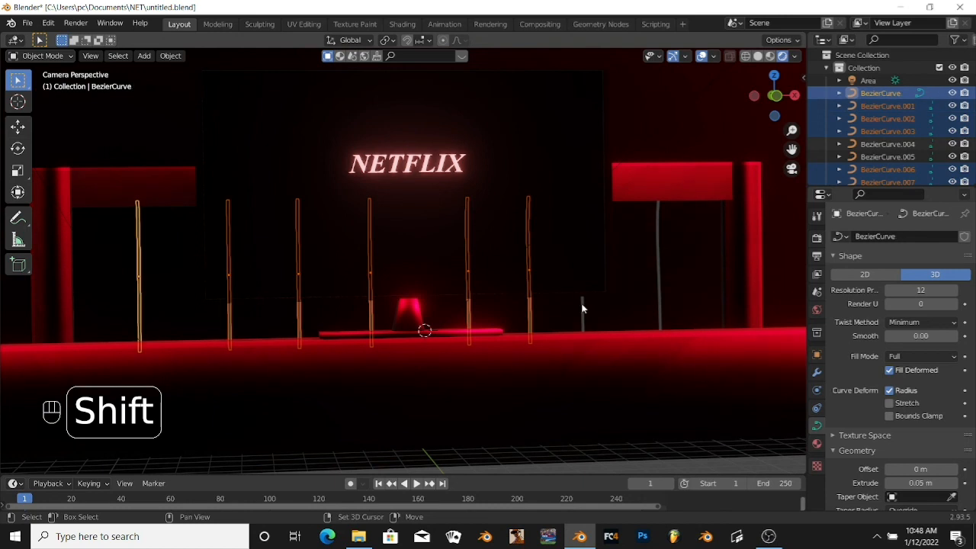
shift+click(582, 308)
shift+click(658, 284)
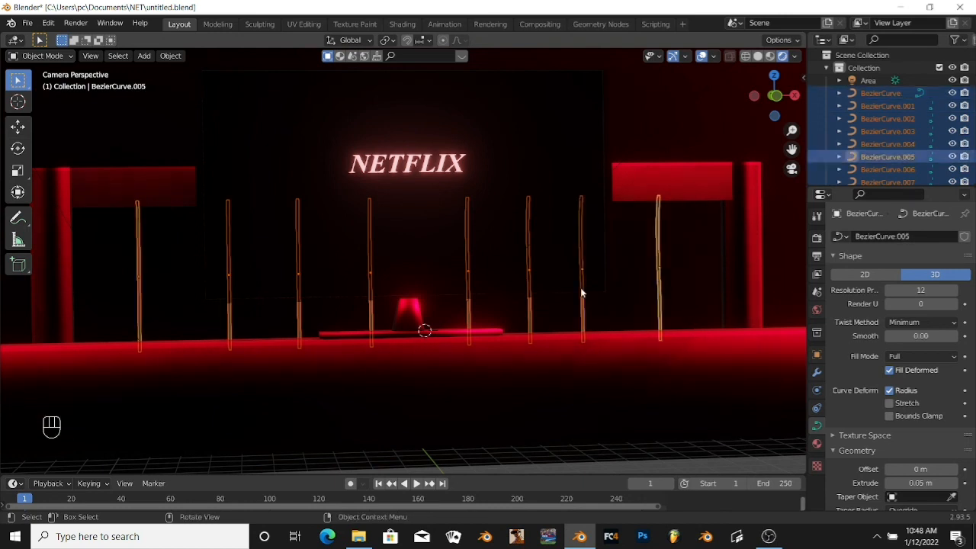
key(ctrl+j)
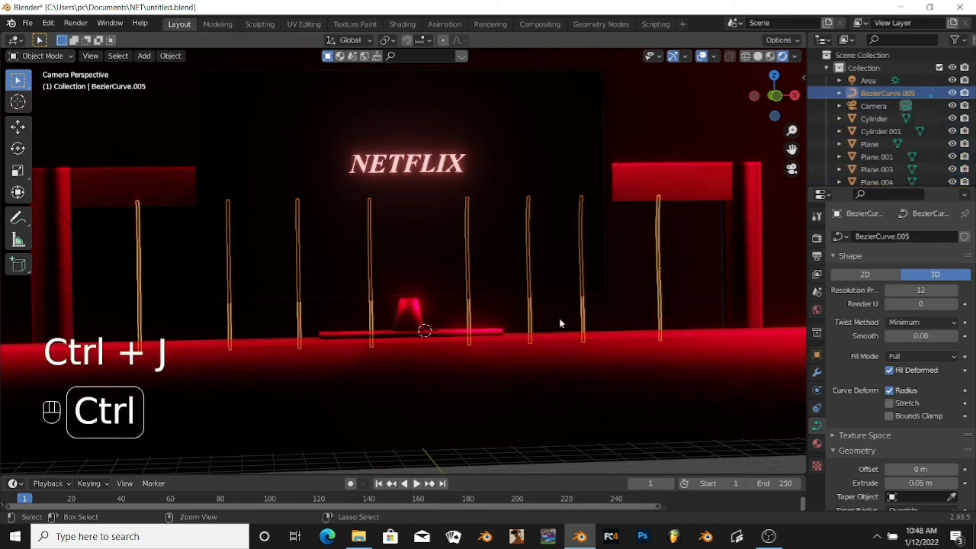
Step: Raise the joined rods' preview resolution to 14 and assign them the existing red emission material Material.002
click(567, 313)
scroll(567, 314, down, 2)
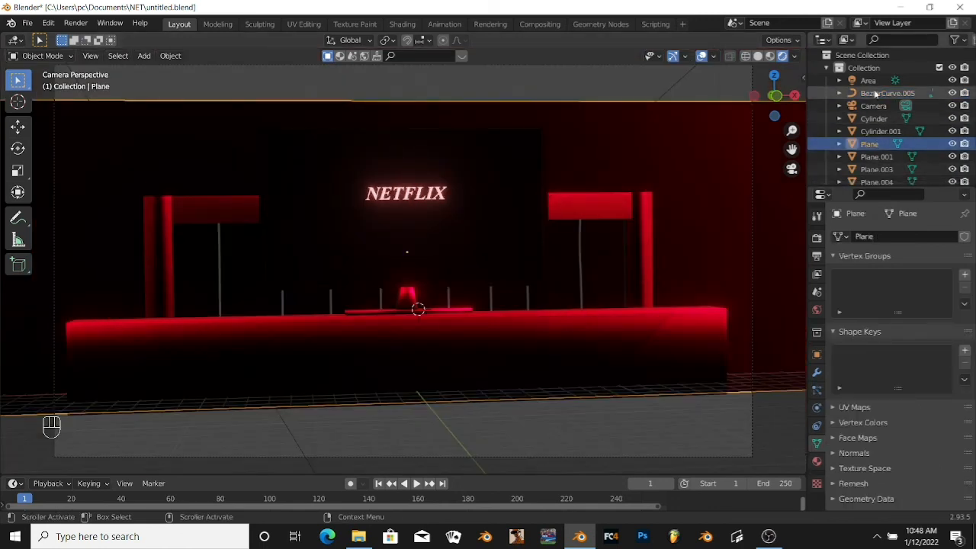
click(876, 93)
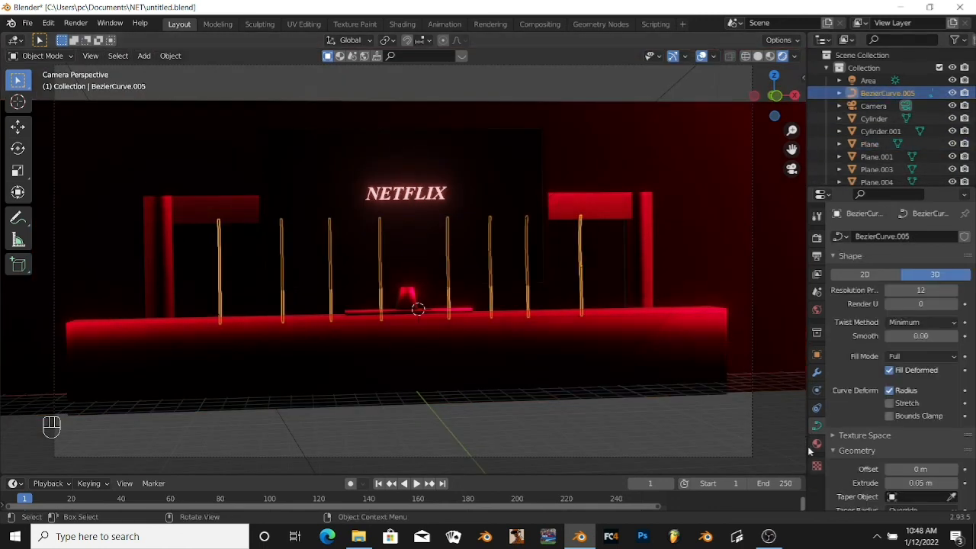
drag(945, 291, 963, 291)
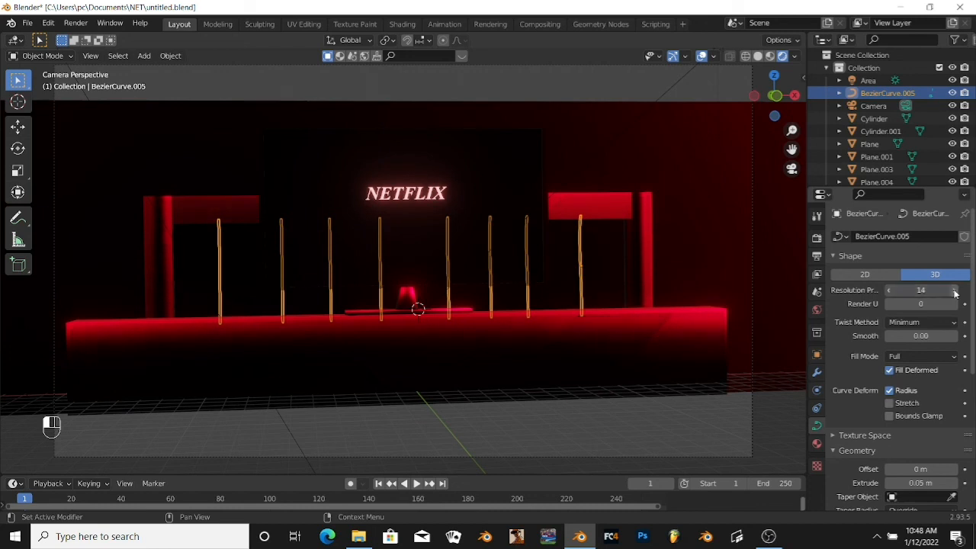
click(817, 444)
click(840, 290)
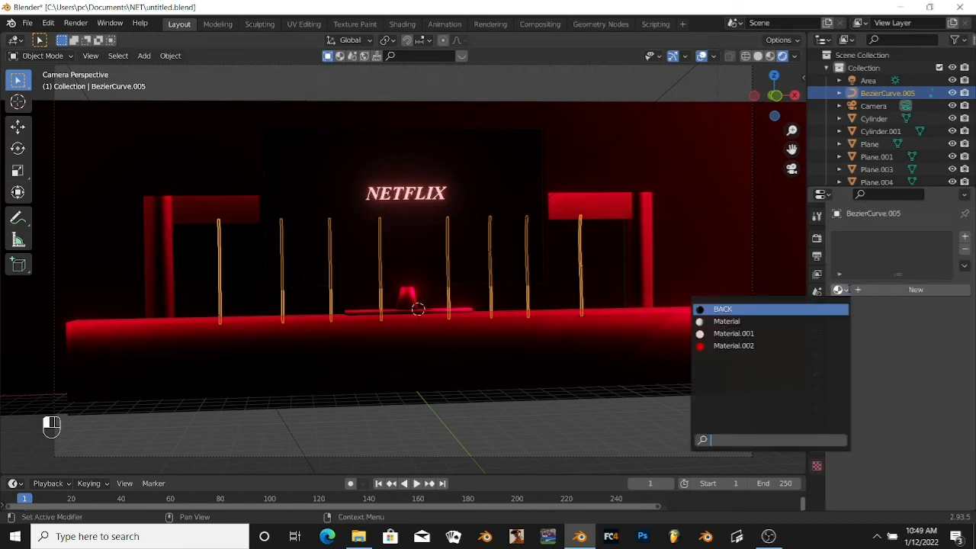
click(732, 346)
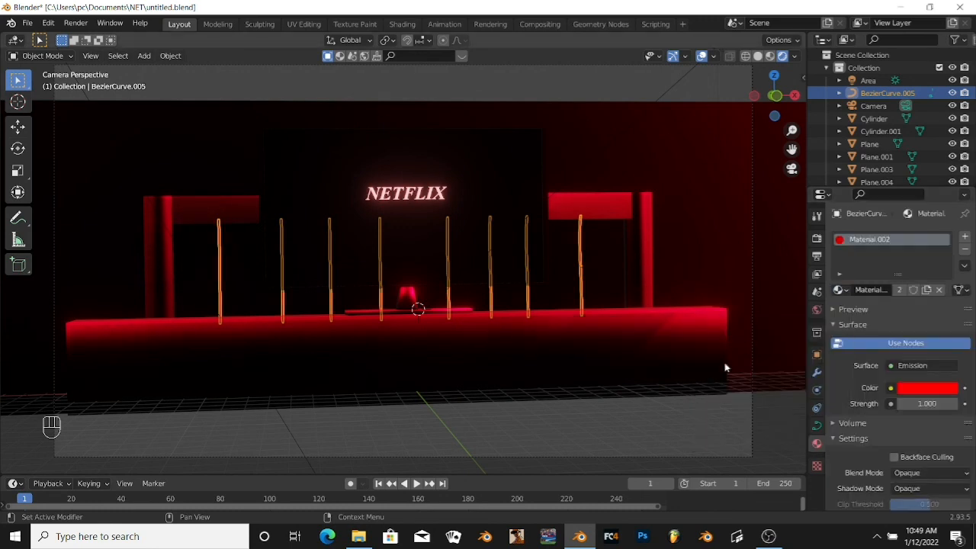
click(609, 457)
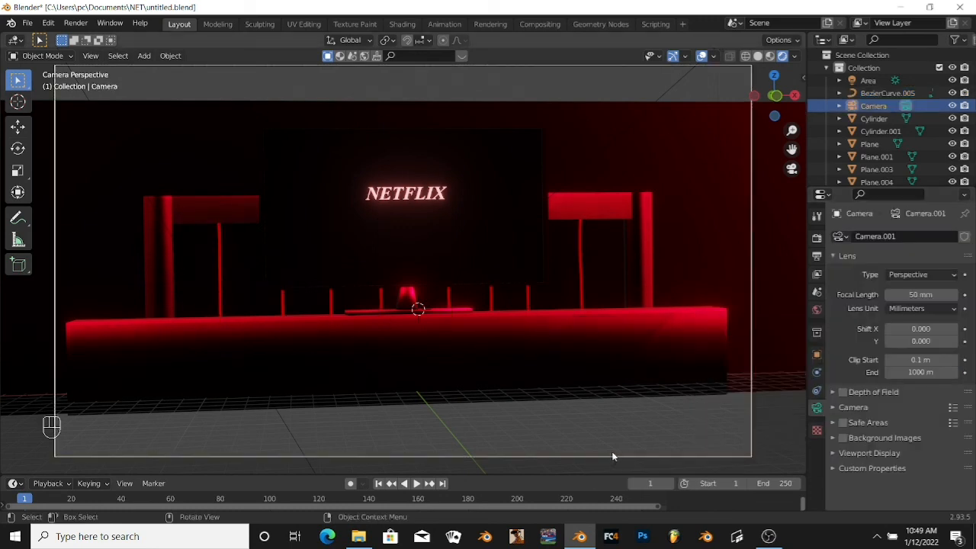
Step: Change the emission colour of the NETFLIX lettering's material to near-white, with saturation 0.017 and value 0.787
scroll(296, 331, down, 3)
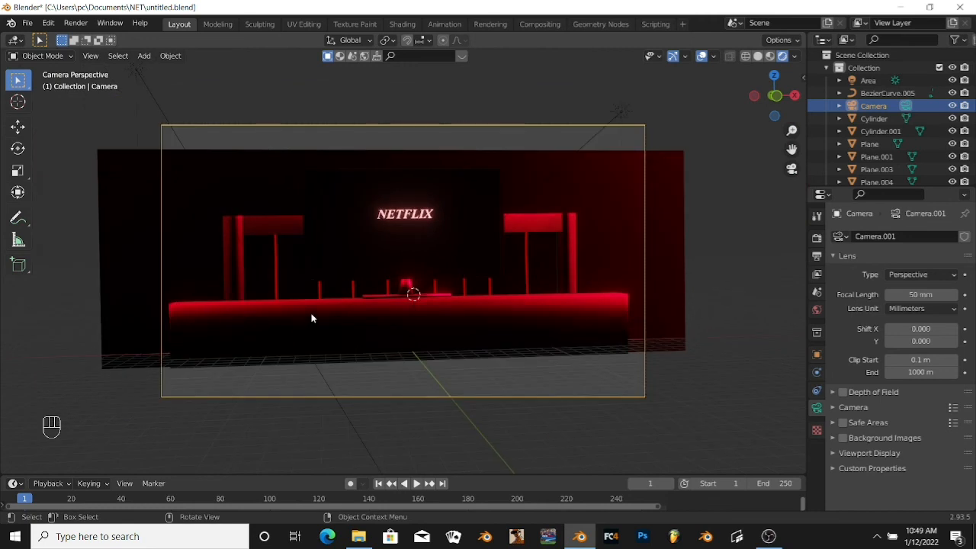
scroll(312, 318, up, 5)
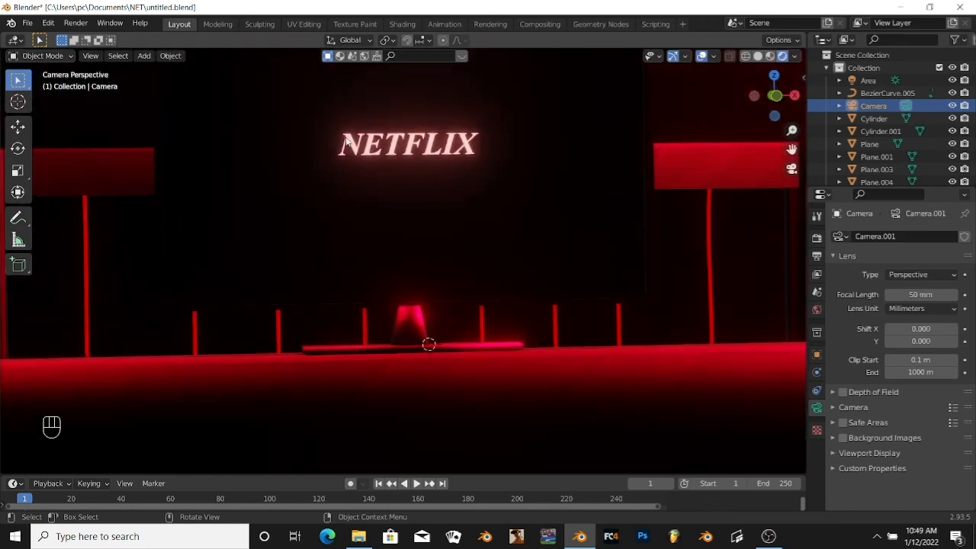
click(347, 142)
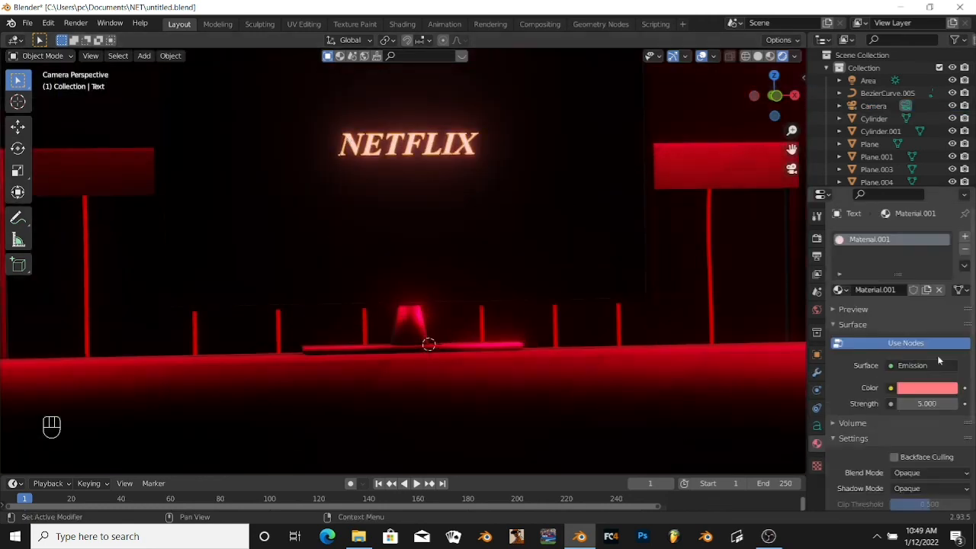
click(926, 390)
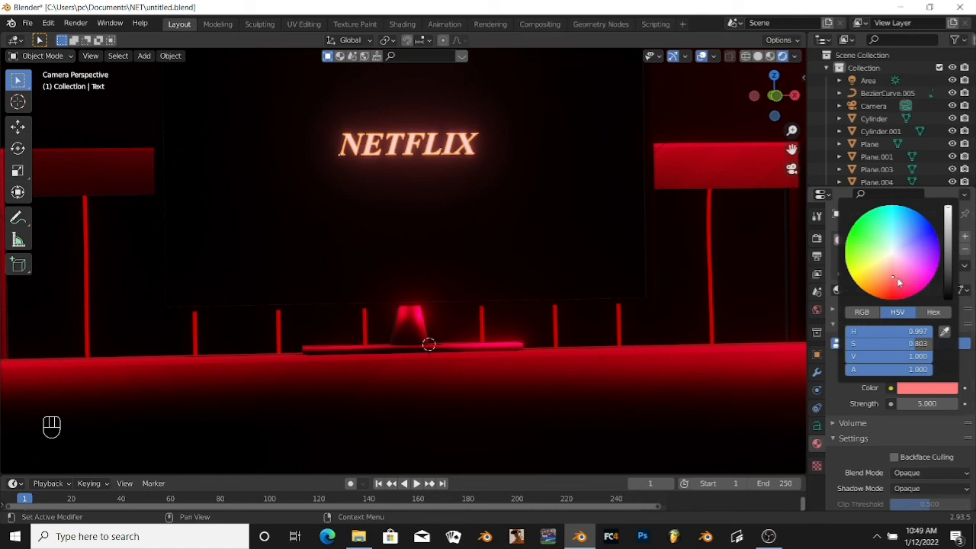
drag(894, 272, 891, 253)
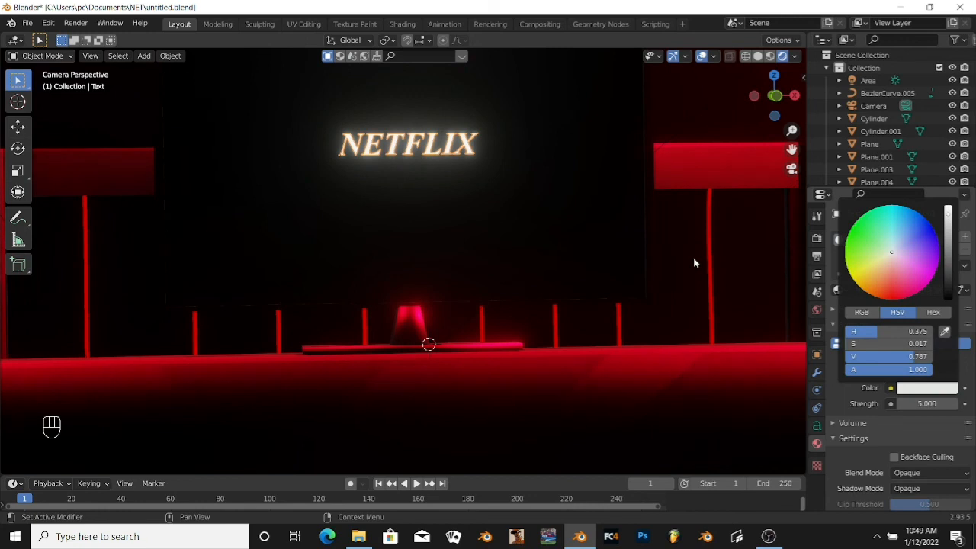
Step: Turn off Bloom in the Eevee render settings and return to the camera view
click(816, 238)
click(844, 337)
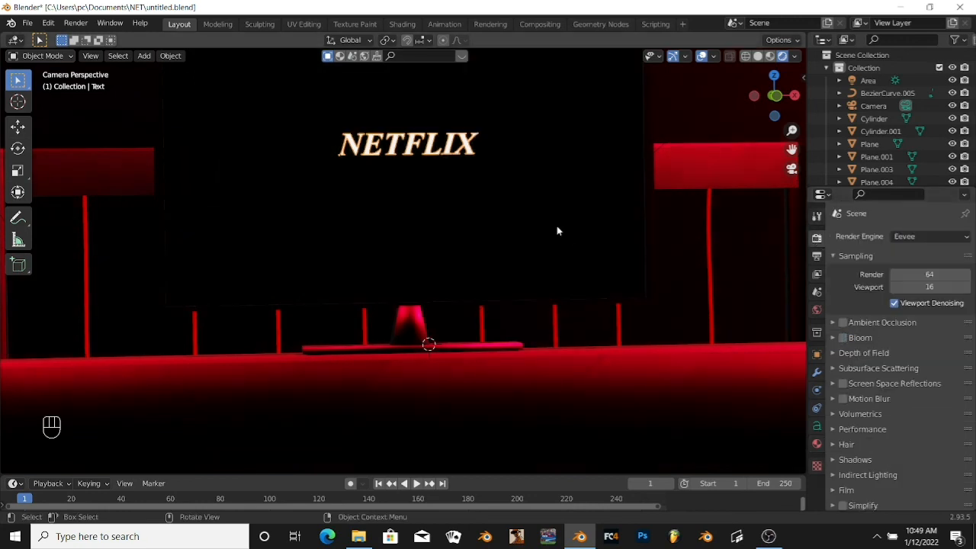
scroll(628, 270, down, 4)
key(KP_0)
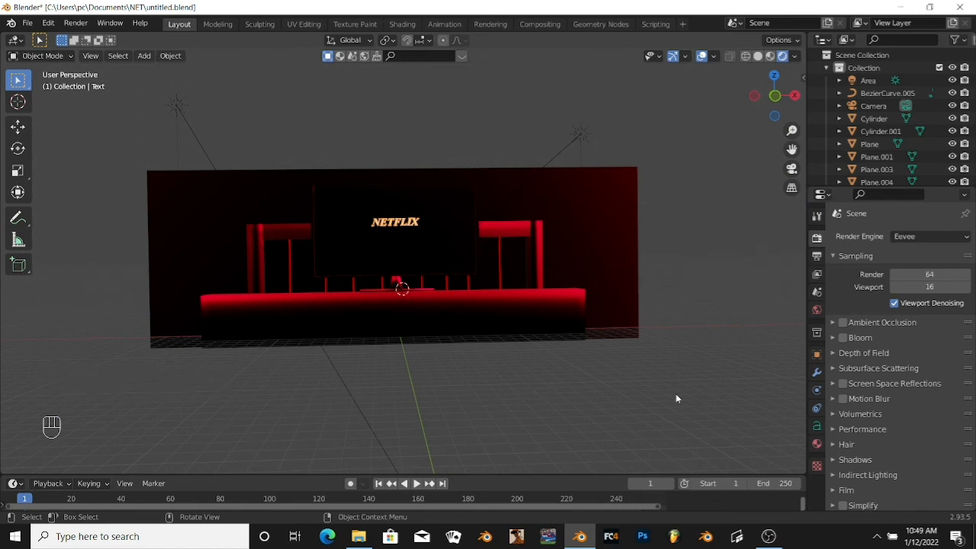
key(KP_0)
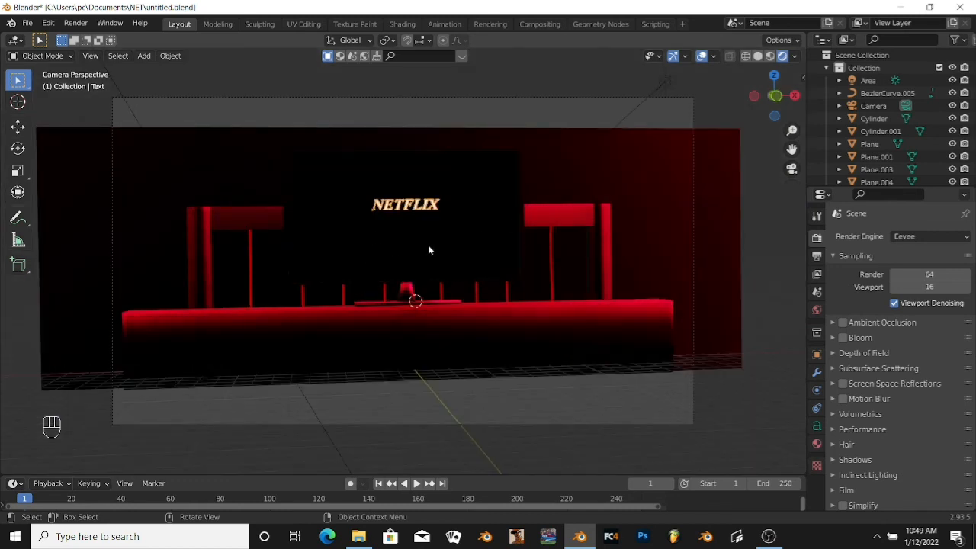
Step: Render a still image of the scene to review it, and close the render window
click(75, 24)
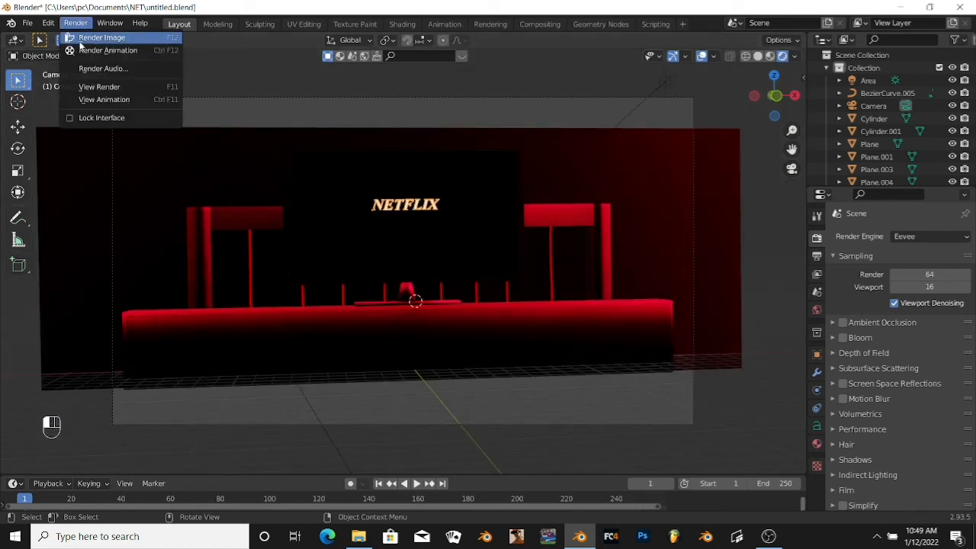
click(179, 38)
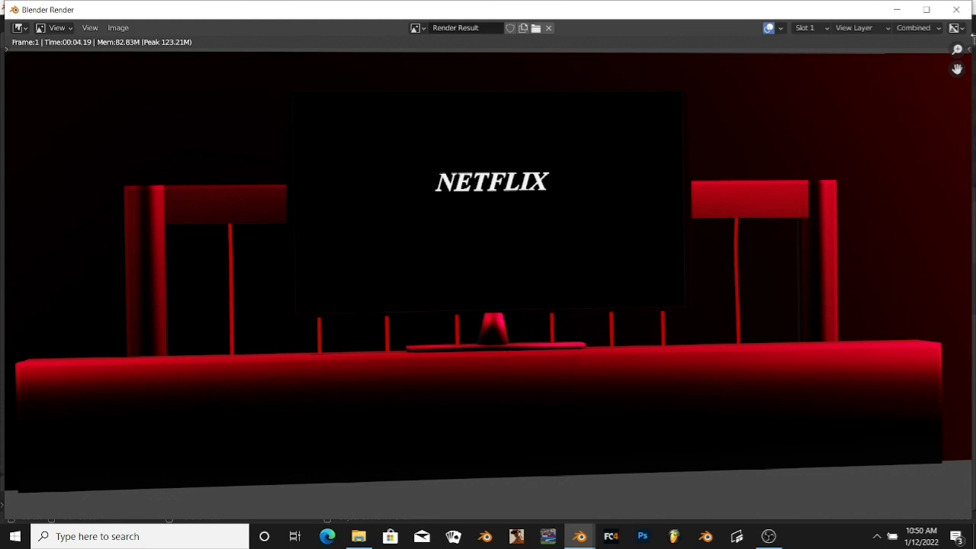
click(956, 9)
Step: Widen the TV stand along the X axis until its base spans nearly the distance between the outermost red rods
scroll(766, 310, up, 2)
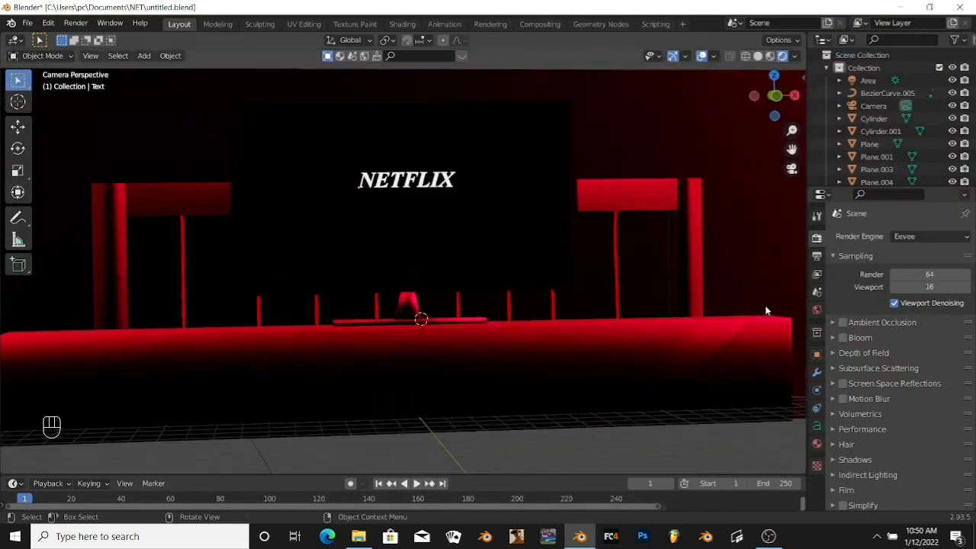
scroll(766, 310, up, 3)
click(547, 412)
click(549, 414)
click(524, 409)
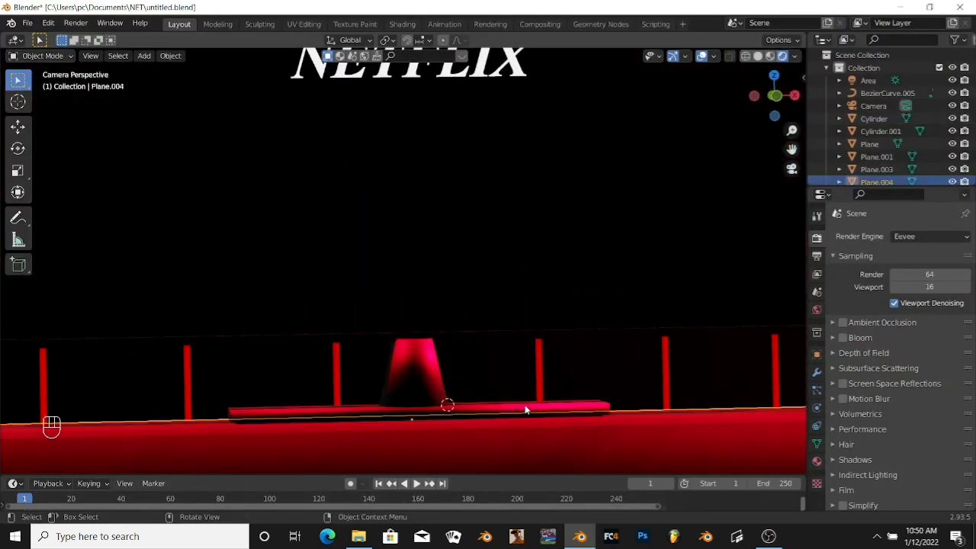
click(525, 410)
scroll(523, 410, down, 1)
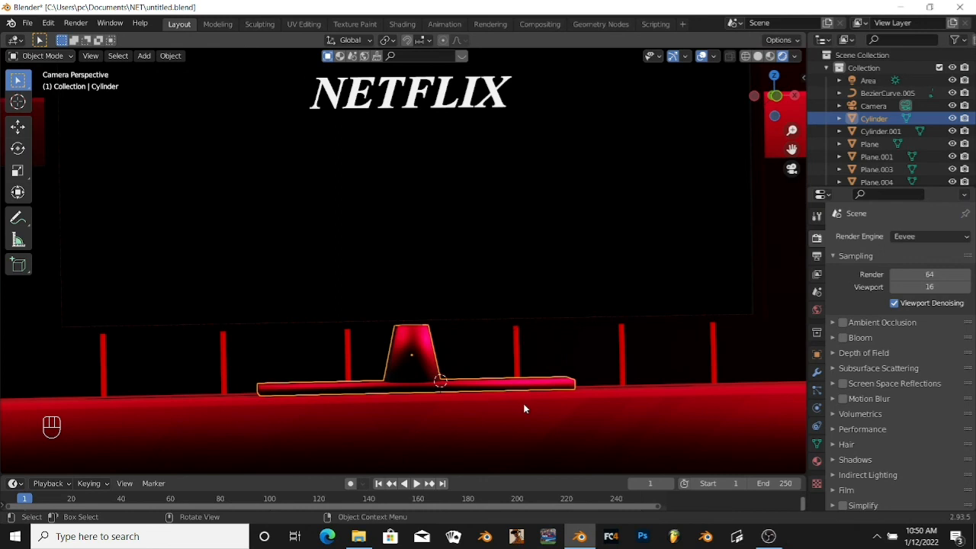
scroll(480, 390, down, 1)
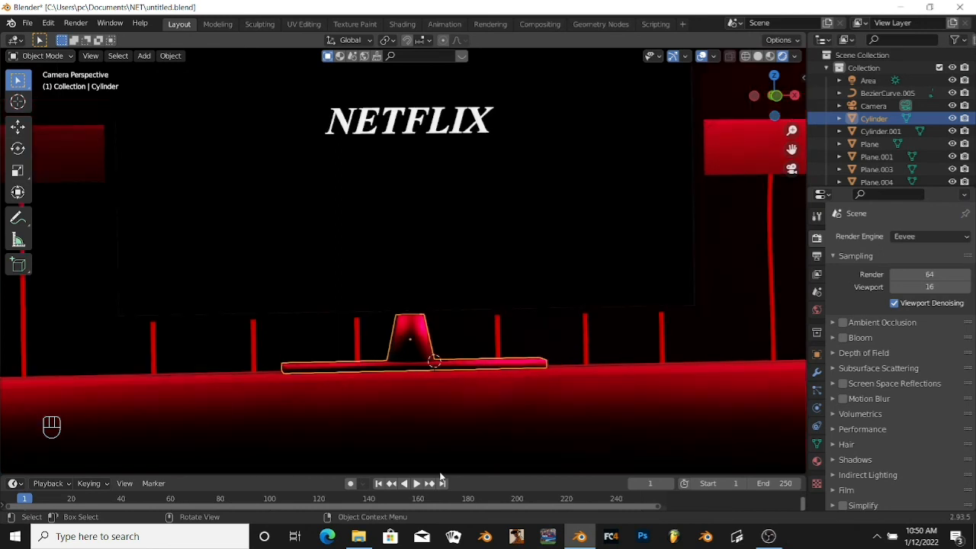
key(s)
key(z)
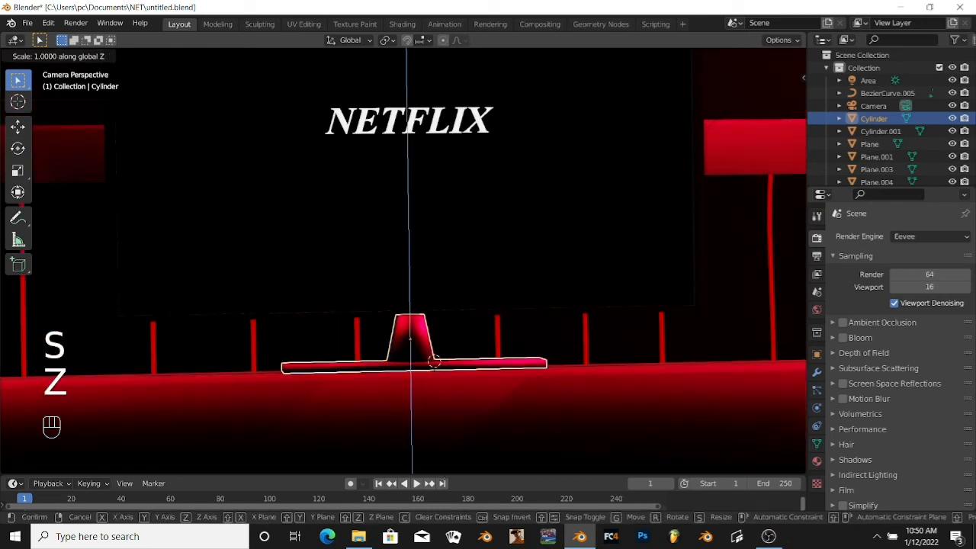
key(x)
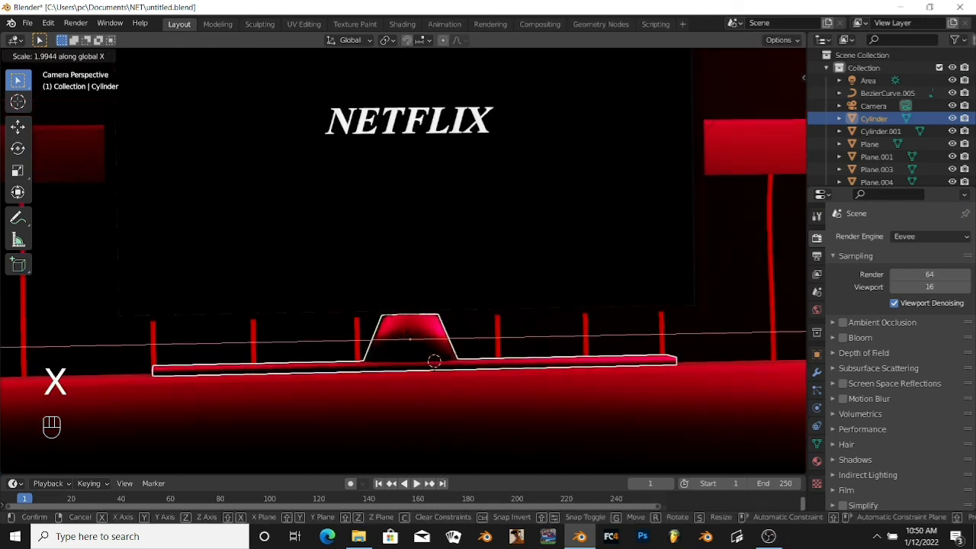
click(766, 66)
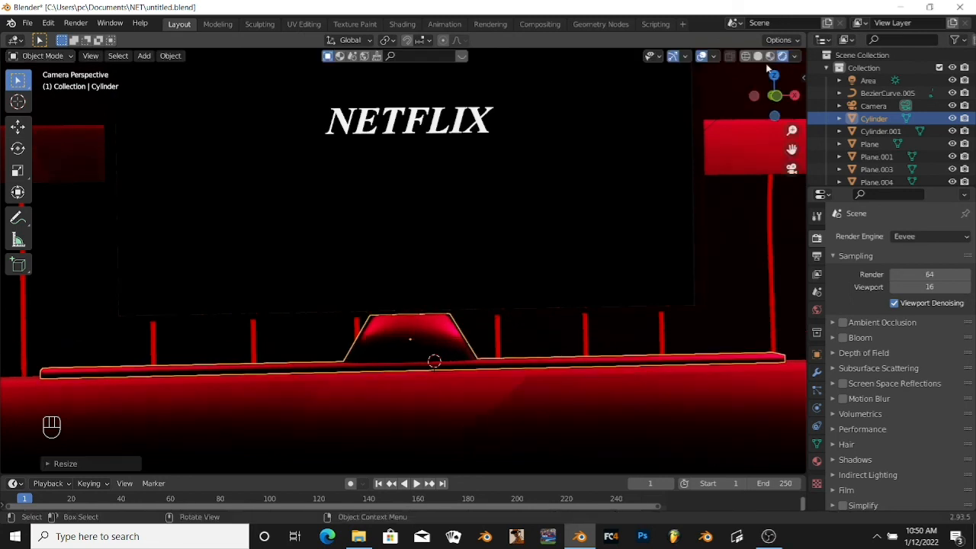
scroll(622, 210, down, 2)
scroll(637, 244, down, 3)
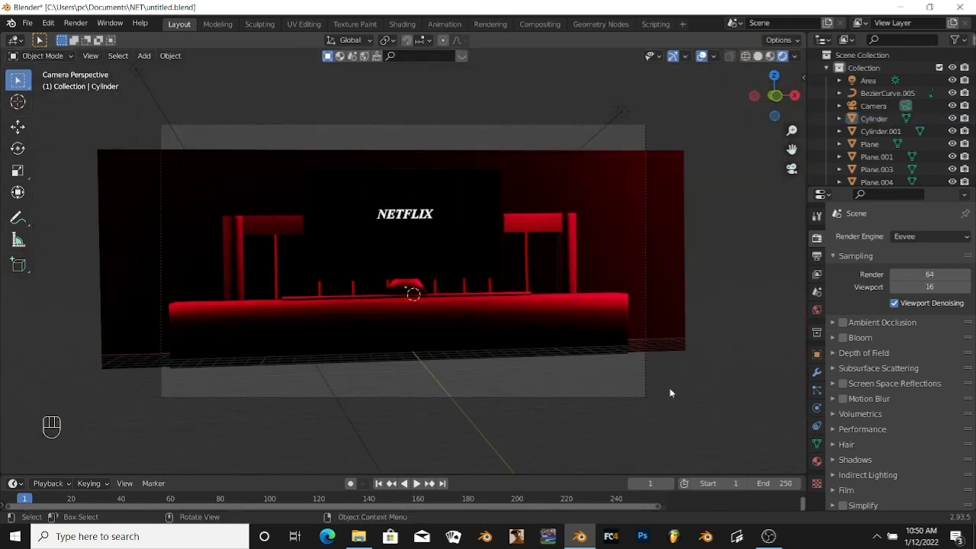
key(KP_0)
key(KP_0)
scroll(671, 398, up, 4)
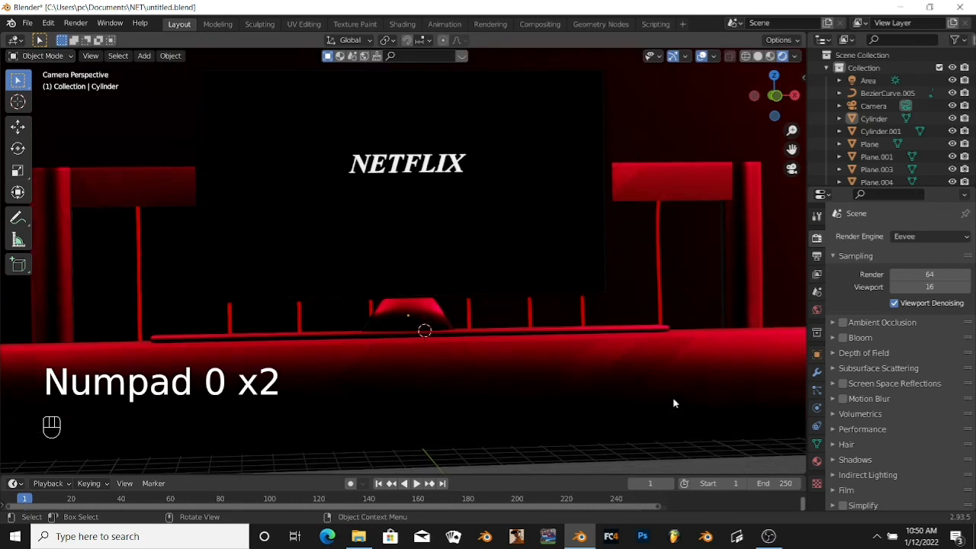
click(453, 334)
right_click(453, 334)
mouse_move(453, 335)
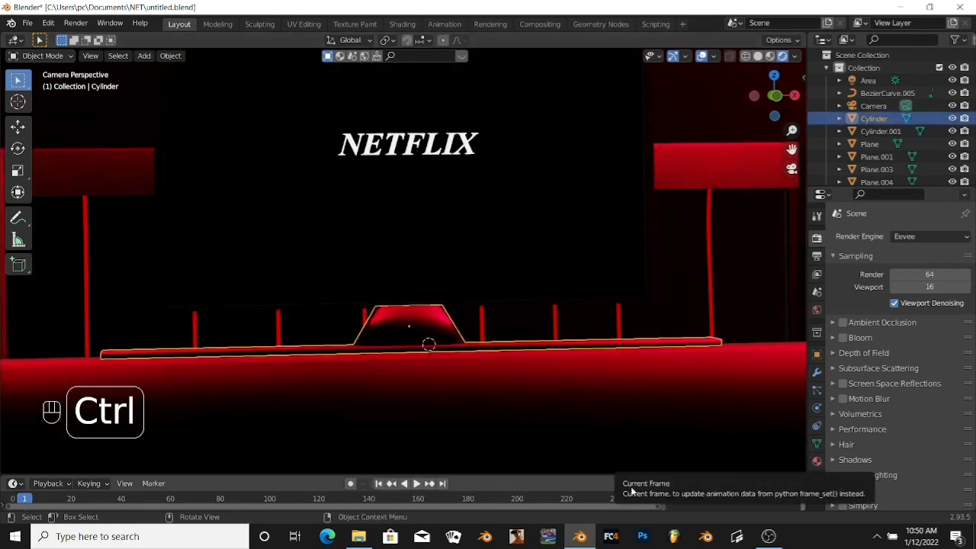
key(ctrl+j)
key(ctrl+p)
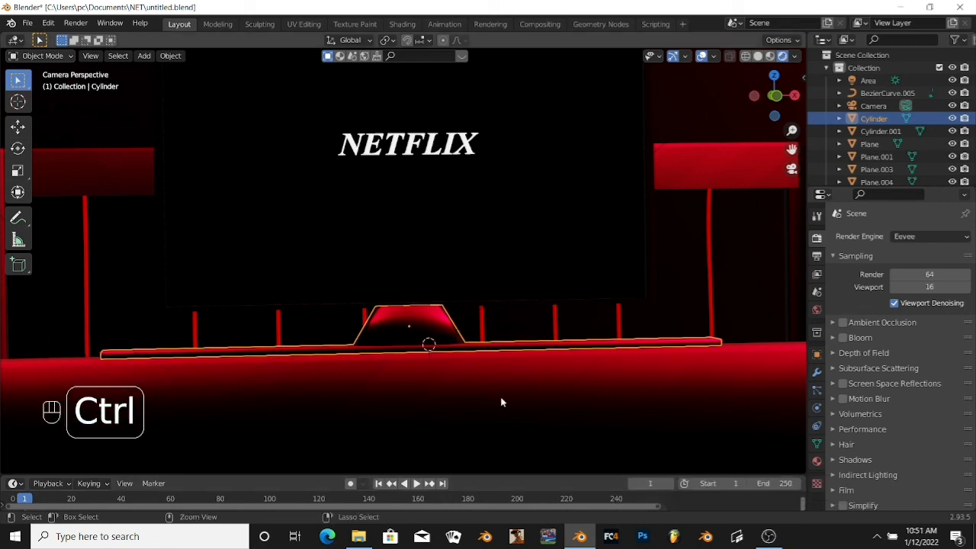
click(839, 119)
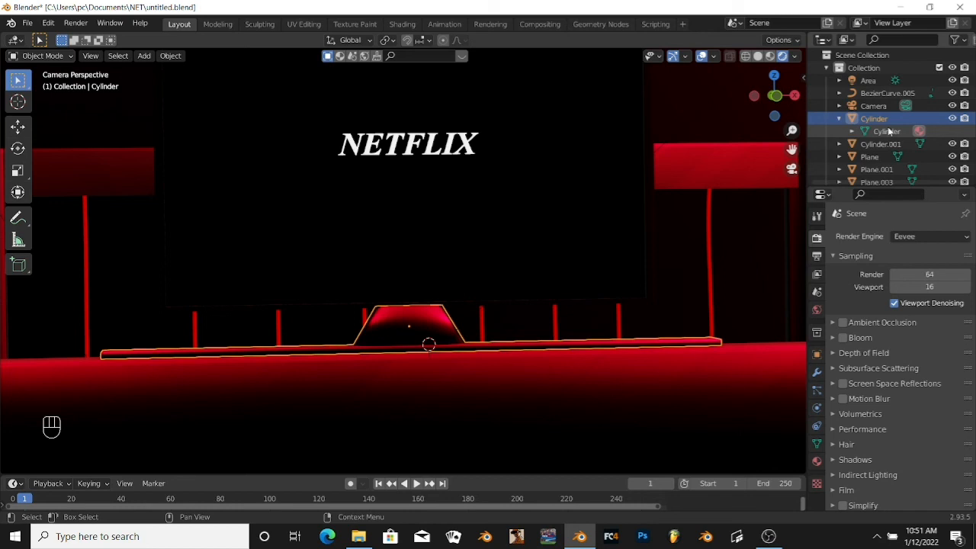
click(952, 119)
click(952, 119)
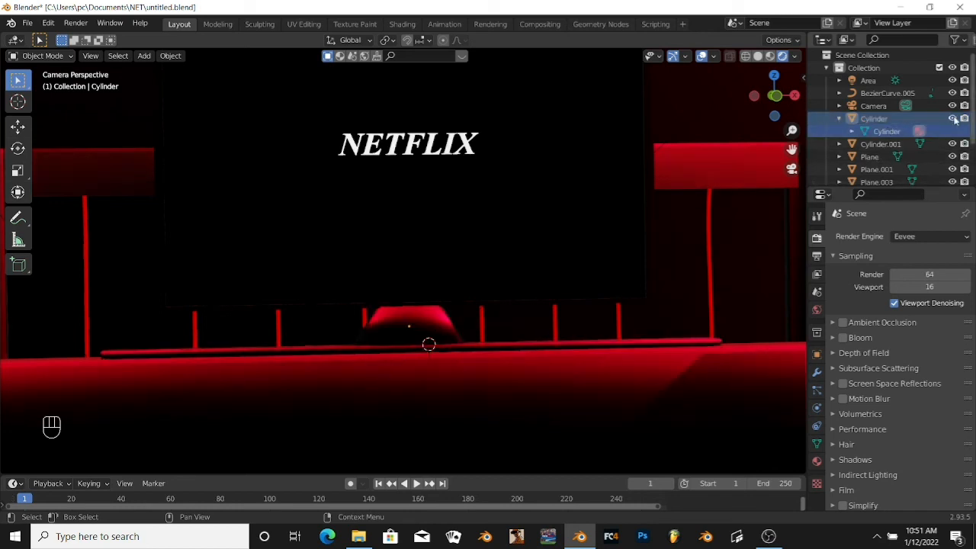
click(920, 132)
right_click(920, 131)
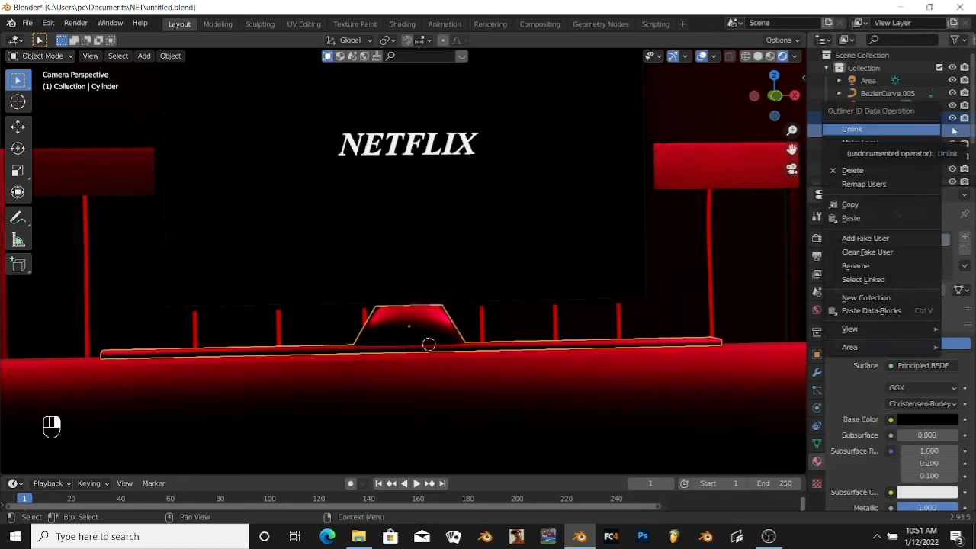
click(513, 352)
click(516, 344)
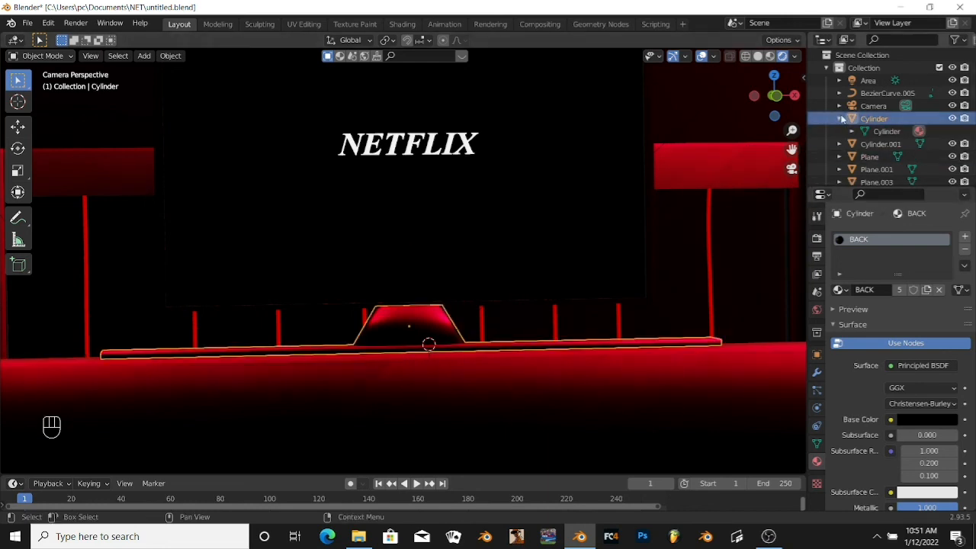
right_click(874, 120)
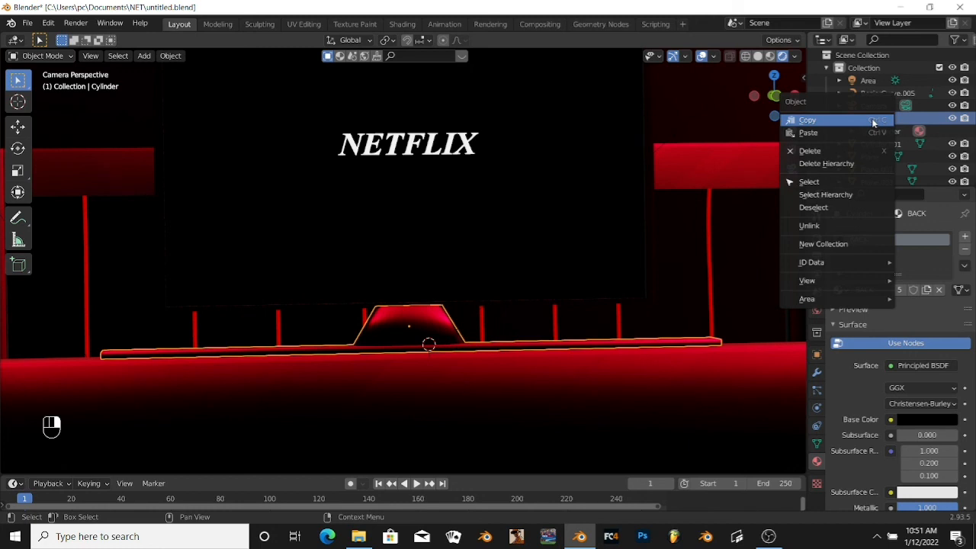
Step: Render a new still image of the scene with the widened TV stand
scroll(388, 333, down, 5)
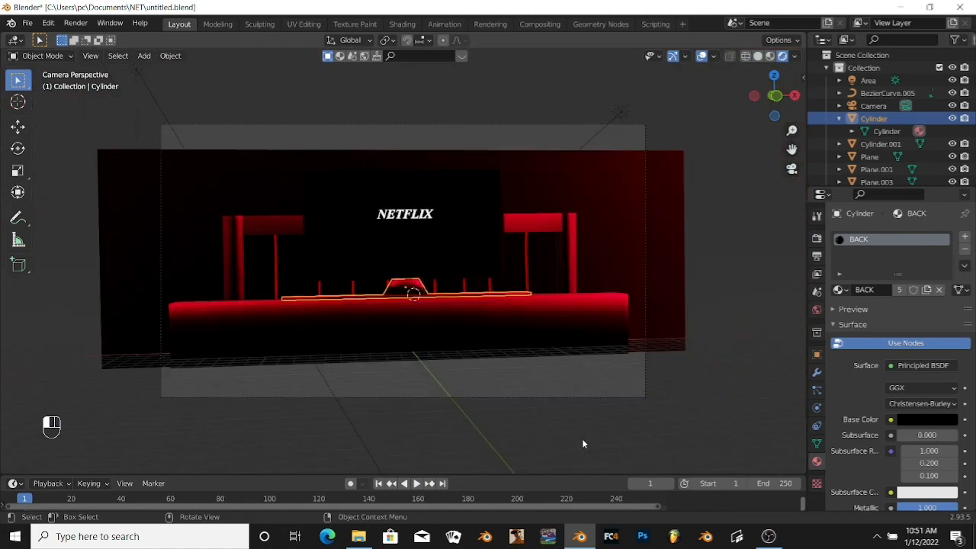
key(F12)
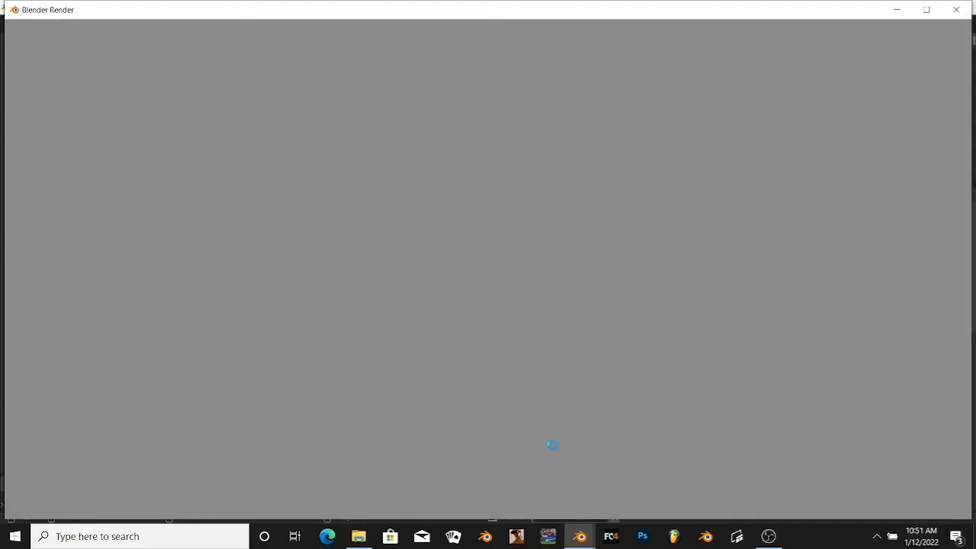